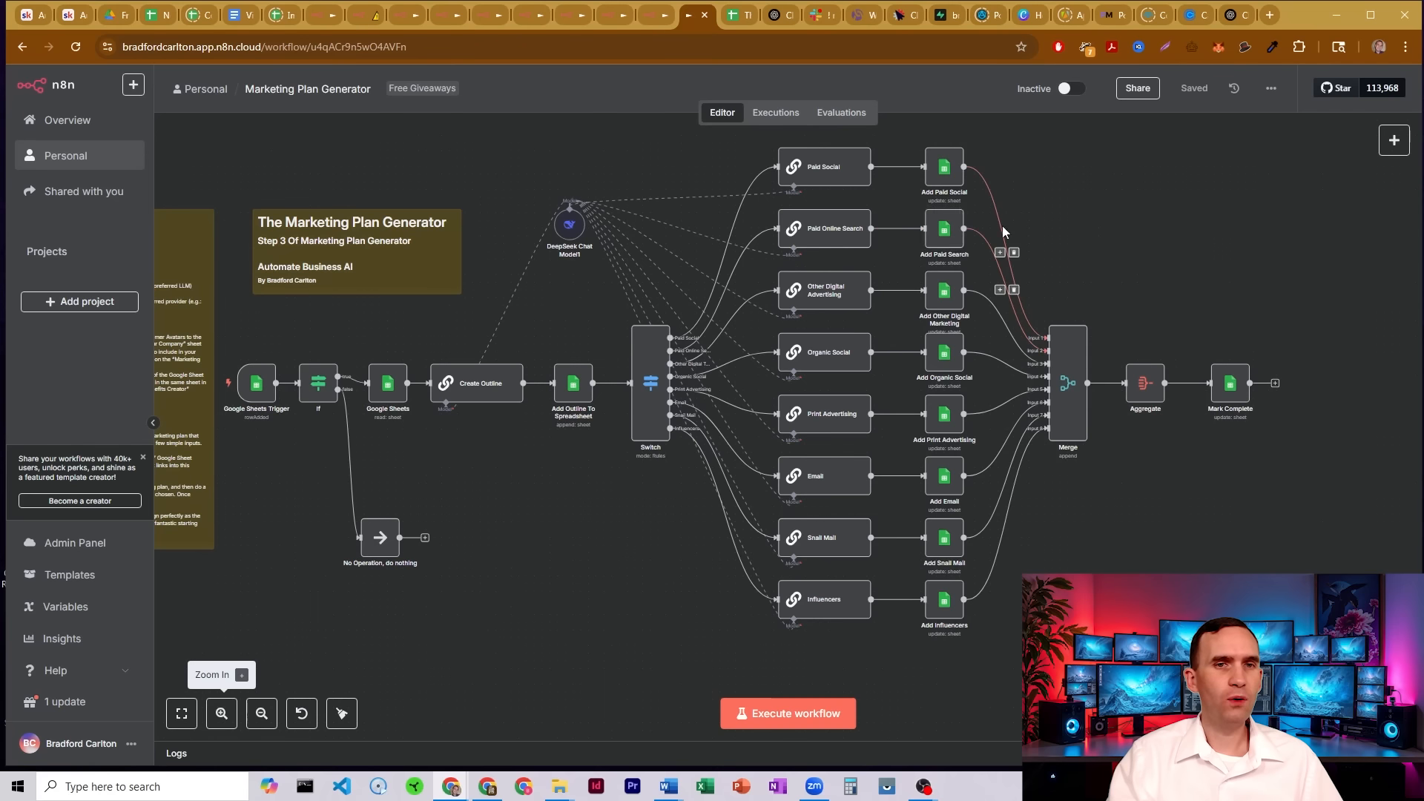
Trace the workflow's Google Sheets nodes, from Google Sheets Trigger through the channel sheet updates to Mark Complete.
{"action": "left_click_drag", "start_coordinate": [1028, 164], "coordinate": [884, 663]}
{"action": "left_click", "coordinate": [1229, 376]}
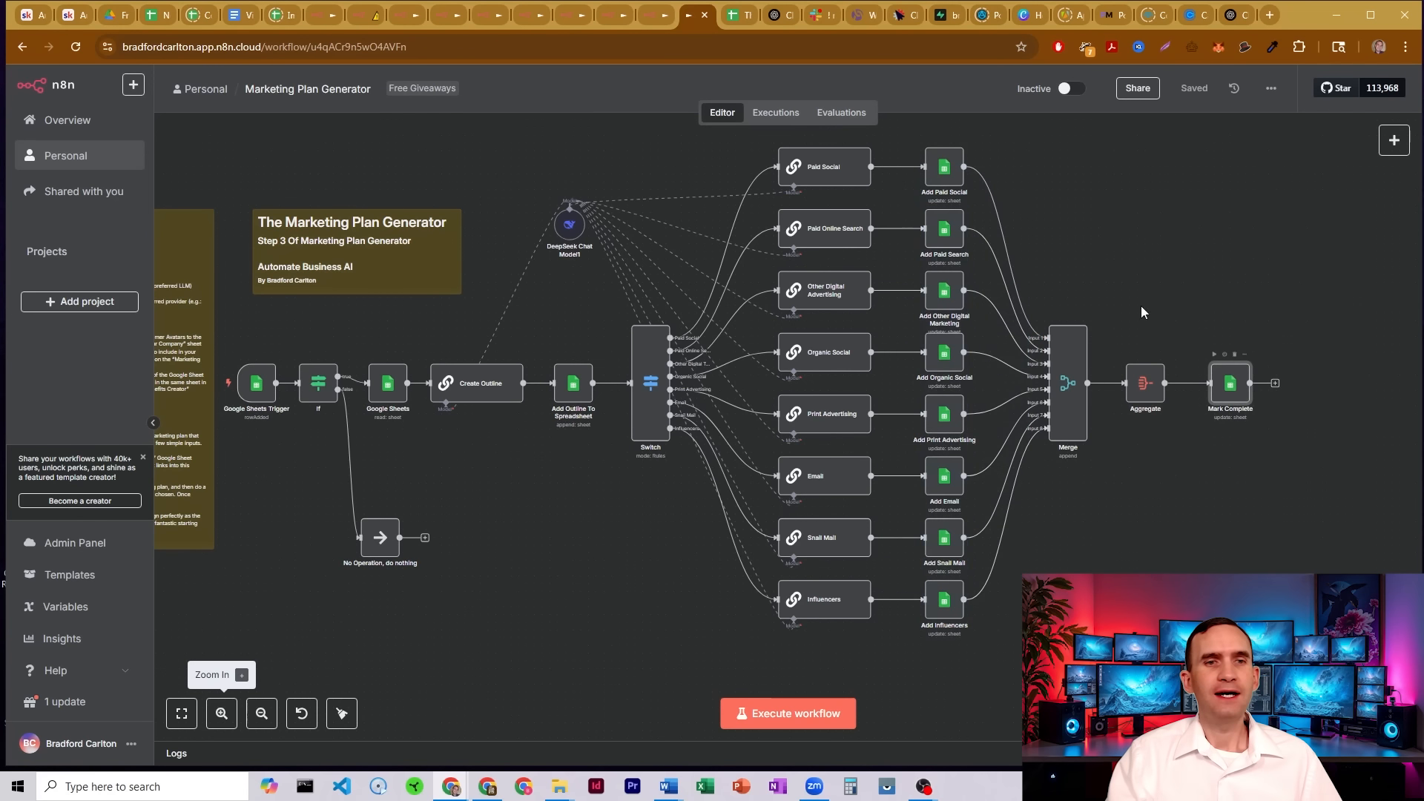
{"action": "left_click", "coordinate": [254, 388]}
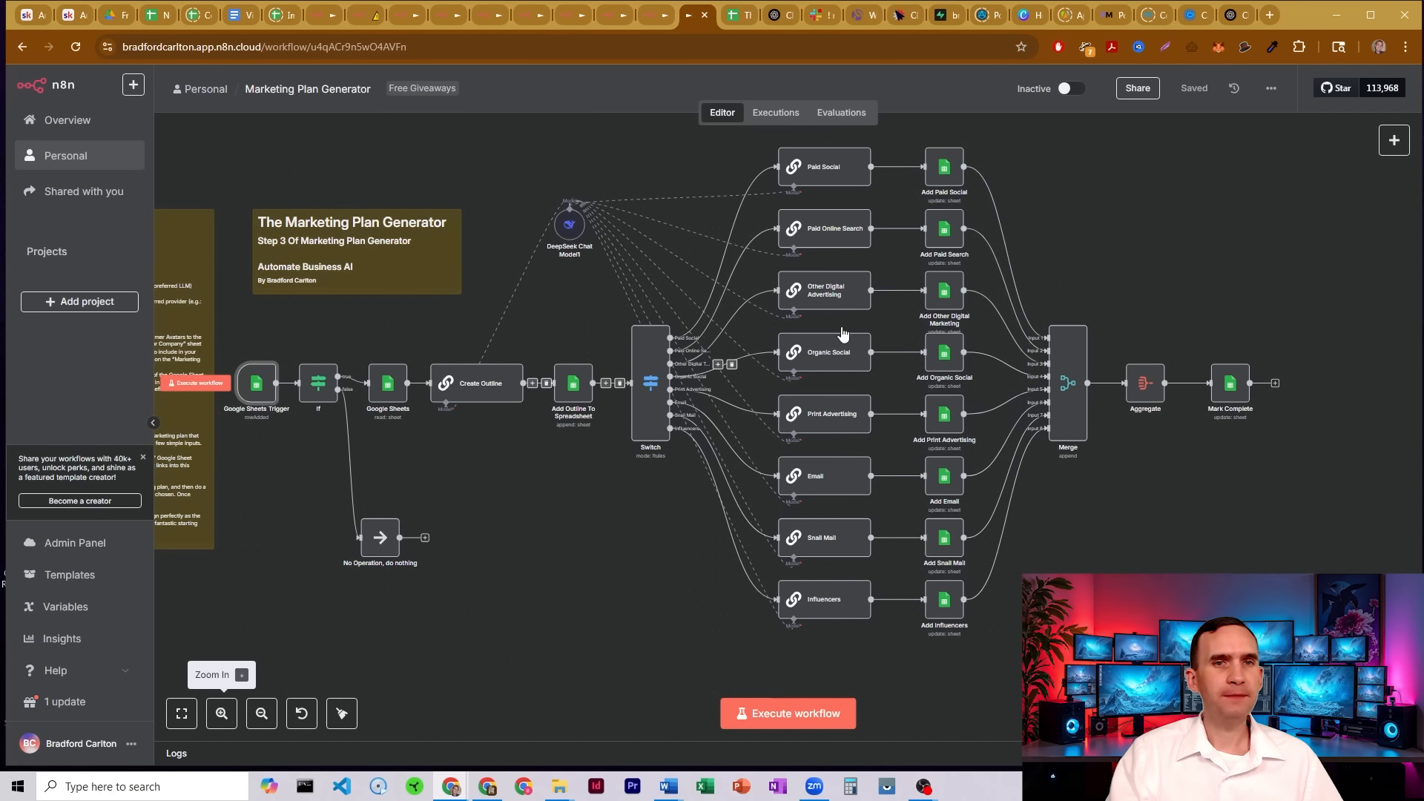
{"action": "left_click", "coordinate": [572, 383]}
{"action": "left_click", "coordinate": [945, 170]}
{"action": "left_click", "coordinate": [949, 235]}
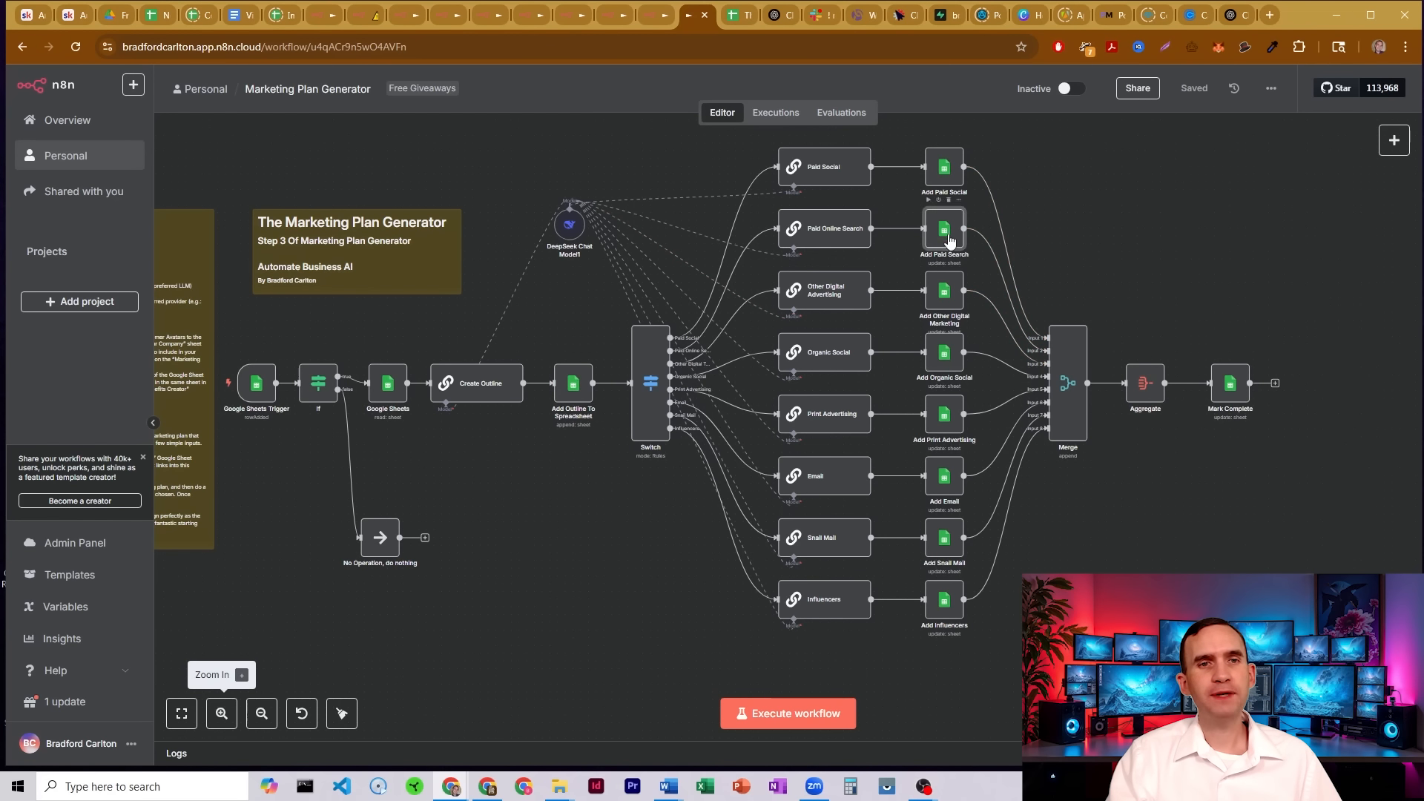
{"action": "left_click", "coordinate": [945, 292]}
{"action": "left_click", "coordinate": [943, 350]}
{"action": "left_click", "coordinate": [941, 414]}
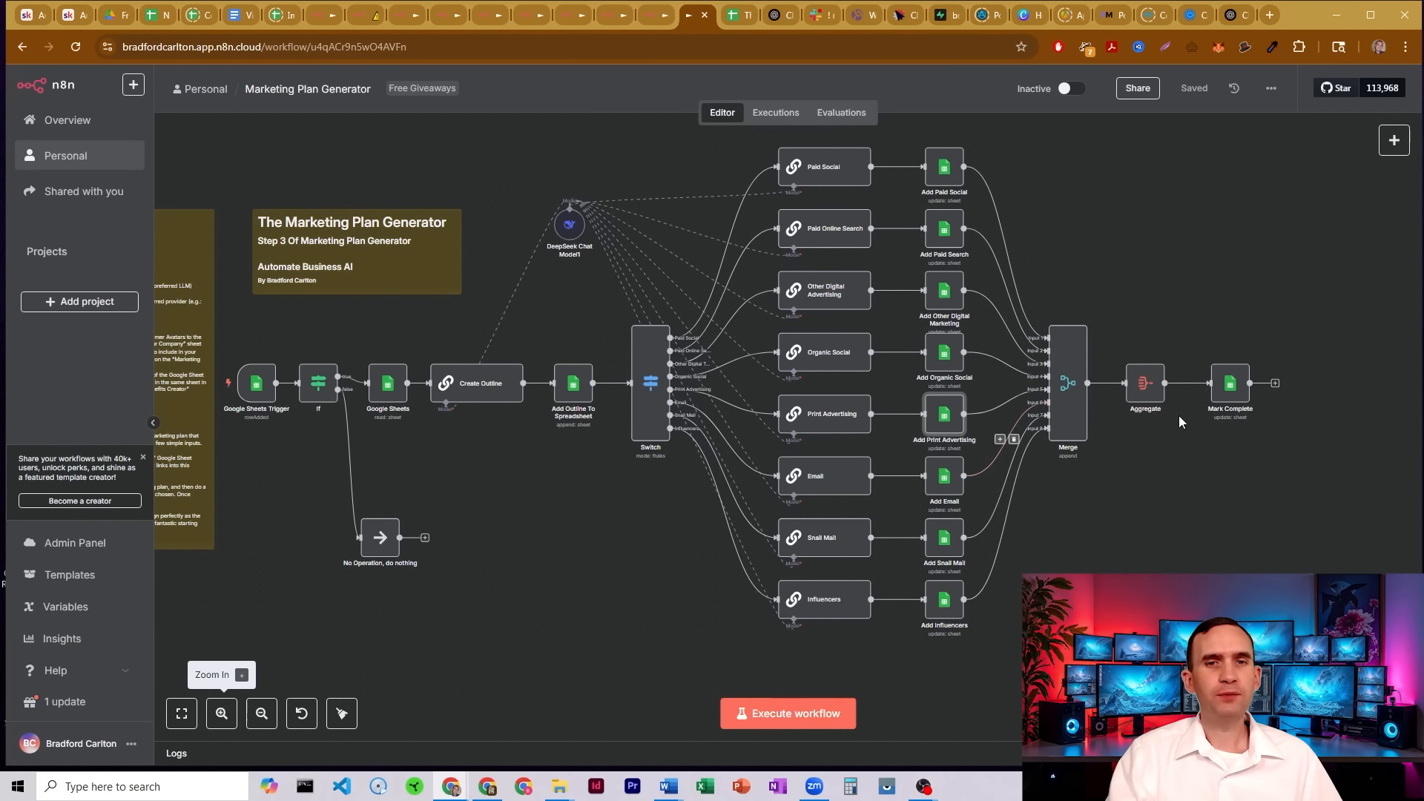
{"action": "left_click", "coordinate": [1228, 385]}
{"action": "left_click", "coordinate": [1222, 269]}
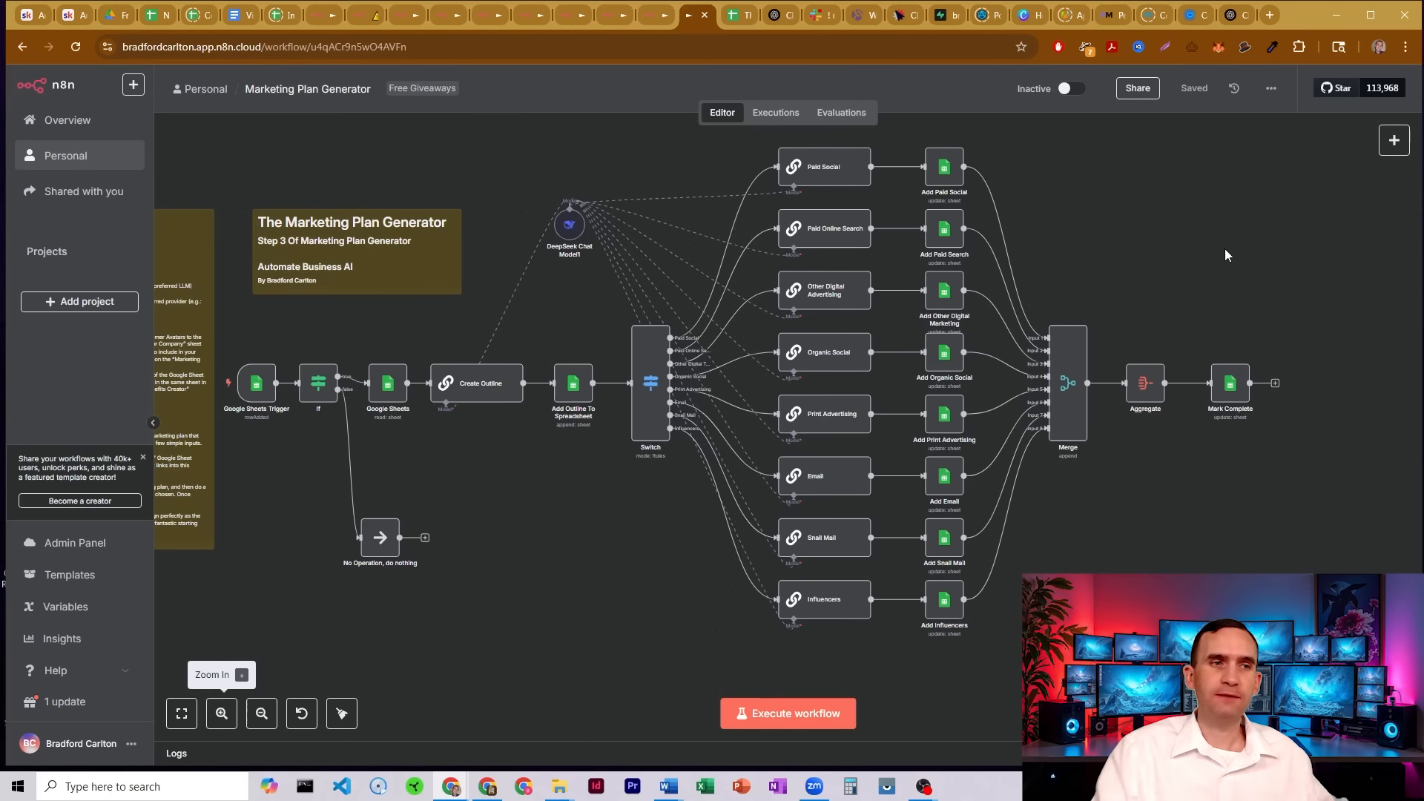
Examine the outline and channel generation nodes as one group, and the sheet-update nodes through Mark Complete as another.
{"action": "left_click_drag", "start_coordinate": [634, 152], "coordinate": [484, 155]}
{"action": "left_click_drag", "start_coordinate": [366, 348], "coordinate": [214, 610]}
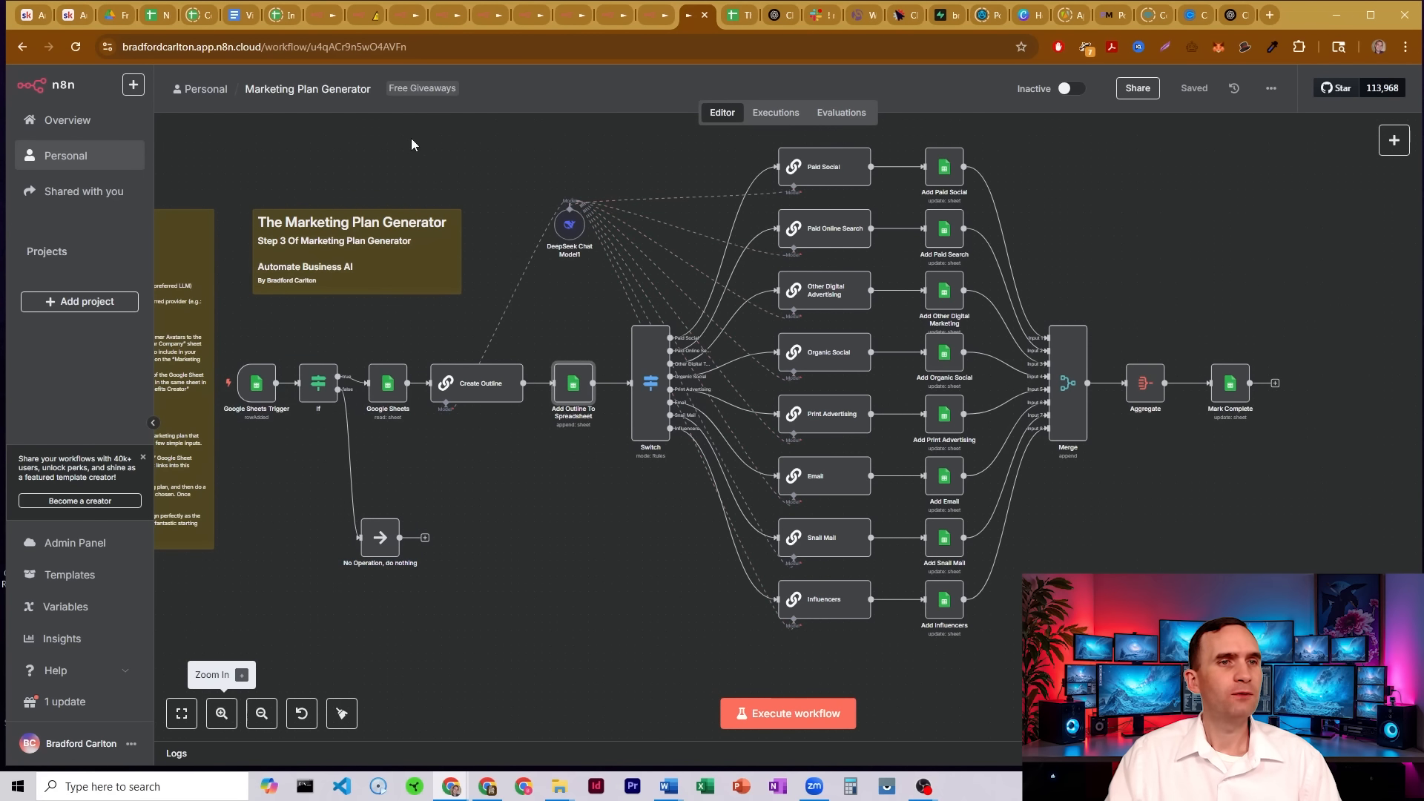
{"action": "left_click_drag", "start_coordinate": [409, 137], "coordinate": [918, 653]}
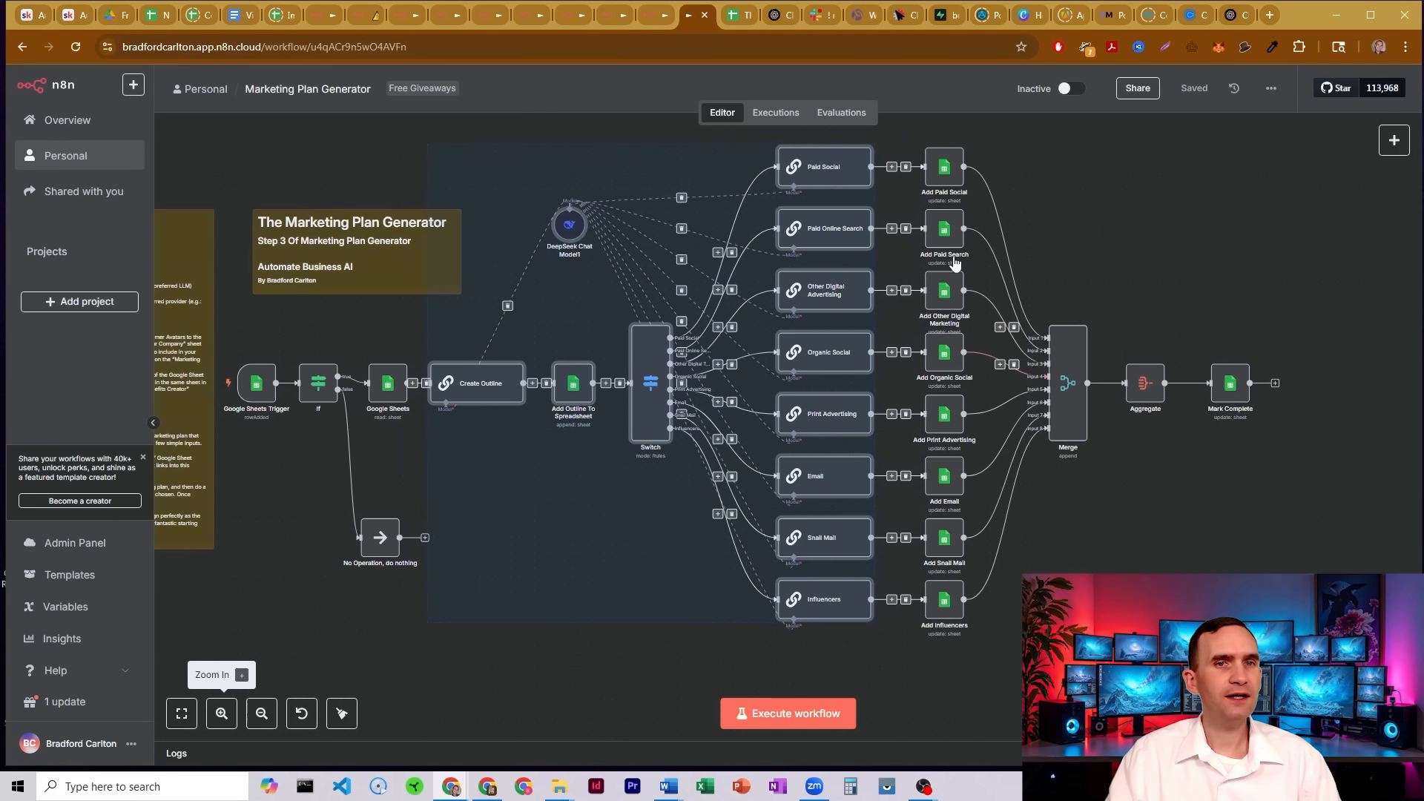
{"action": "left_click_drag", "start_coordinate": [899, 137], "coordinate": [1358, 641]}
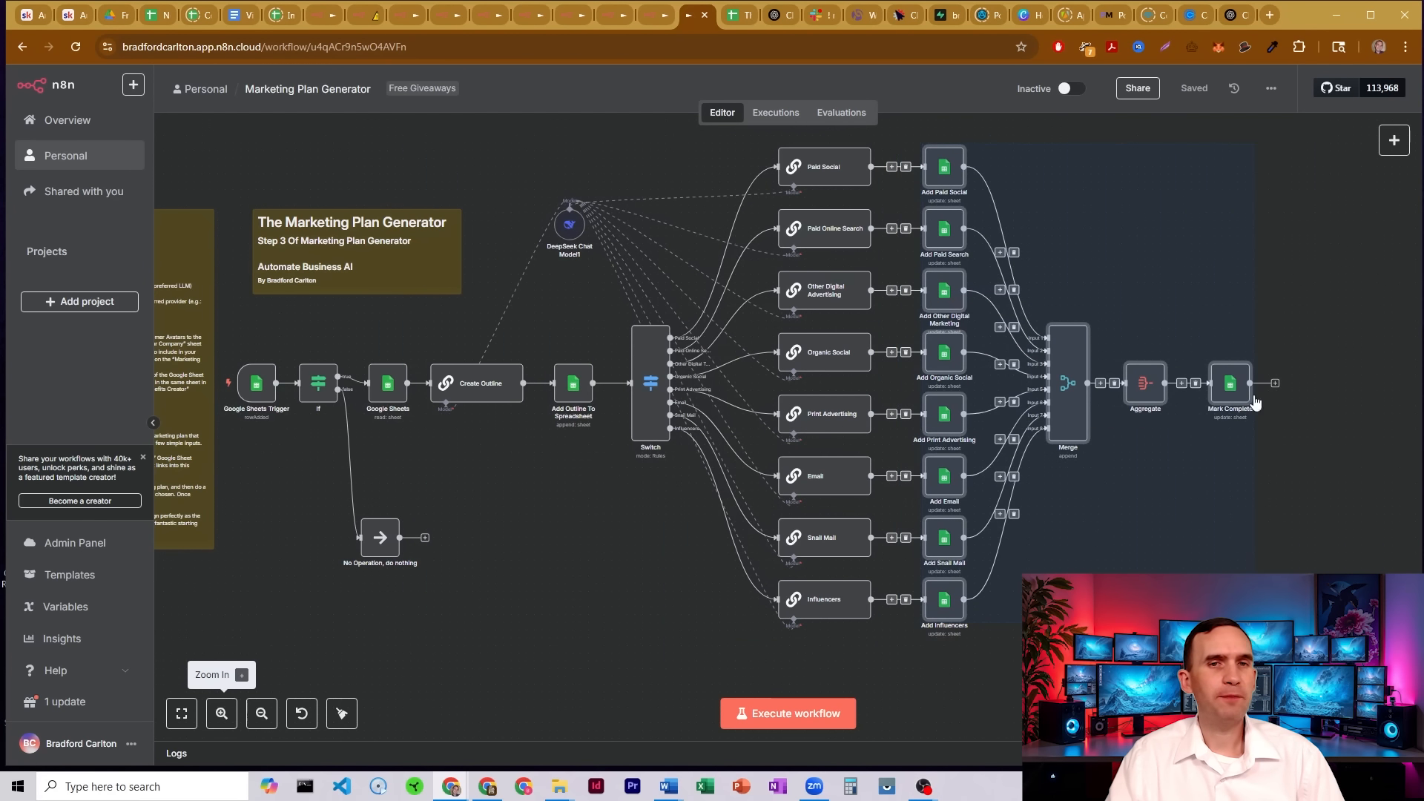
{"action": "left_click", "coordinate": [1312, 212]}
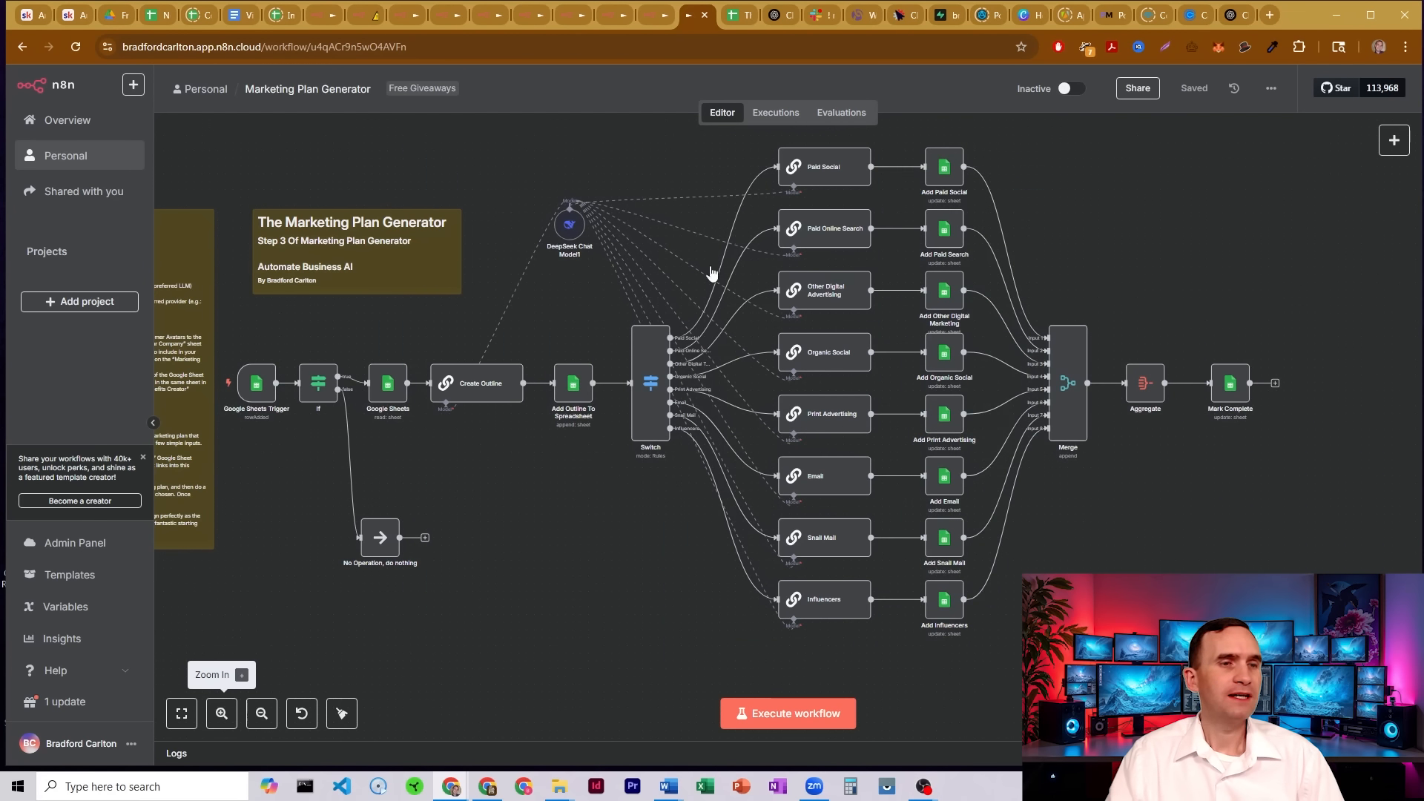
Open the Google Sheets Trigger node and review its Trigger On options without changing the selection.
{"action": "double_click", "coordinate": [255, 385]}
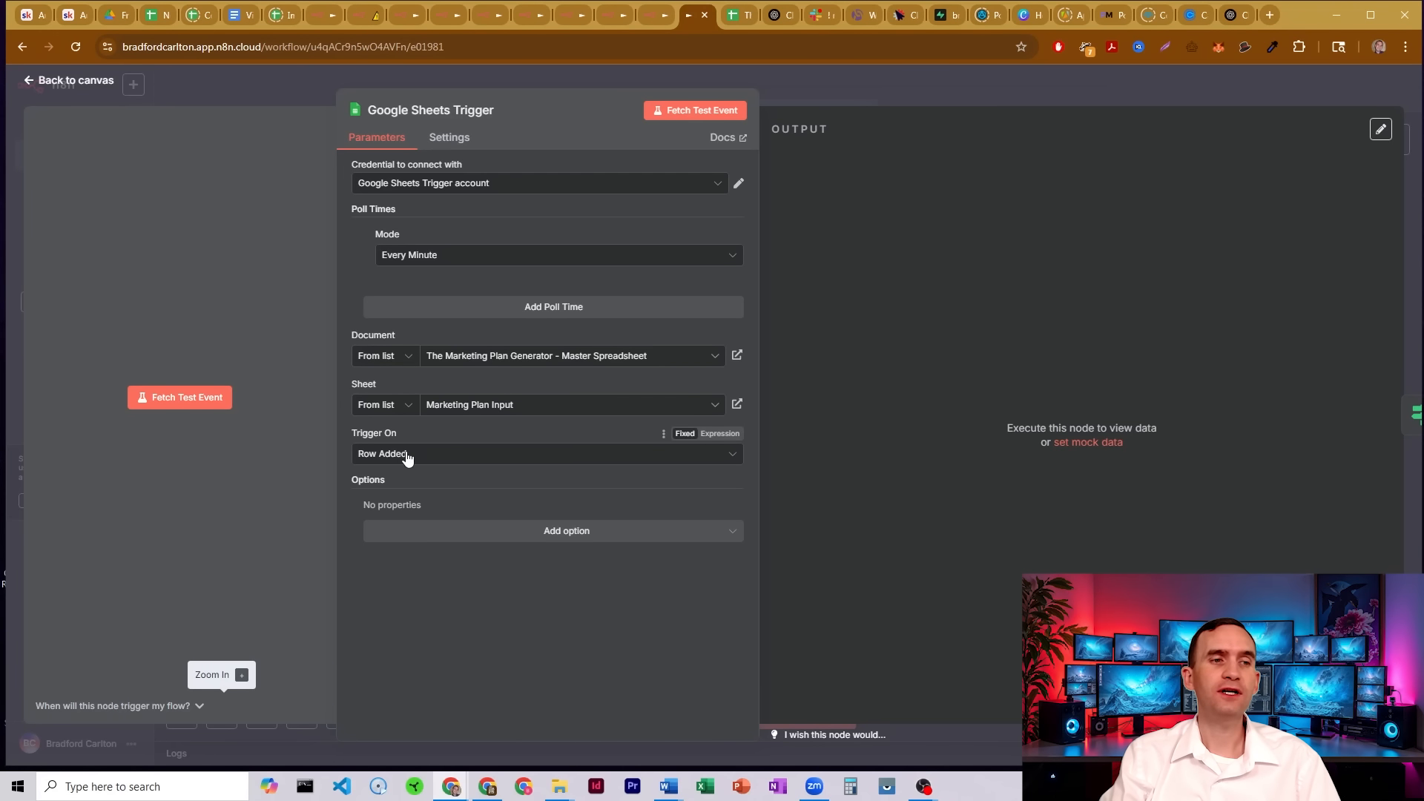
{"action": "left_click", "coordinate": [671, 463]}
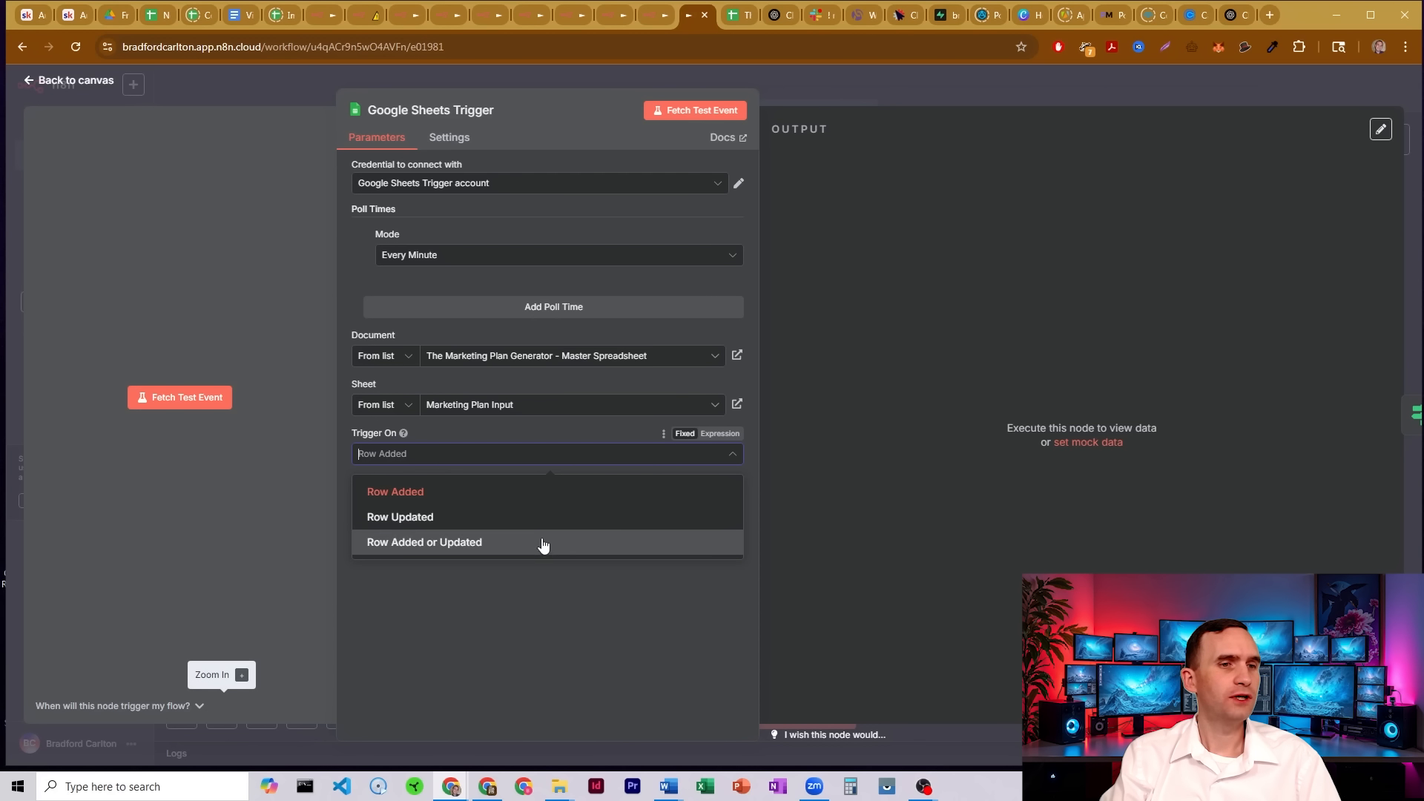
{"action": "left_click", "coordinate": [539, 460]}
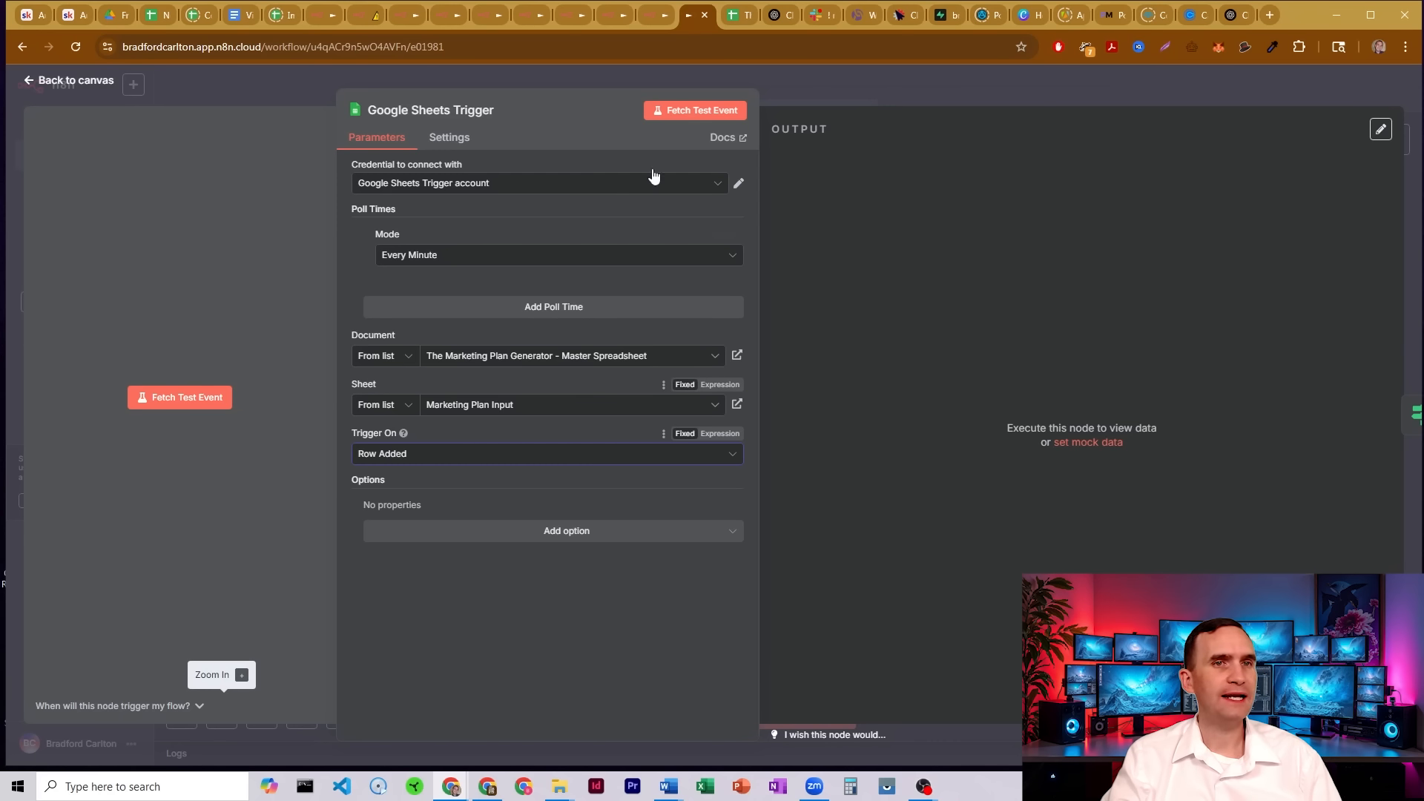
Check the product rows on the master spreadsheet's Marketing Plan Input sheet, and return to n8n to close the trigger settings.
{"action": "left_click", "coordinate": [732, 17]}
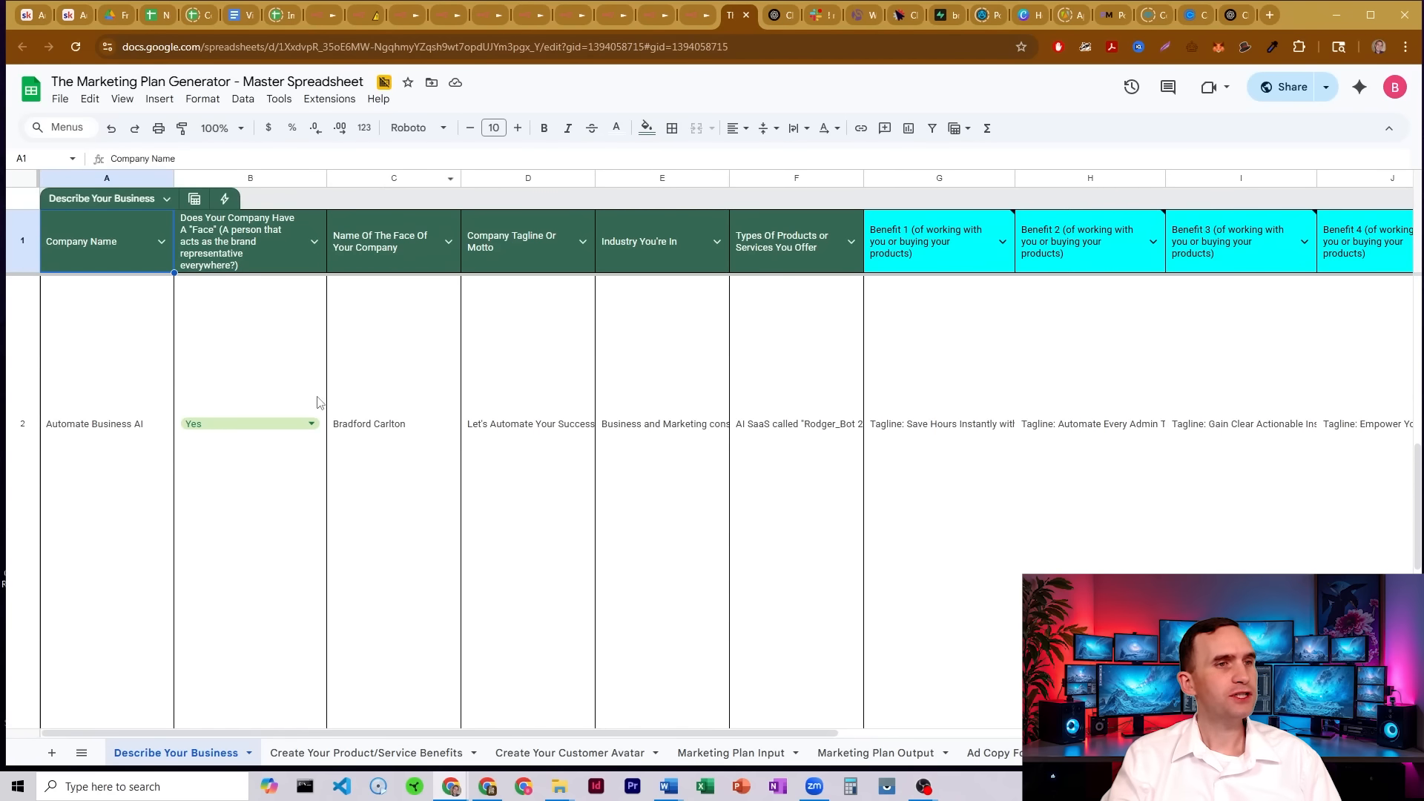
{"action": "left_click", "coordinate": [718, 757]}
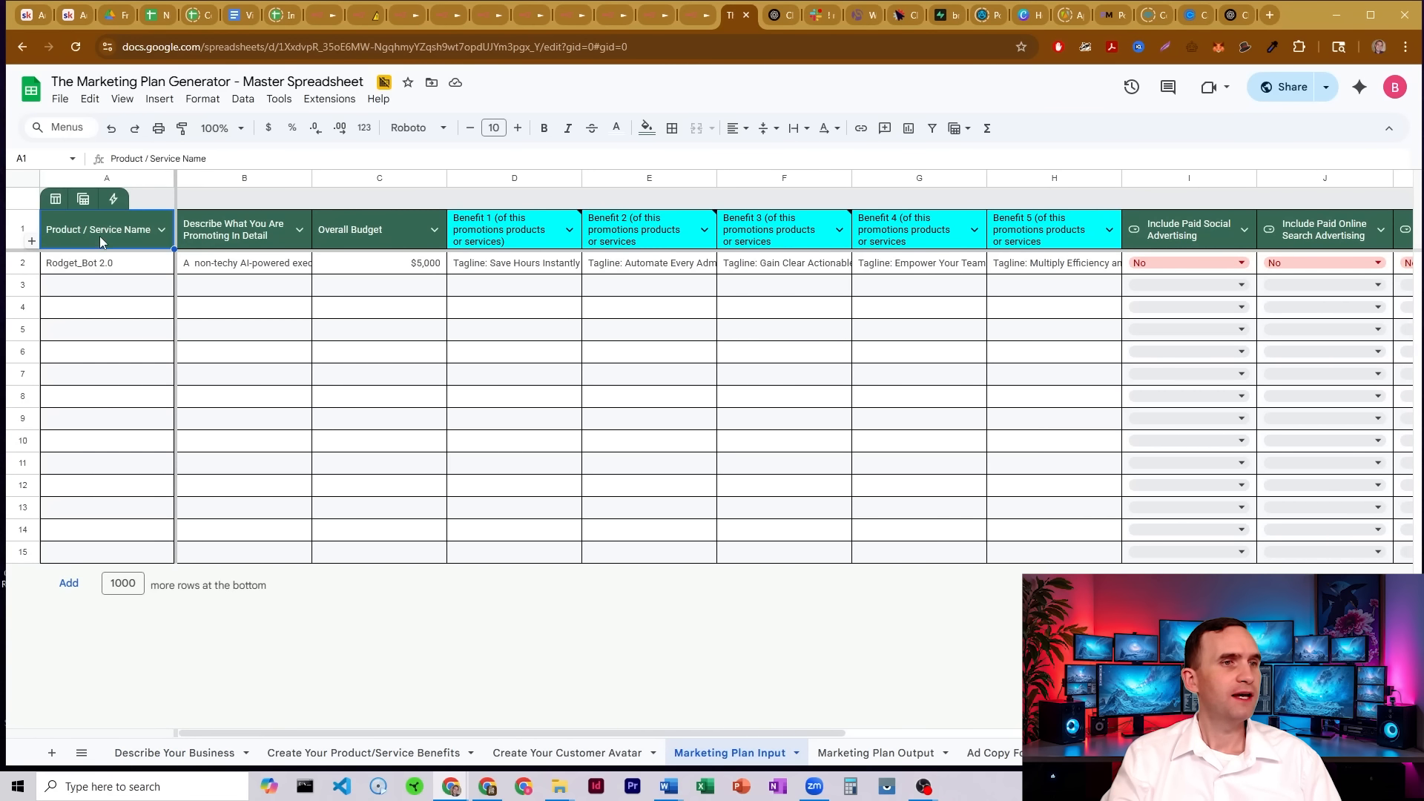
{"action": "left_click", "coordinate": [79, 290]}
{"action": "left_click", "coordinate": [209, 294]}
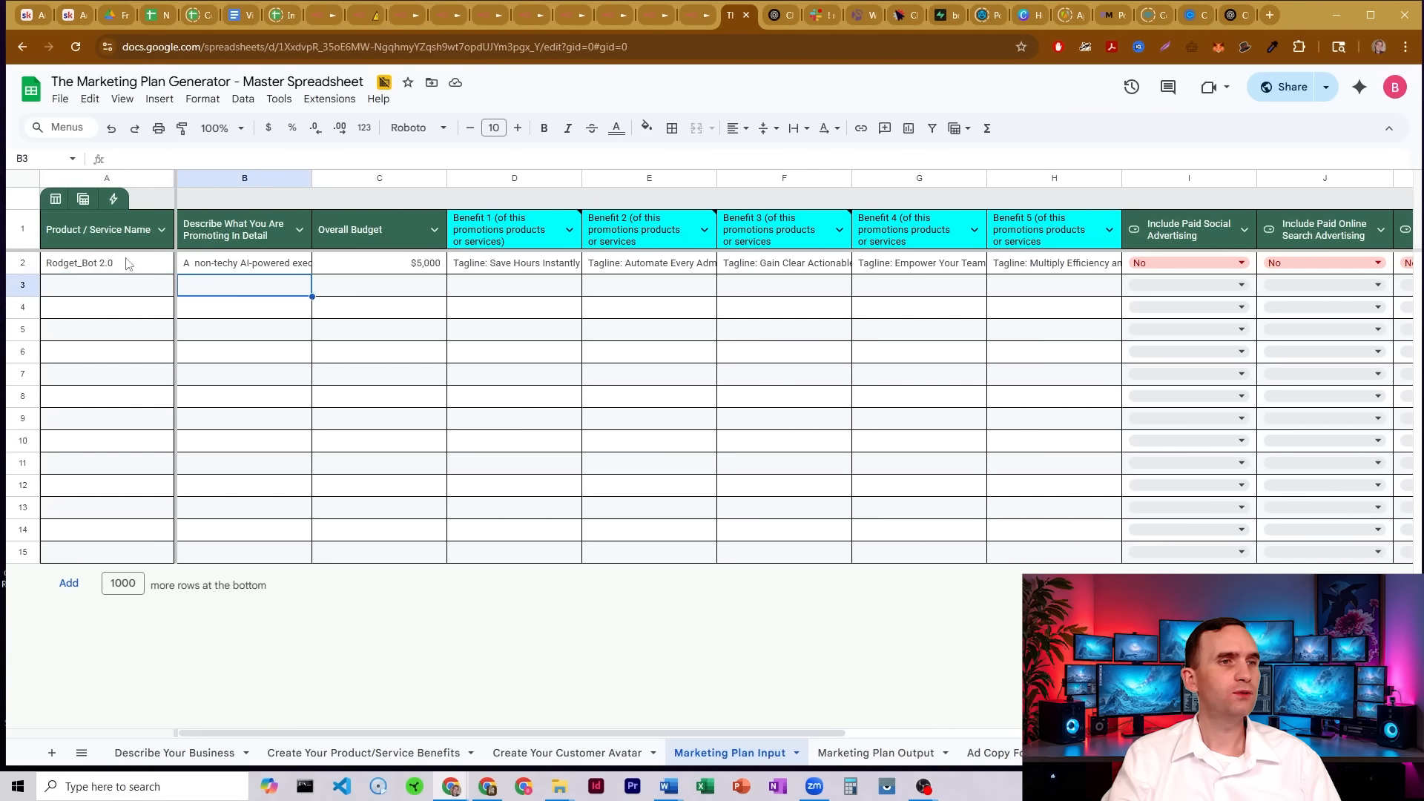
{"action": "left_click", "coordinate": [127, 262]}
{"action": "left_click", "coordinate": [684, 18]}
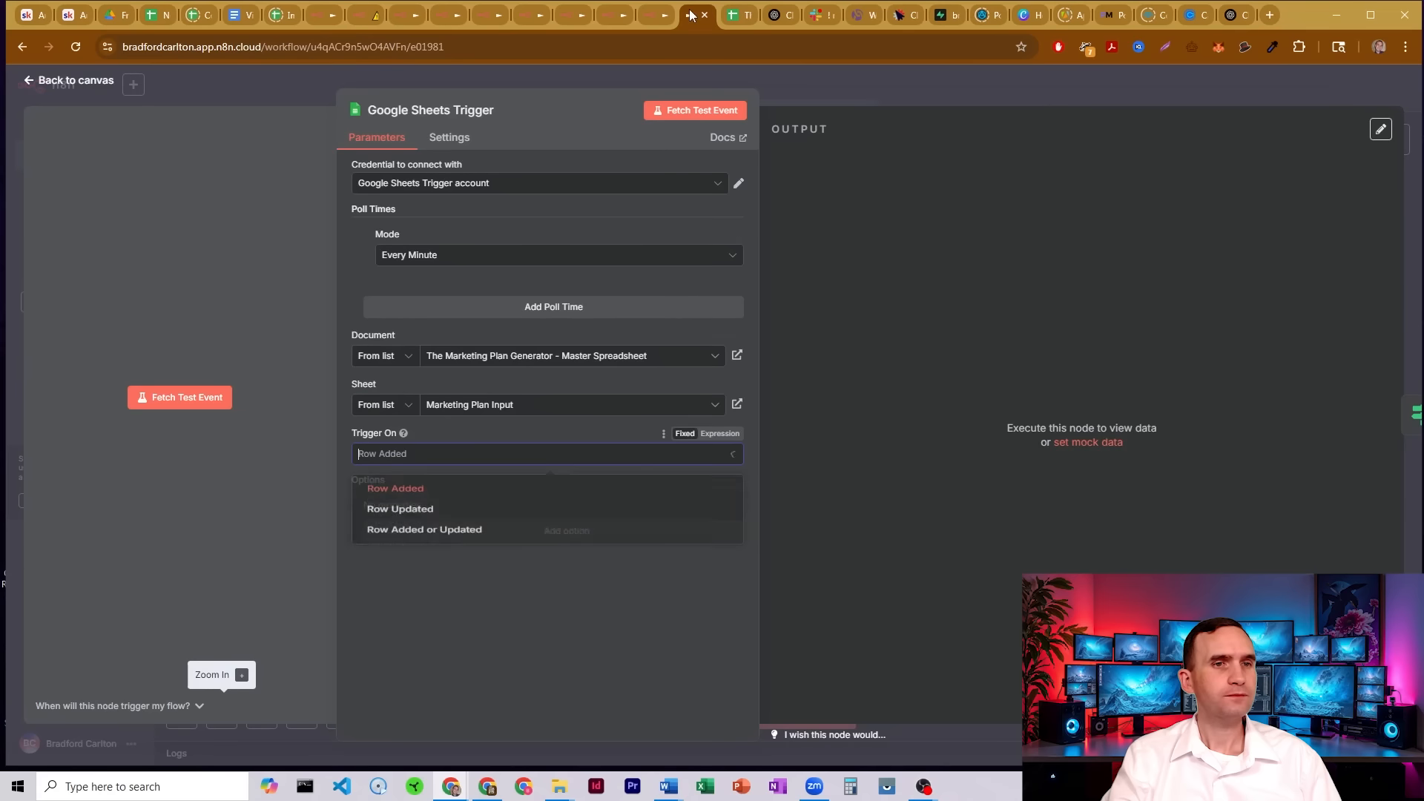
{"action": "left_click", "coordinate": [513, 435]}
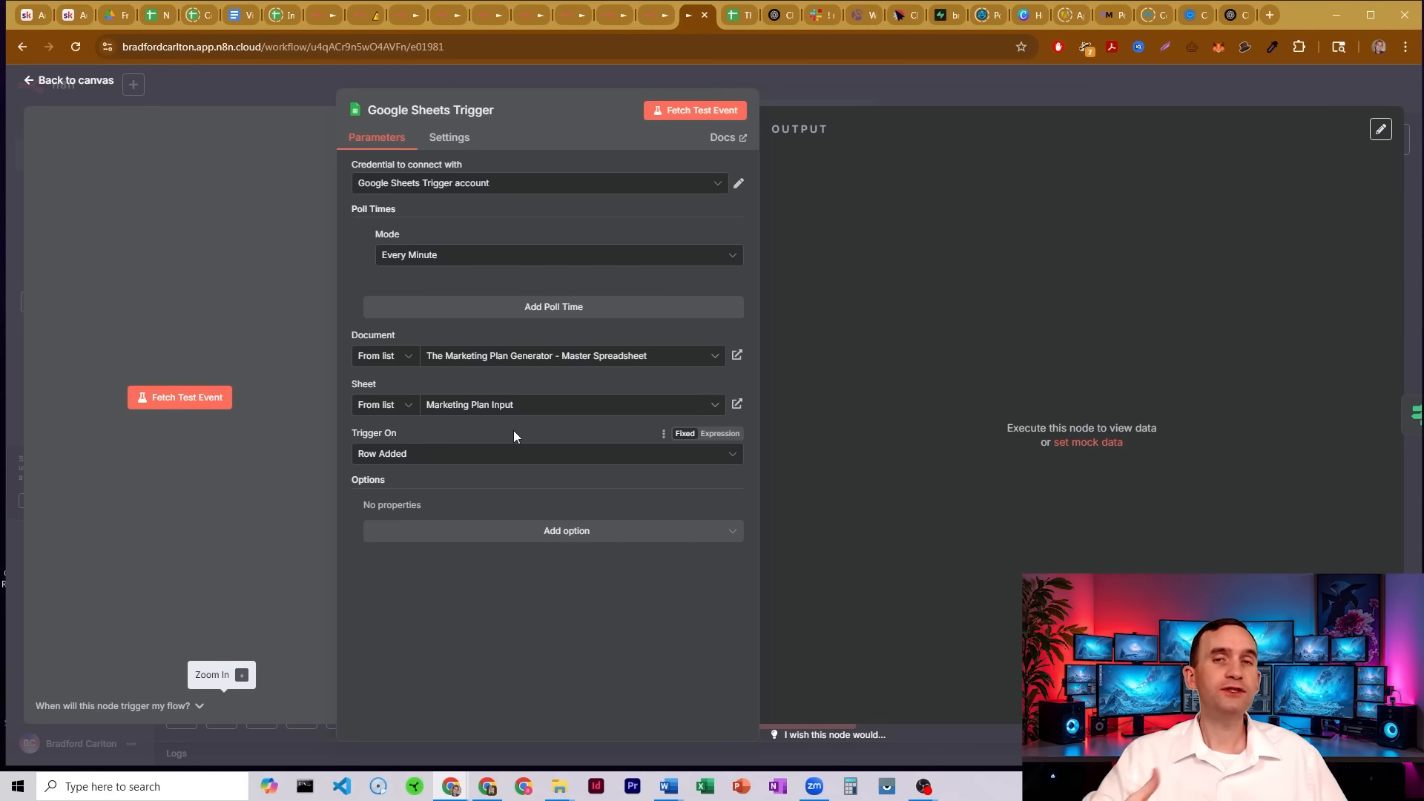
{"action": "left_click", "coordinate": [825, 79]}
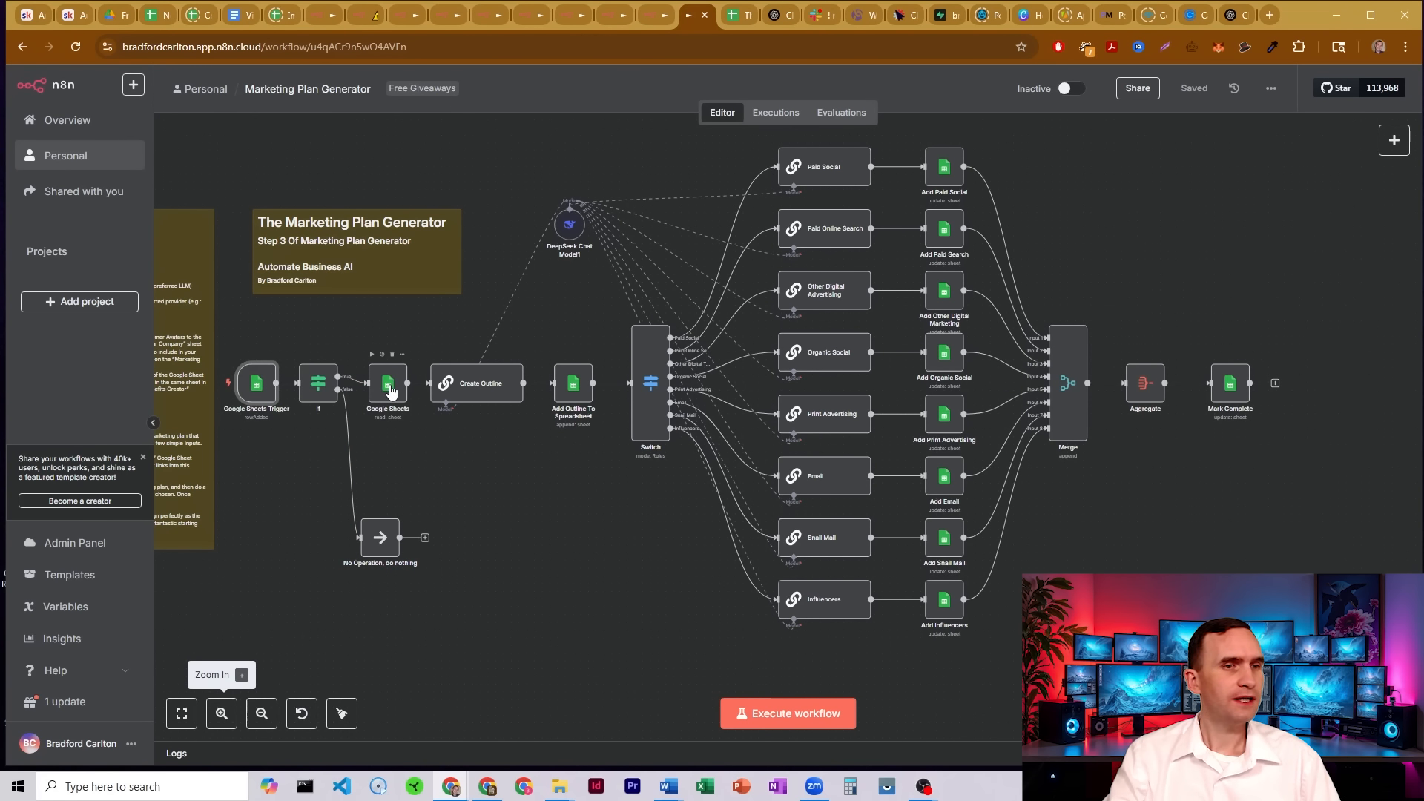
Open the Google Sheets read node after the If node and review its Resource and Operation options.
{"action": "double_click", "coordinate": [391, 391]}
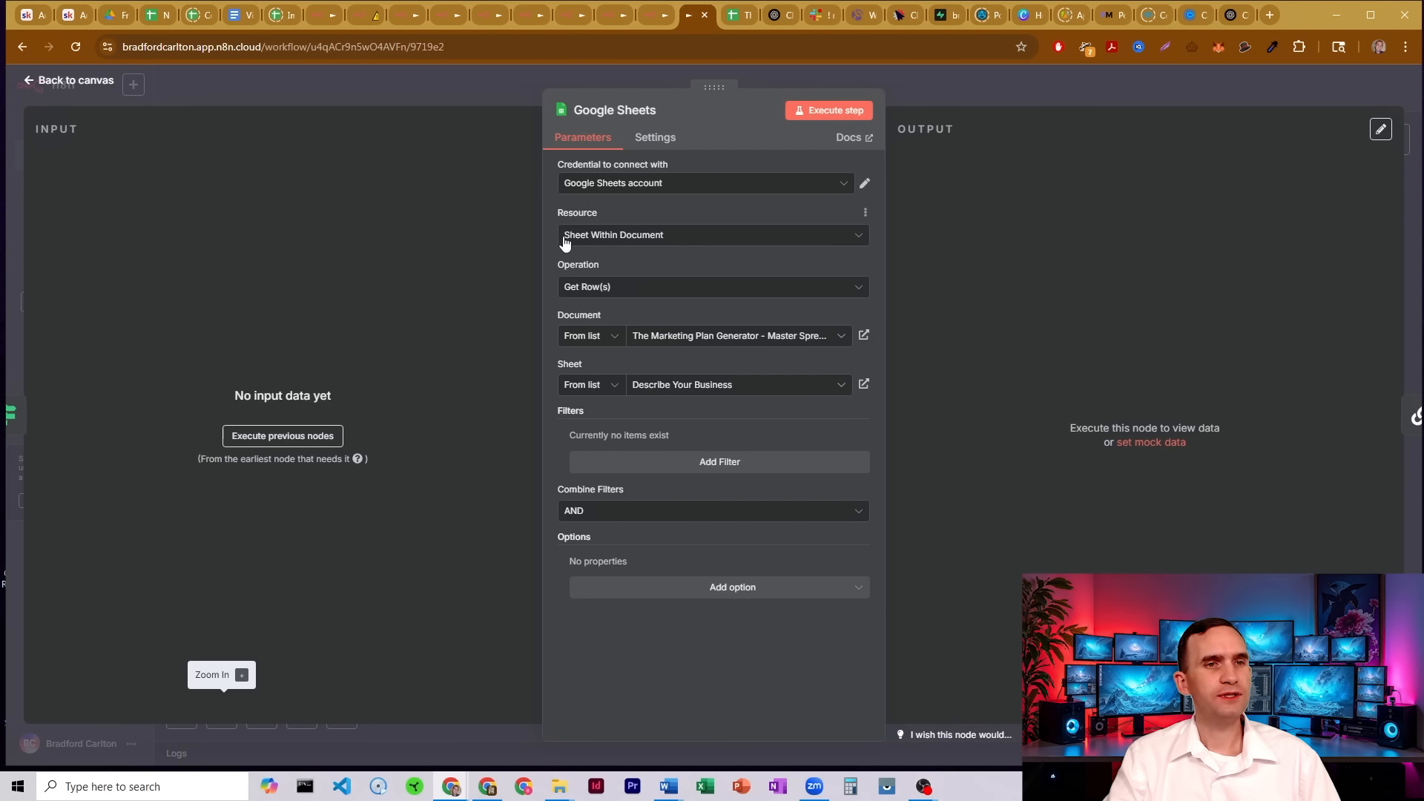
{"action": "left_click", "coordinate": [858, 241]}
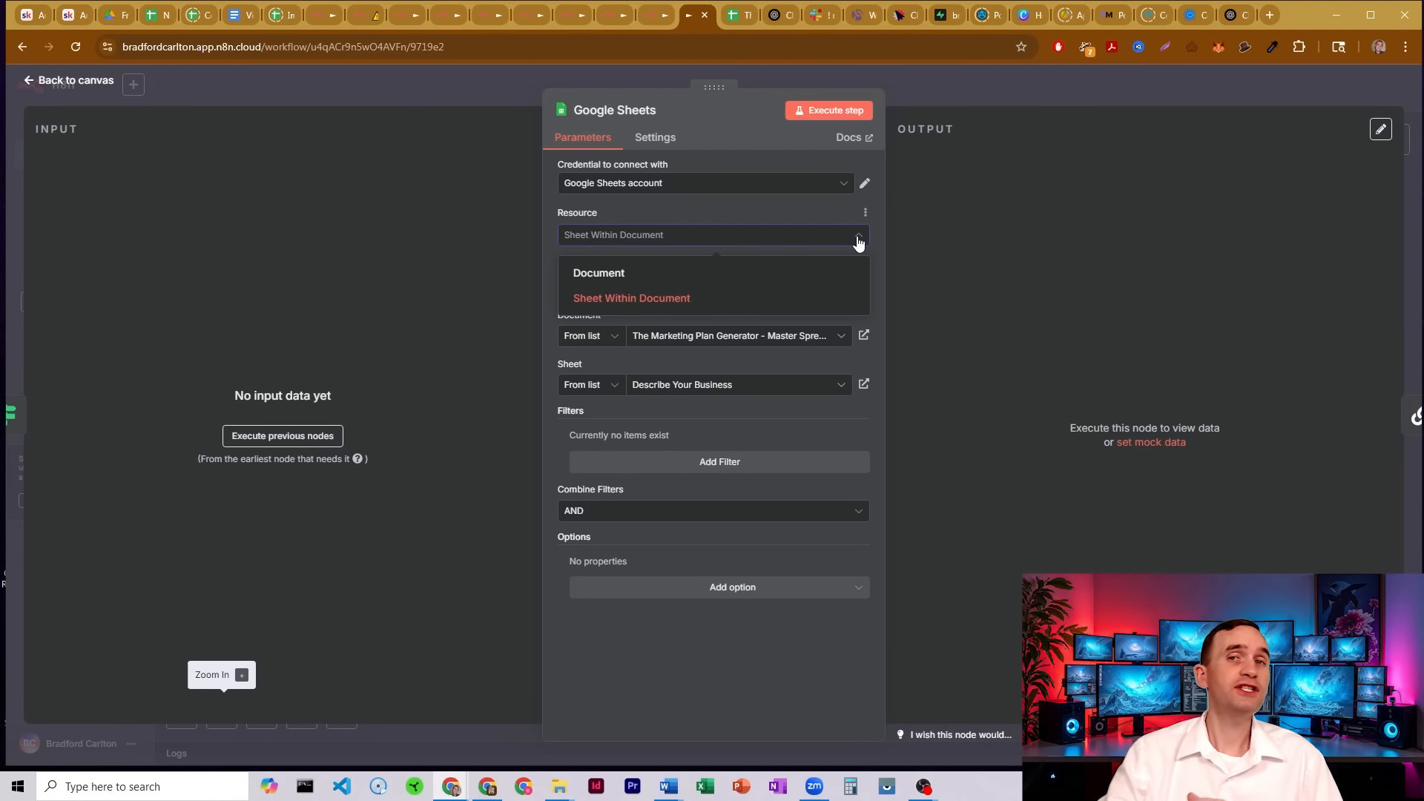
{"action": "left_click", "coordinate": [858, 239]}
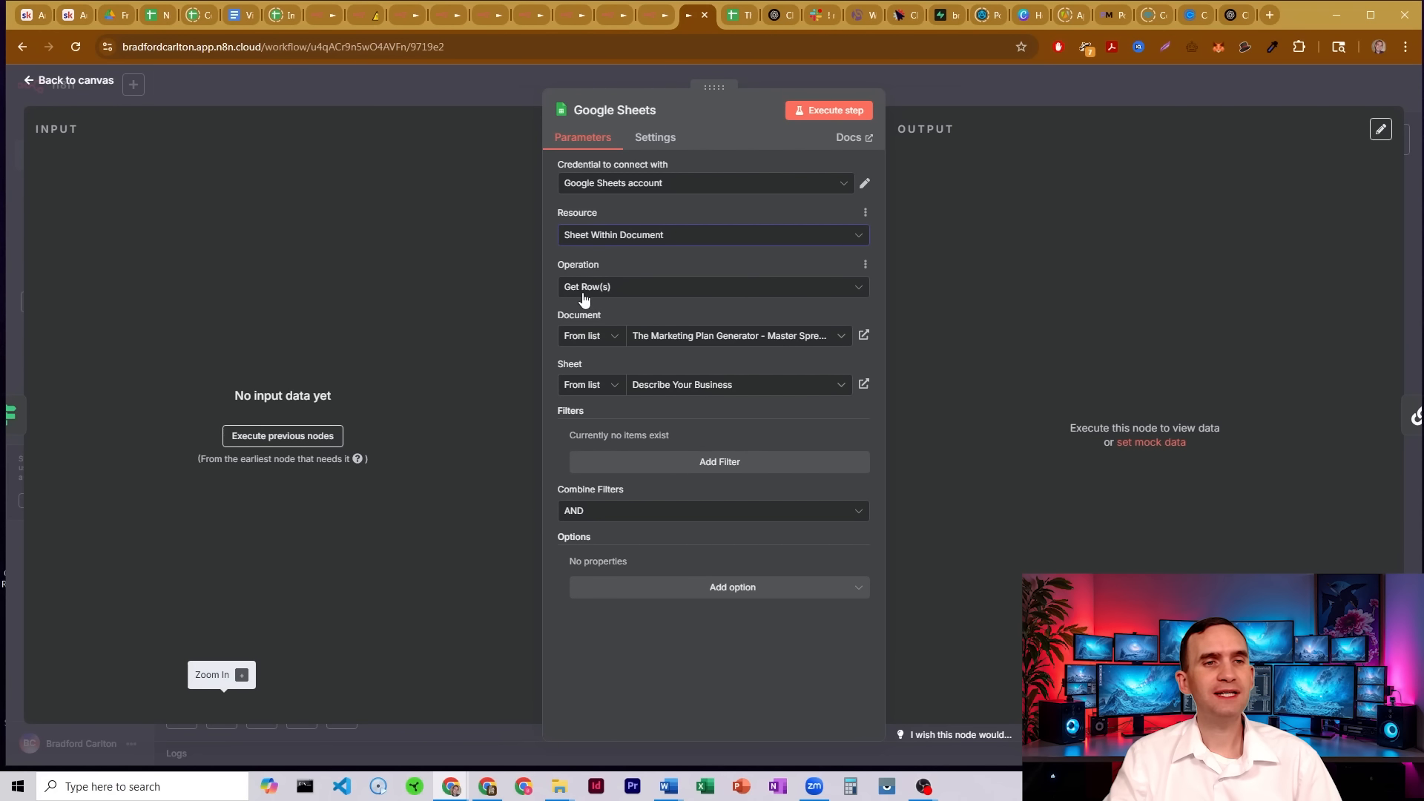
{"action": "left_click", "coordinate": [858, 295]}
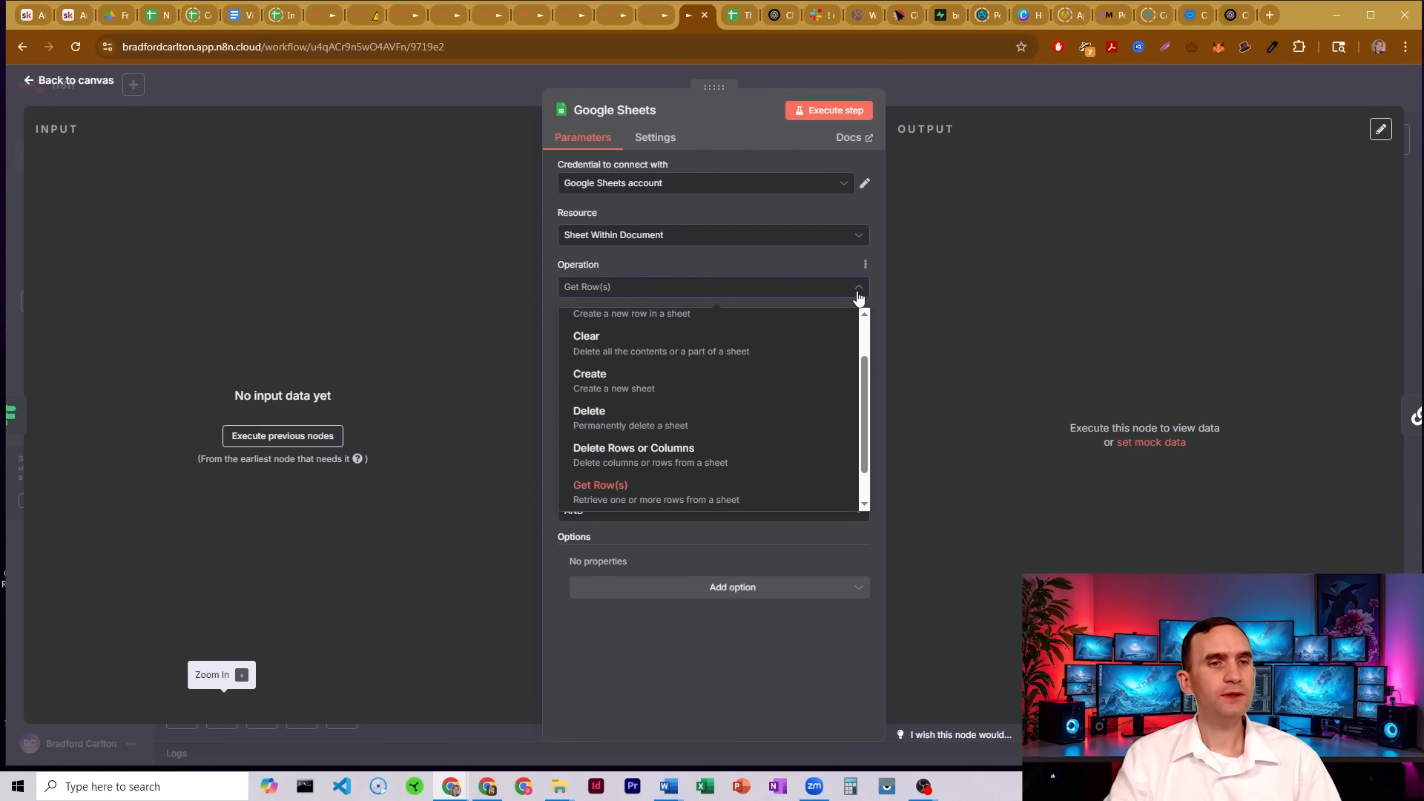
{"action": "scroll", "coordinate": [746, 401], "scroll_direction": "down", "scroll_amount": 2}
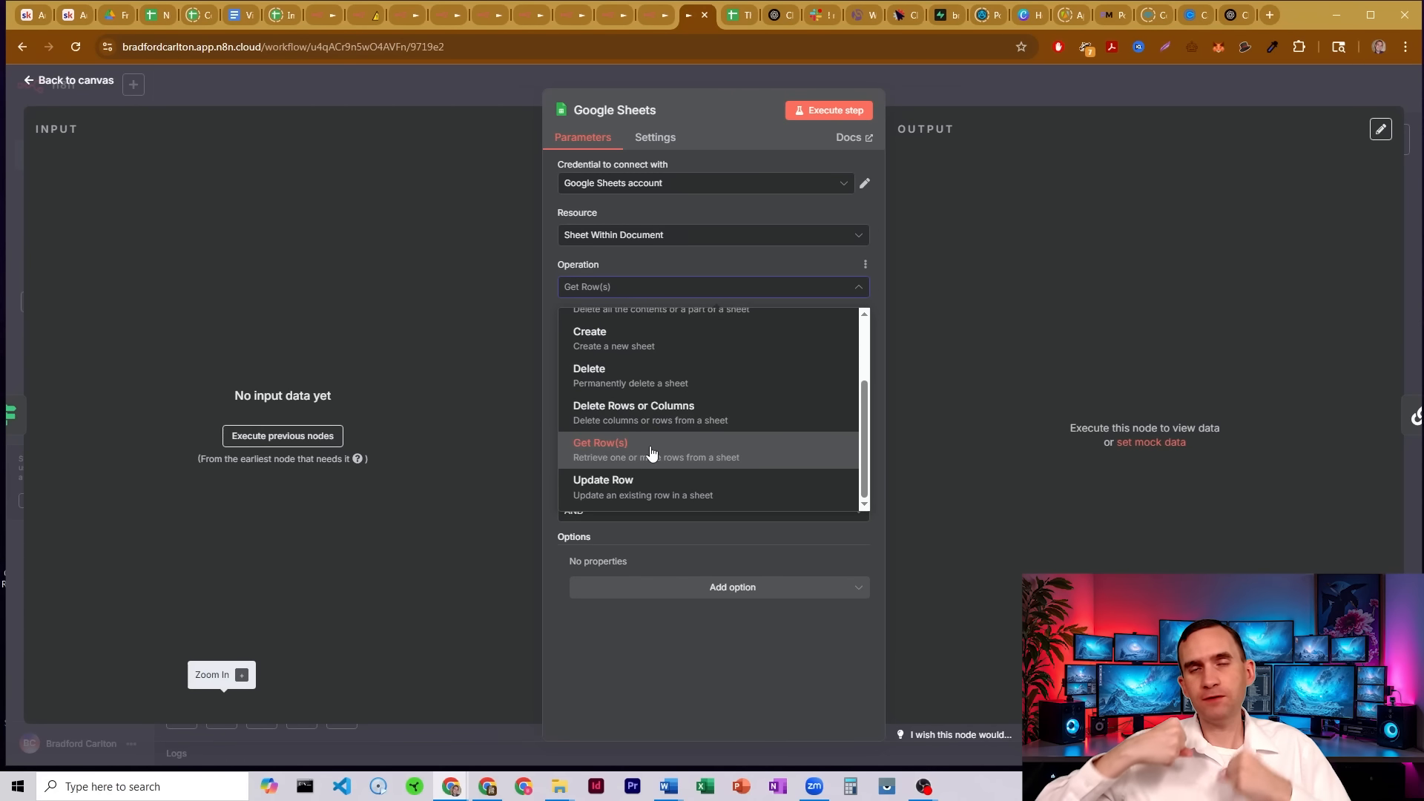
{"action": "left_click", "coordinate": [707, 259]}
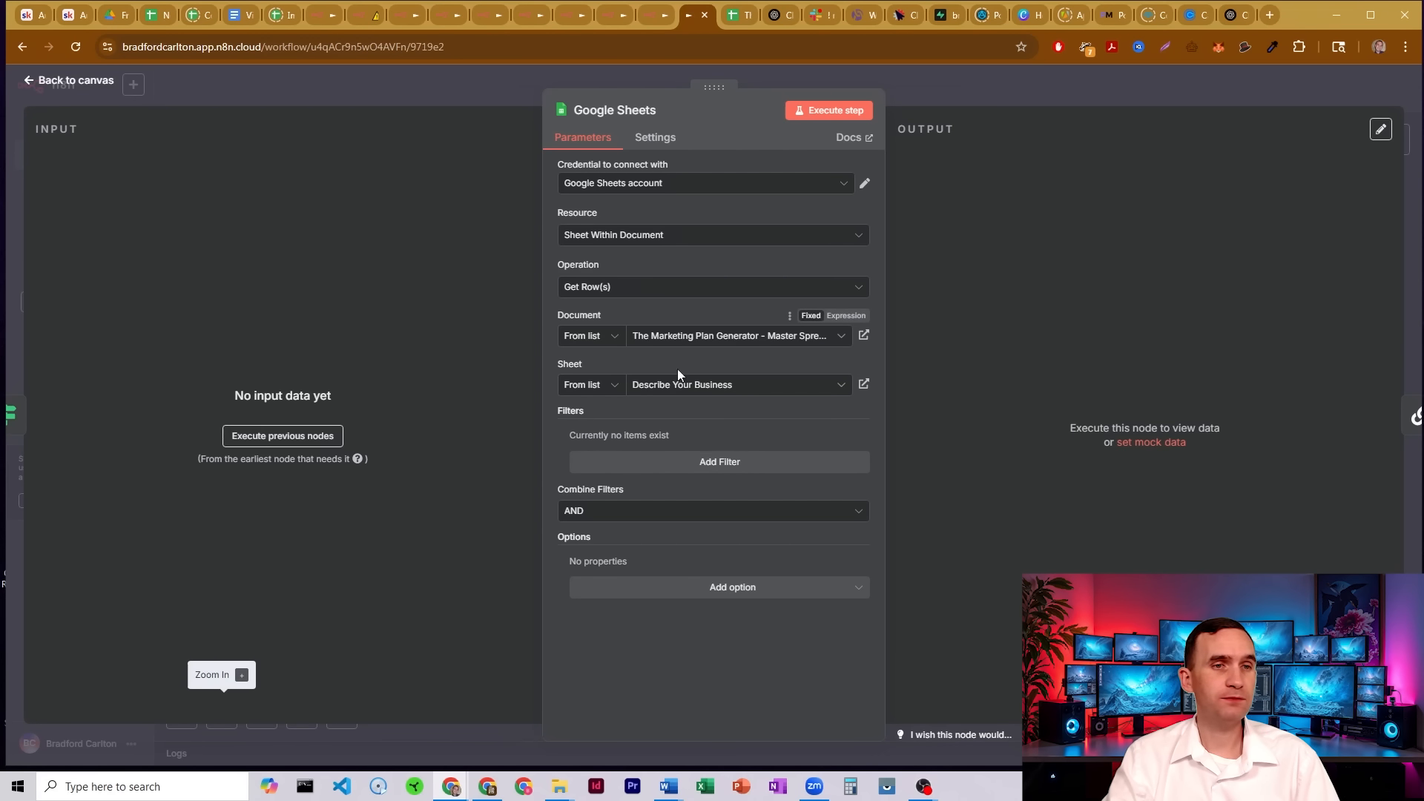
View the Describe Your Business sheet in the master spreadsheet and return to the node's settings in n8n.
{"action": "left_click", "coordinate": [732, 16]}
{"action": "left_click", "coordinate": [153, 754]}
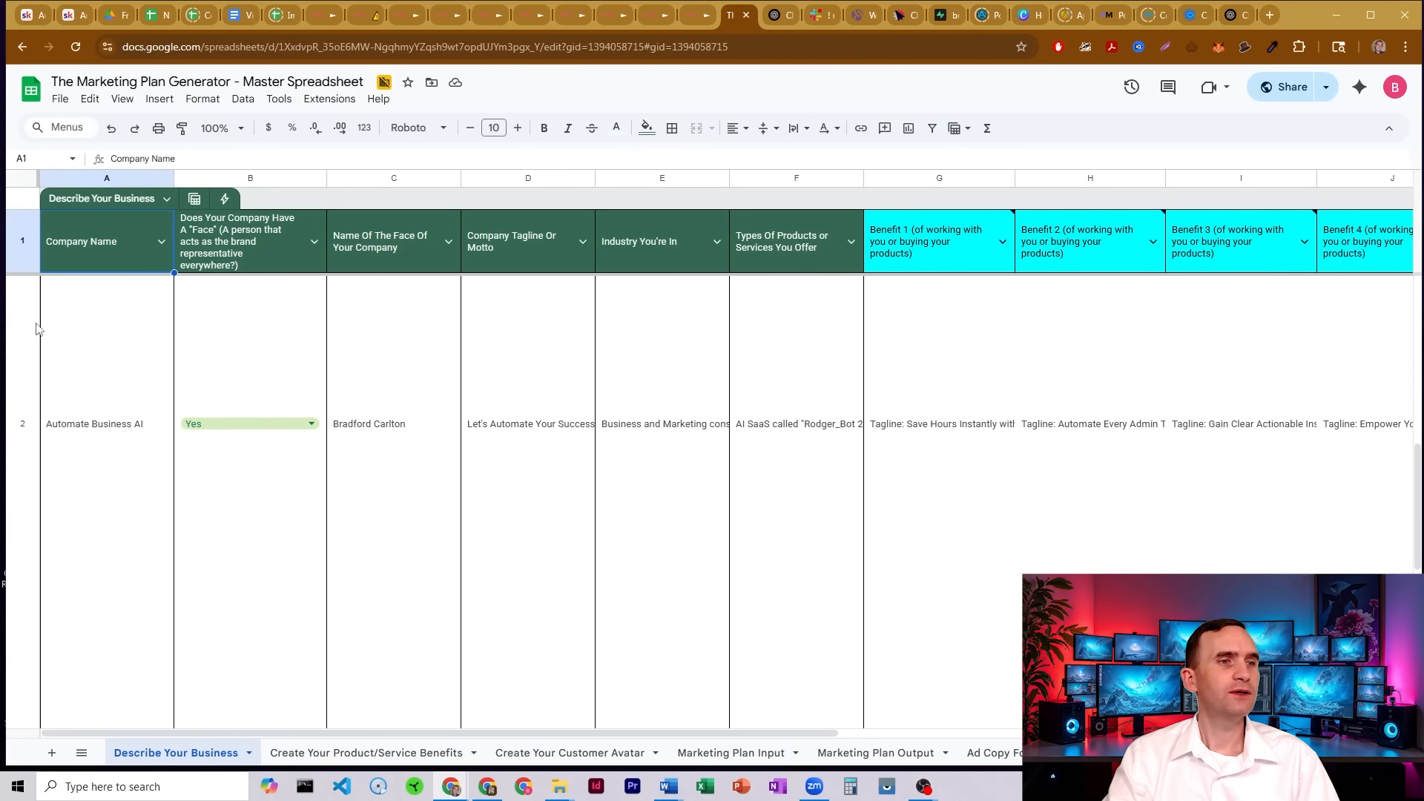
{"action": "left_click", "coordinate": [695, 16]}
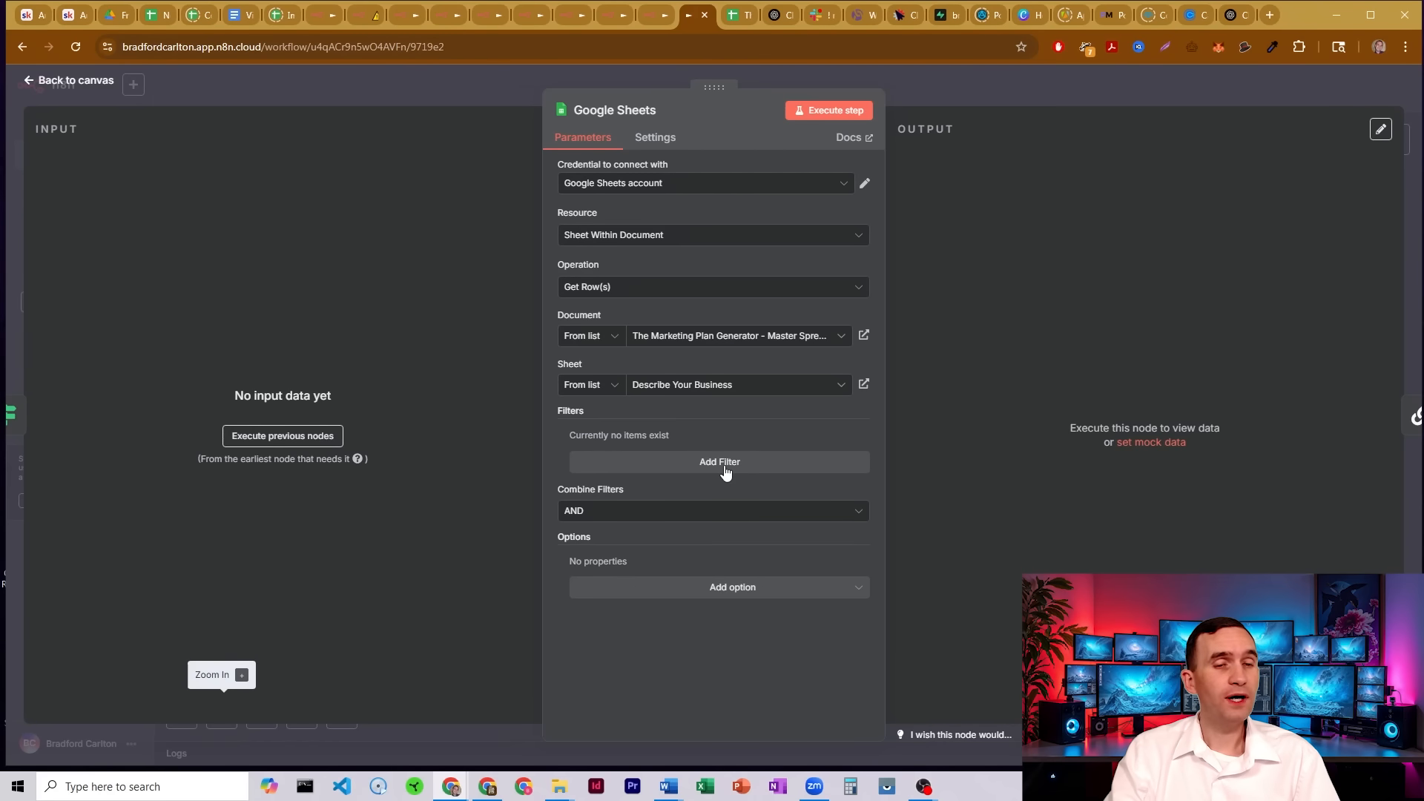
Compare the master spreadsheet's Marketing Plan Input sheet with the company row on the Describe Your Business sheet.
{"action": "left_click", "coordinate": [732, 16]}
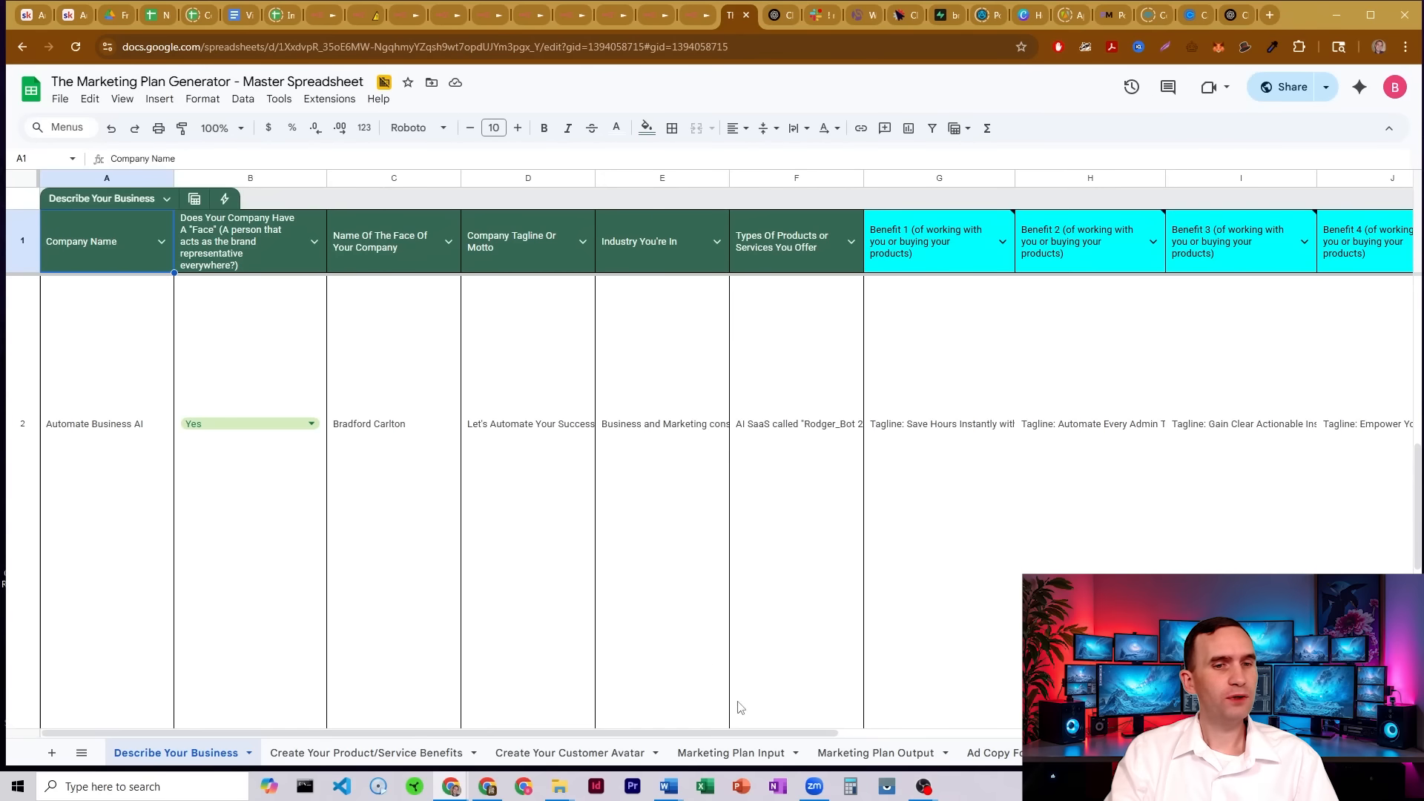
{"action": "left_click", "coordinate": [744, 753]}
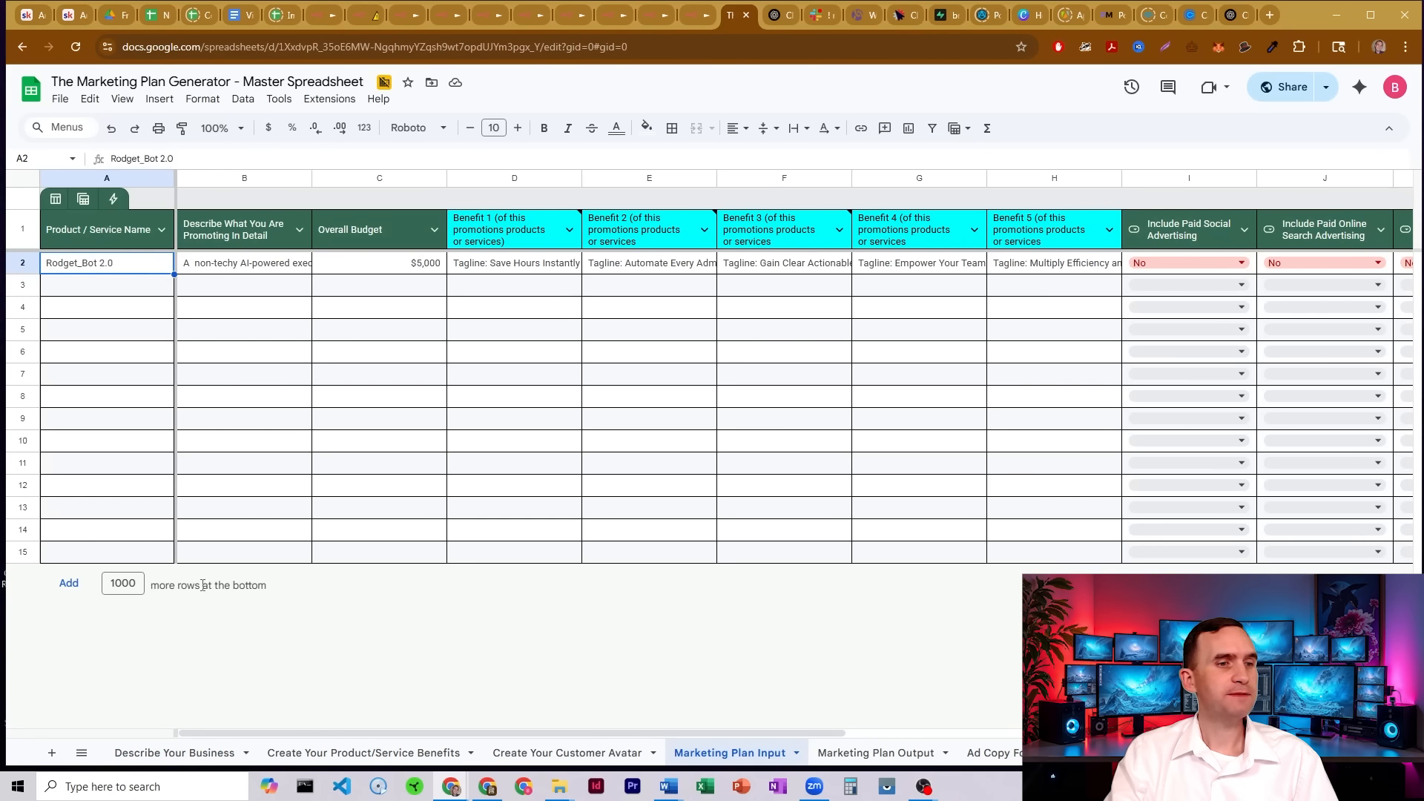
{"action": "left_click", "coordinate": [171, 755]}
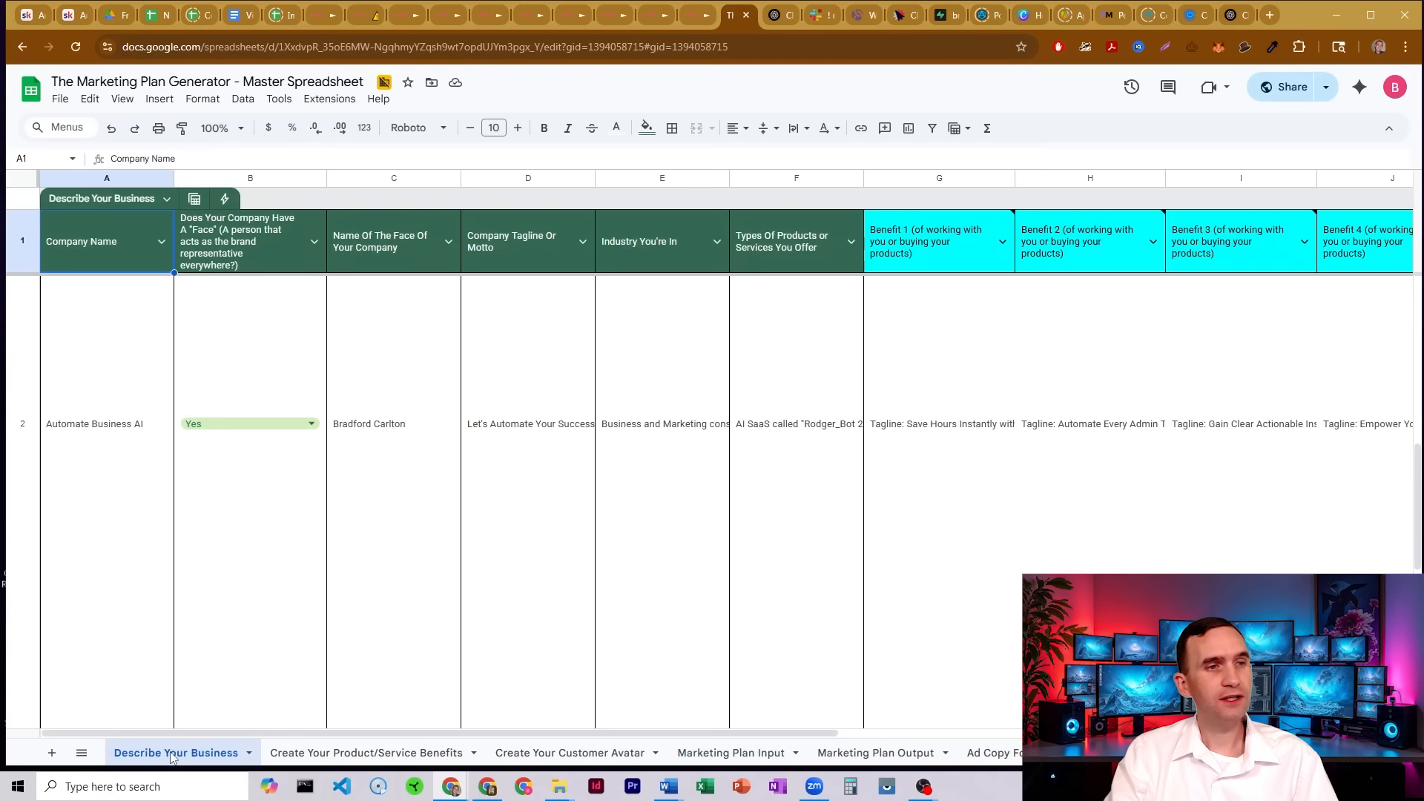
{"action": "left_click", "coordinate": [126, 352]}
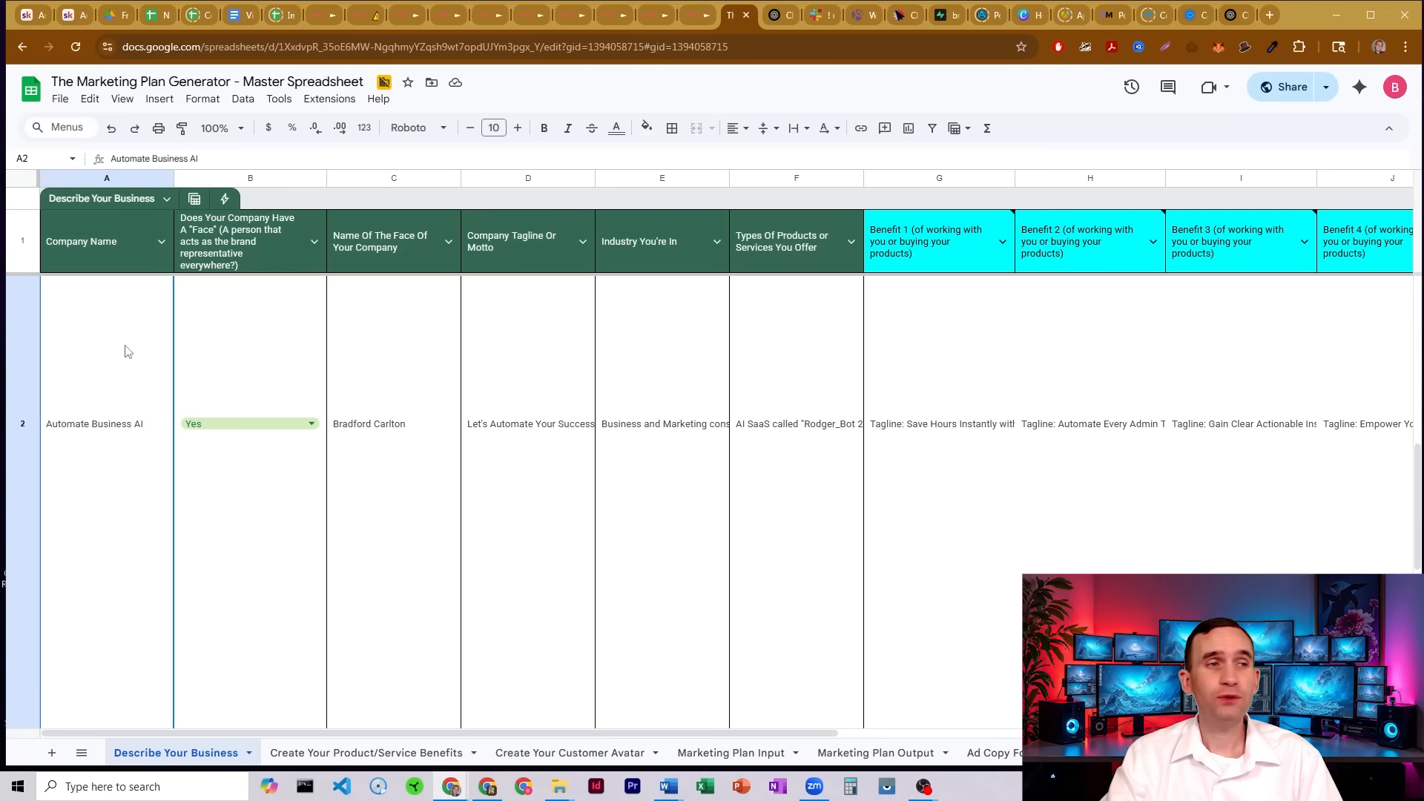
{"action": "scroll", "coordinate": [126, 351], "scroll_direction": "down", "scroll_amount": 3}
{"action": "scroll", "coordinate": [127, 371], "scroll_direction": "up", "scroll_amount": 2}
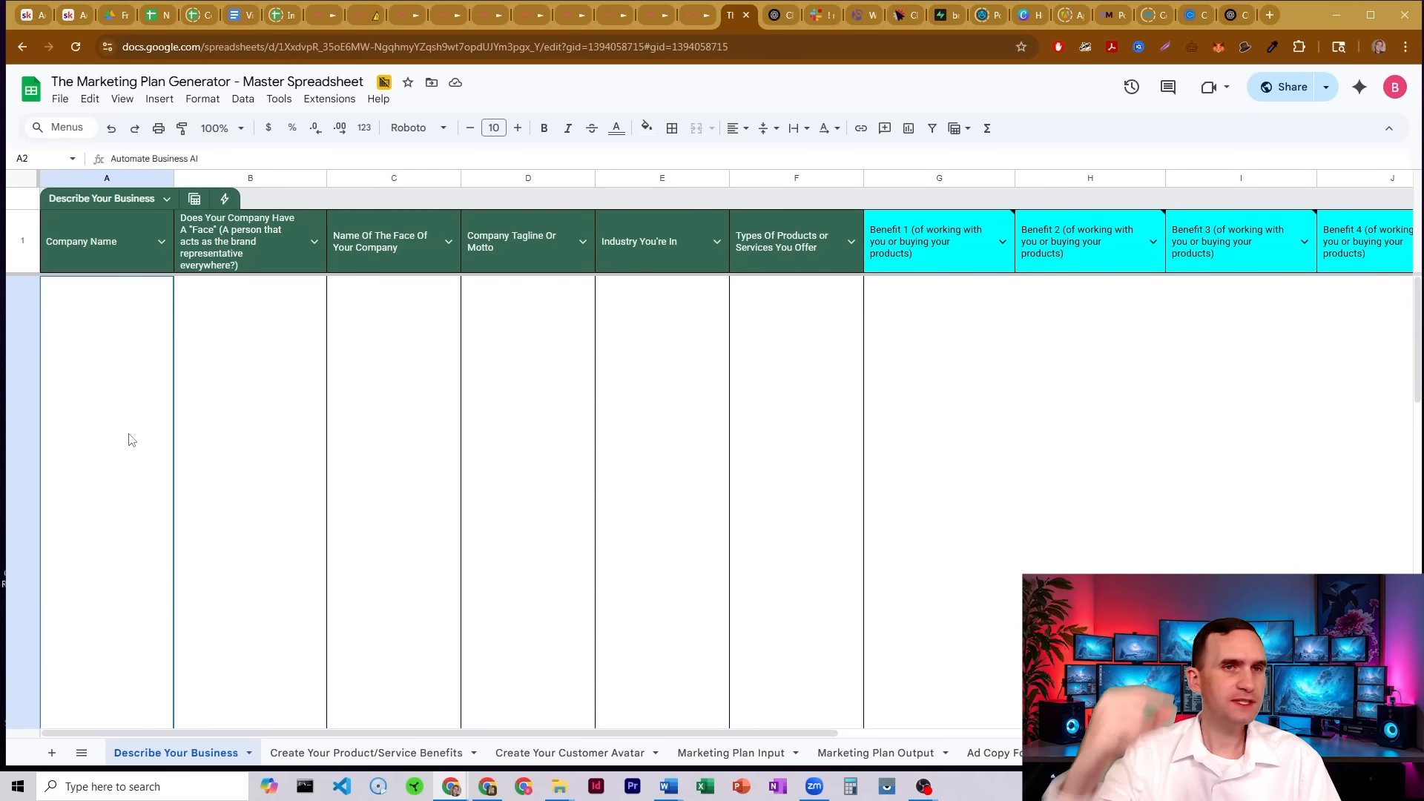
In n8n, add a read-node filter matching Company Name to Automate Business AI, and check that name on the Describe Your Business sheet.
{"action": "left_click", "coordinate": [686, 23]}
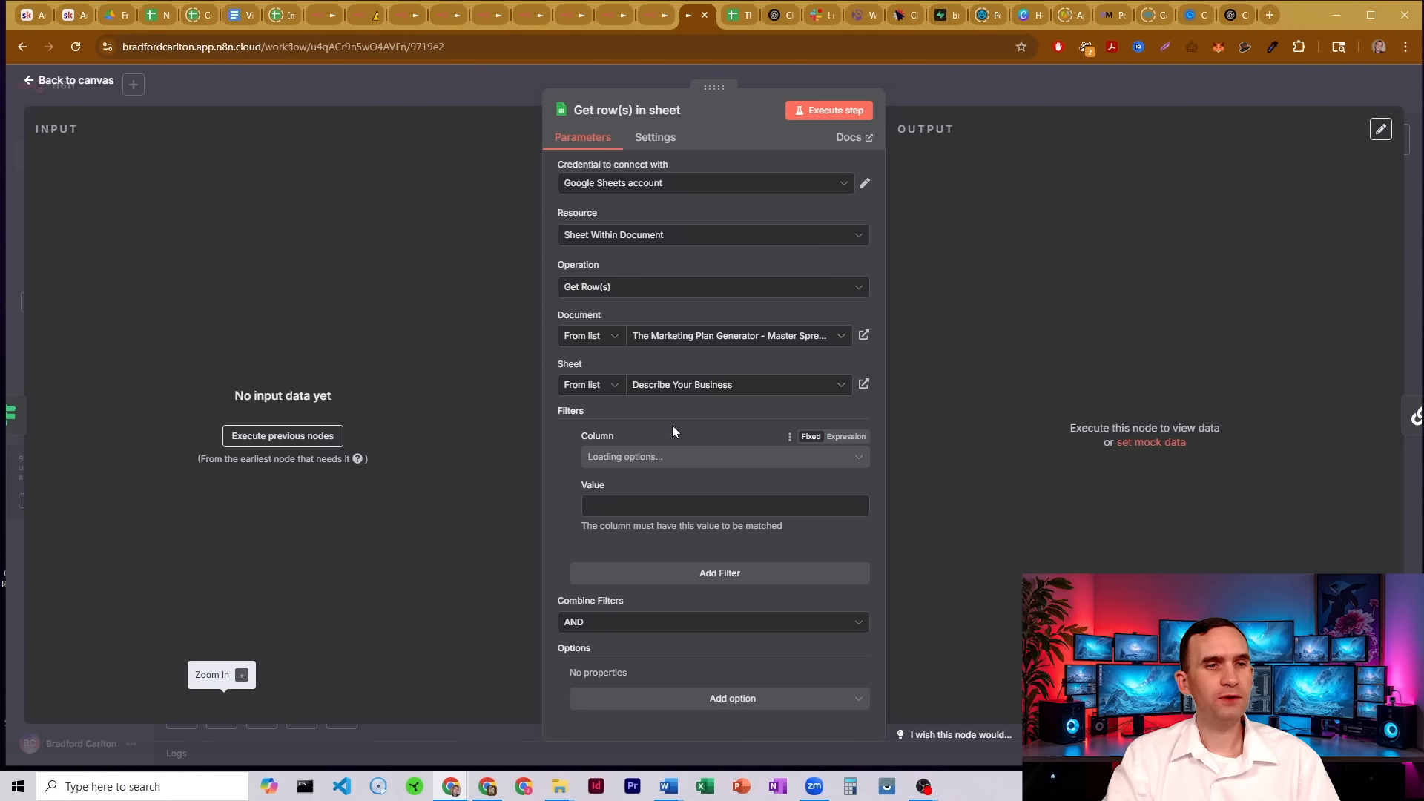
{"action": "left_click", "coordinate": [723, 458]}
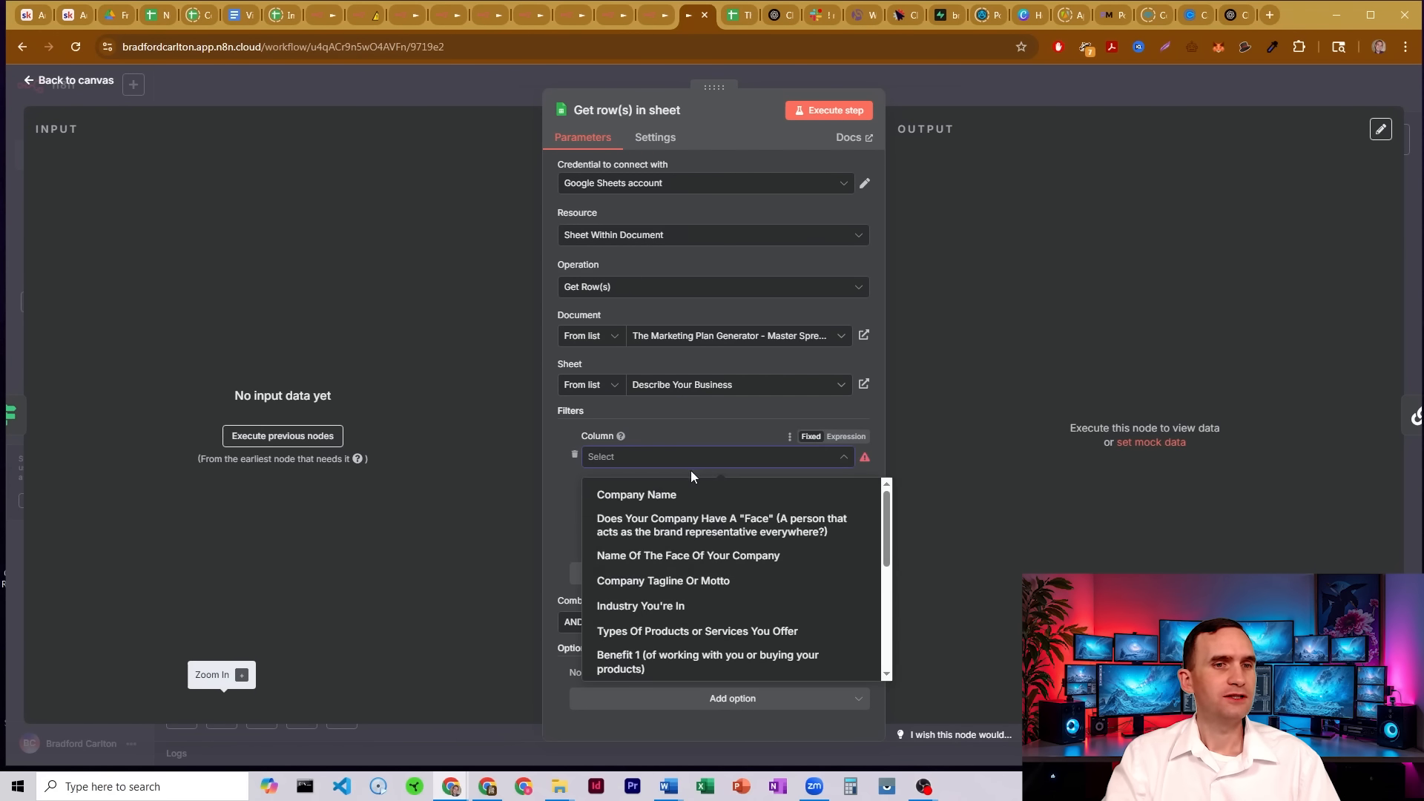
{"action": "left_click", "coordinate": [676, 501]}
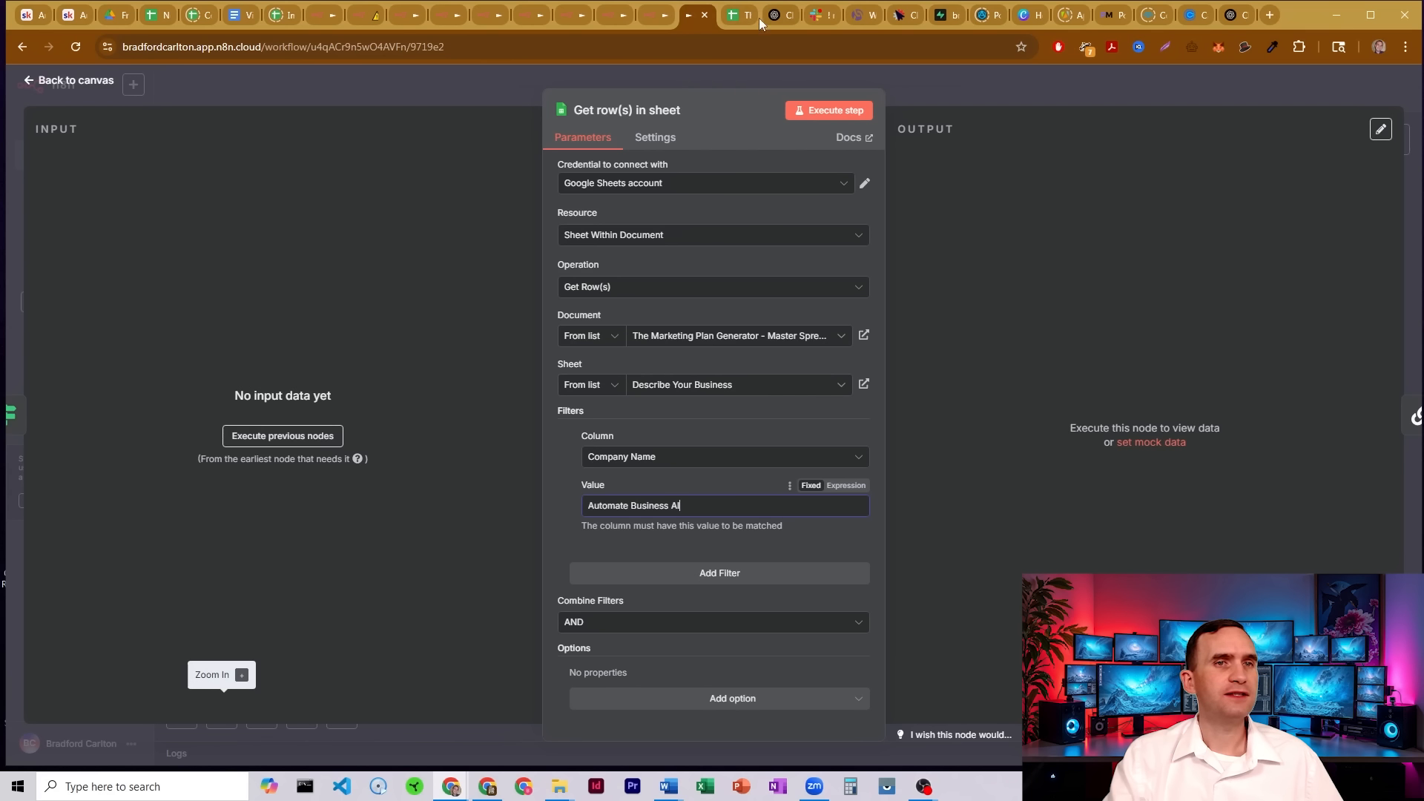
{"action": "left_click", "coordinate": [740, 20]}
{"action": "scroll", "coordinate": [120, 383], "scroll_direction": "down", "scroll_amount": 3}
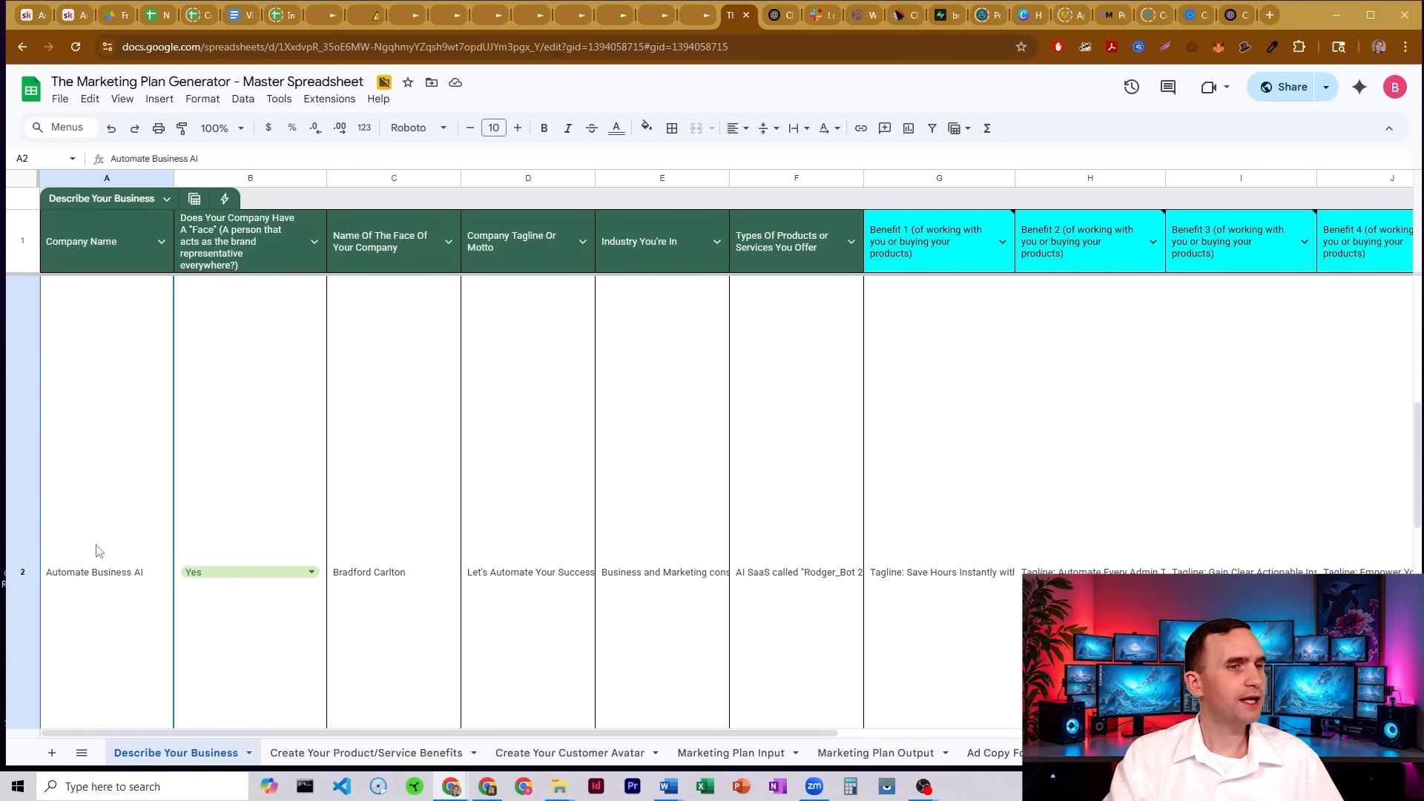
In n8n, delete the Company Name filter from the Get row(s) in sheet node and return to the canvas.
{"action": "left_click", "coordinate": [703, 15]}
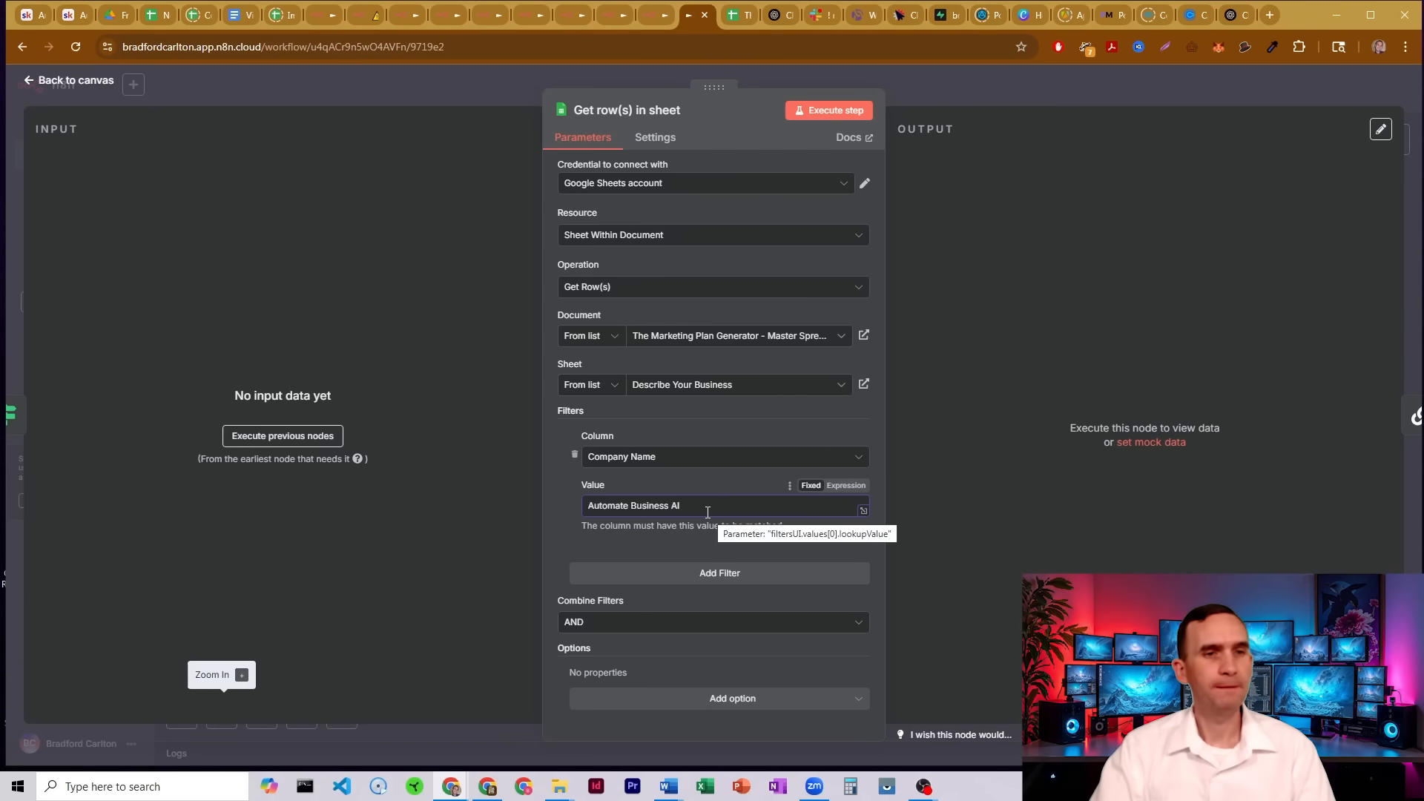
{"action": "left_click", "coordinate": [575, 454]}
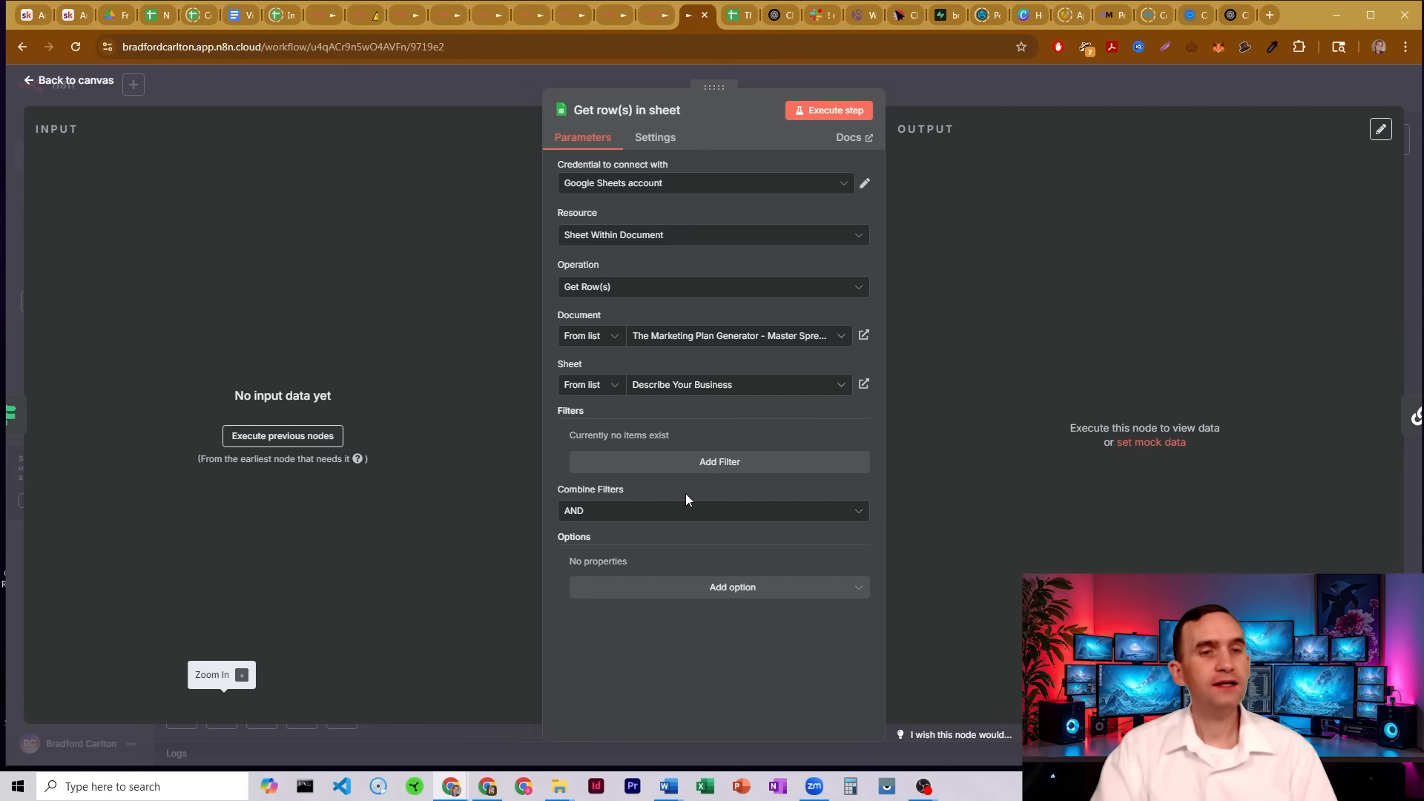
{"action": "left_click", "coordinate": [844, 514]}
{"action": "left_click", "coordinate": [750, 508]}
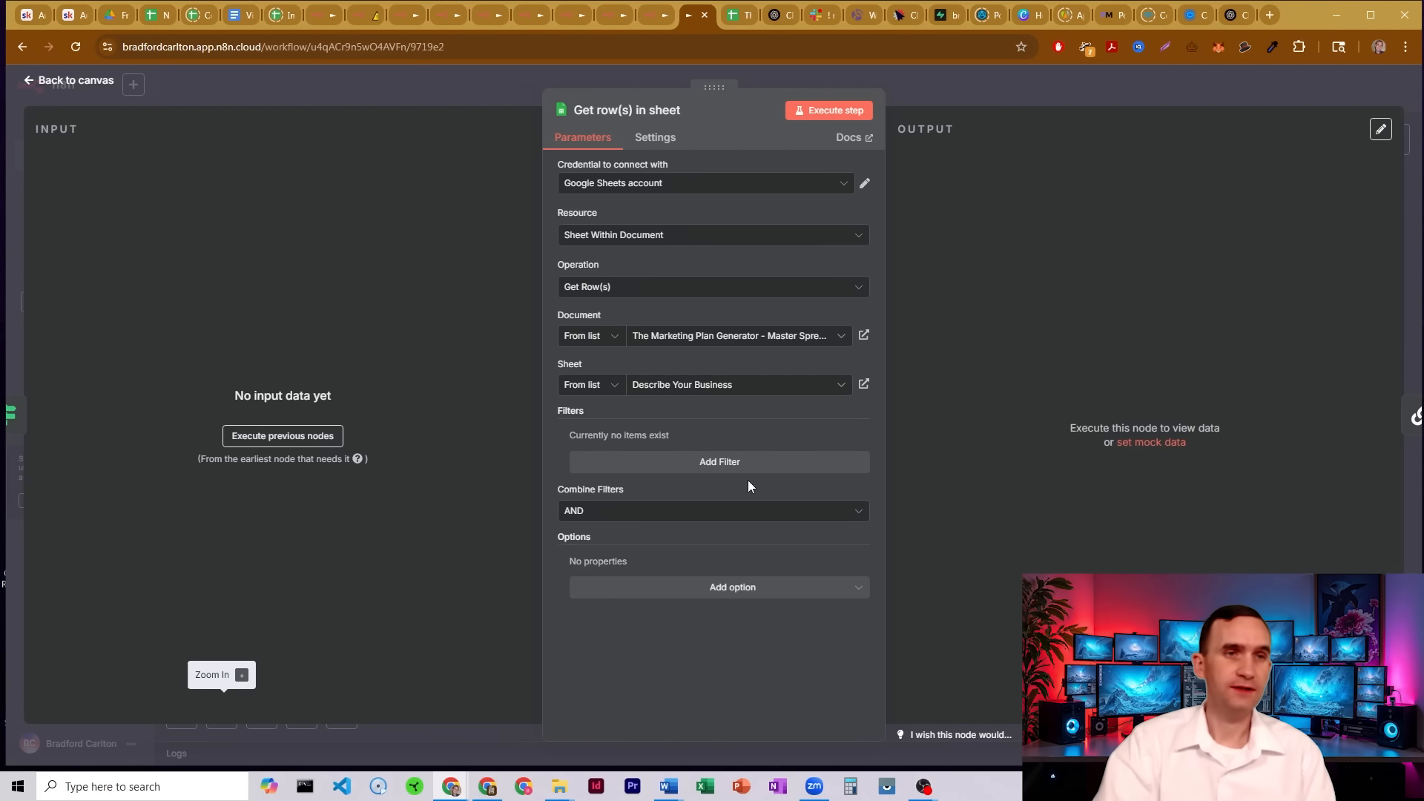
{"action": "left_click", "coordinate": [936, 89]}
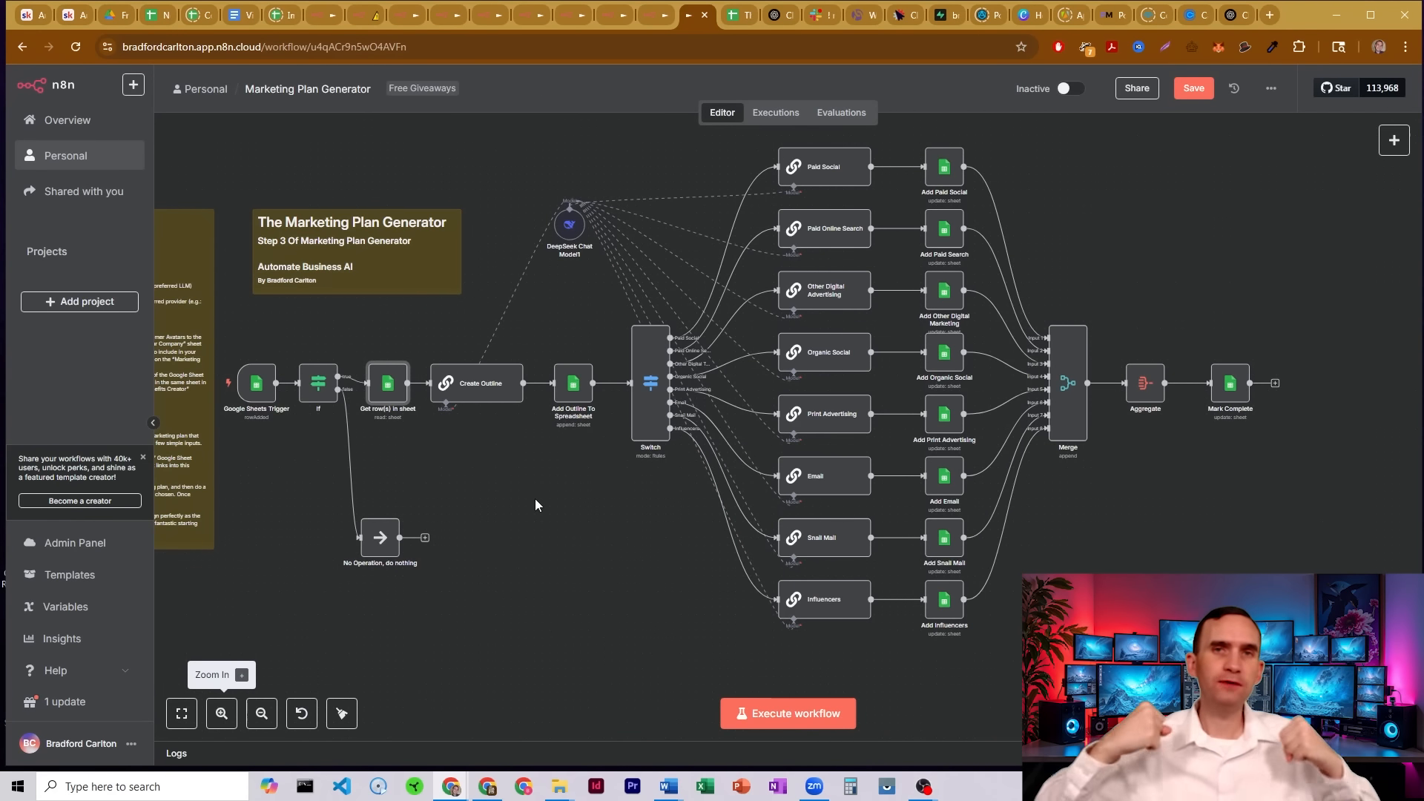
Search the node library for "sheets" and review the actions offered by the Google Sheets node.
{"action": "mouse_move", "coordinate": [256, 395]}
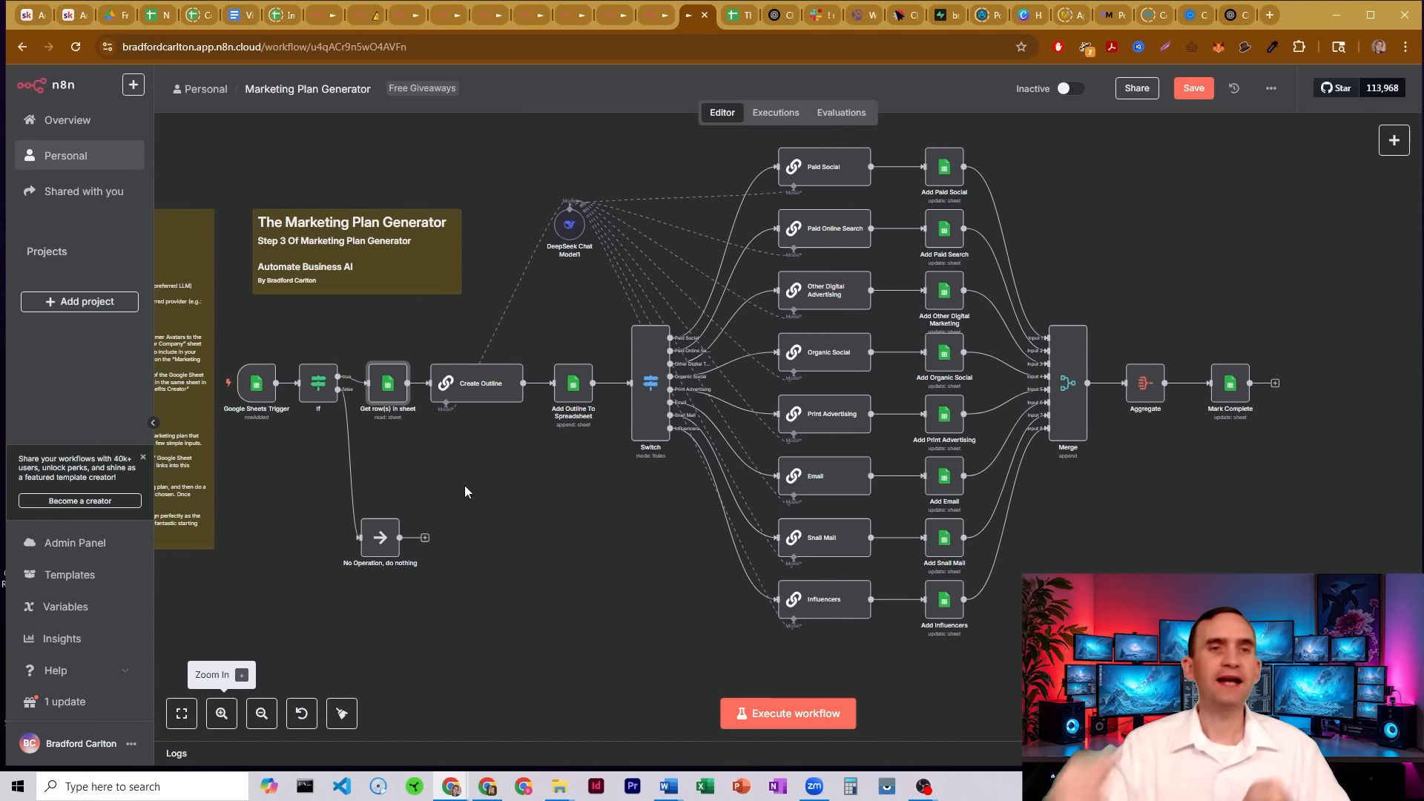
{"action": "left_click", "coordinate": [1392, 142]}
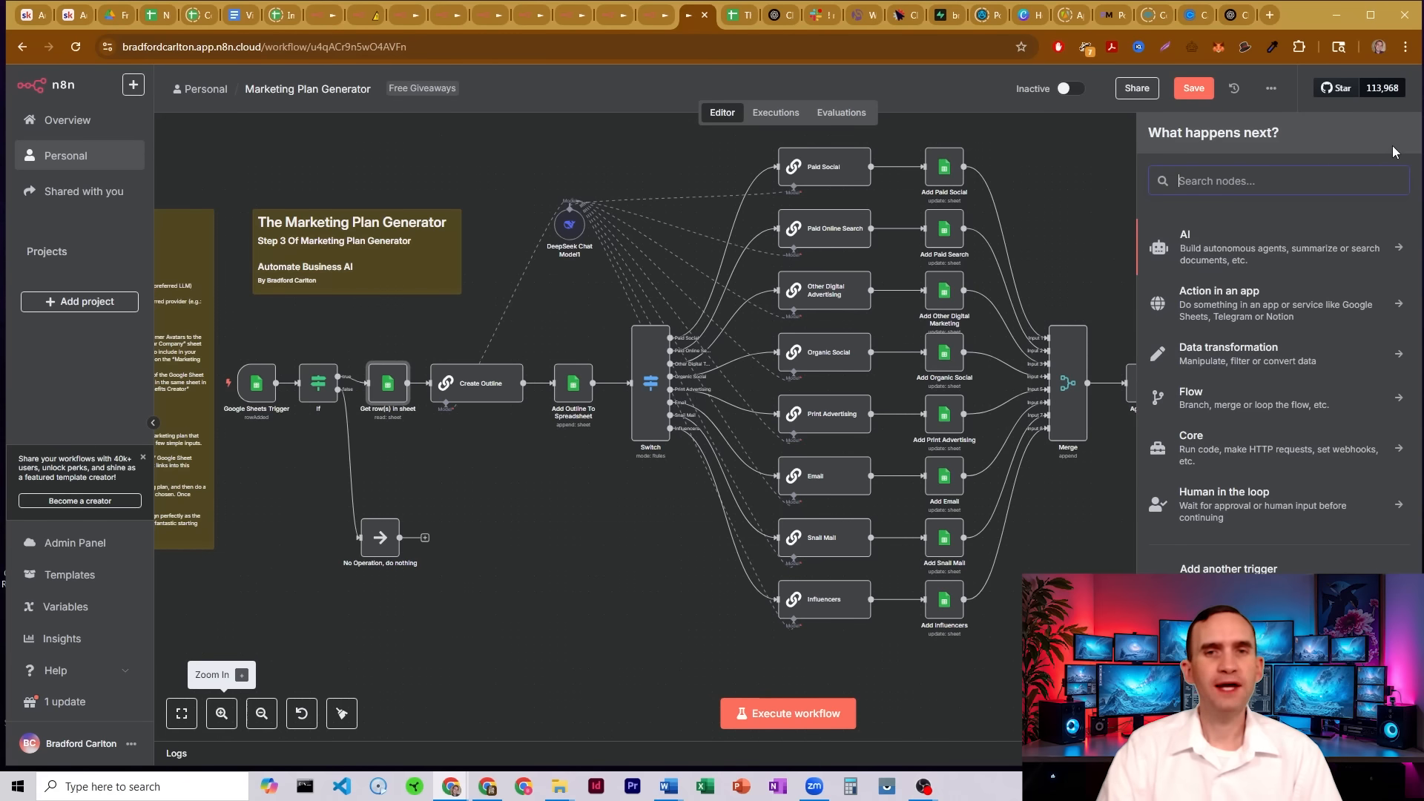
{"action": "type", "text": "sheets"}
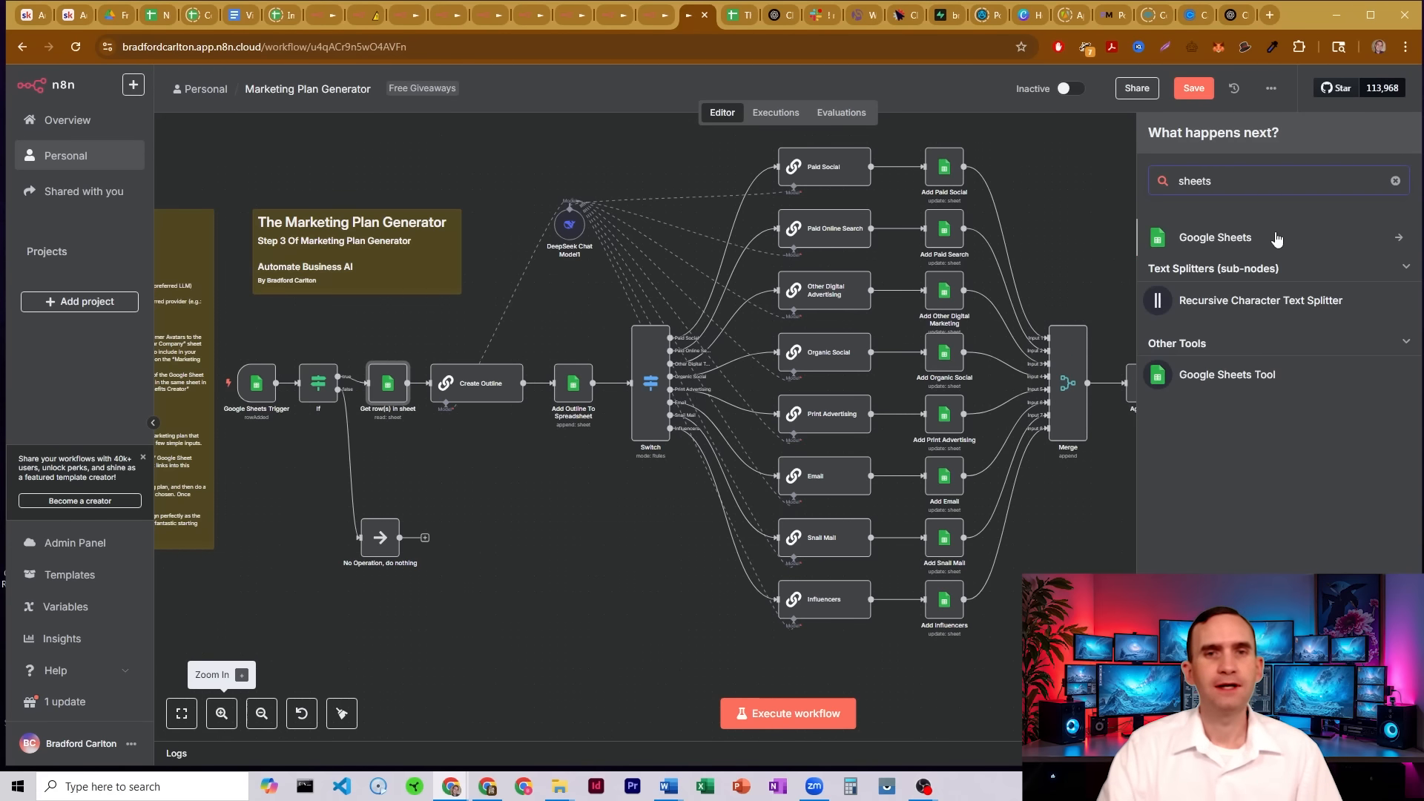
{"action": "left_click", "coordinate": [1277, 239]}
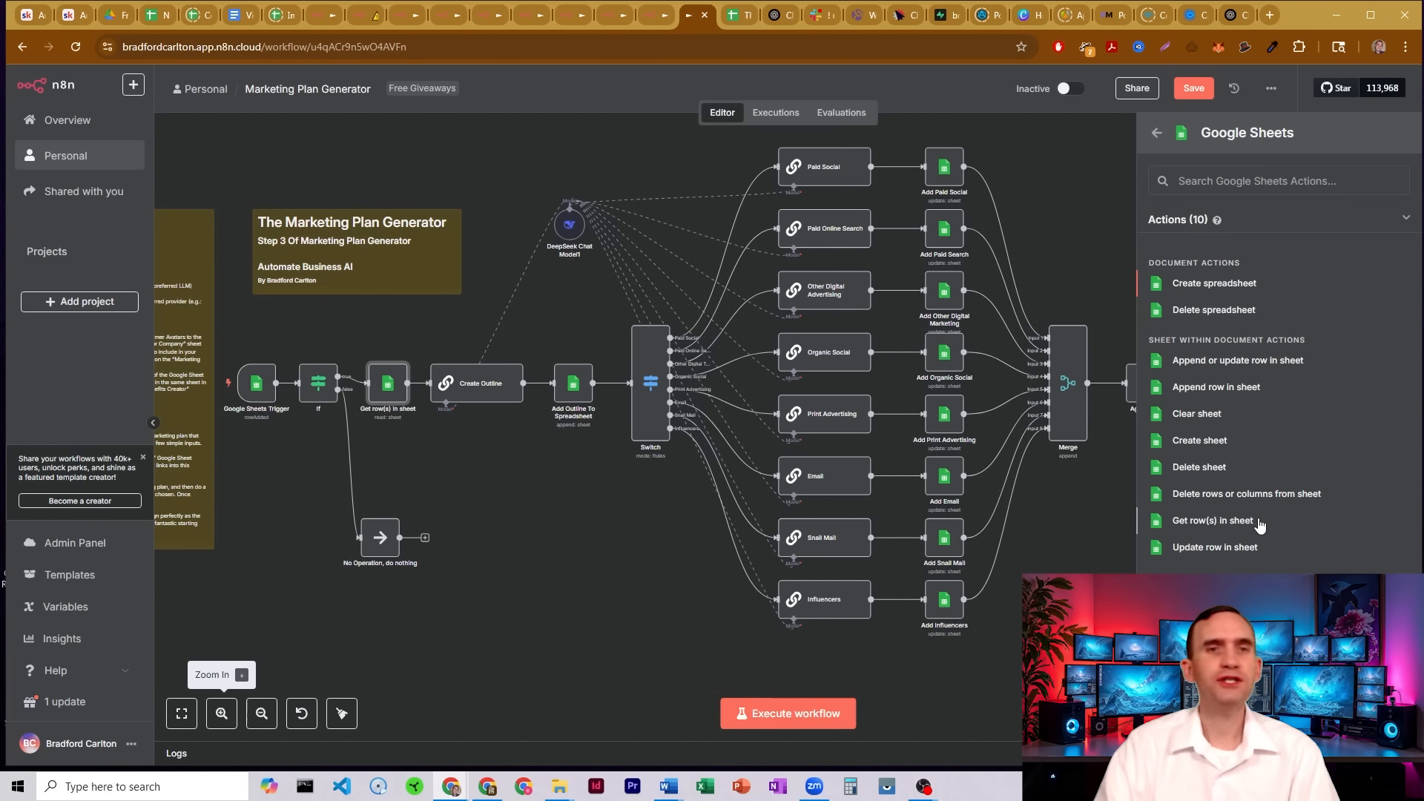
{"action": "left_click", "coordinate": [1080, 267]}
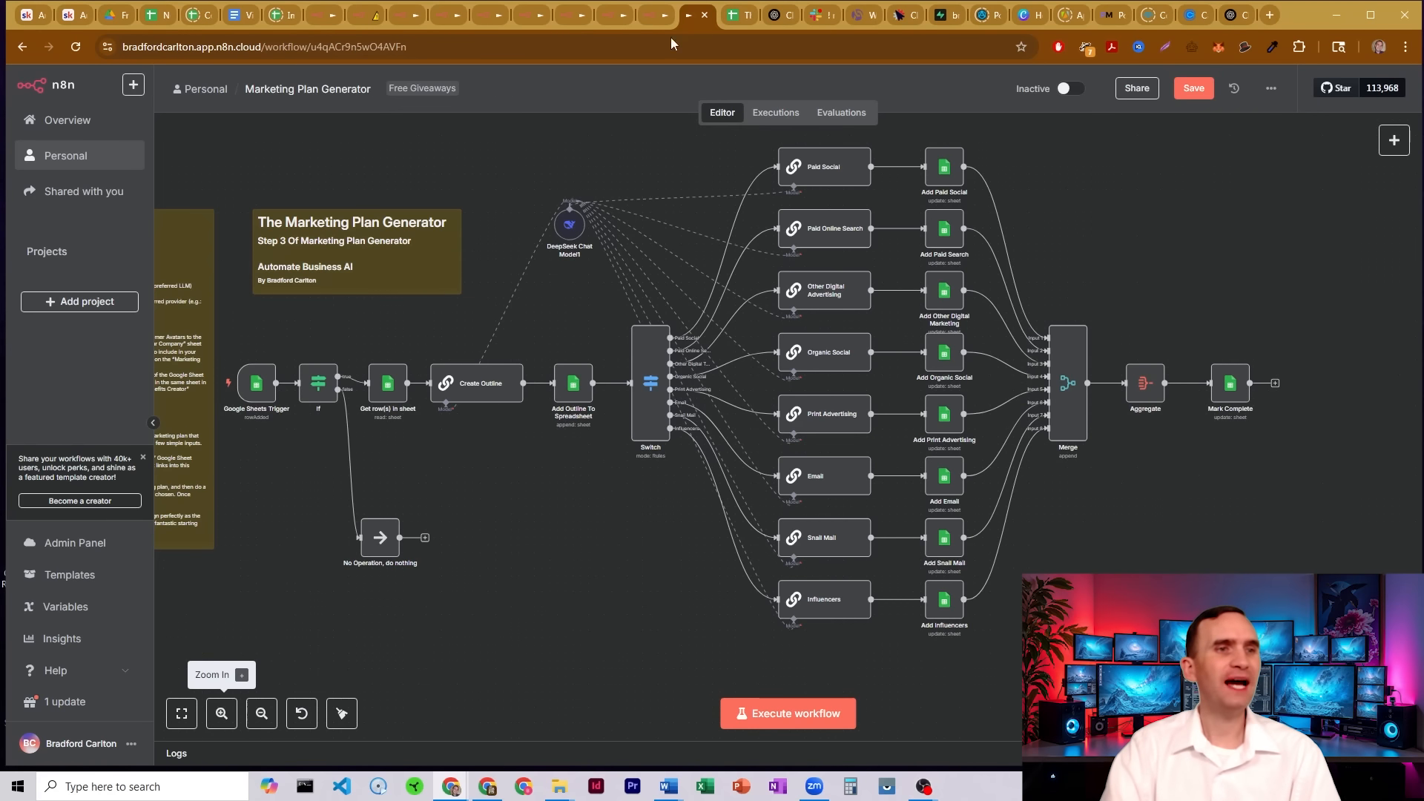
View the company row's Benefit 1 cell on the master spreadsheet's Describe Your Business sheet and return to n8n.
{"action": "left_click", "coordinate": [736, 19]}
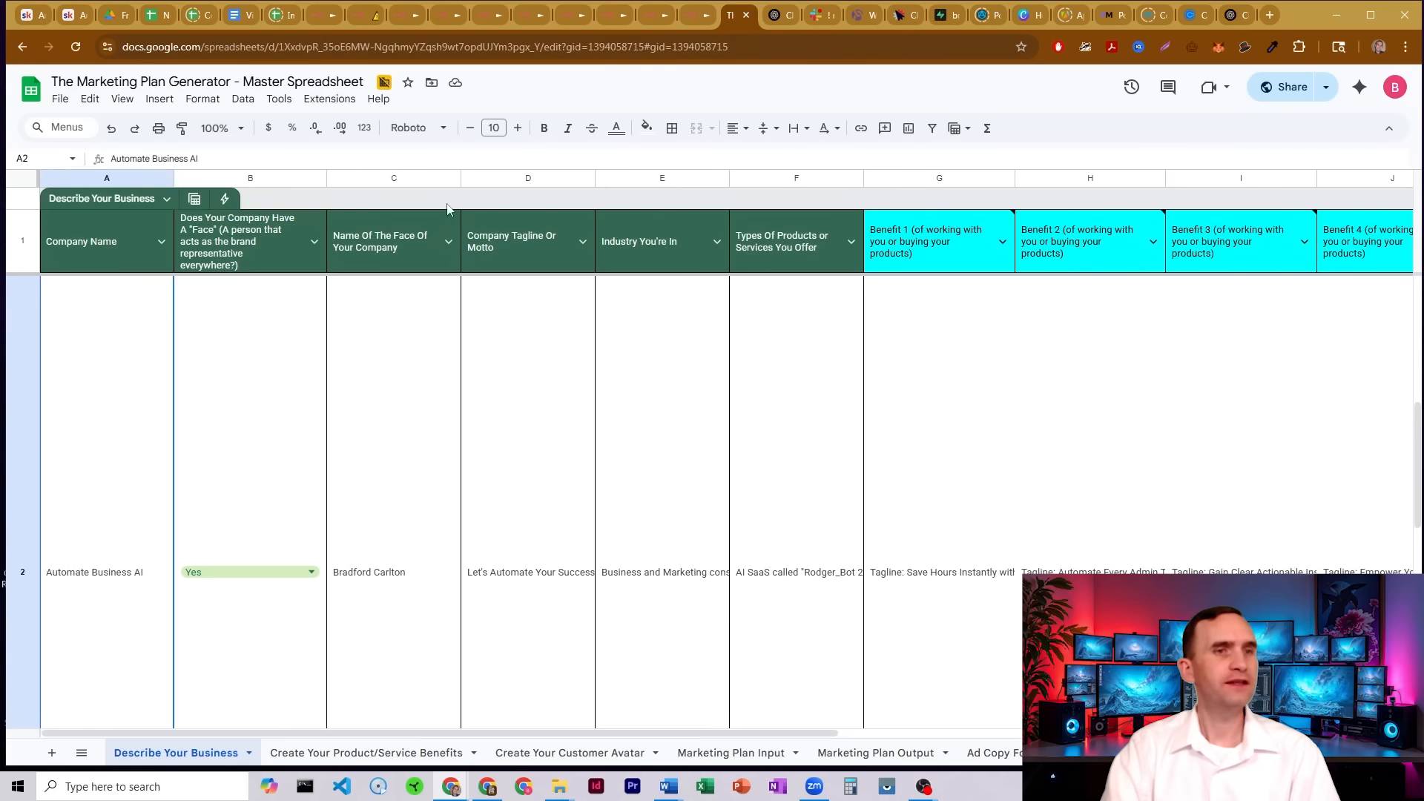
{"action": "left_click", "coordinate": [974, 347]}
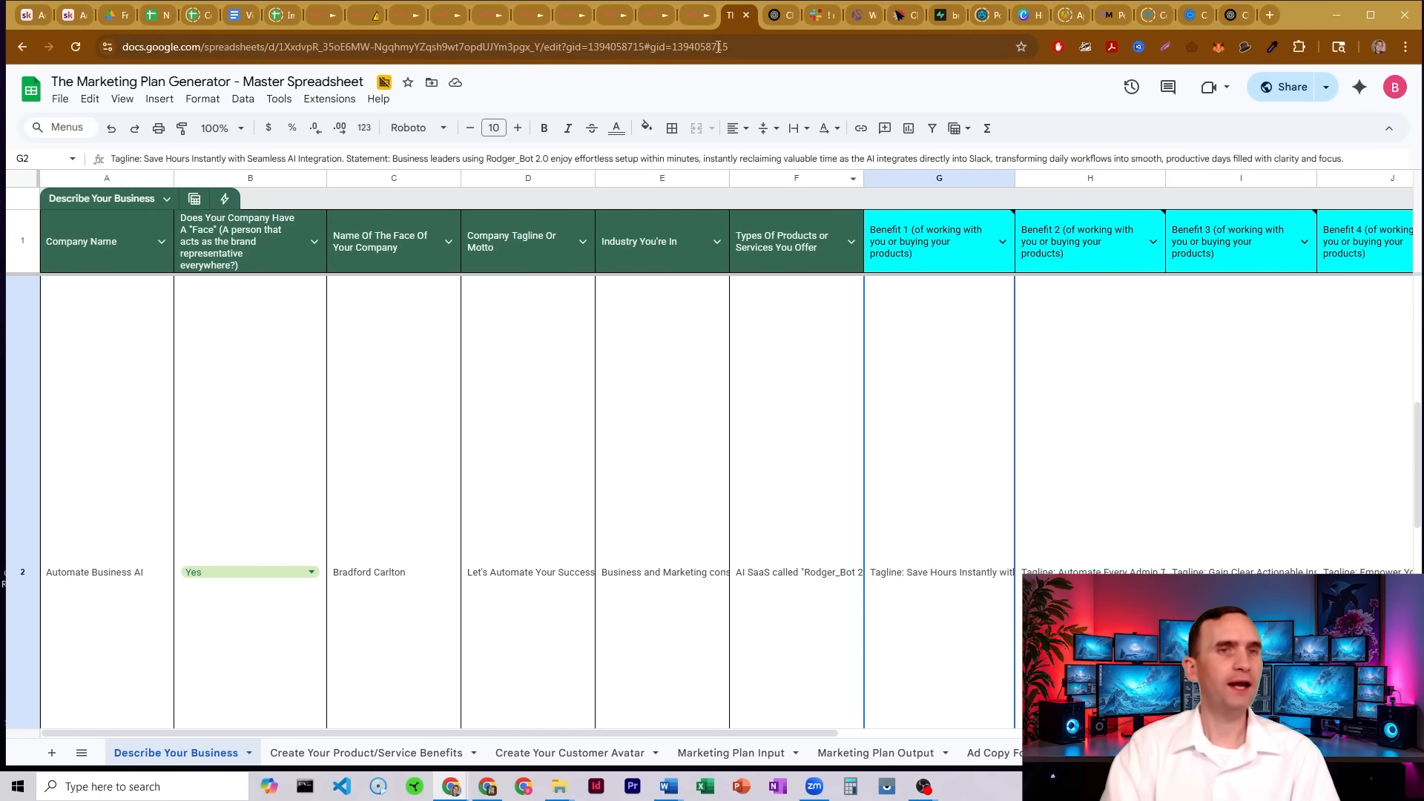
{"action": "left_click", "coordinate": [698, 17]}
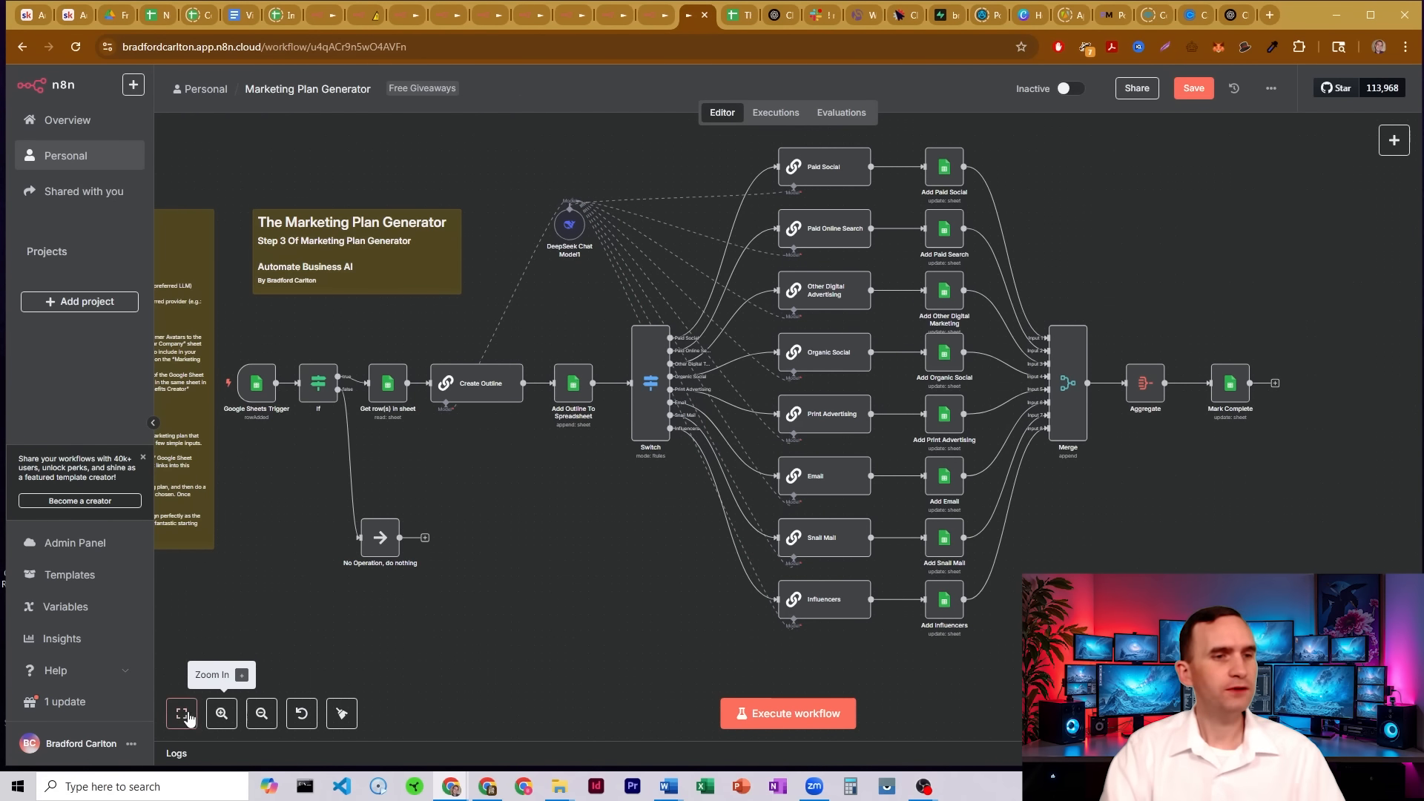
Enlarge the start of the workflow and open the Add Outline To Spreadsheet node's settings.
{"action": "left_click", "coordinate": [218, 717]}
{"action": "left_click", "coordinate": [219, 717]}
{"action": "left_click", "coordinate": [218, 717]}
{"action": "left_click_drag", "start_coordinate": [435, 559], "coordinate": [786, 492]}
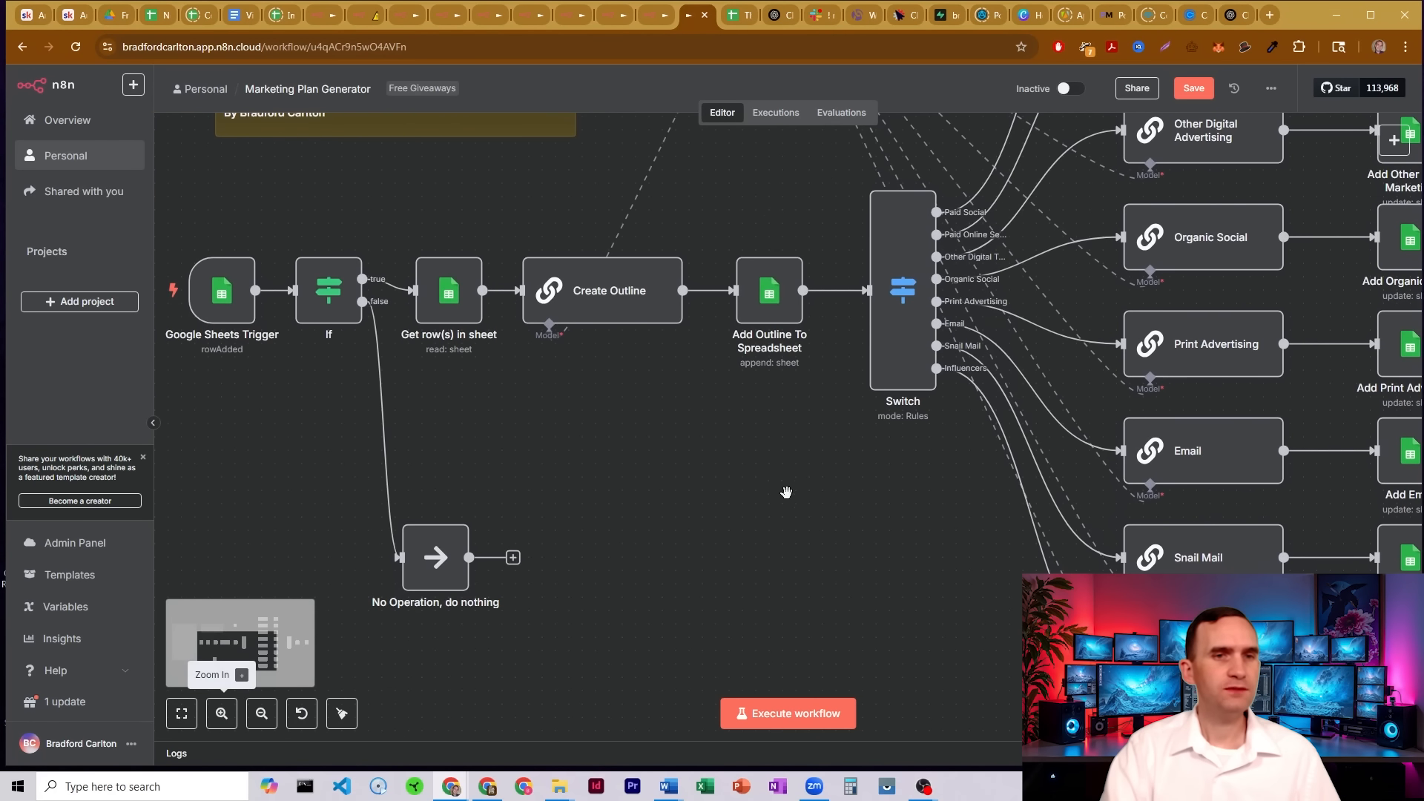
{"action": "double_click", "coordinate": [773, 289]}
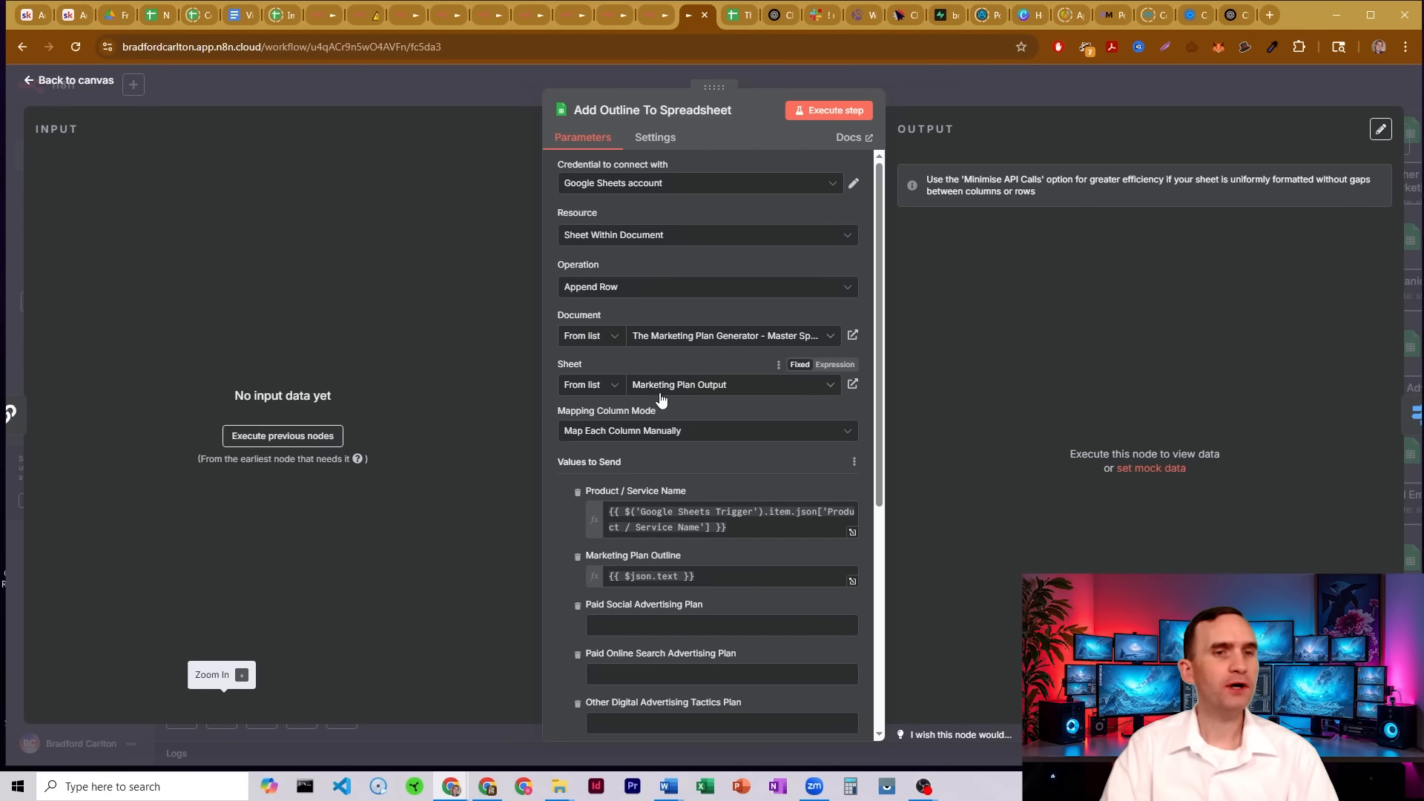
In the master spreadsheet, view the Marketing Plan Output sheet and select its first empty row, row 4.
{"action": "left_click", "coordinate": [730, 19]}
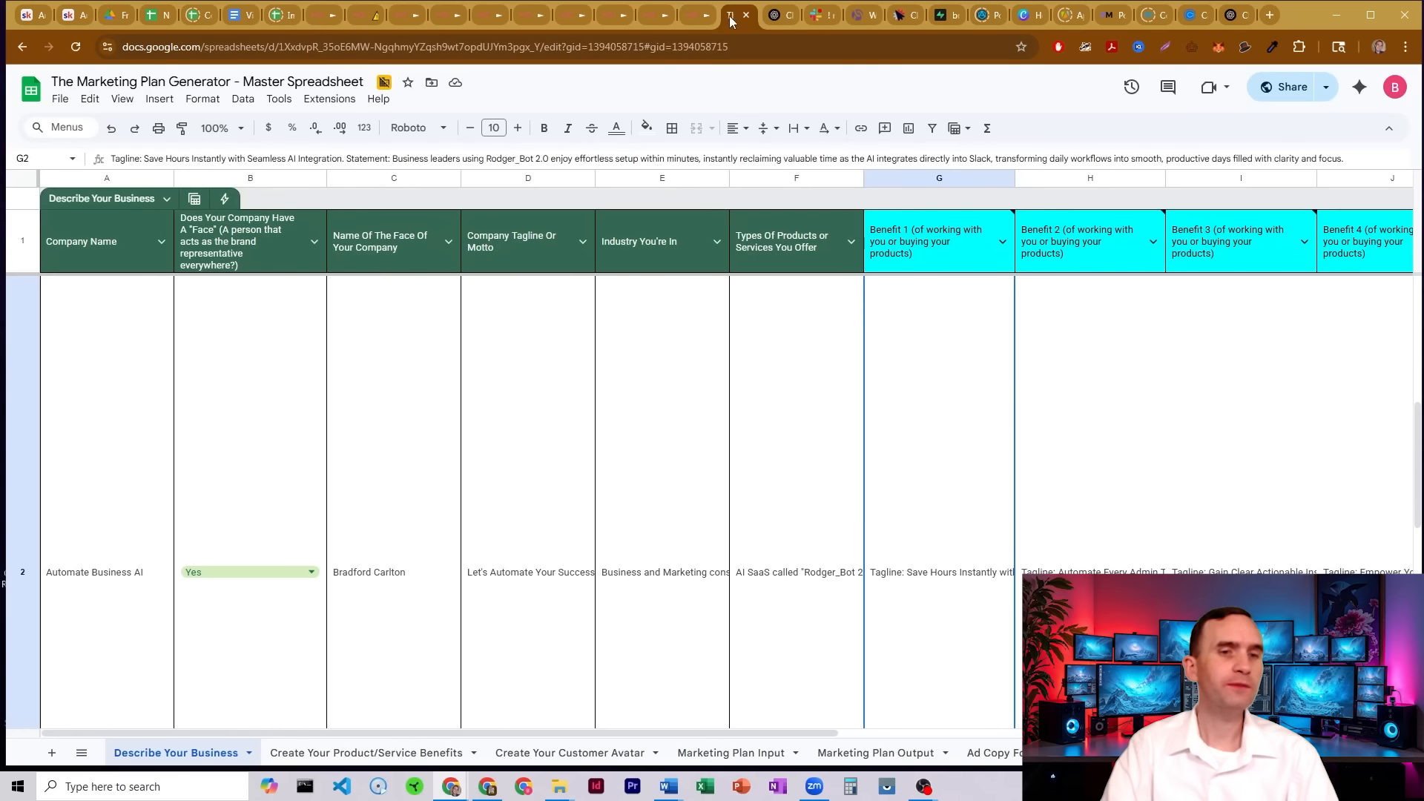
{"action": "left_click", "coordinate": [890, 753]}
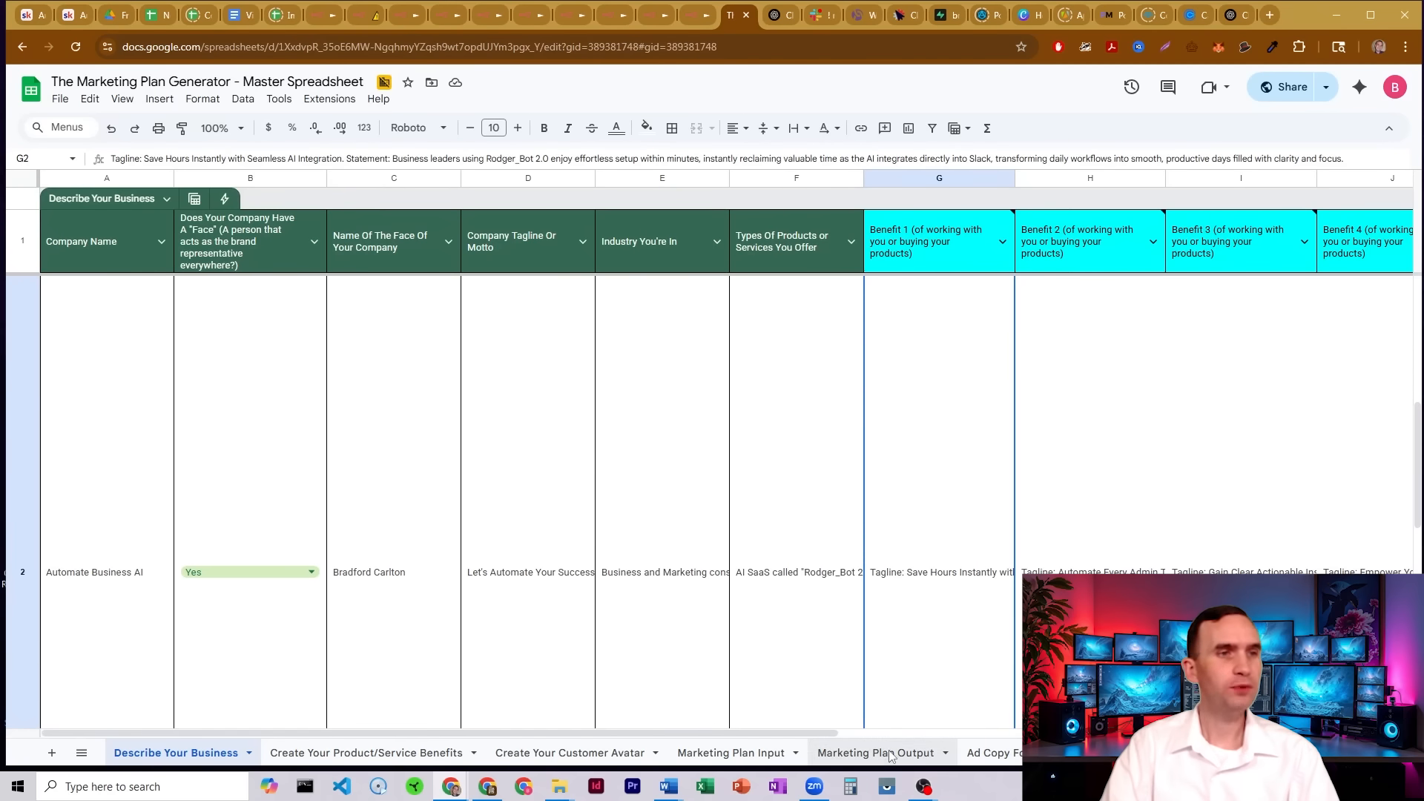
{"action": "scroll", "coordinate": [175, 319], "scroll_direction": "down", "scroll_amount": 15}
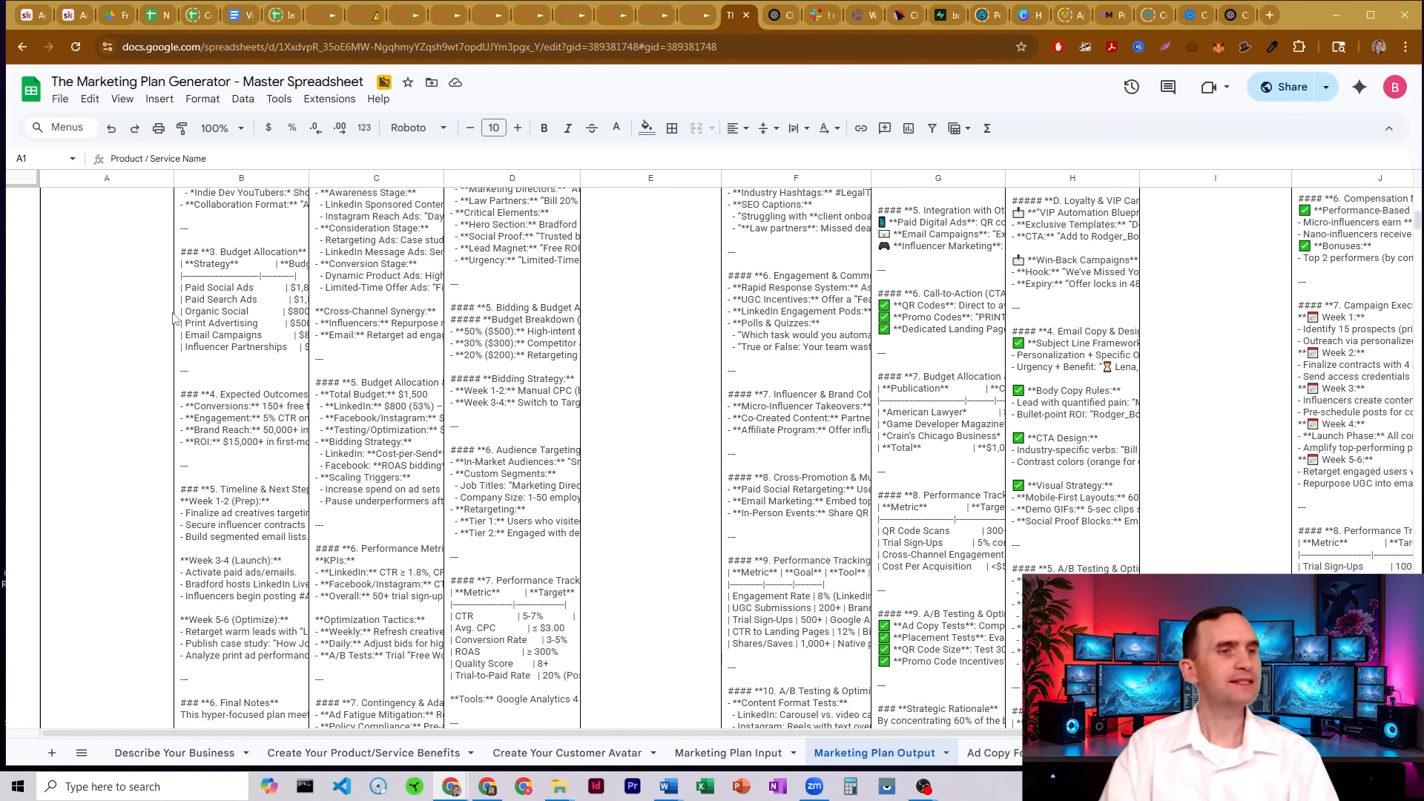
{"action": "scroll", "coordinate": [171, 318], "scroll_direction": "down", "scroll_amount": 15}
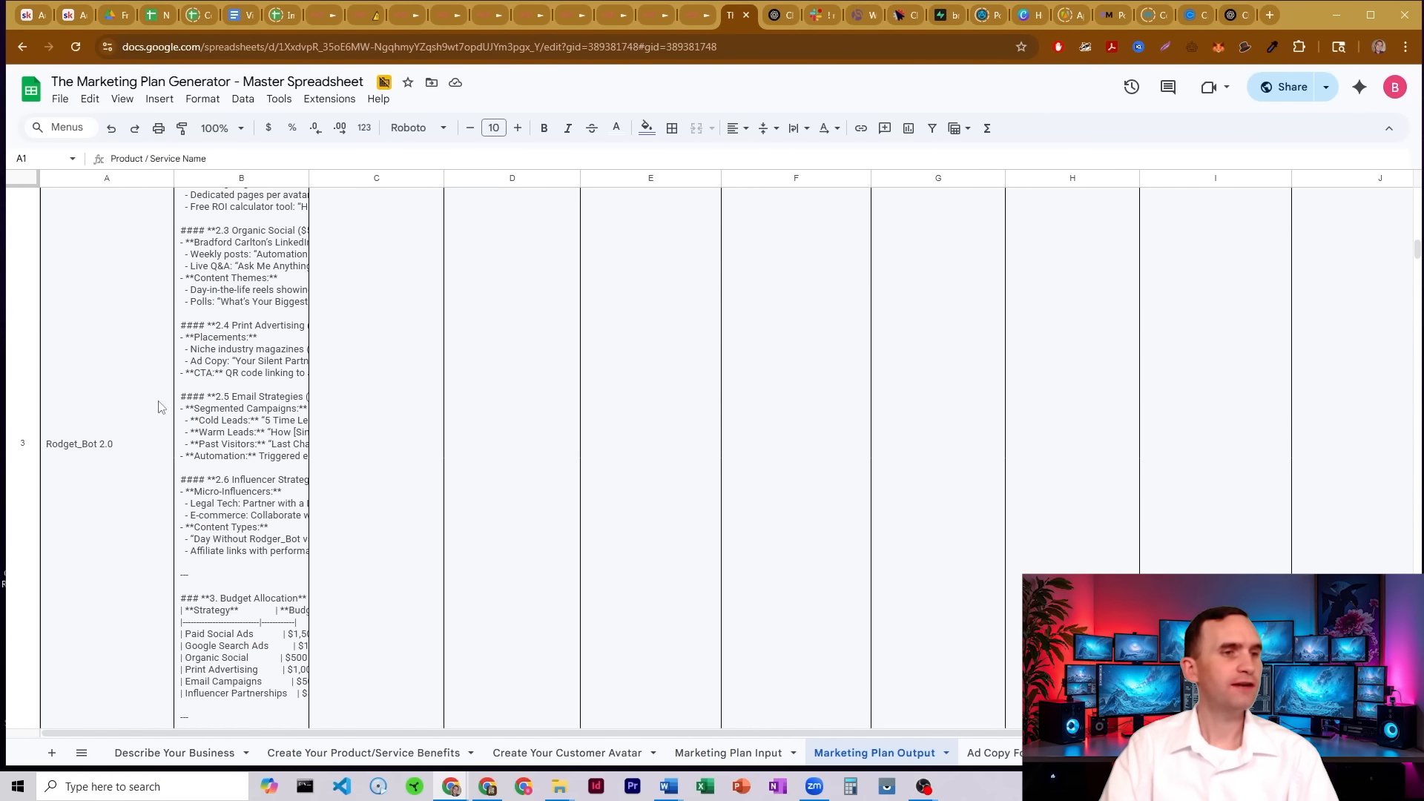
{"action": "scroll", "coordinate": [215, 314], "scroll_direction": "down", "scroll_amount": 2}
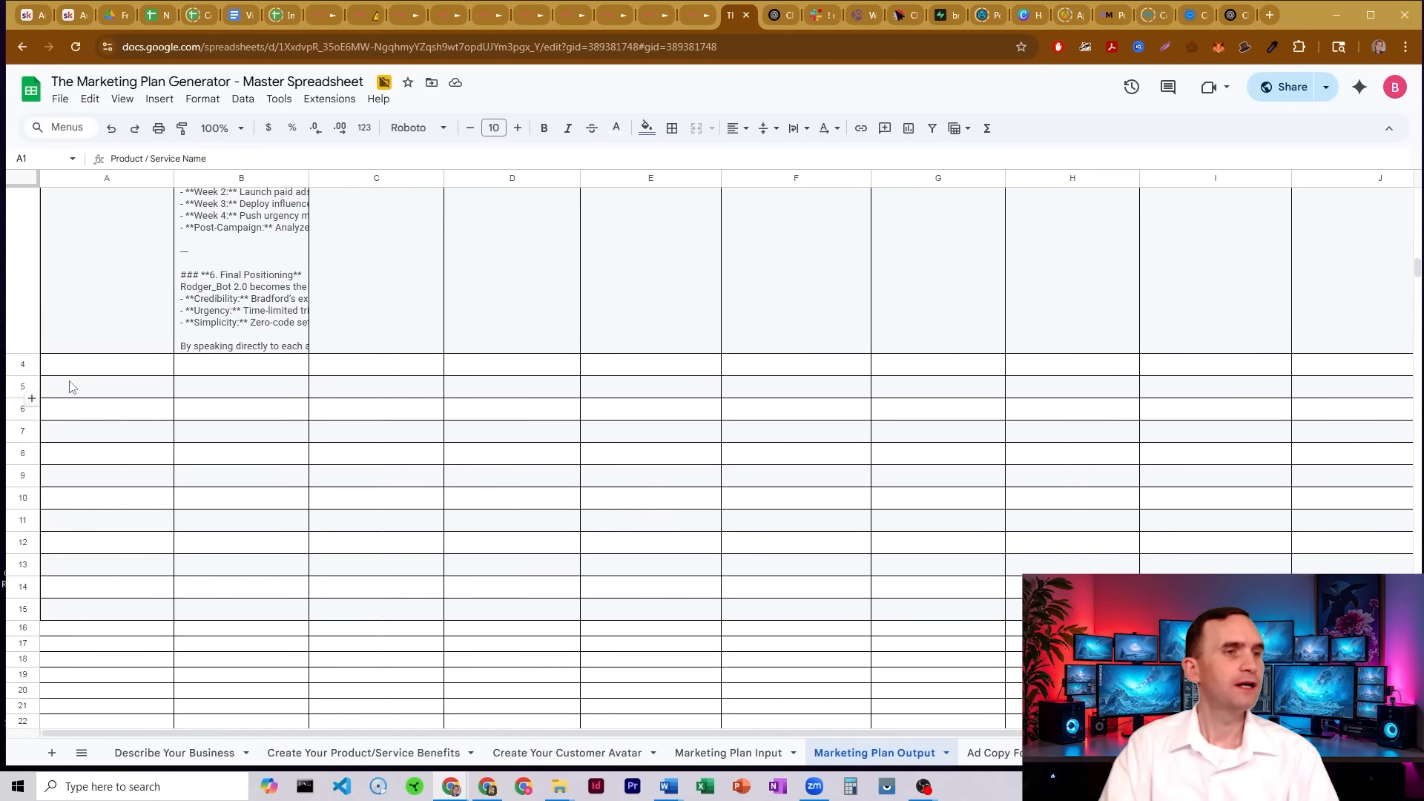
{"action": "left_click", "coordinate": [23, 364]}
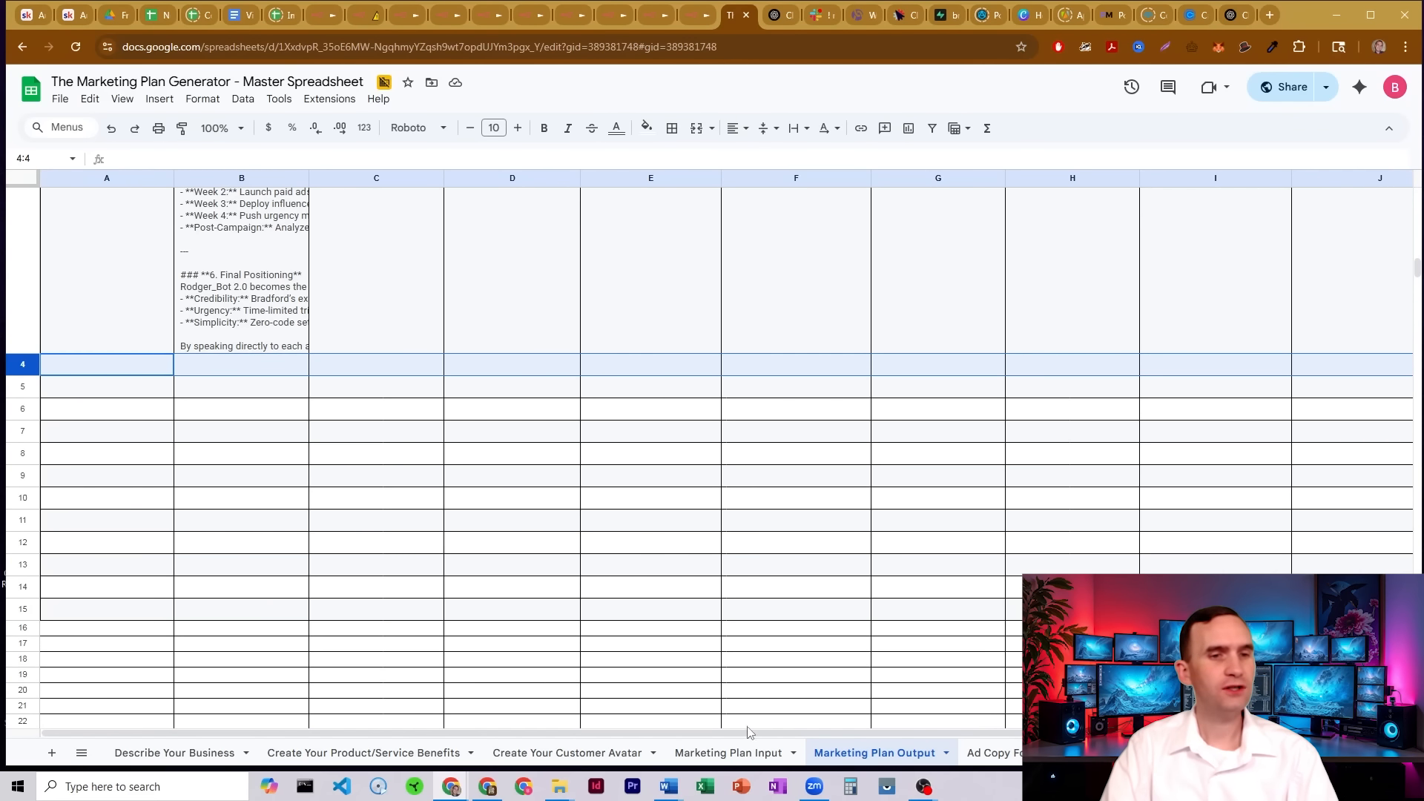
Check the Product / Service Name cell in row 2 of the Marketing Plan Input sheet and return to Marketing Plan Output.
{"action": "left_click", "coordinate": [731, 753]}
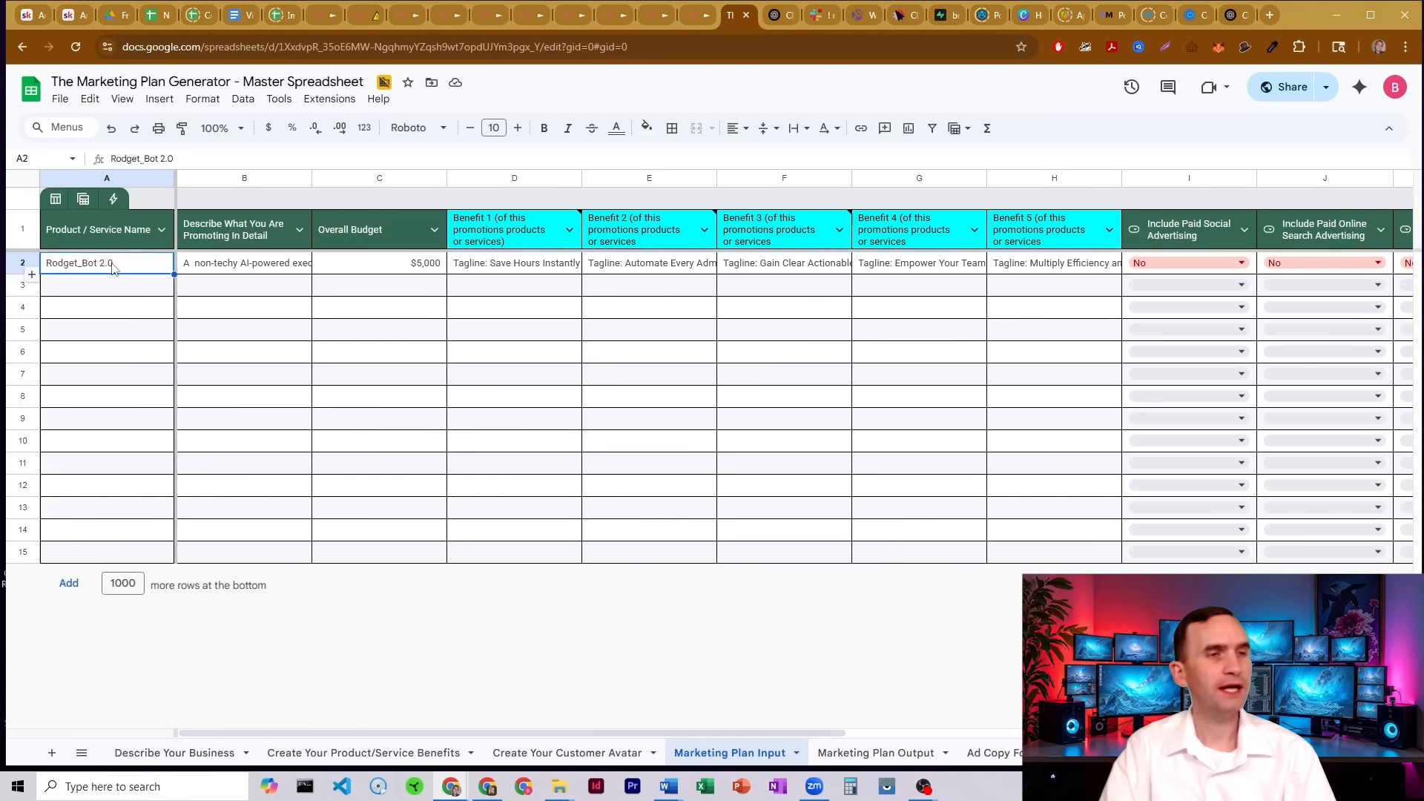
{"action": "left_click", "coordinate": [95, 292]}
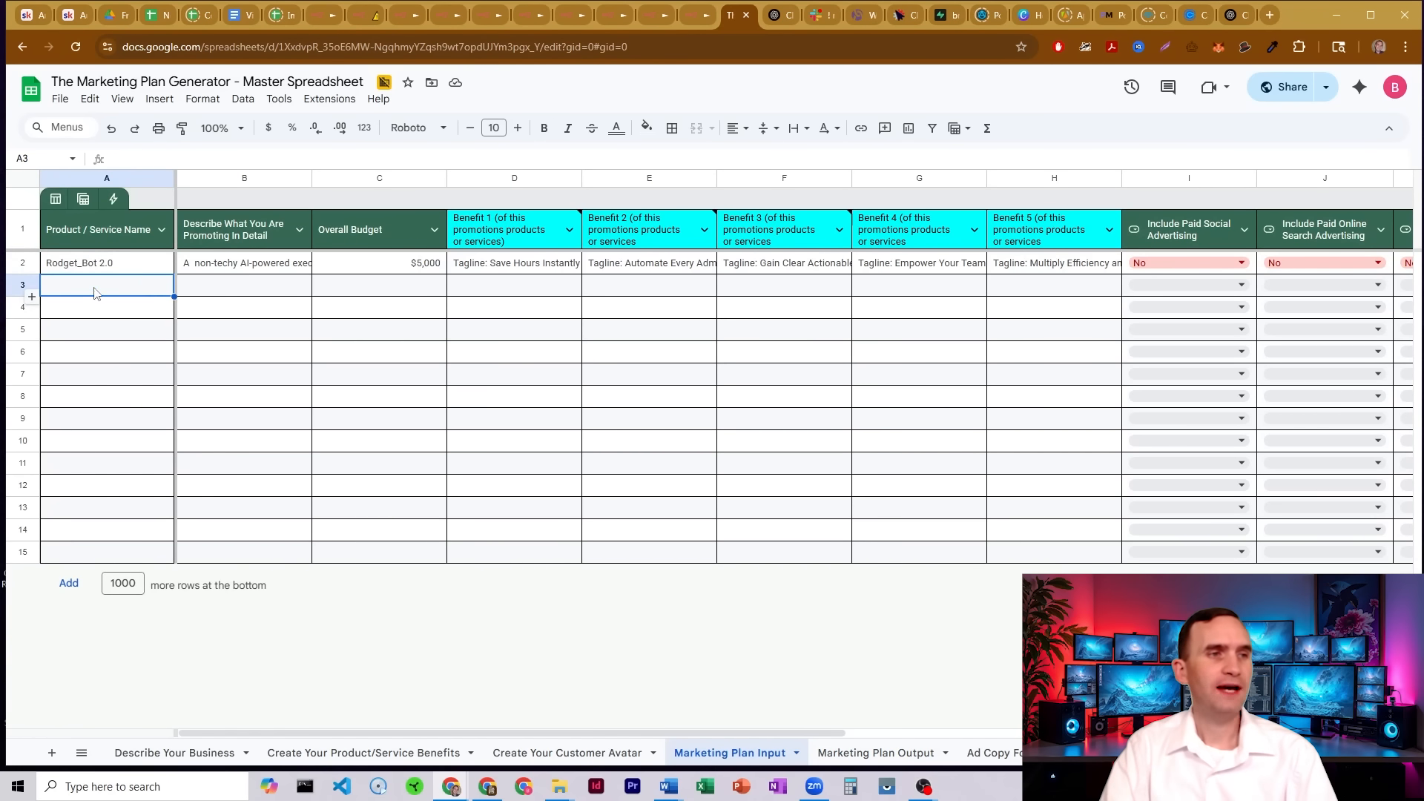
{"action": "left_click", "coordinate": [135, 270]}
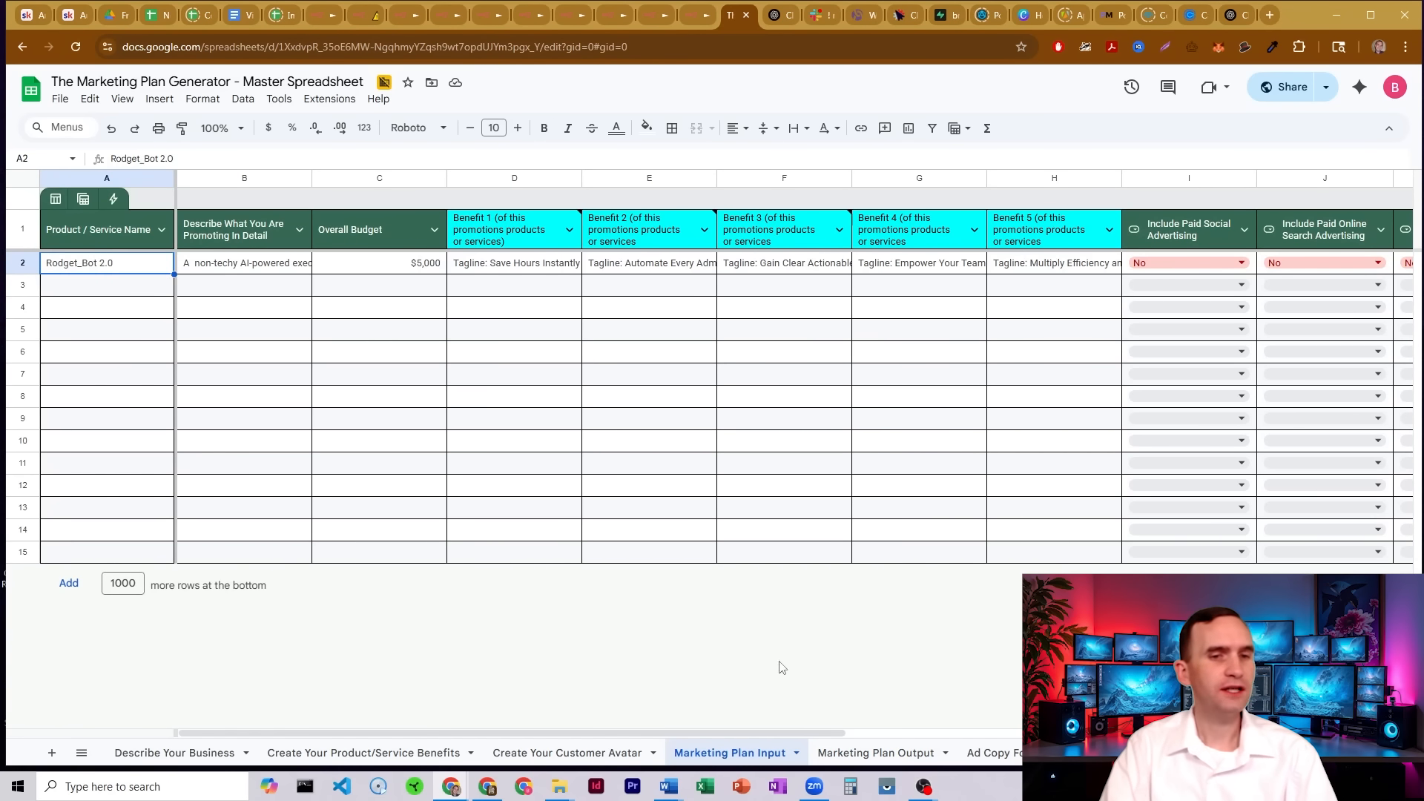
{"action": "left_click", "coordinate": [861, 753]}
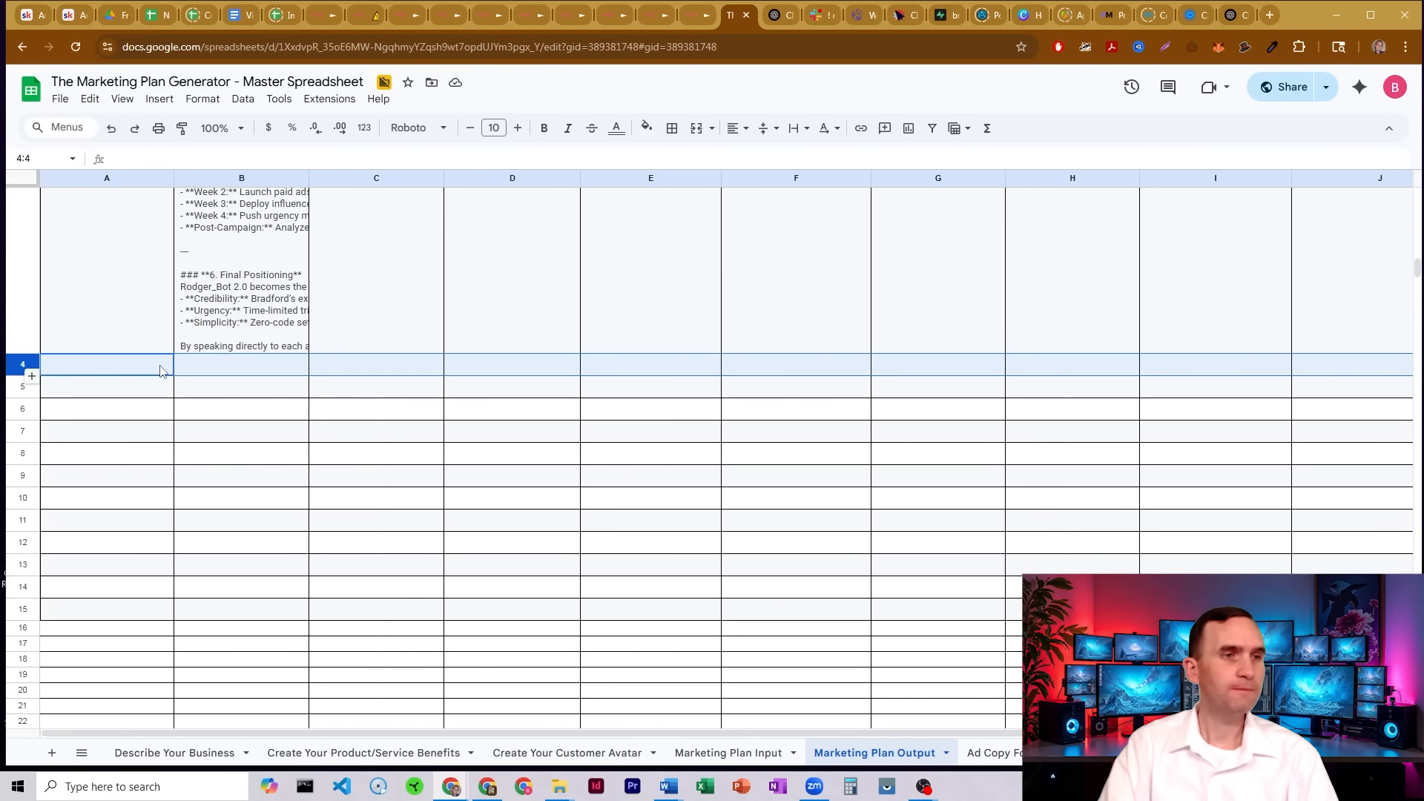
Go through the empty row 4 cells from column B to column I on the Marketing Plan Output sheet.
{"action": "left_click", "coordinate": [688, 15]}
{"action": "left_click", "coordinate": [735, 15]}
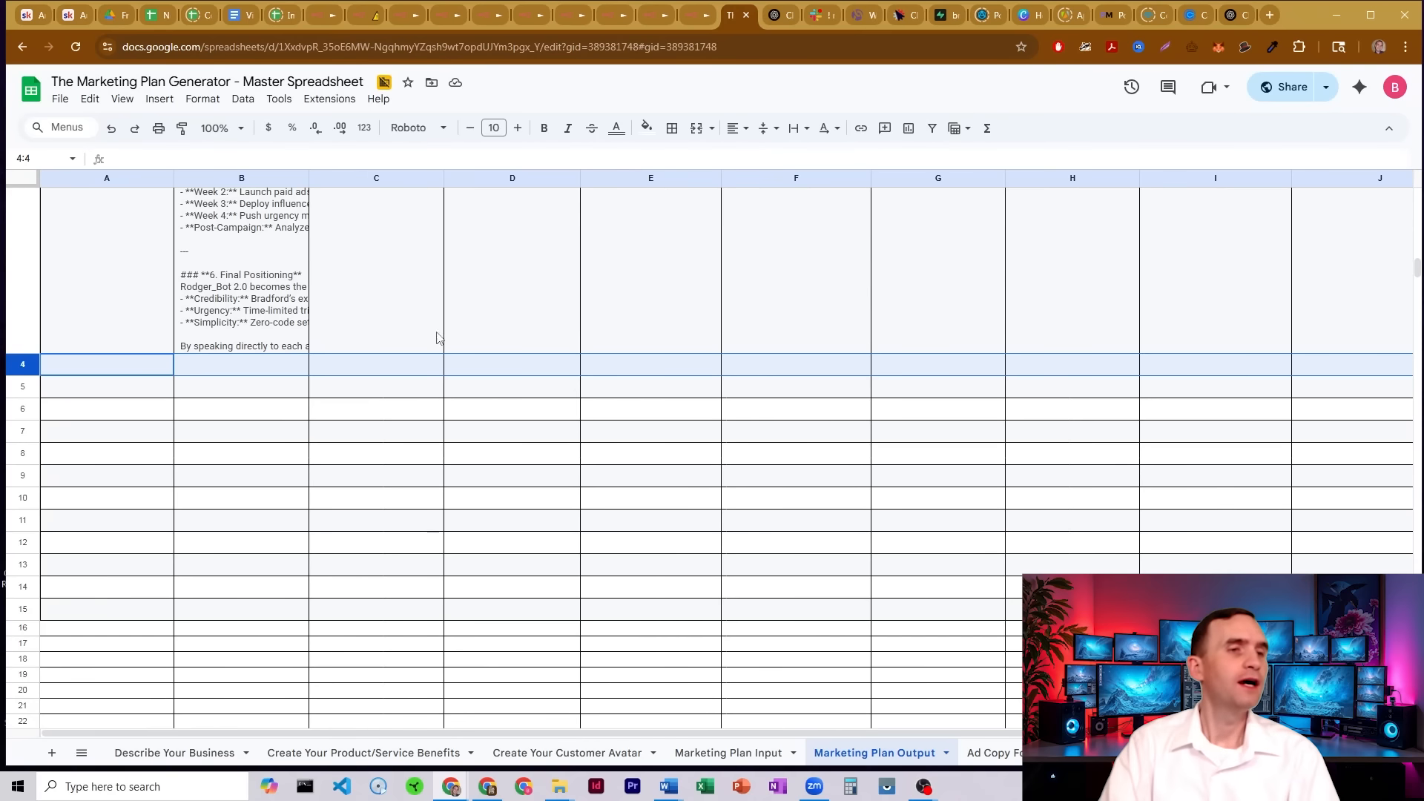
{"action": "left_click", "coordinate": [270, 359]}
{"action": "left_click", "coordinate": [364, 371]}
{"action": "left_click", "coordinate": [534, 370]}
{"action": "left_click", "coordinate": [623, 369]}
{"action": "left_click", "coordinate": [794, 371]}
{"action": "left_click", "coordinate": [975, 369]}
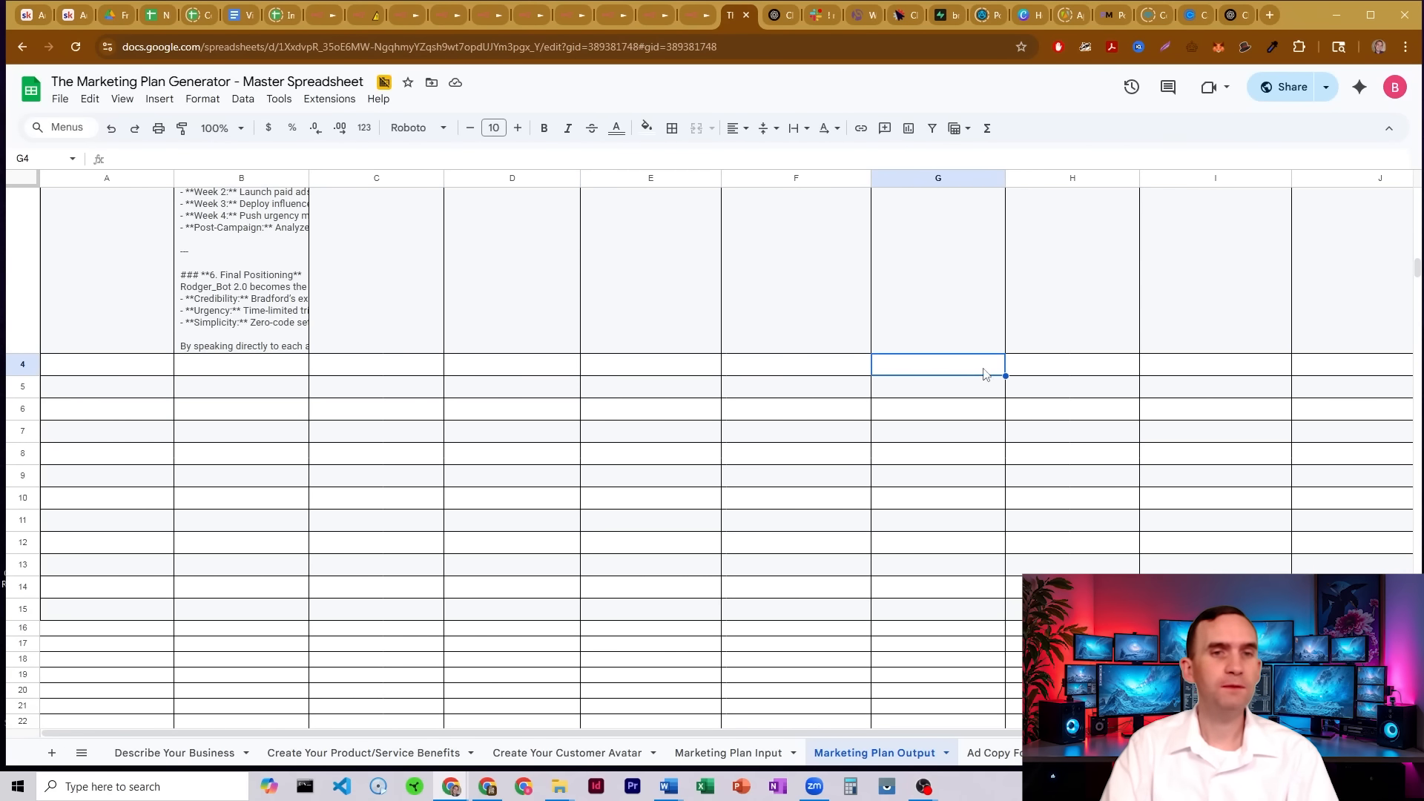
{"action": "left_click", "coordinate": [1072, 374]}
{"action": "left_click", "coordinate": [1195, 372]}
In n8n, review the Add Outline To Spreadsheet node's column mappings and Product / Service Name expression, and return to the canvas.
{"action": "left_click", "coordinate": [687, 17]}
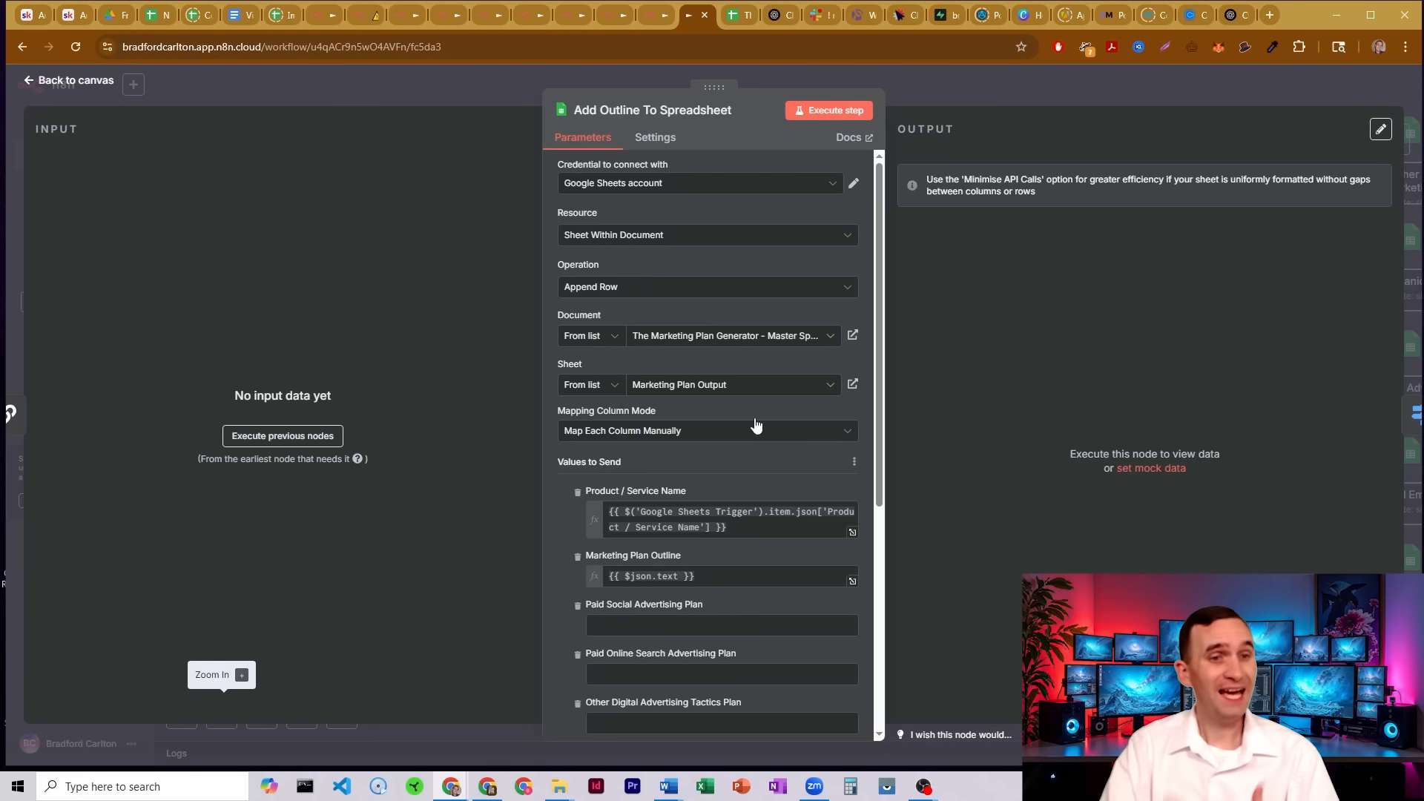
{"action": "scroll", "coordinate": [756, 425], "scroll_direction": "down", "scroll_amount": 2}
{"action": "scroll", "coordinate": [722, 318], "scroll_direction": "up", "scroll_amount": 2}
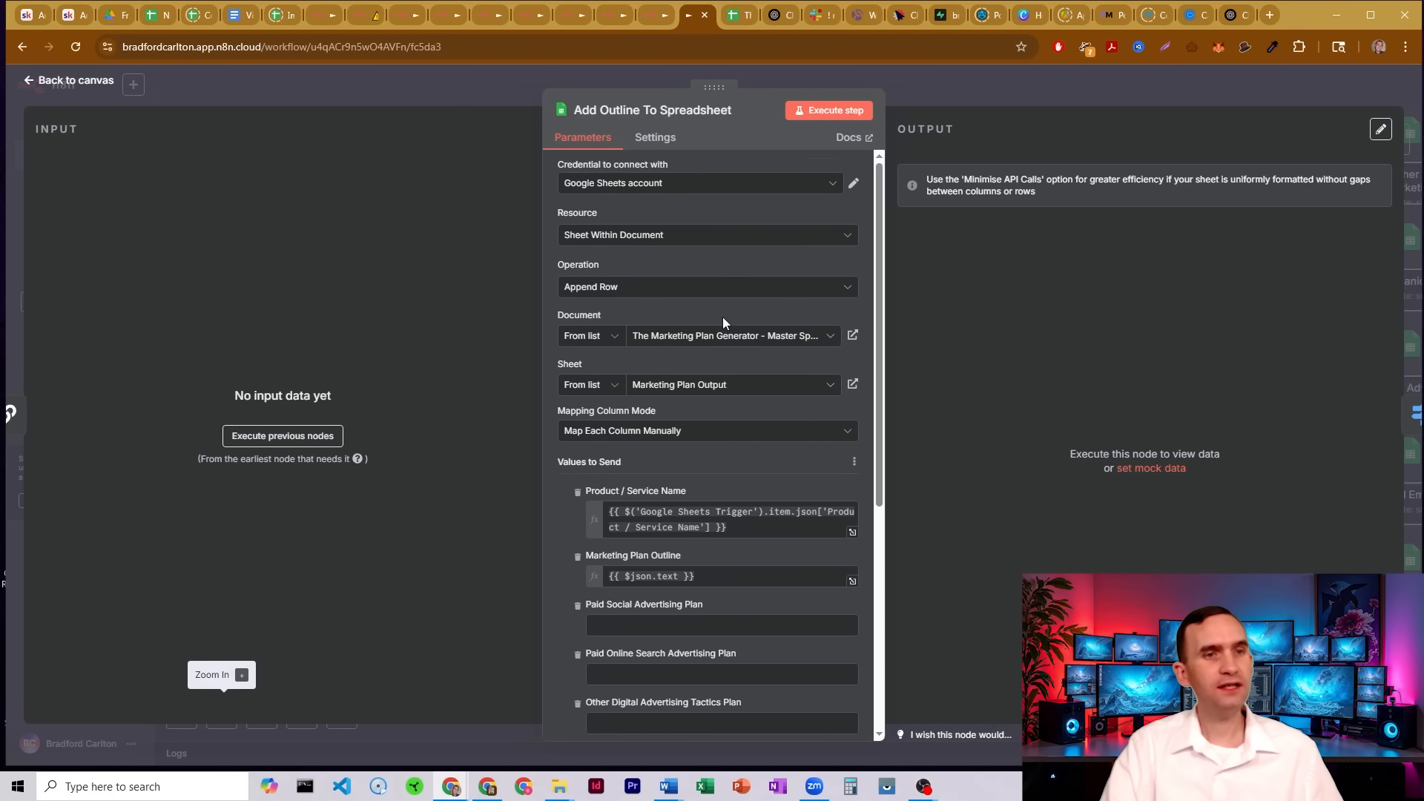
{"action": "scroll", "coordinate": [722, 318], "scroll_direction": "down", "scroll_amount": 1}
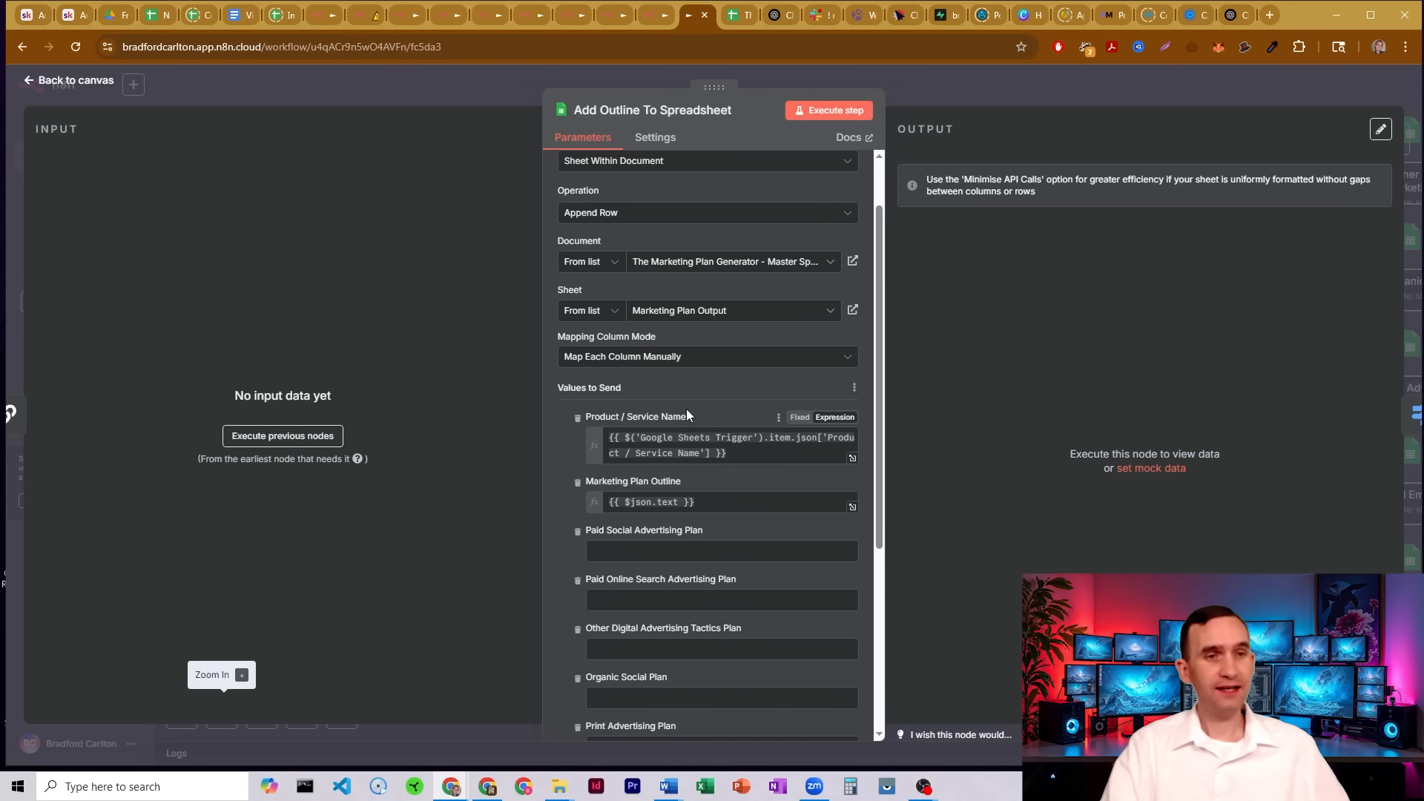
{"action": "scroll", "coordinate": [649, 376], "scroll_direction": "down", "scroll_amount": 1}
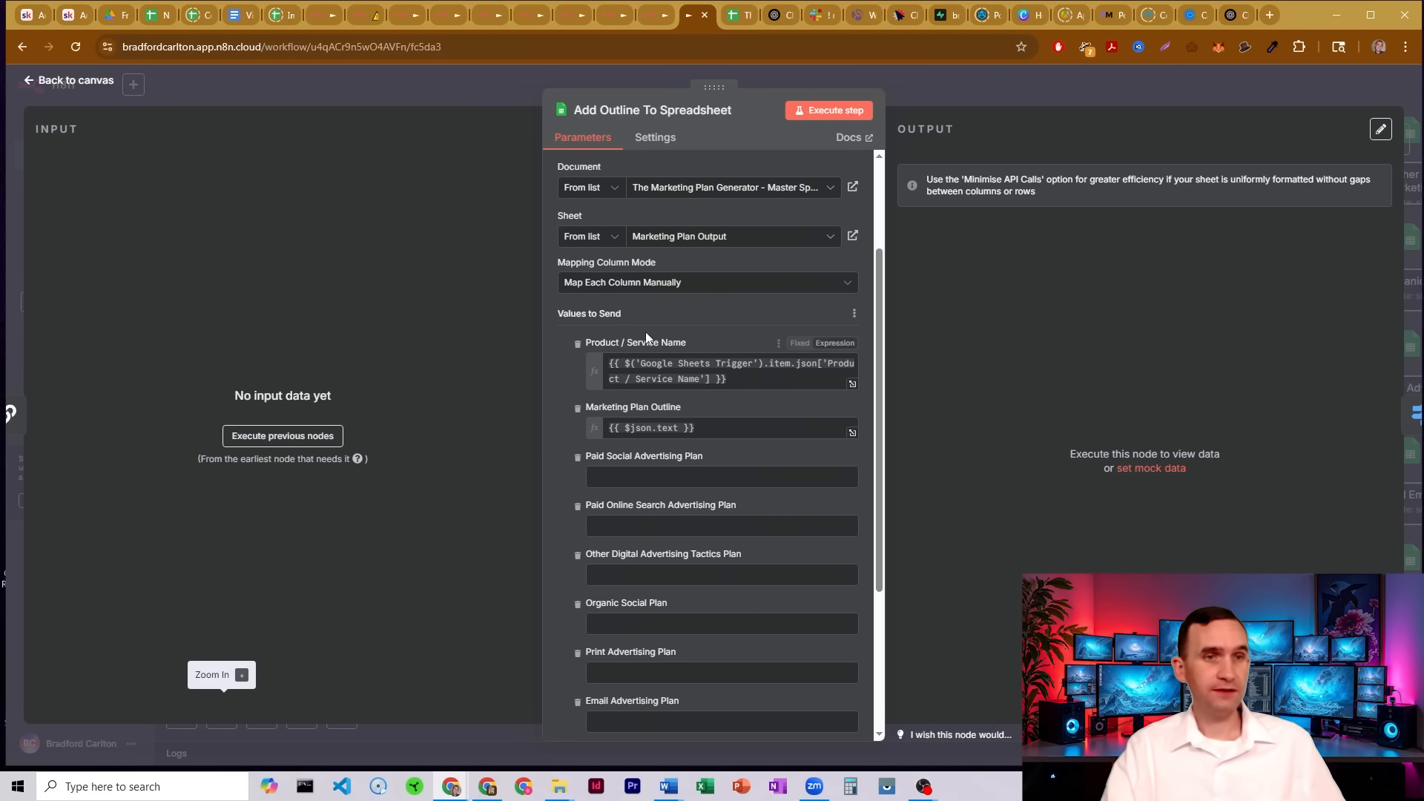
{"action": "left_click", "coordinate": [740, 379]}
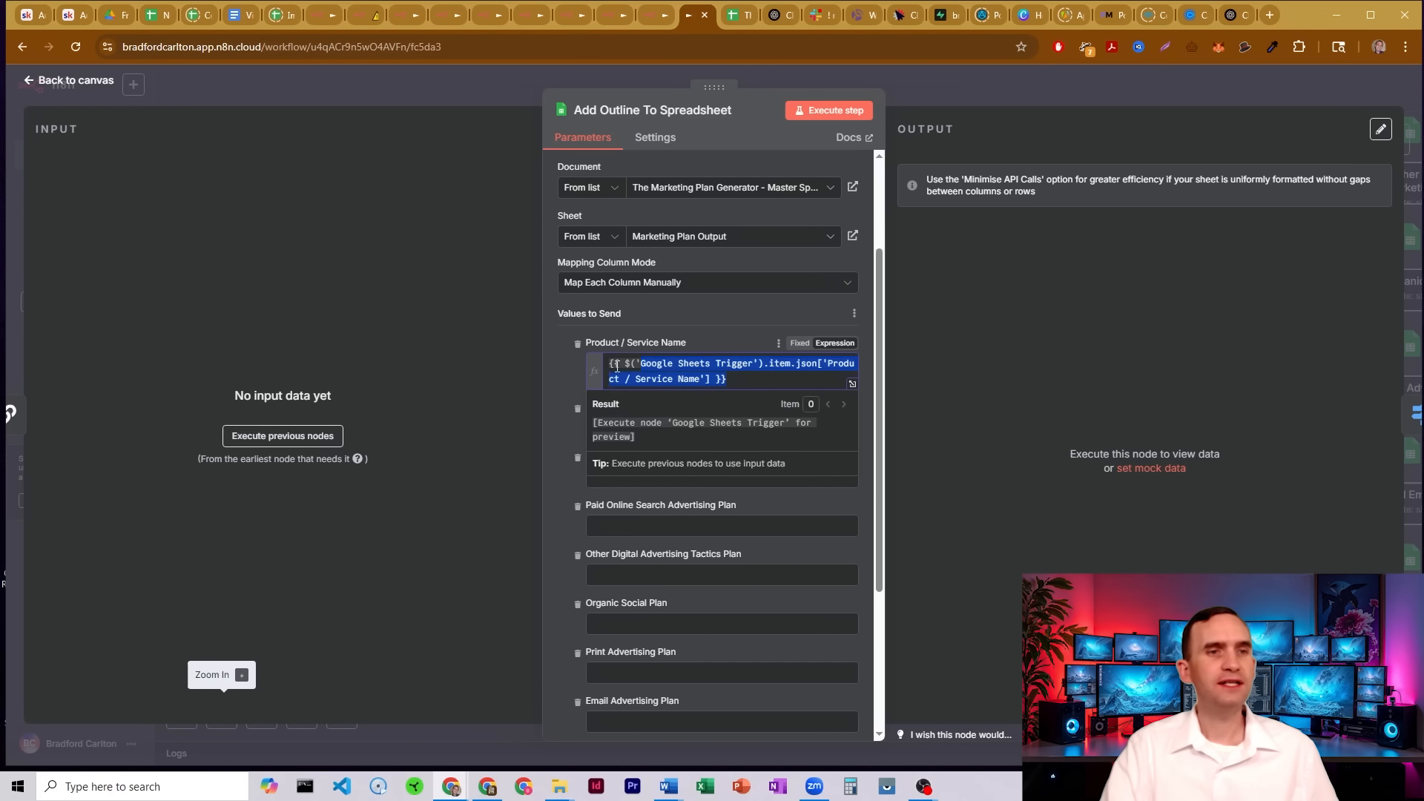
{"action": "left_click", "coordinate": [666, 322]}
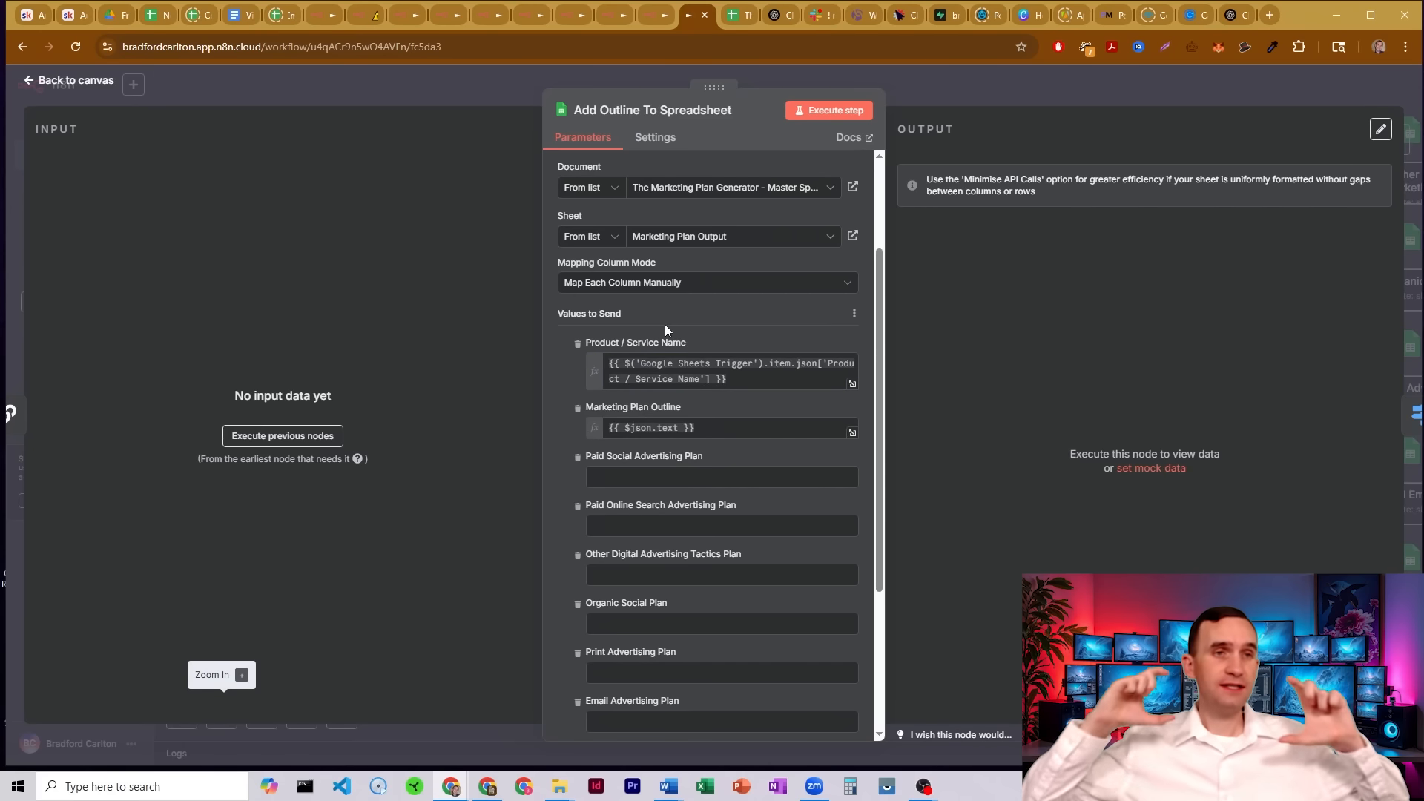
{"action": "left_click", "coordinate": [492, 79]}
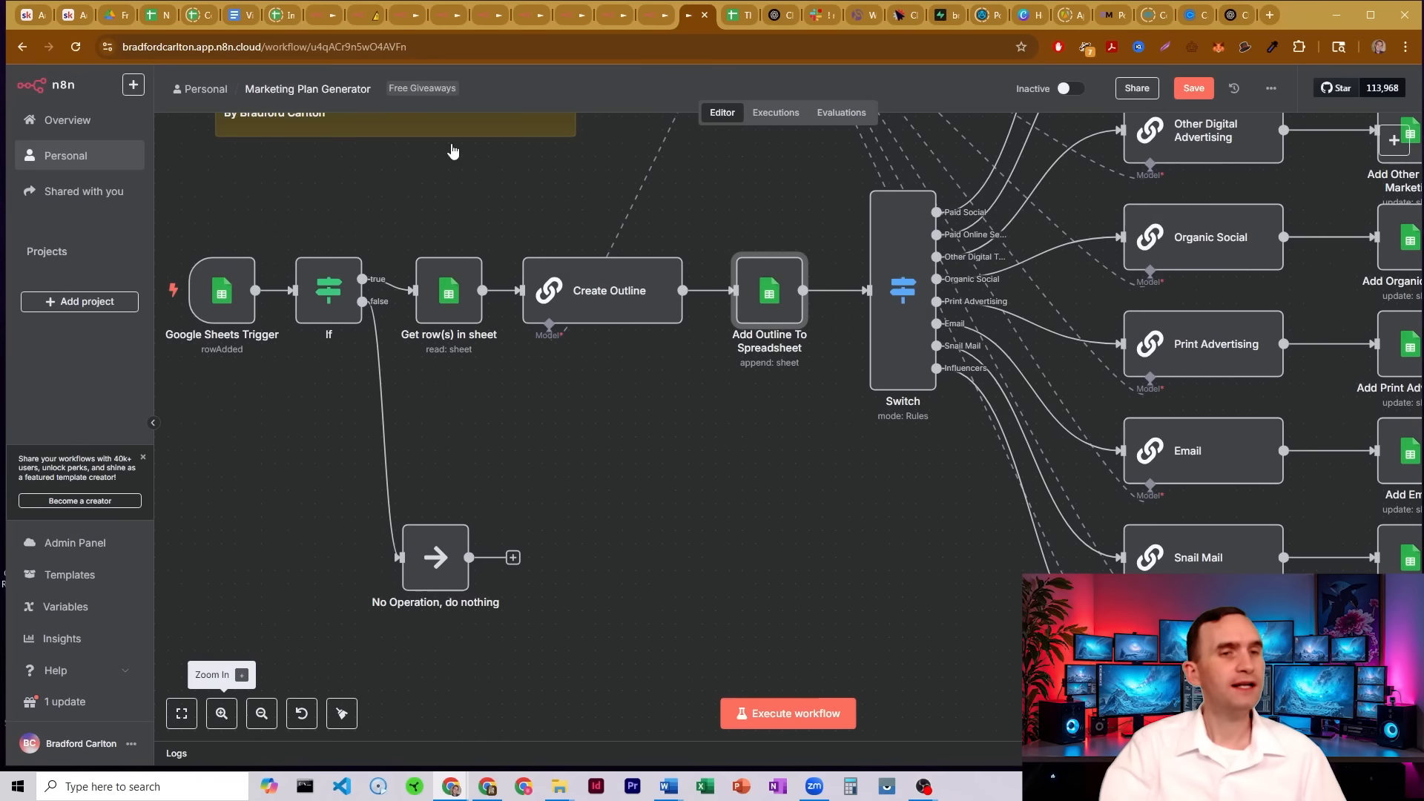
Execute the workflow up to the Create Outline node.
{"action": "left_click", "coordinate": [621, 241]}
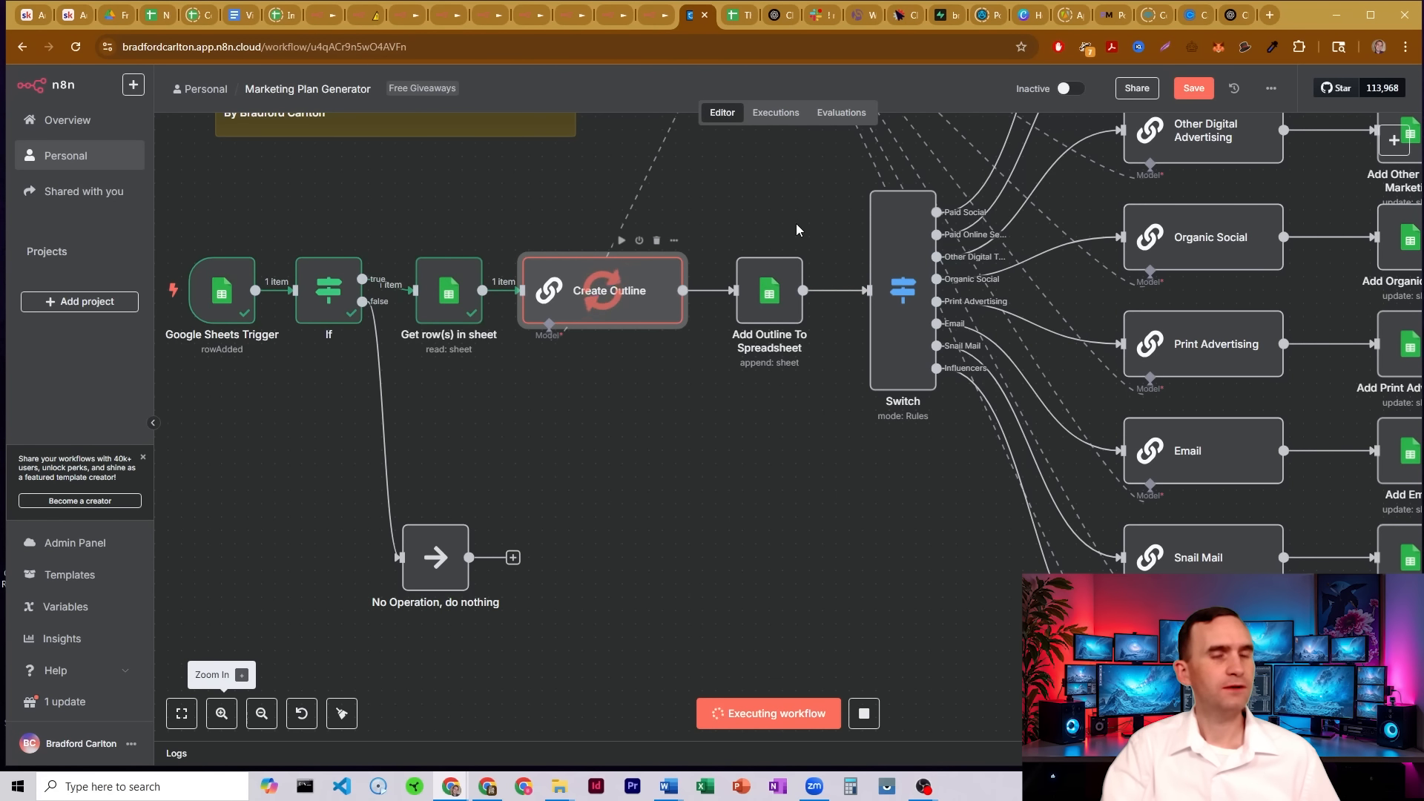
{"action": "scroll", "coordinate": [823, 453], "scroll_direction": "up", "scroll_amount": 2}
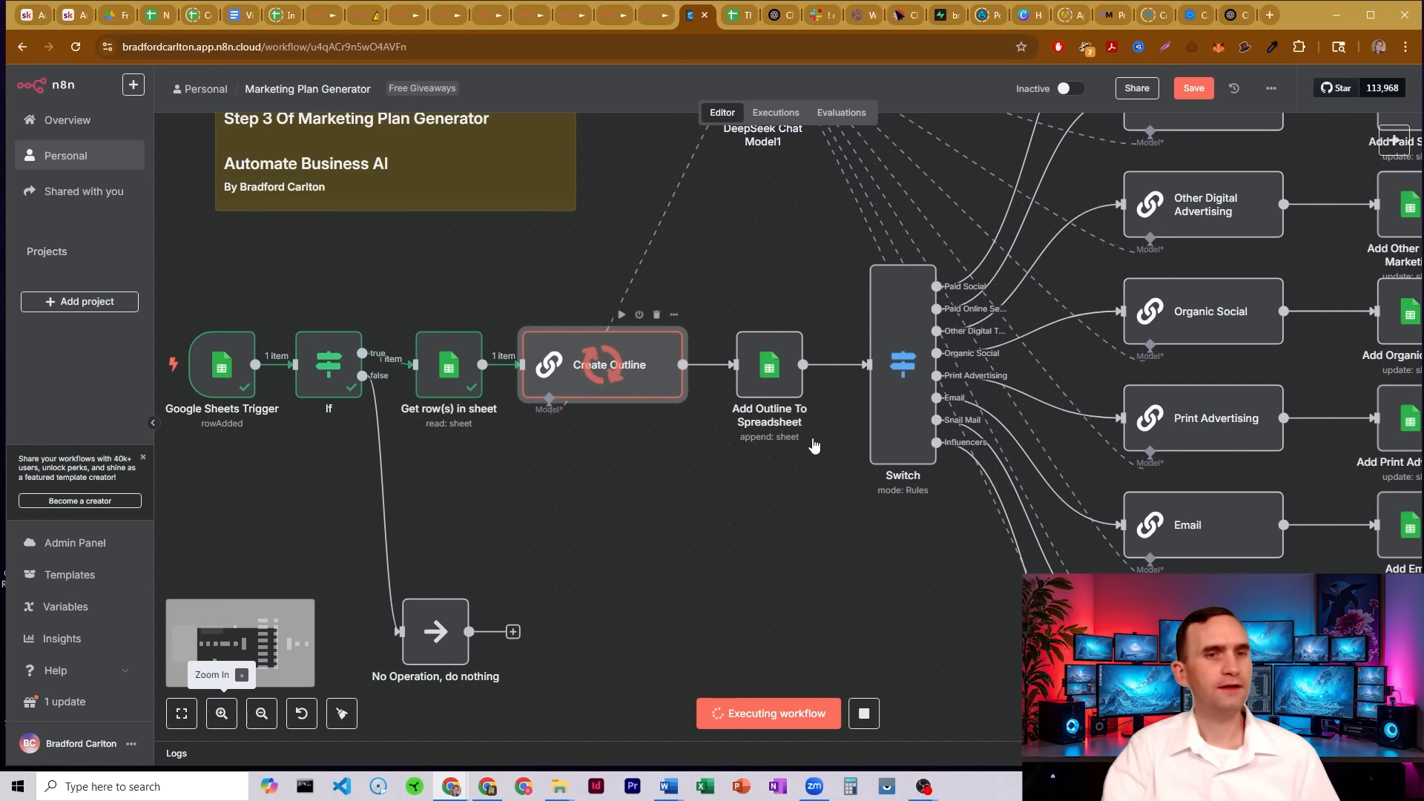
Compare the Add Outline To Spreadsheet node's column mappings with the column headers on the Marketing Plan Output sheet.
{"action": "double_click", "coordinate": [771, 369]}
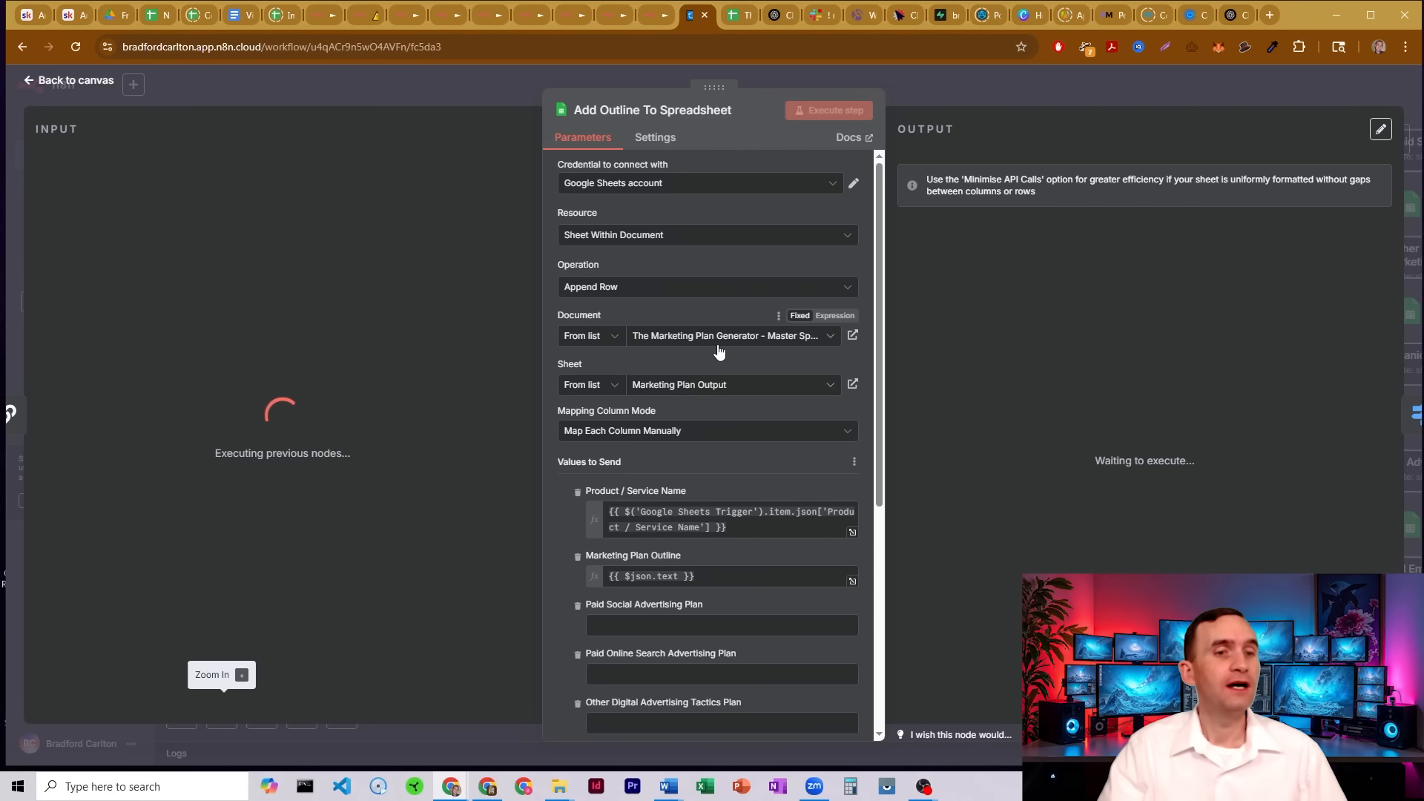
{"action": "scroll", "coordinate": [718, 349], "scroll_direction": "down", "scroll_amount": 2}
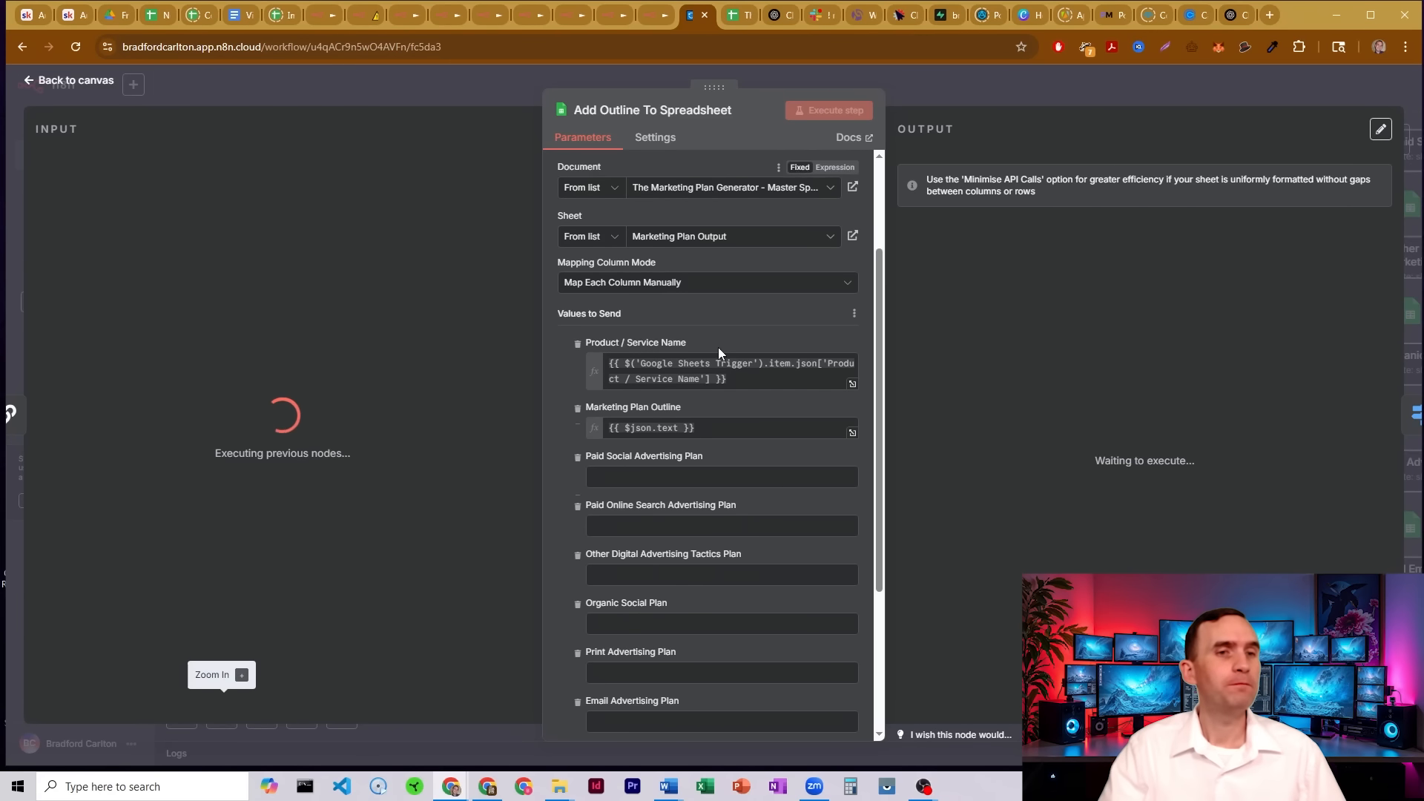
{"action": "left_click", "coordinate": [731, 16]}
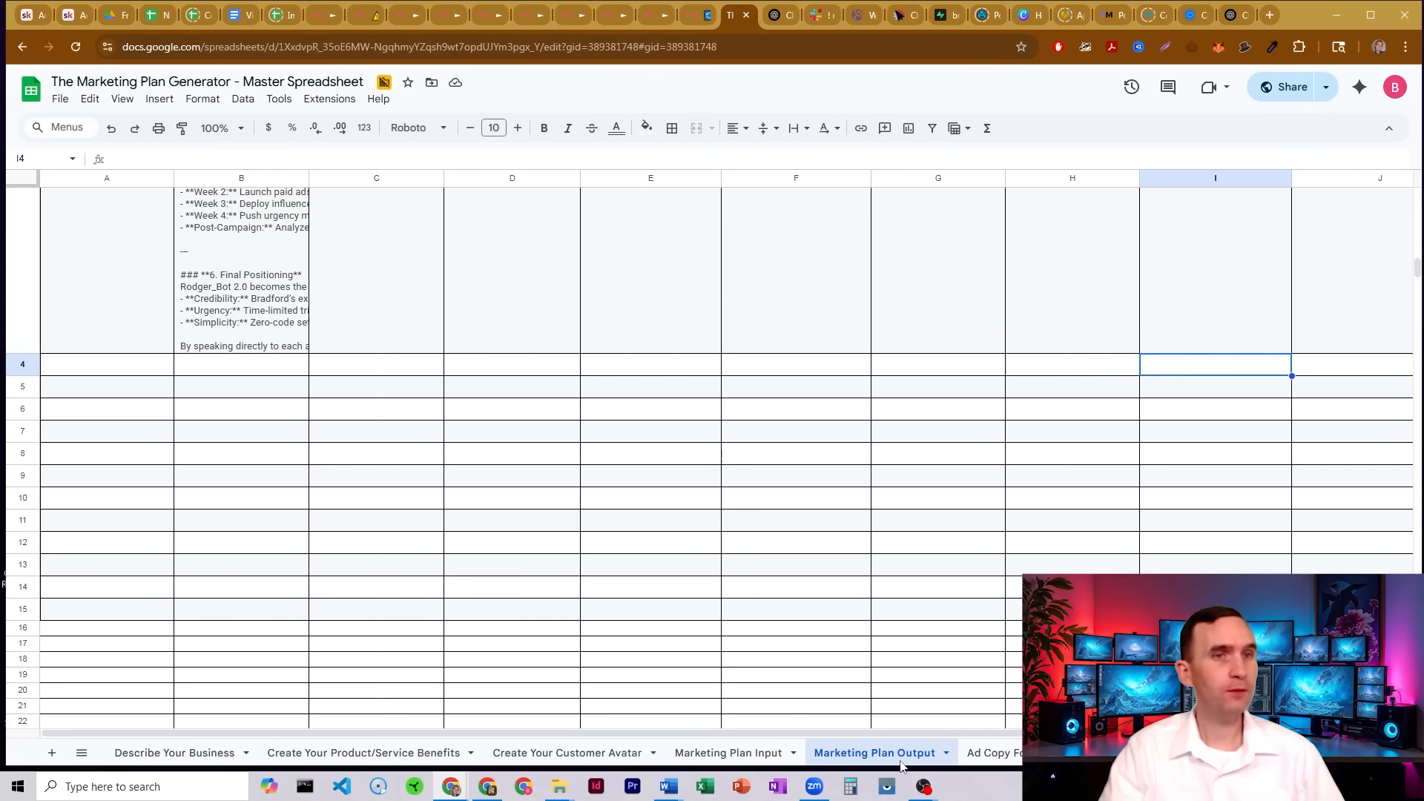
{"action": "scroll", "coordinate": [658, 378], "scroll_direction": "up", "scroll_amount": 10}
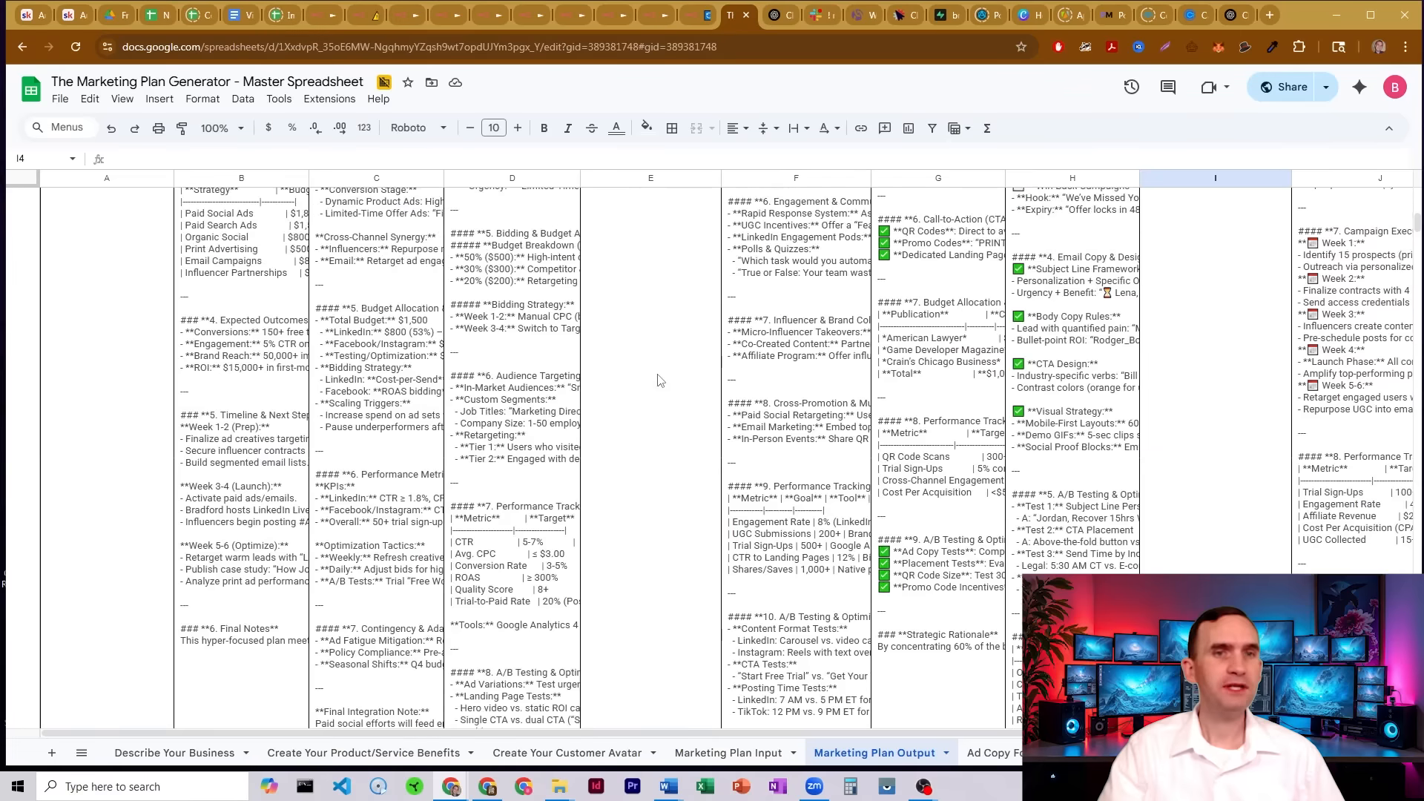
{"action": "left_click", "coordinate": [695, 16]}
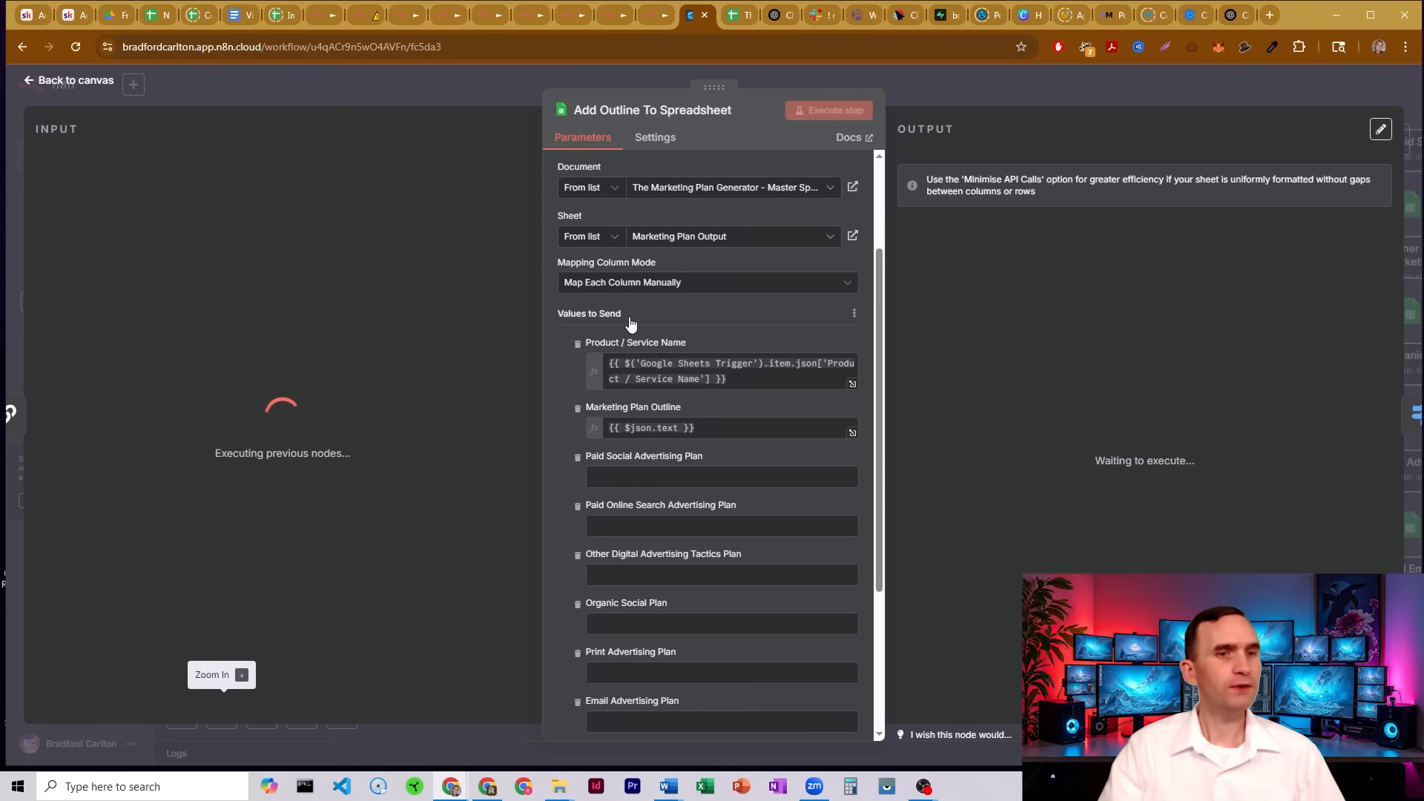
{"action": "left_click", "coordinate": [726, 20]}
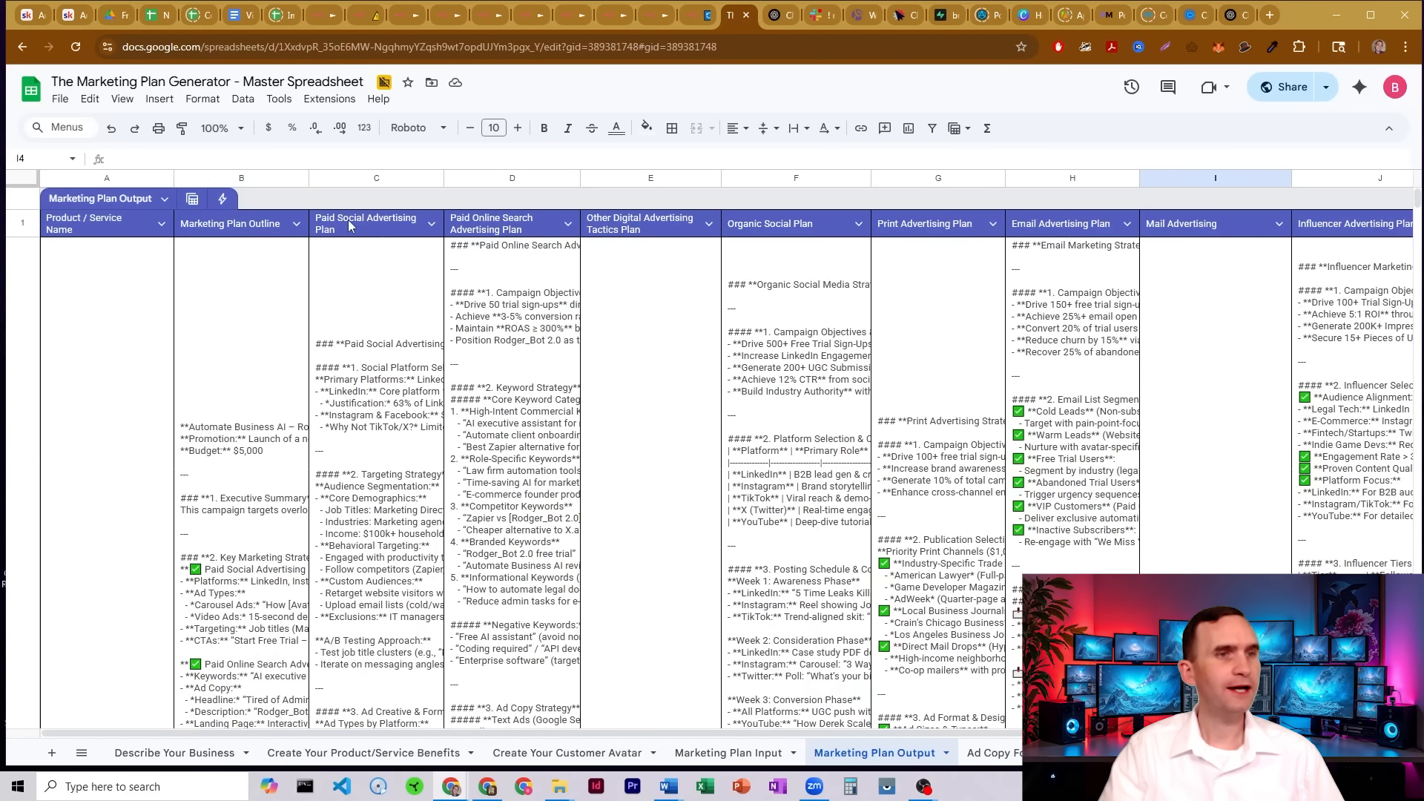
{"action": "left_click", "coordinate": [694, 15]}
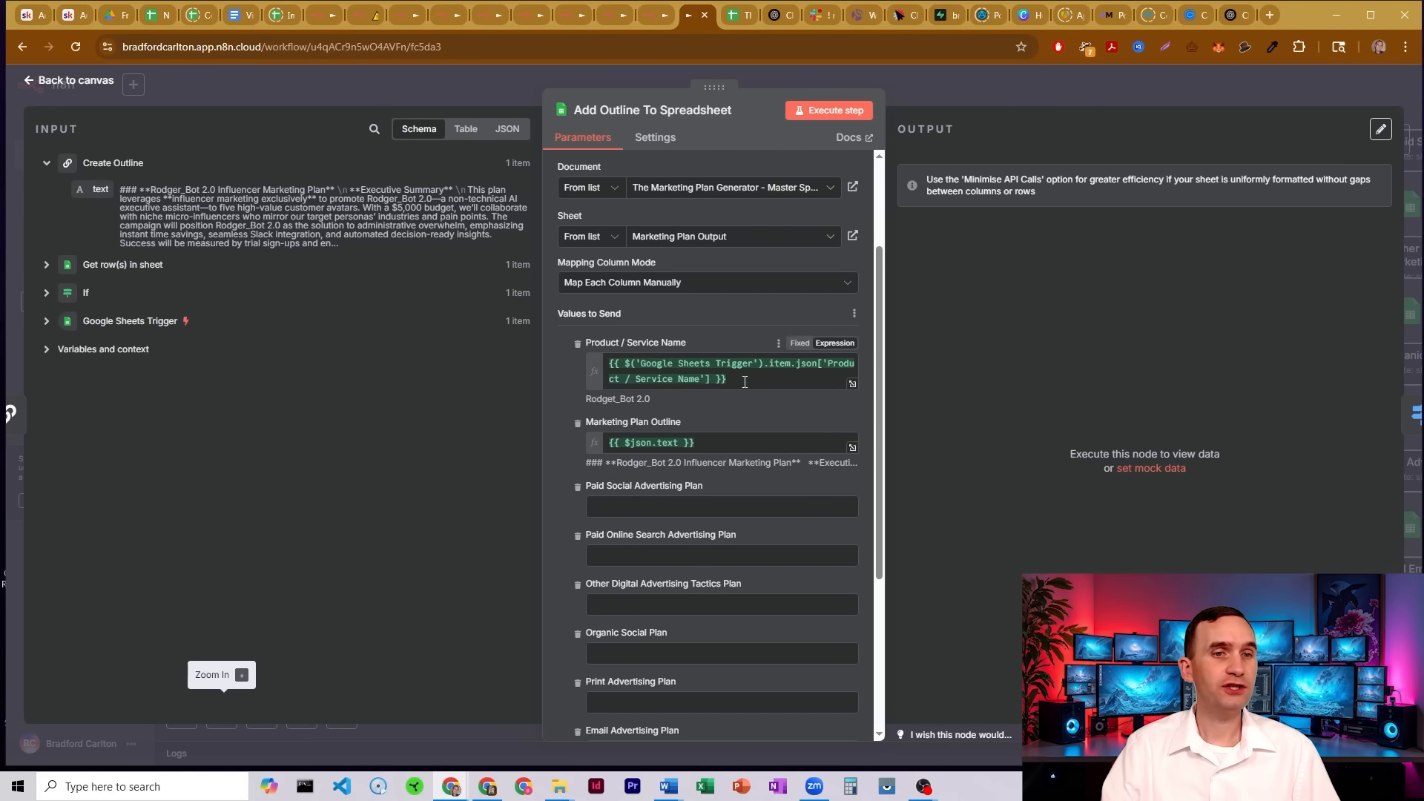
Replace the Product / Service Name mapping with the Product / Service Name field from the Google Sheets Trigger input data.
{"action": "left_click_drag", "start_coordinate": [744, 381], "coordinate": [651, 345]}
{"action": "left_click", "coordinate": [688, 337]}
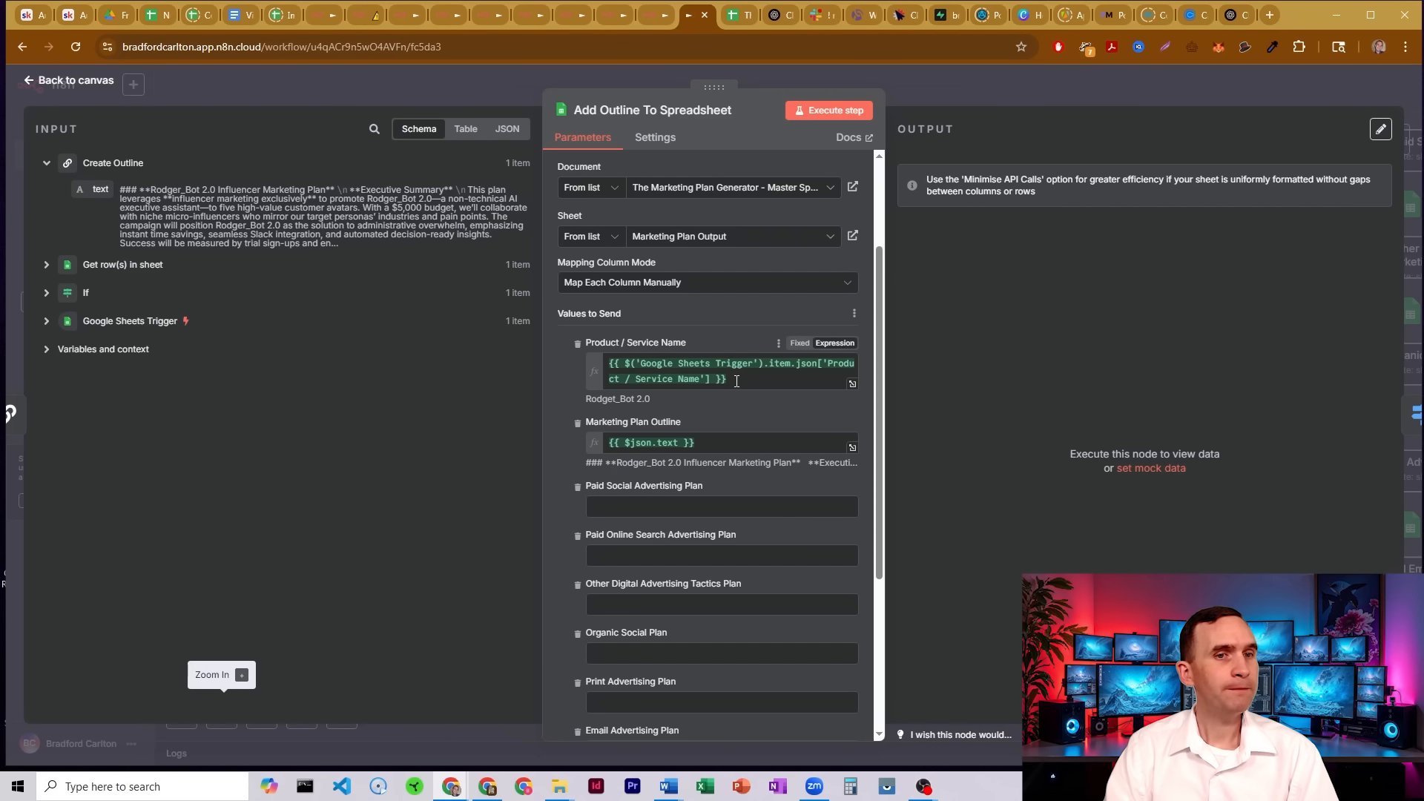
{"action": "left_click", "coordinate": [681, 362]}
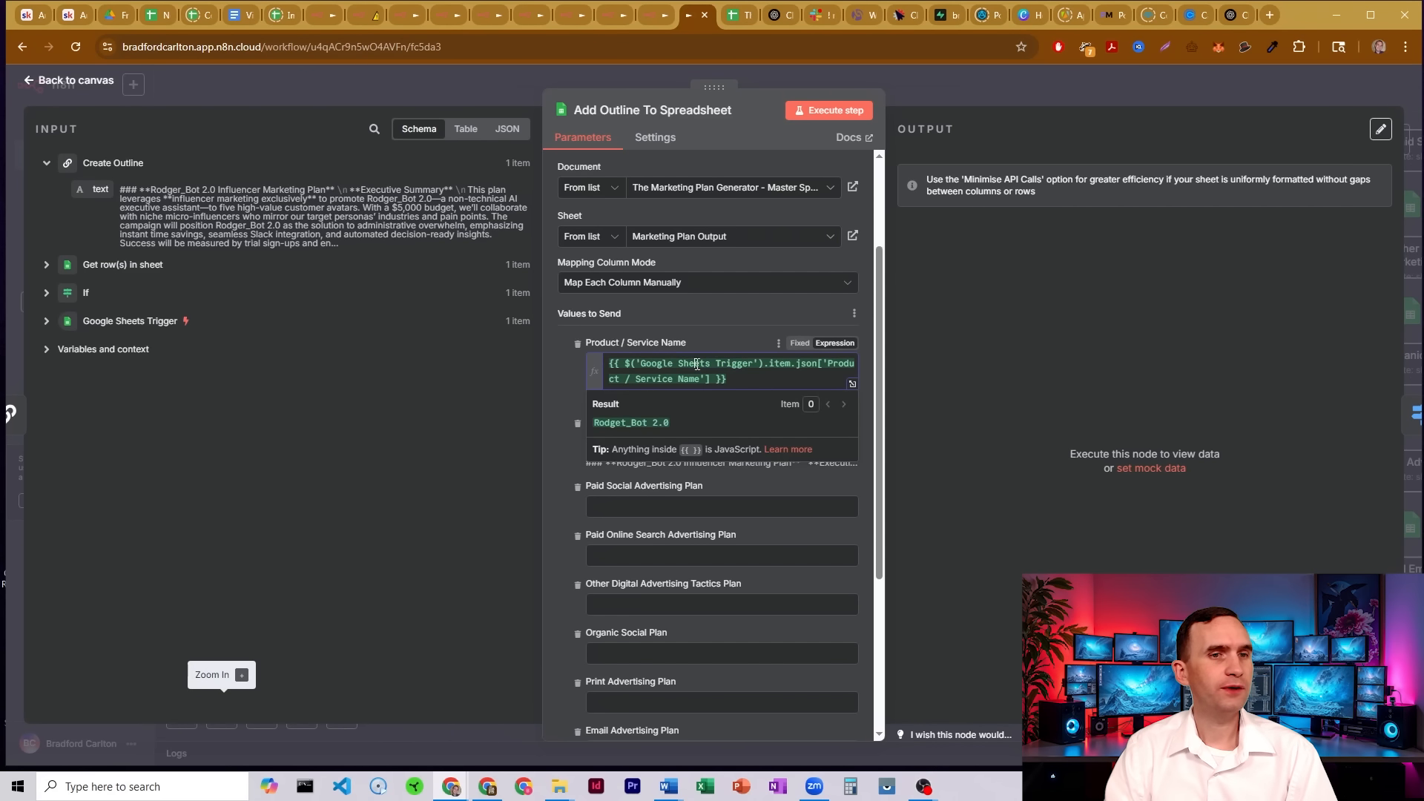
{"action": "left_click", "coordinate": [48, 324]}
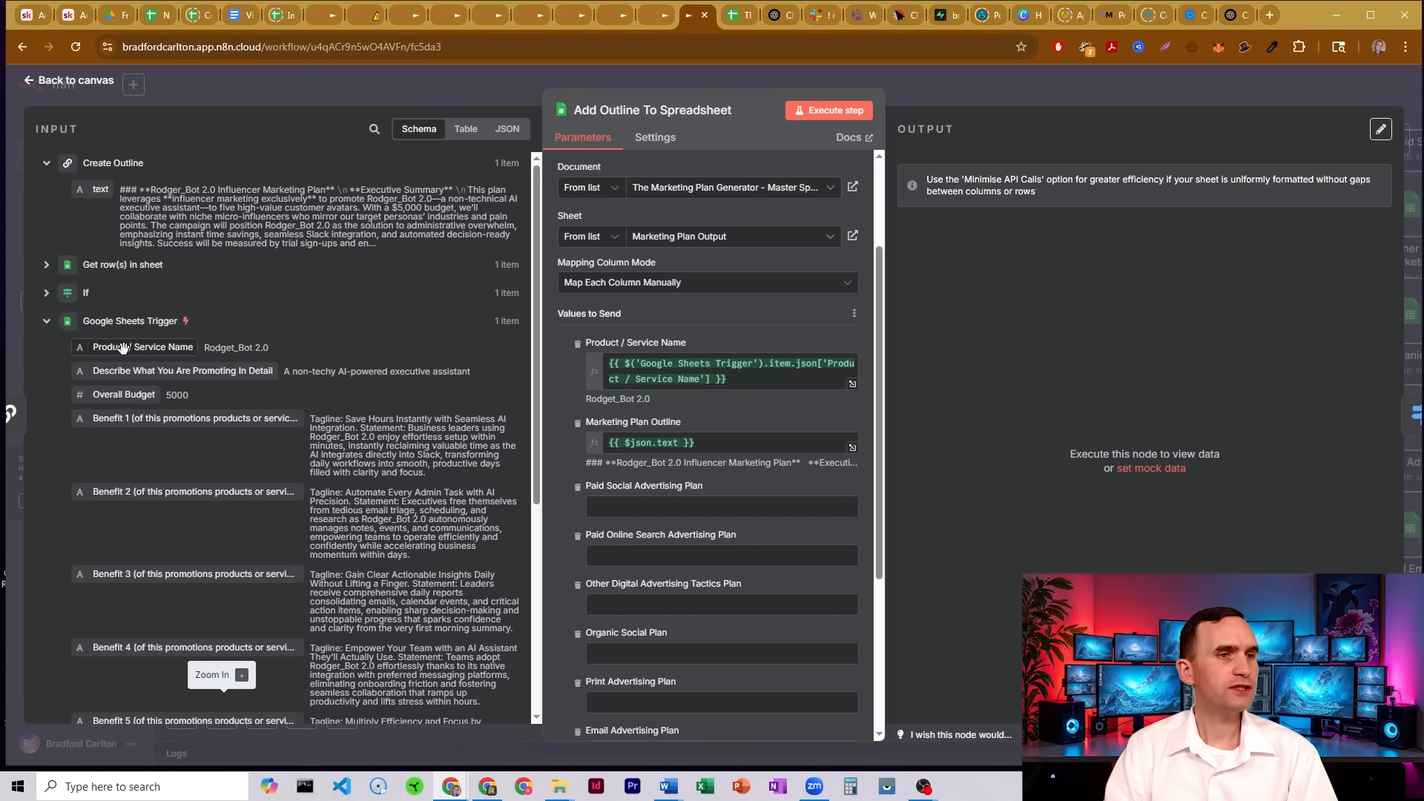
{"action": "left_click", "coordinate": [747, 382]}
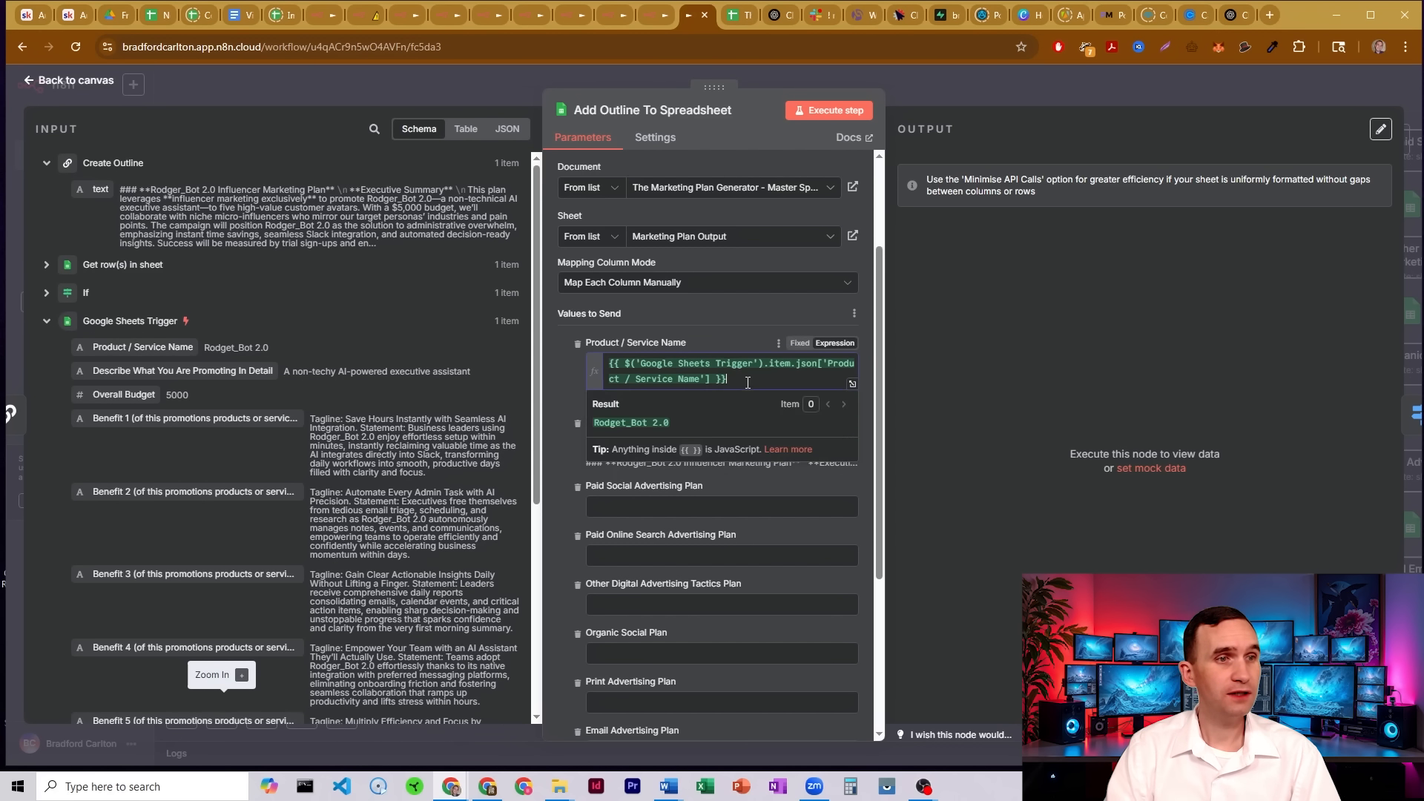
{"action": "left_click_drag", "start_coordinate": [748, 383], "coordinate": [580, 351]}
{"action": "key", "text": "BackSpace"}
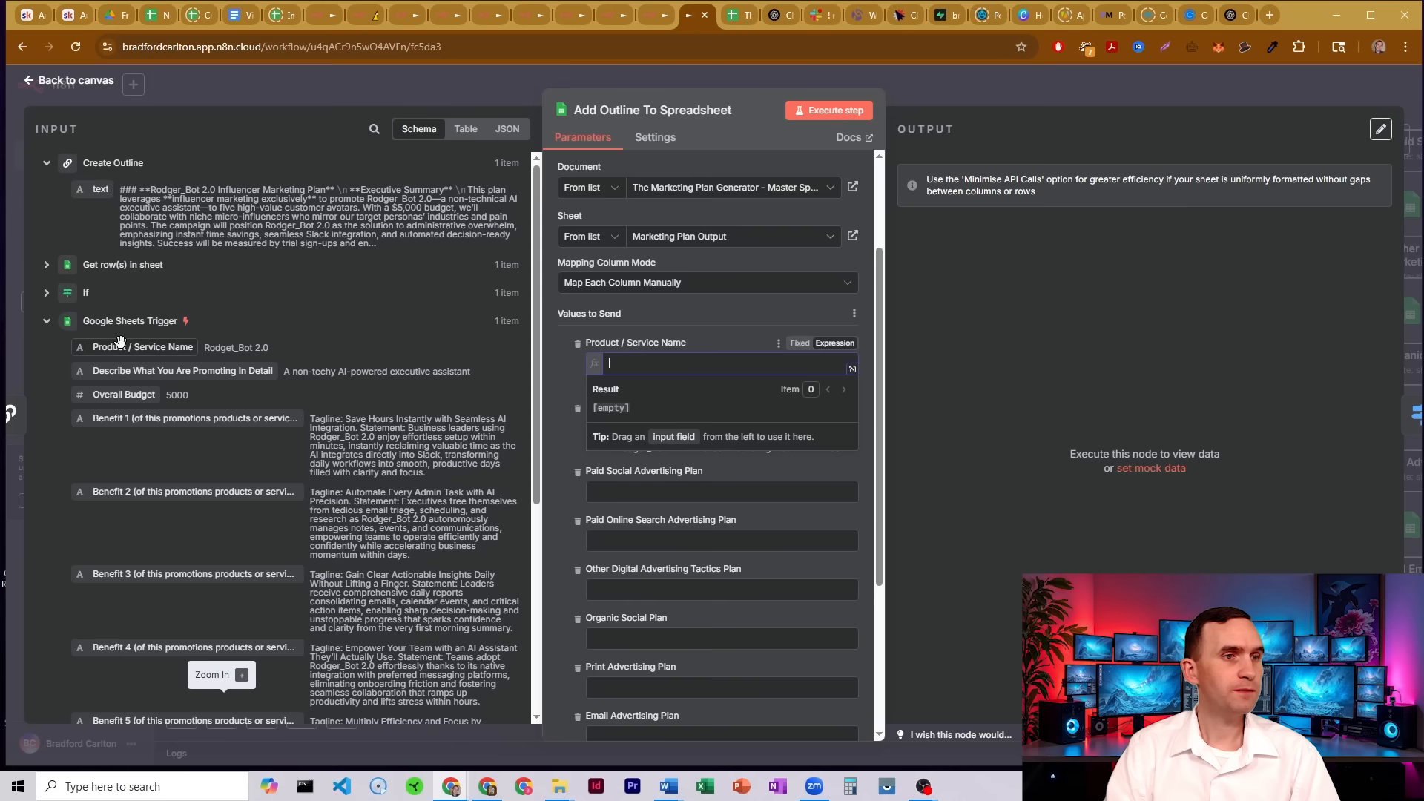
{"action": "left_click_drag", "start_coordinate": [108, 347], "coordinate": [656, 368]}
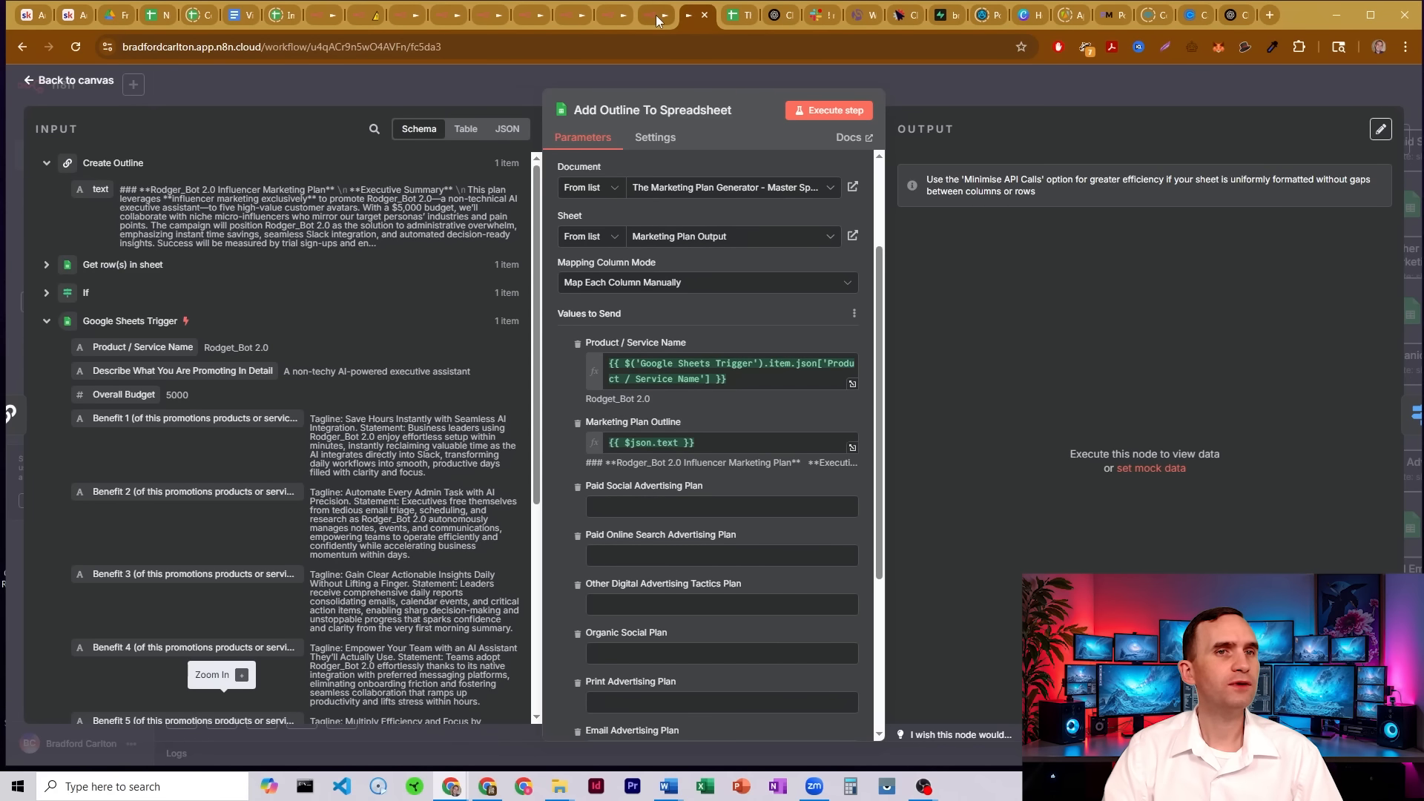
Check row 4 on the Marketing Plan Output sheet, then review the node's Marketing Plan Outline mapping and blank advertising plan fields in n8n.
{"action": "left_click", "coordinate": [732, 15]}
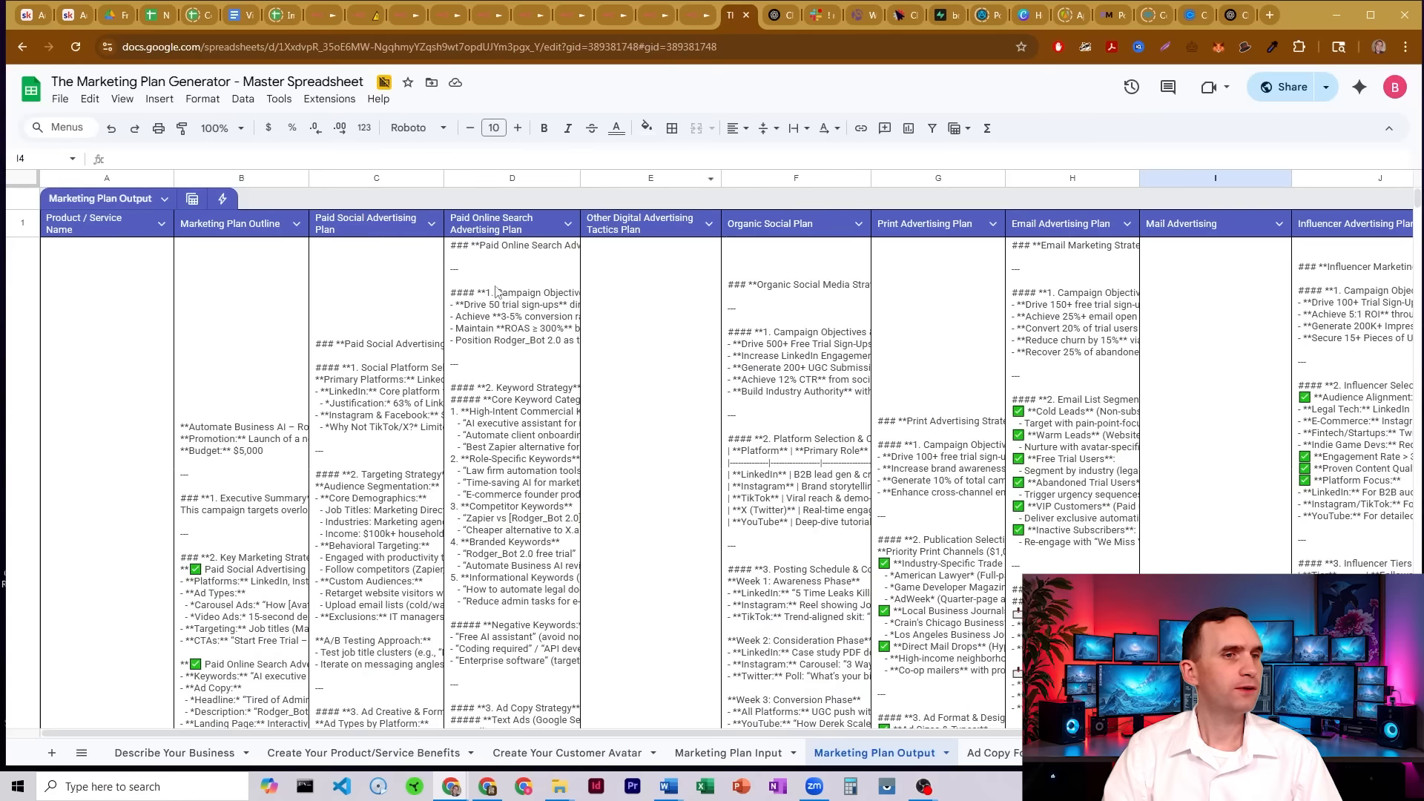
{"action": "scroll", "coordinate": [312, 354], "scroll_direction": "down", "scroll_amount": 10}
{"action": "scroll", "coordinate": [311, 354], "scroll_direction": "down", "scroll_amount": 8}
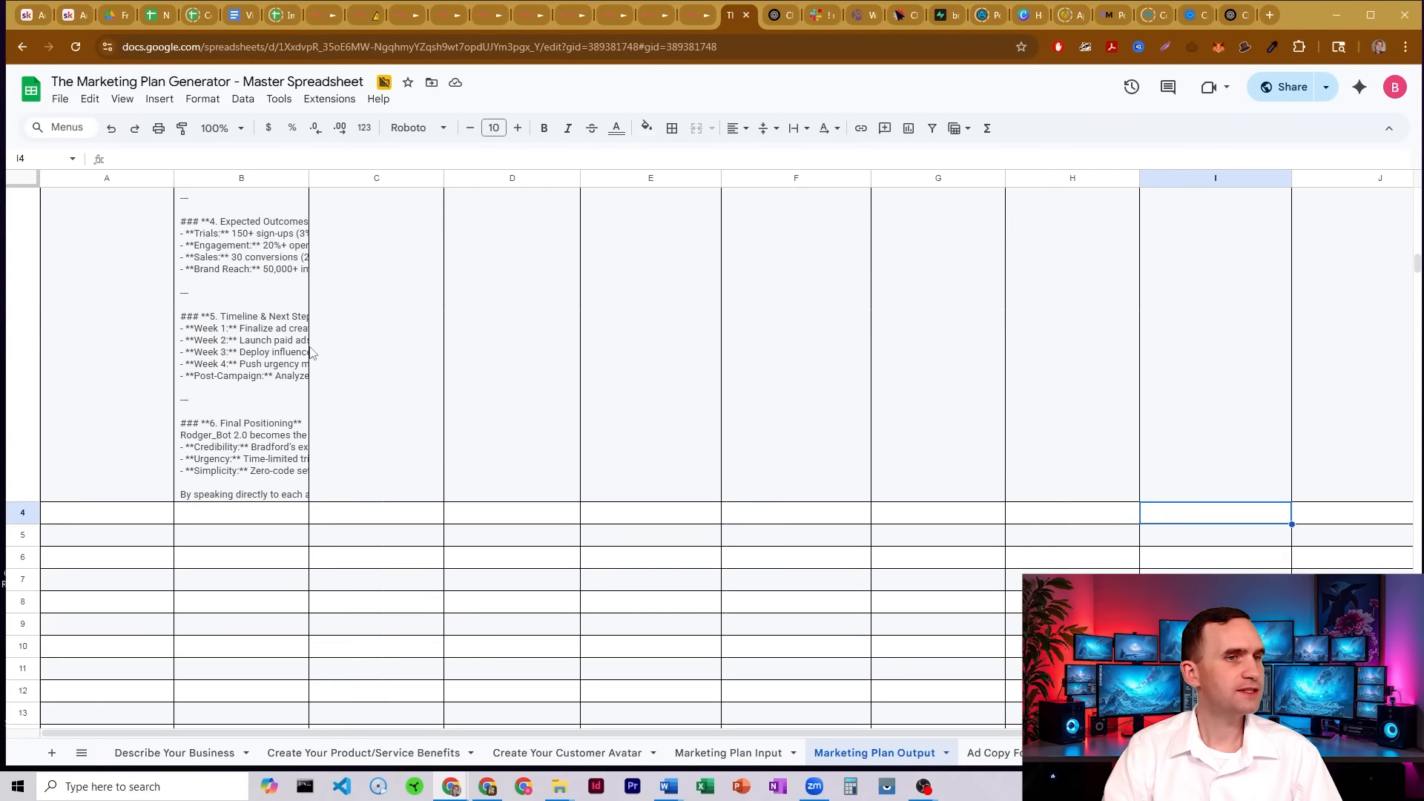
{"action": "left_click", "coordinate": [691, 15]}
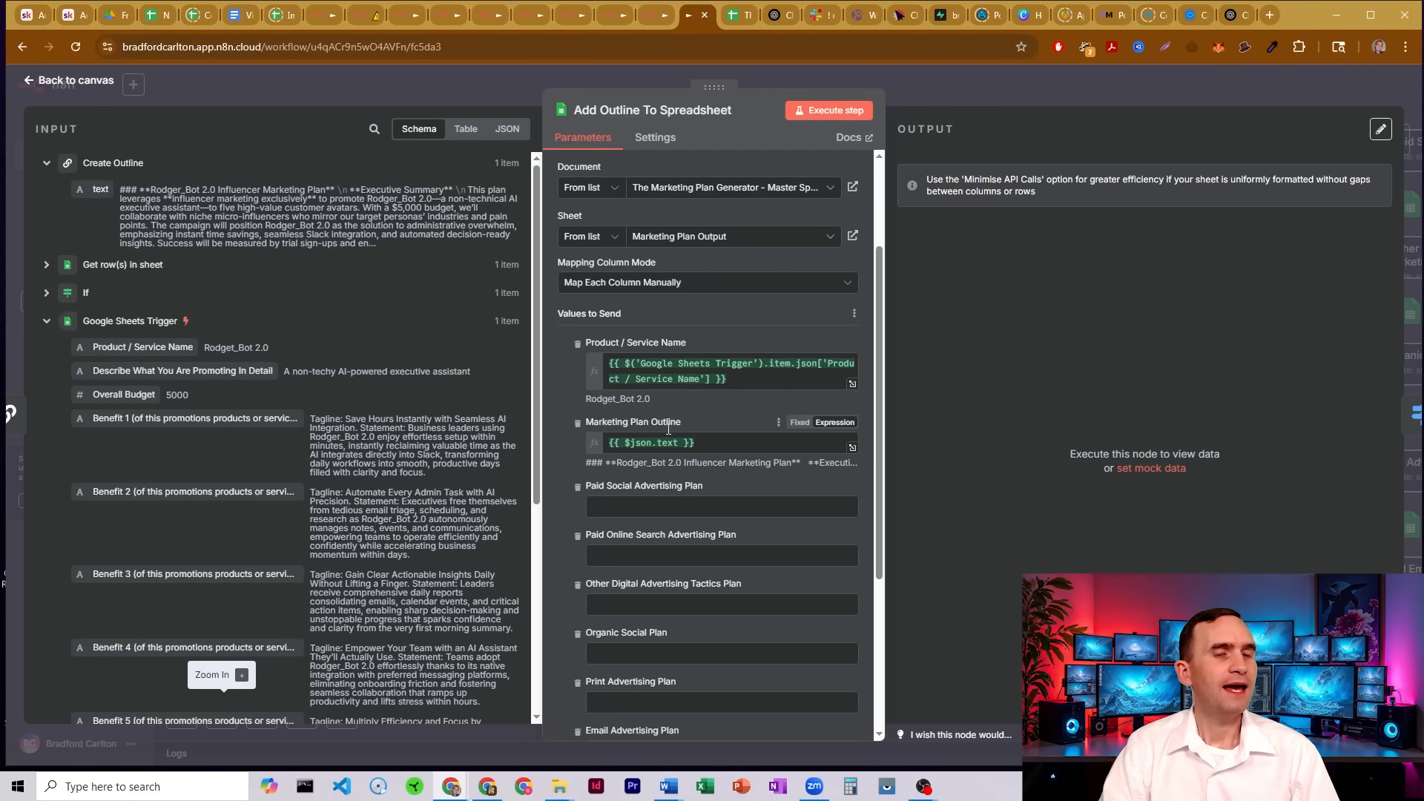
{"action": "left_click_drag", "start_coordinate": [98, 189], "coordinate": [157, 206]}
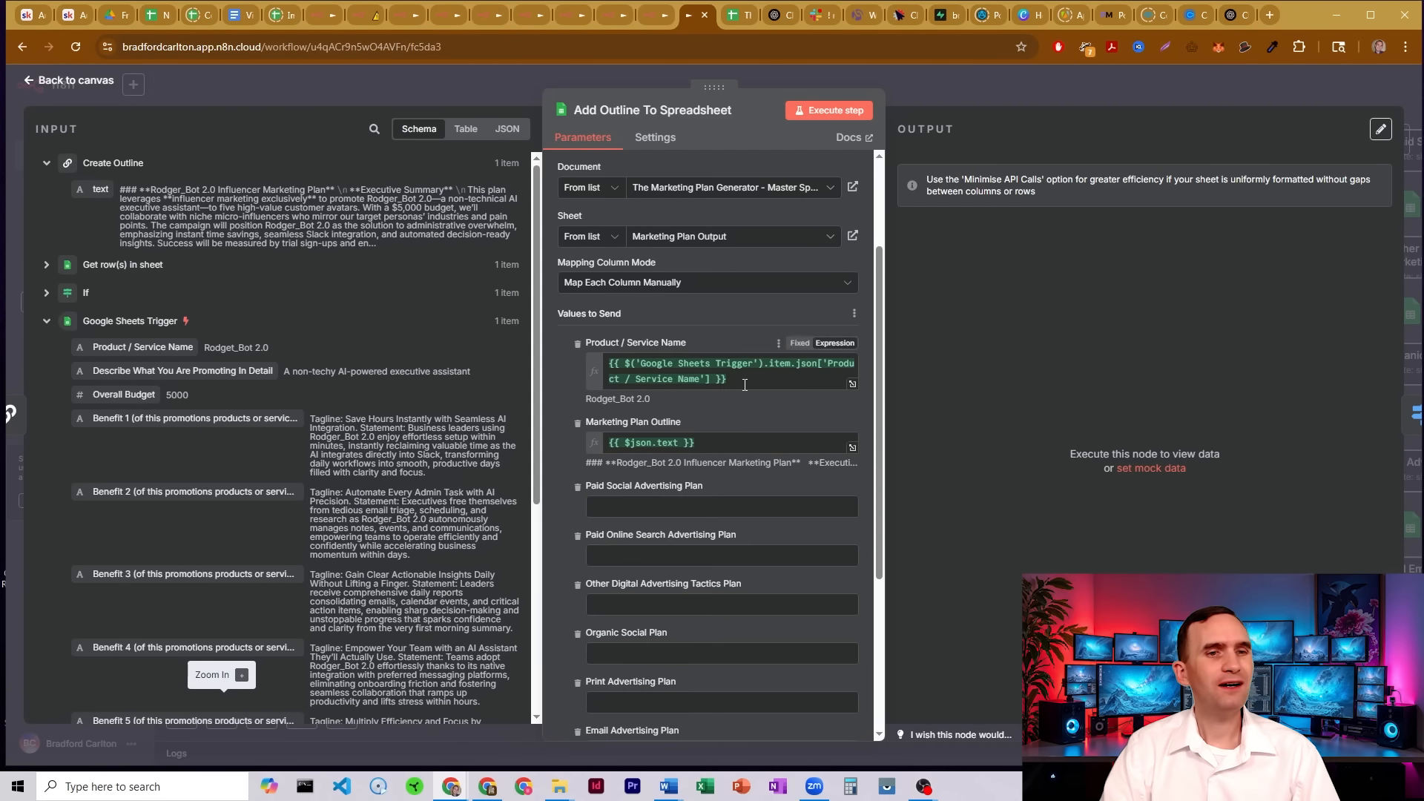
{"action": "scroll", "coordinate": [745, 385], "scroll_direction": "down", "scroll_amount": 5}
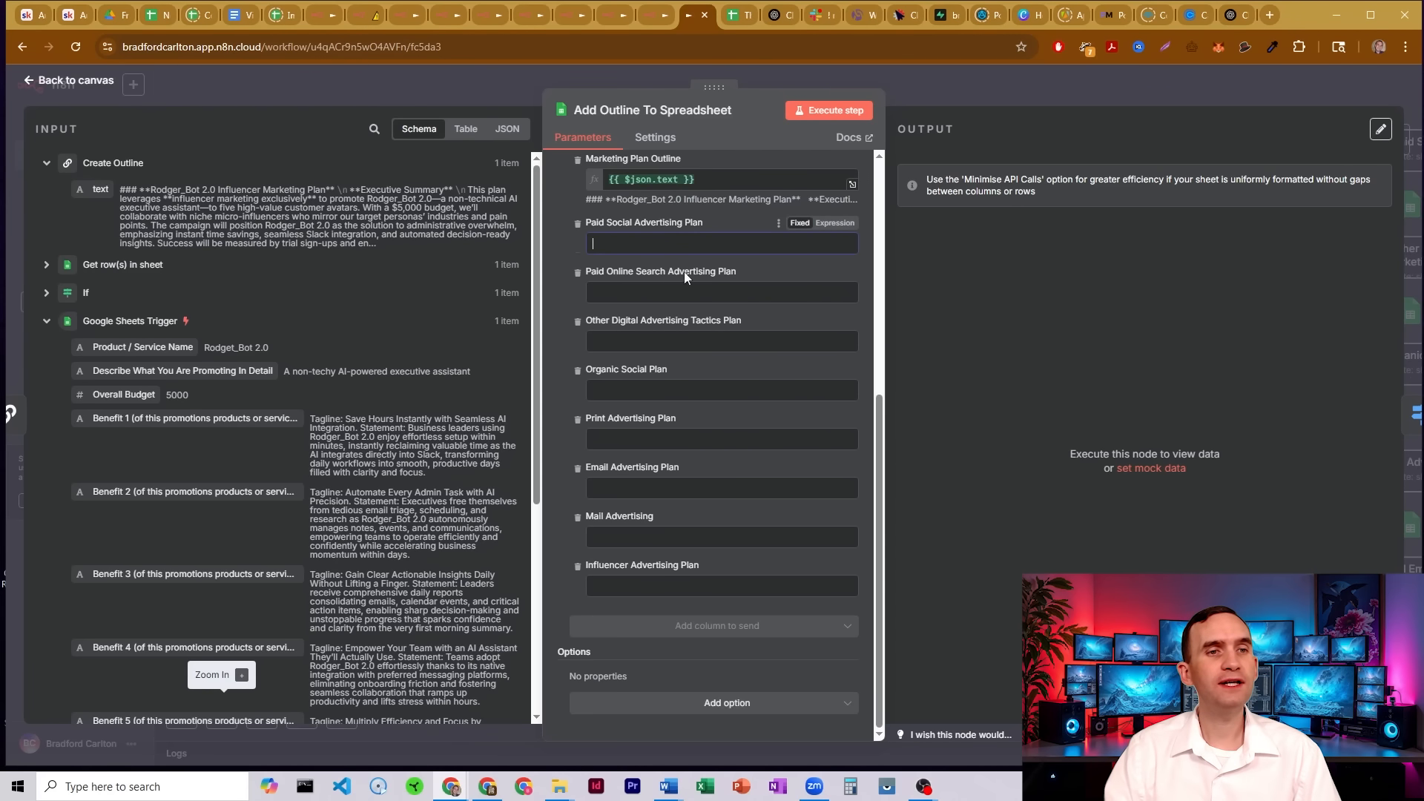
{"action": "left_click", "coordinate": [702, 345]}
{"action": "scroll", "coordinate": [700, 374], "scroll_direction": "up", "scroll_amount": 5}
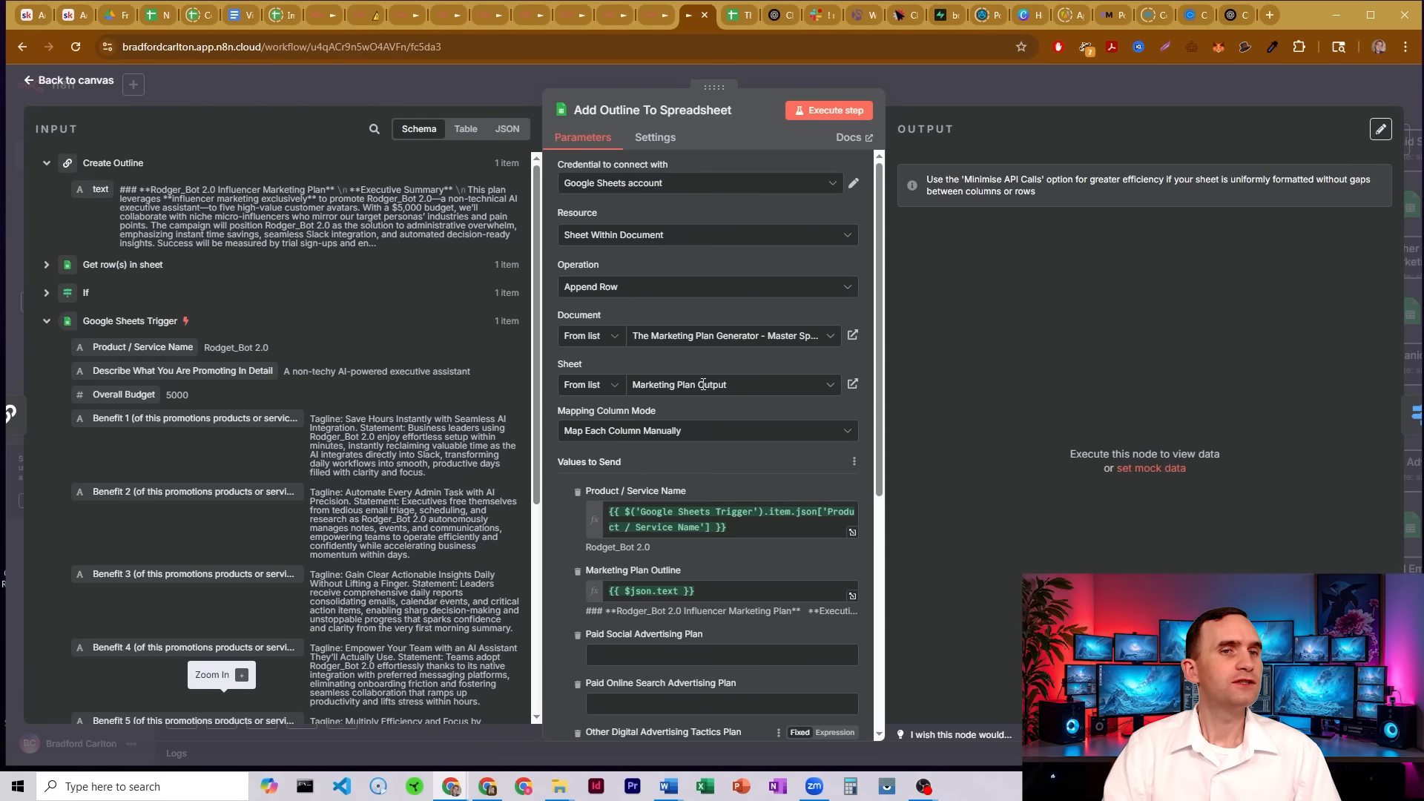
Return to the canvas and execute the Add Outline To Spreadsheet node.
{"action": "left_click", "coordinate": [902, 82]}
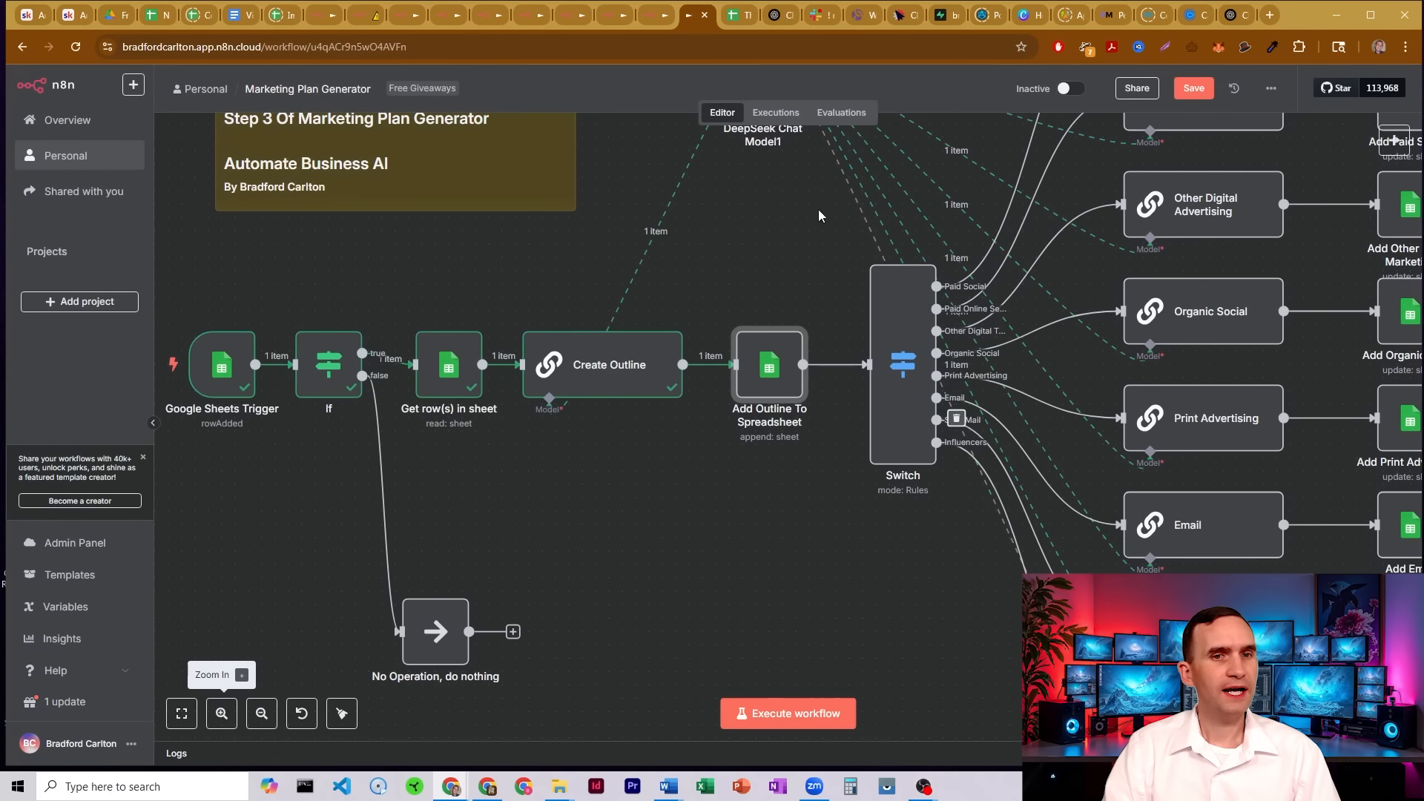
{"action": "left_click", "coordinate": [741, 316]}
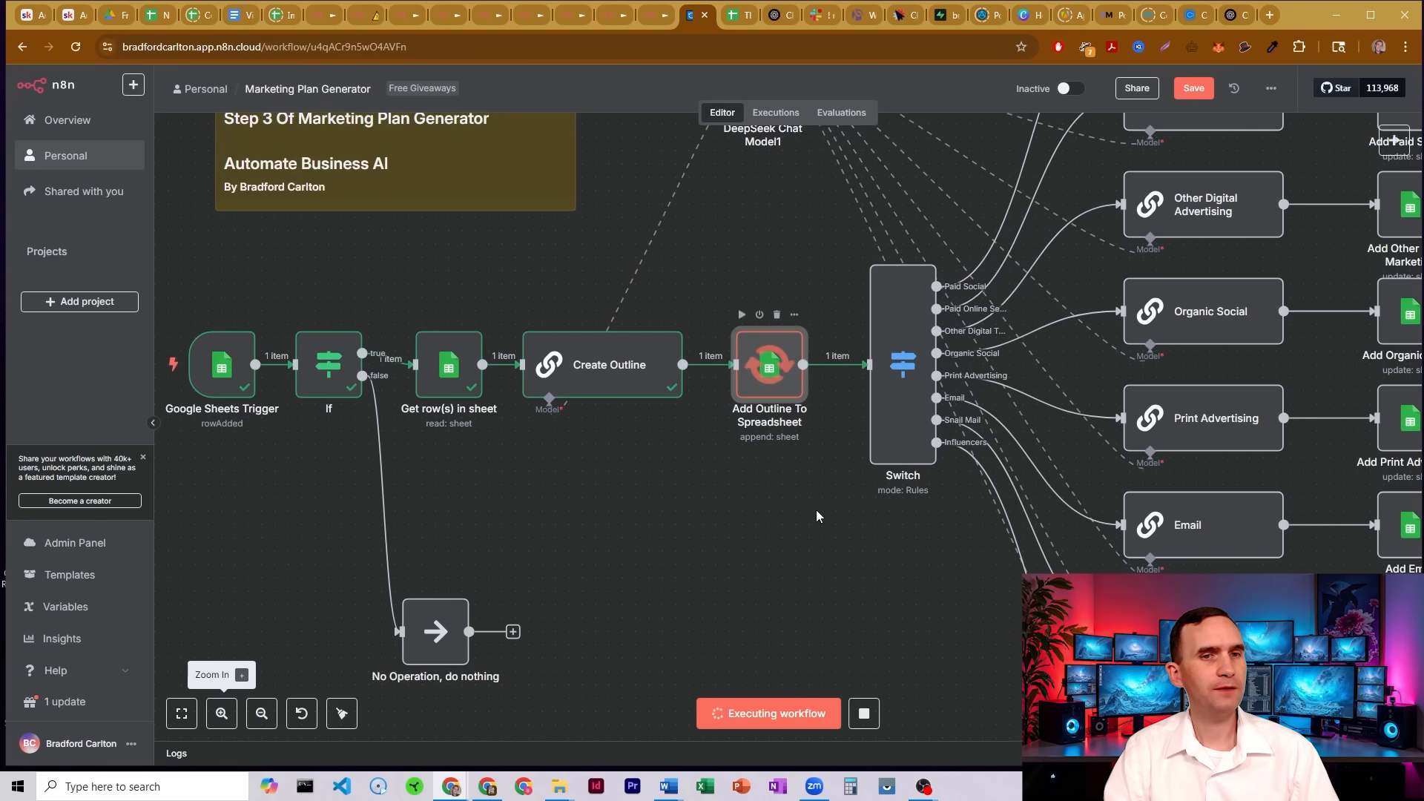
Inspect row 4 on the Marketing Plan Output sheet for the appended product name and marketing plan outline.
{"action": "left_click", "coordinate": [737, 15]}
{"action": "scroll", "coordinate": [269, 422], "scroll_direction": "down", "scroll_amount": 10}
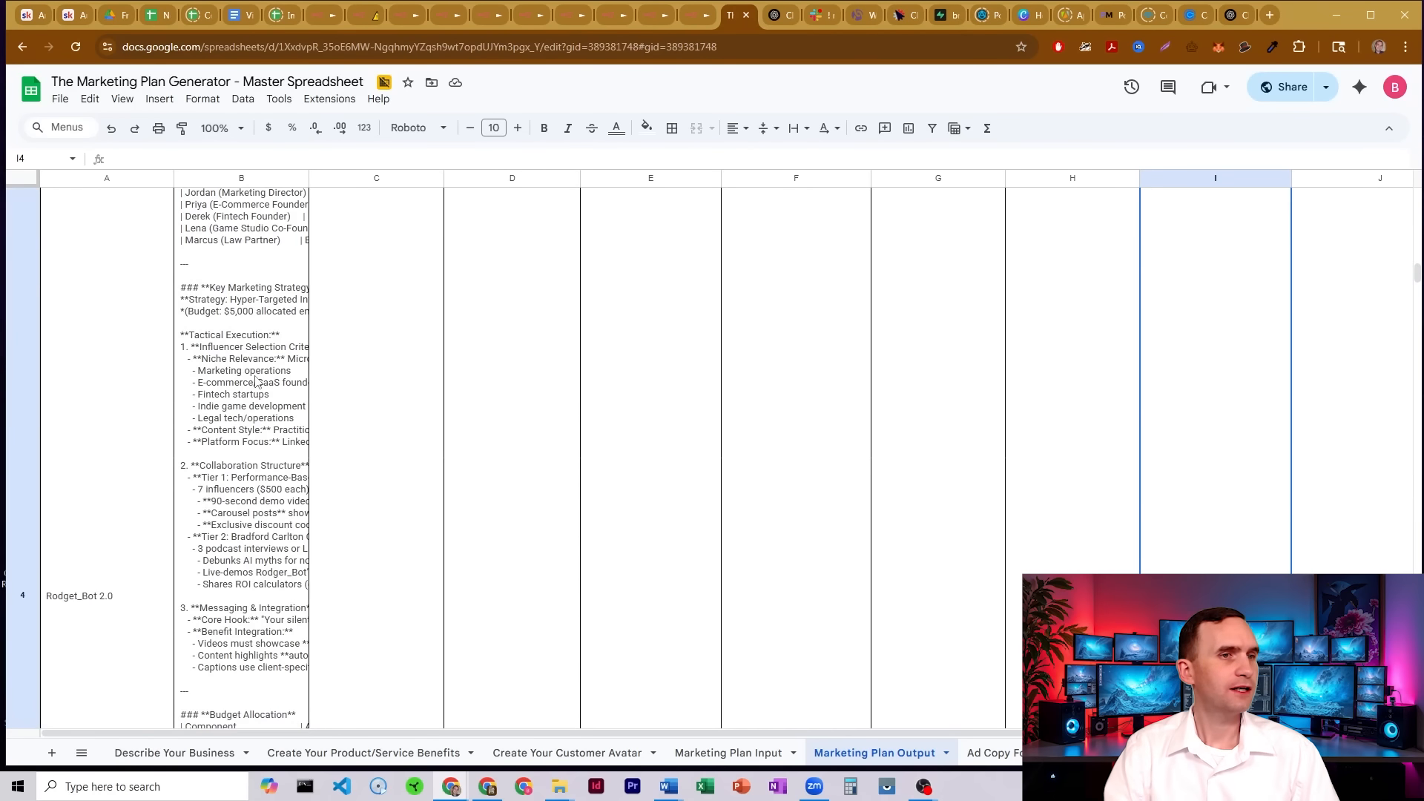
{"action": "scroll", "coordinate": [256, 382], "scroll_direction": "up", "scroll_amount": 3}
{"action": "scroll", "coordinate": [256, 382], "scroll_direction": "up", "scroll_amount": 5}
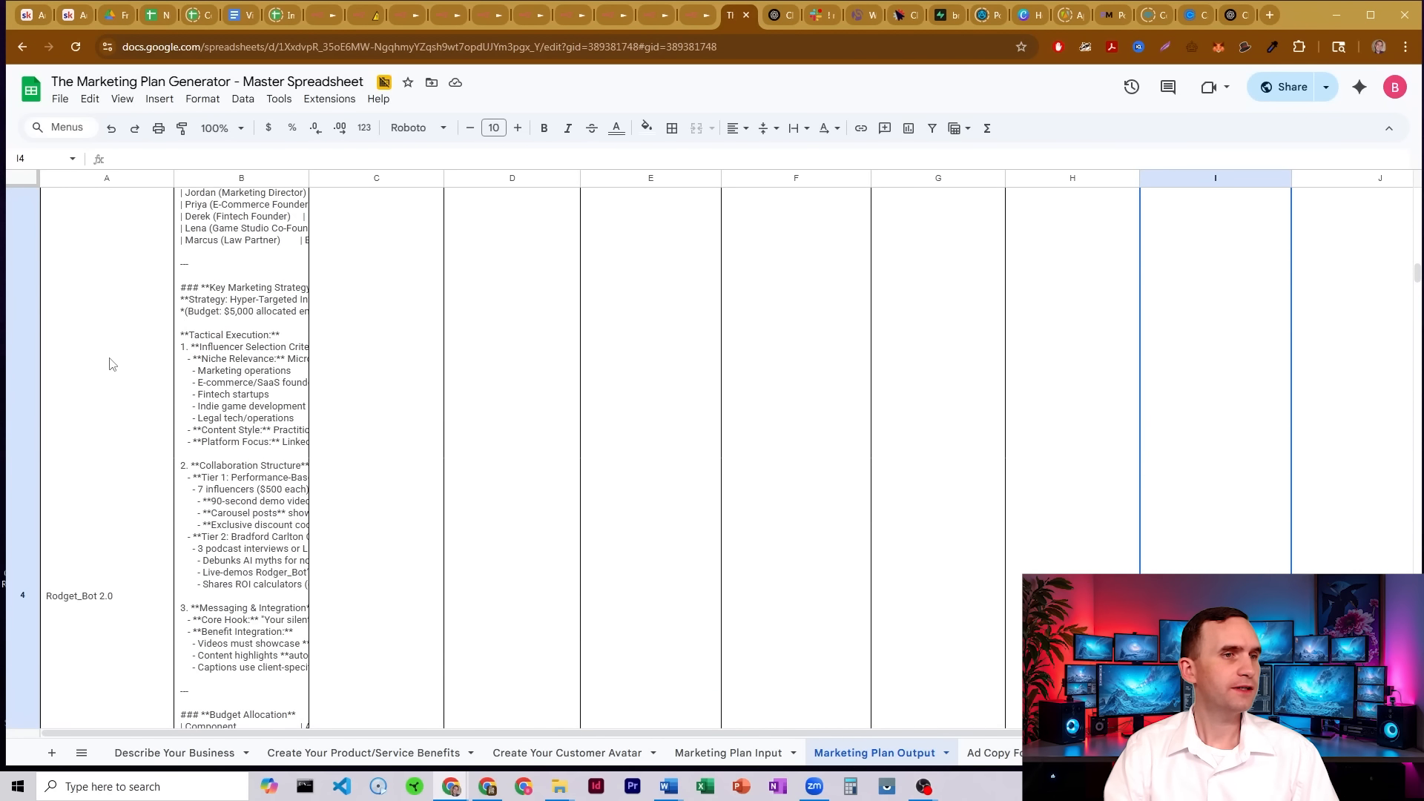
{"action": "left_click", "coordinate": [109, 359]}
{"action": "left_click", "coordinate": [29, 312]}
{"action": "scroll", "coordinate": [211, 351], "scroll_direction": "up", "scroll_amount": 5}
{"action": "scroll", "coordinate": [212, 351], "scroll_direction": "down", "scroll_amount": 7}
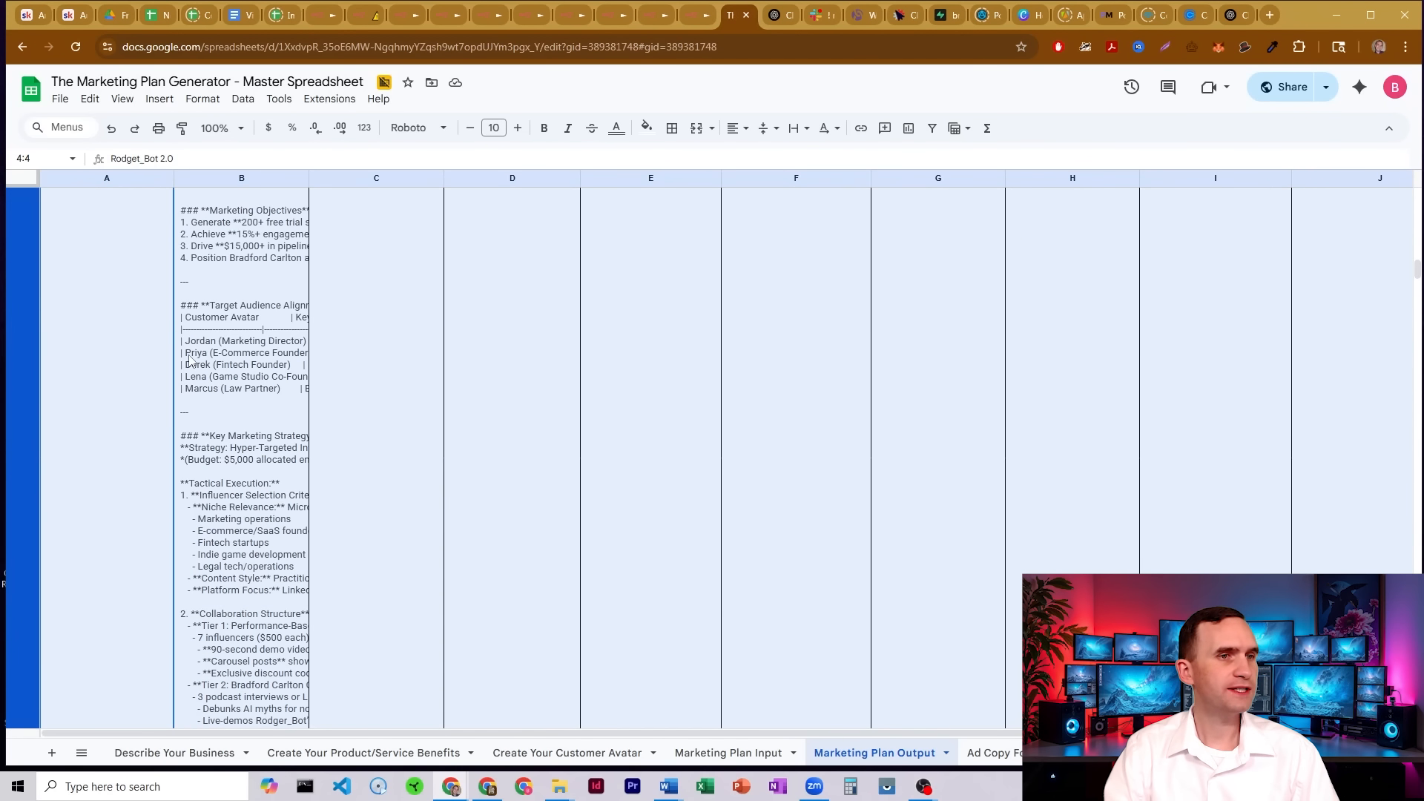
Back in n8n, execute the Switch node and follow its output branch to the Influencers node.
{"action": "left_click", "coordinate": [763, 20]}
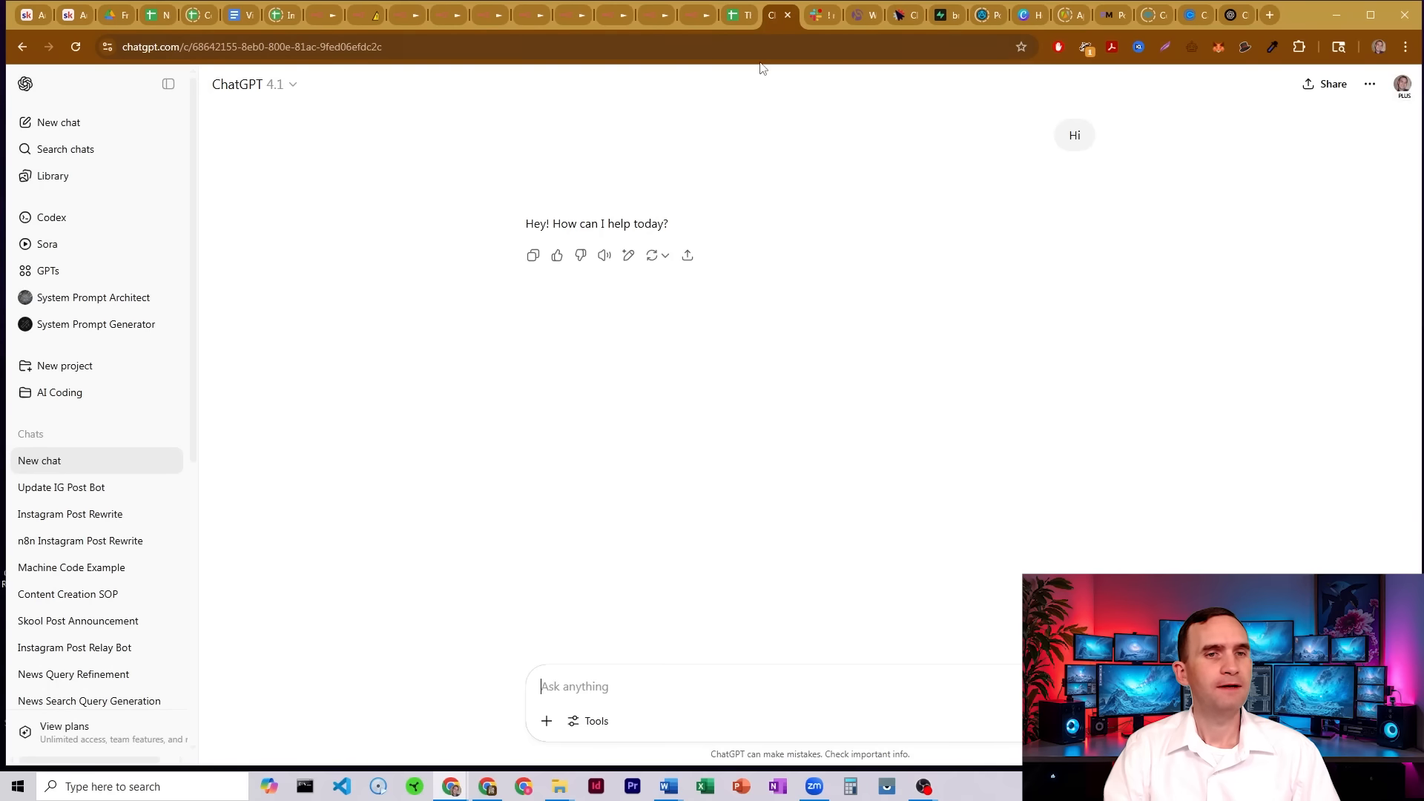
{"action": "left_click", "coordinate": [697, 14]}
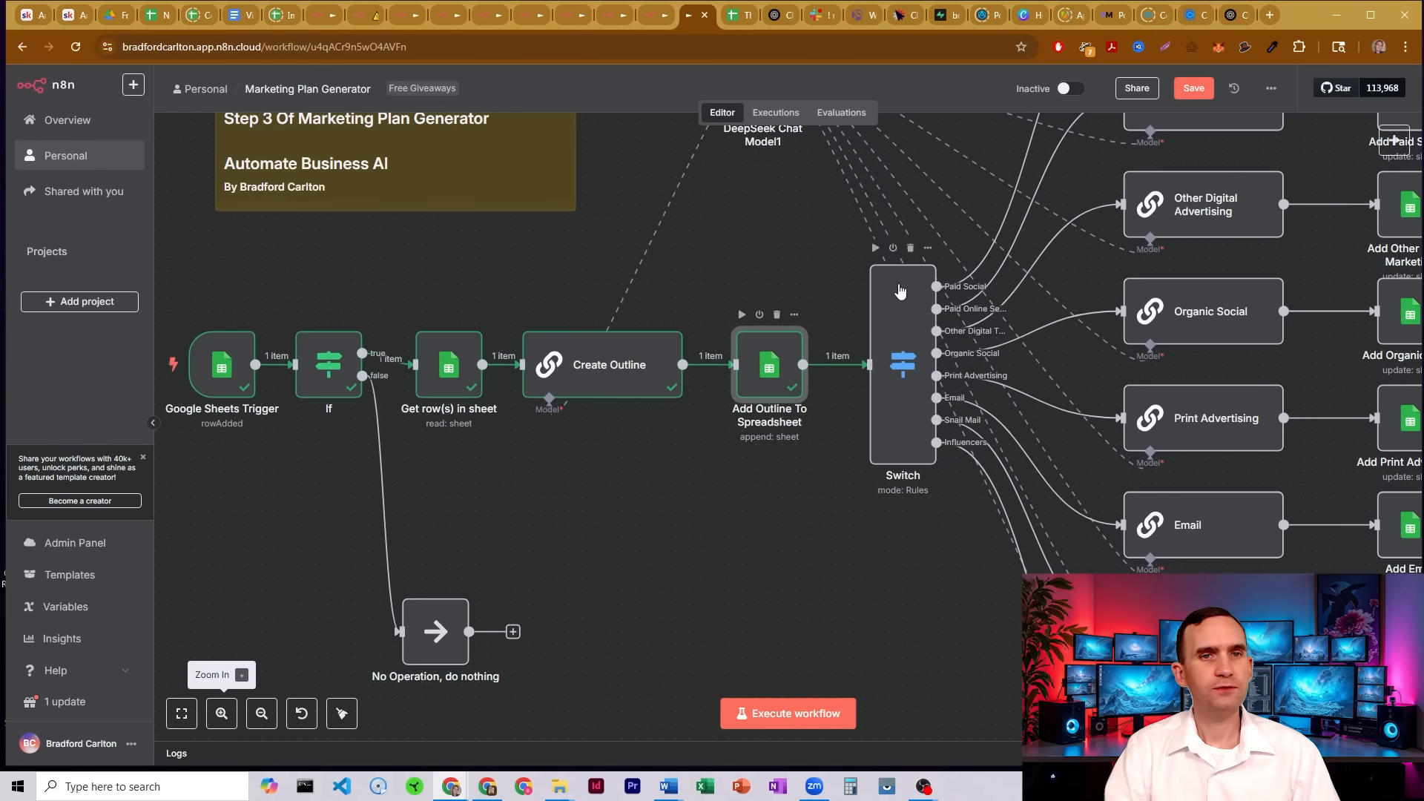
{"action": "left_click", "coordinate": [875, 248]}
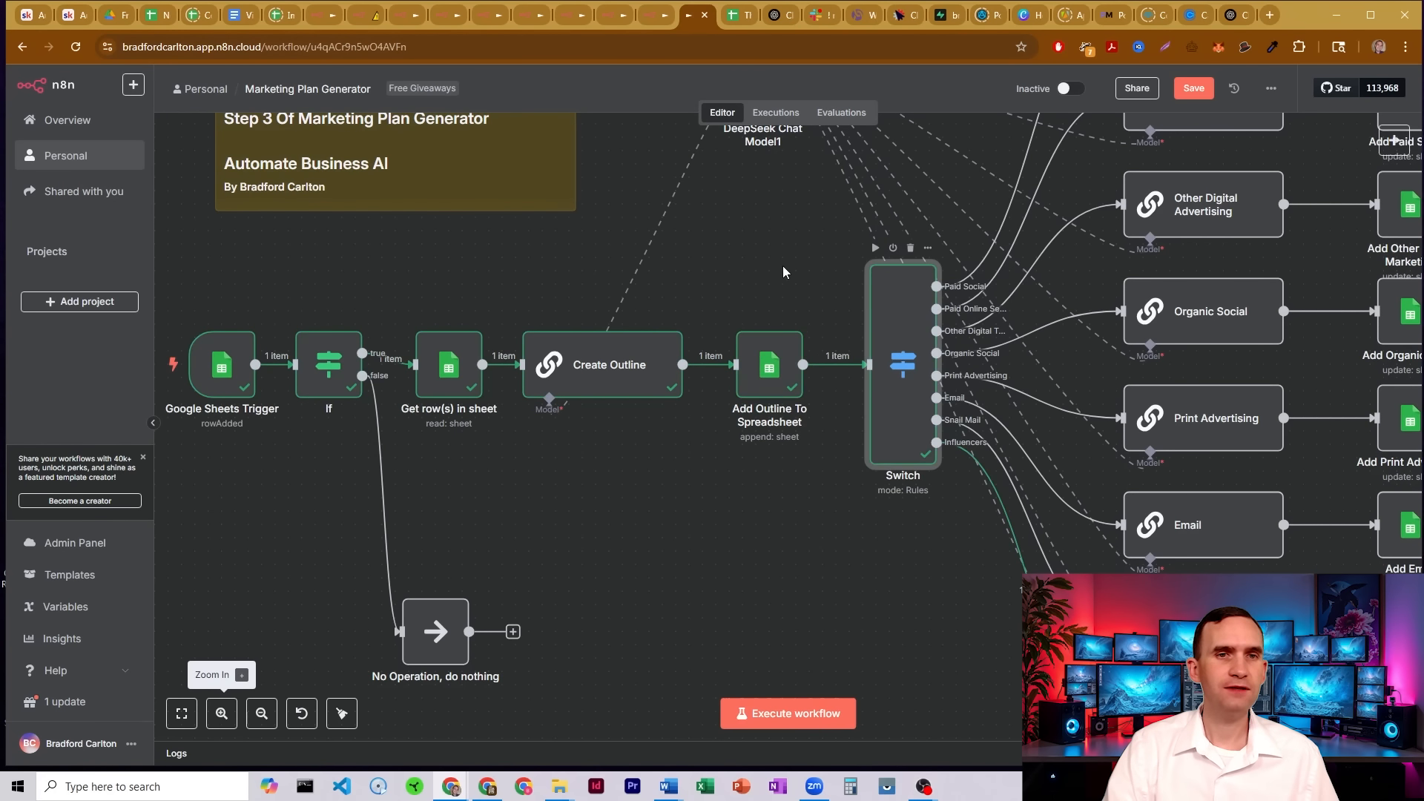
{"action": "left_click_drag", "start_coordinate": [895, 603], "coordinate": [625, 481]}
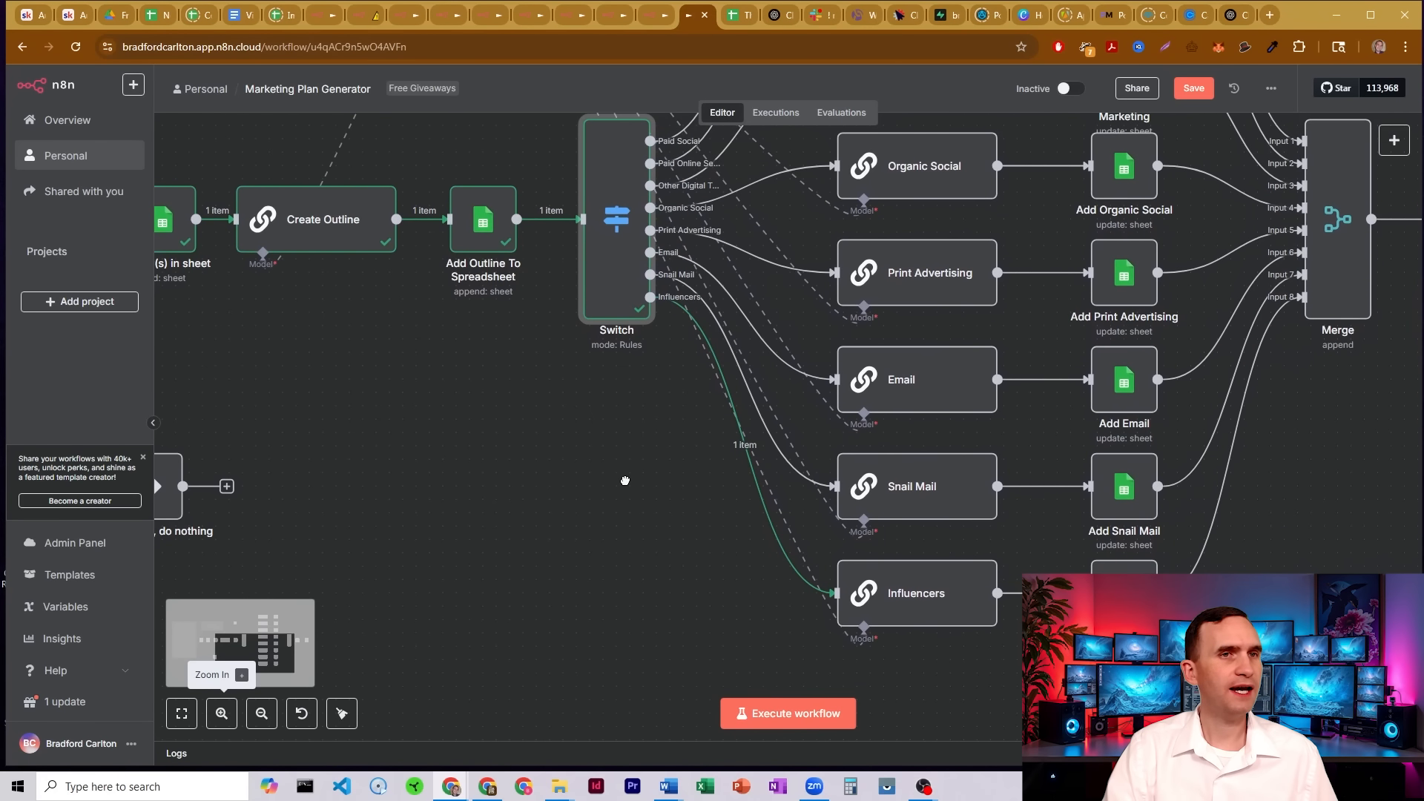
Check row 2's Include strategy columns on the Marketing Plan Input sheet, through Include Influencer Strategies.
{"action": "left_click", "coordinate": [742, 14]}
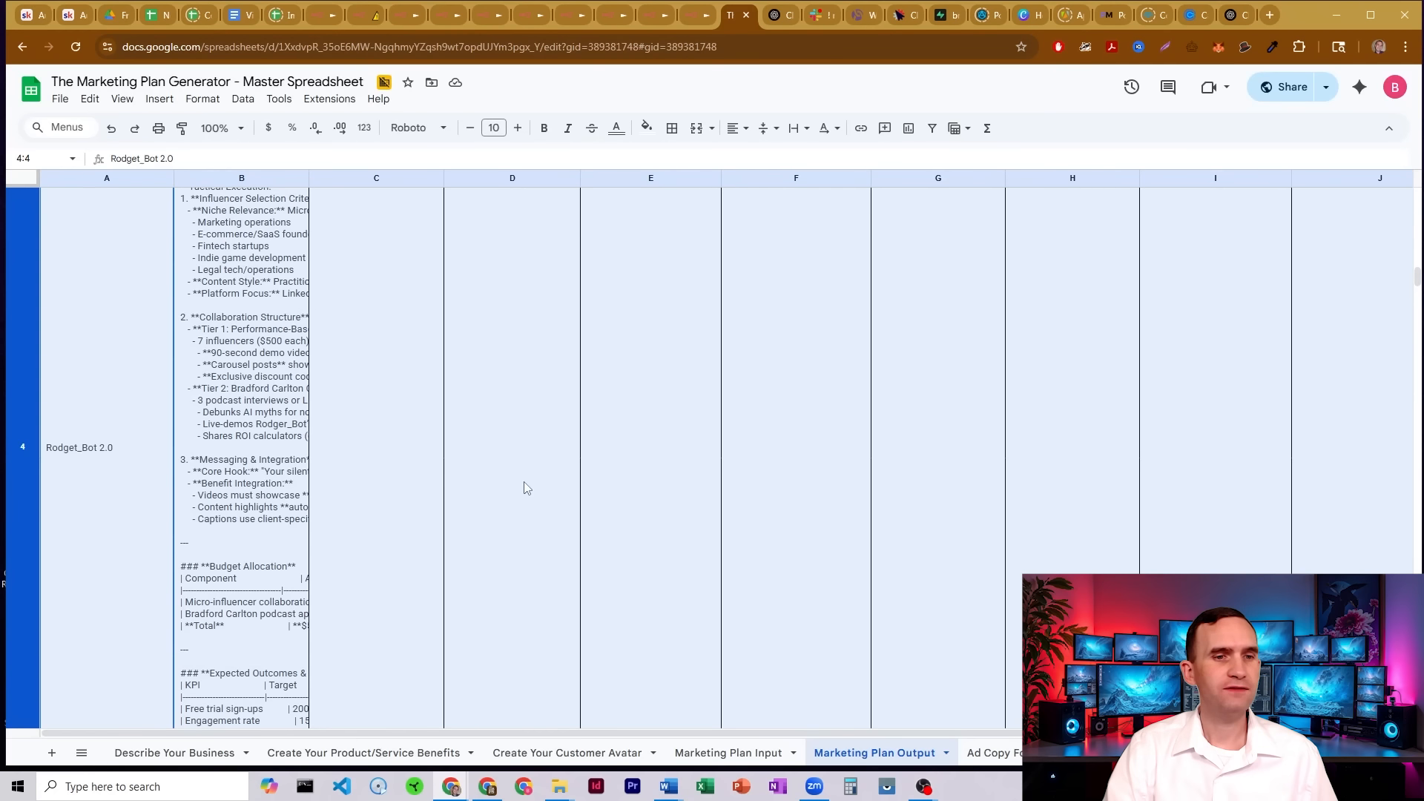
{"action": "left_click", "coordinate": [701, 753]}
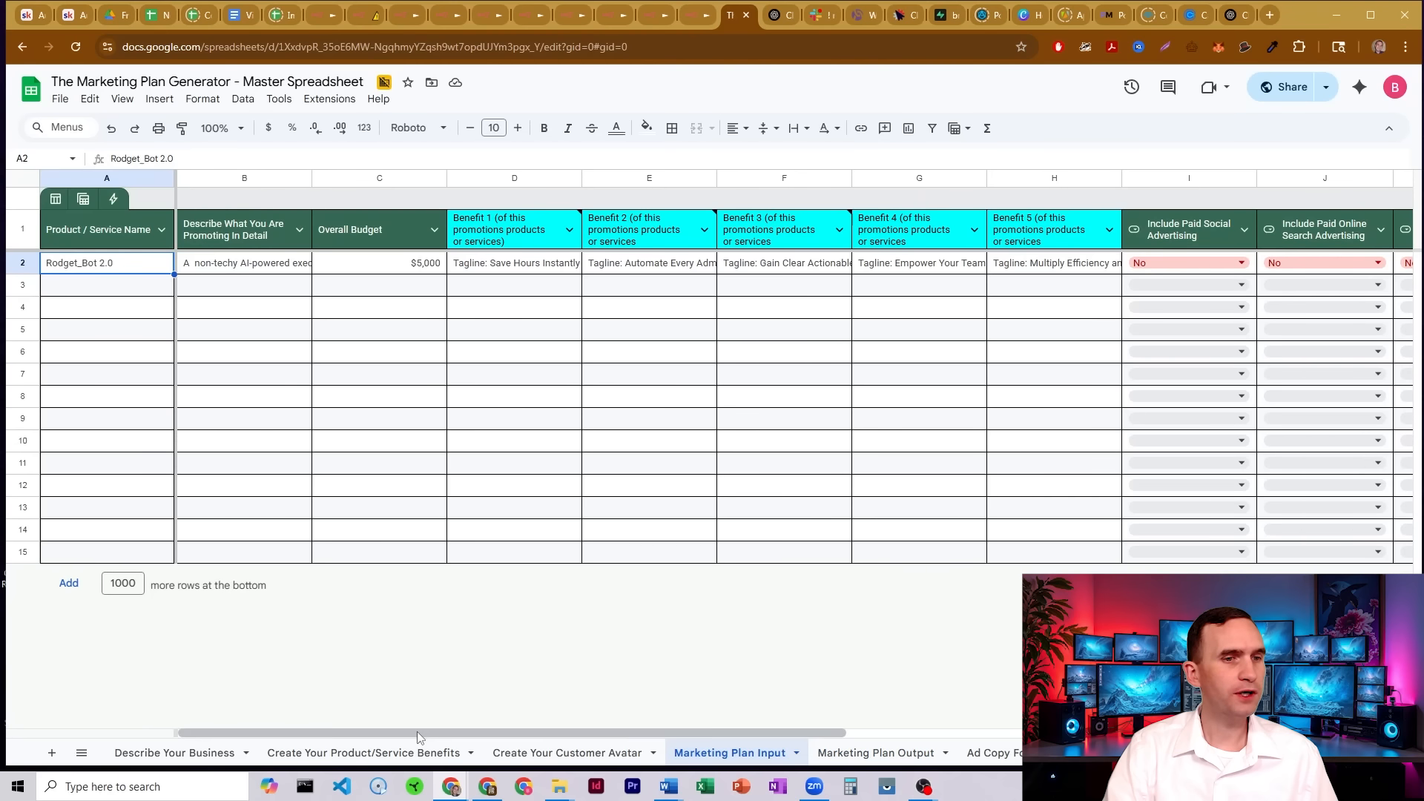
{"action": "left_click_drag", "start_coordinate": [436, 738], "coordinate": [986, 738]}
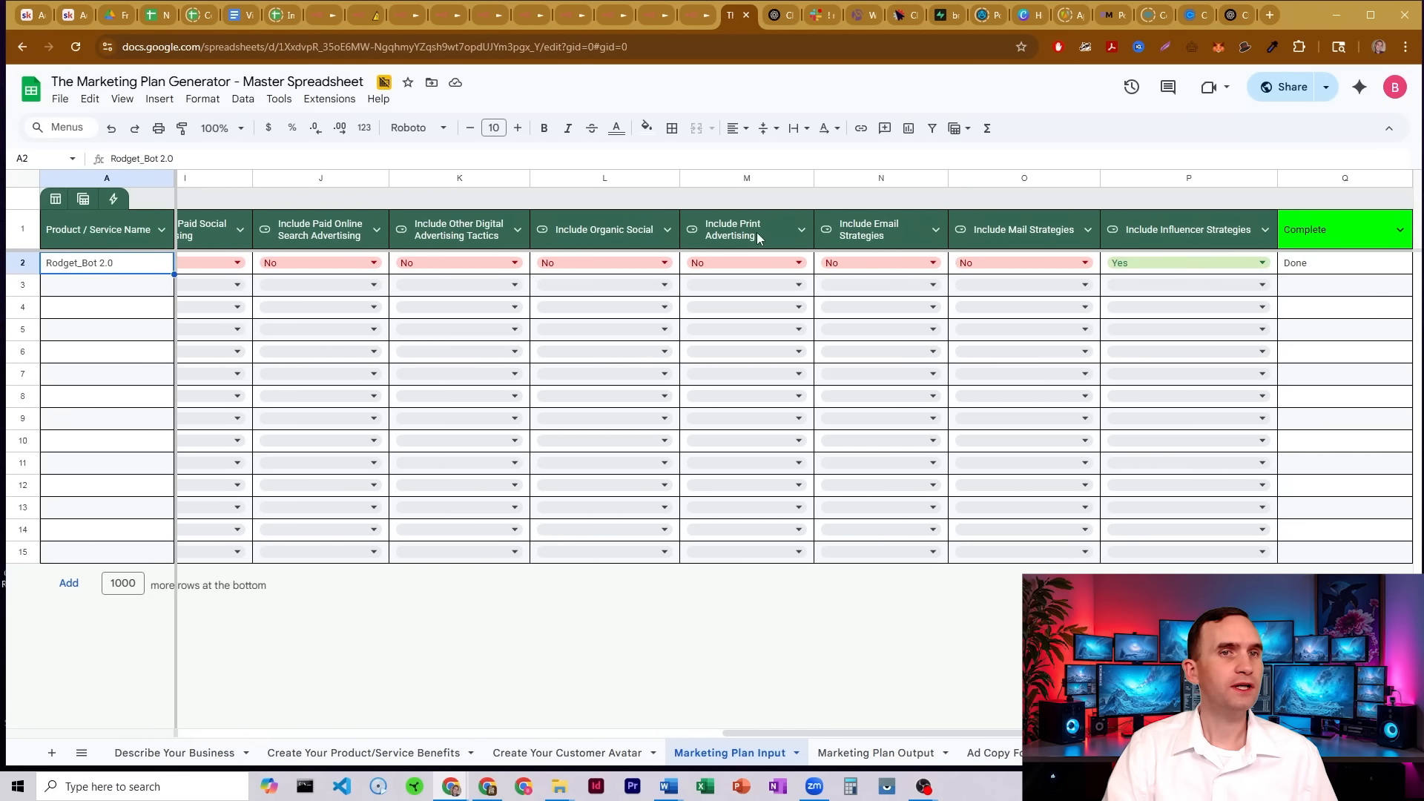
In n8n, execute the Influencers node and locate the Add Influencers node connected after it.
{"action": "left_click", "coordinate": [691, 17]}
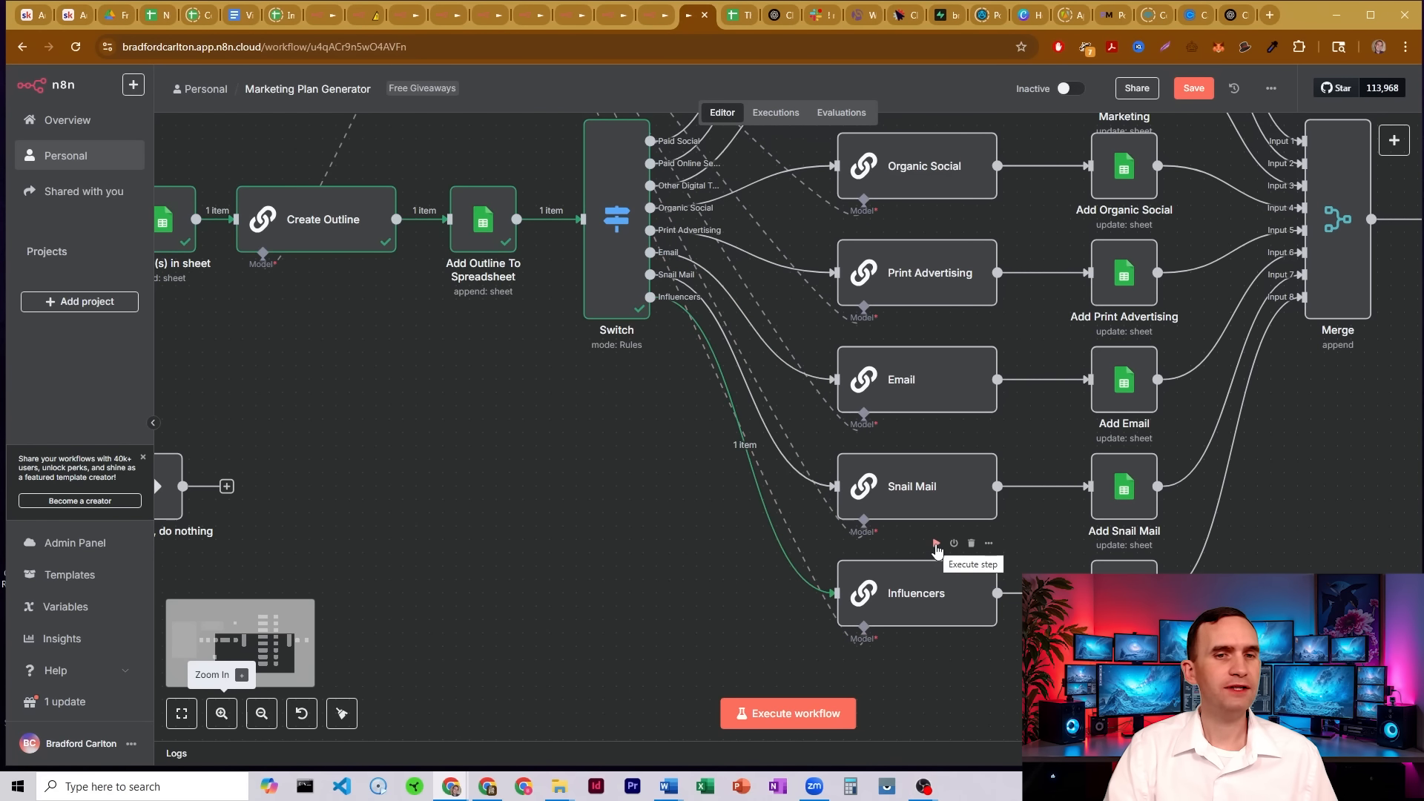
{"action": "left_click", "coordinate": [935, 543]}
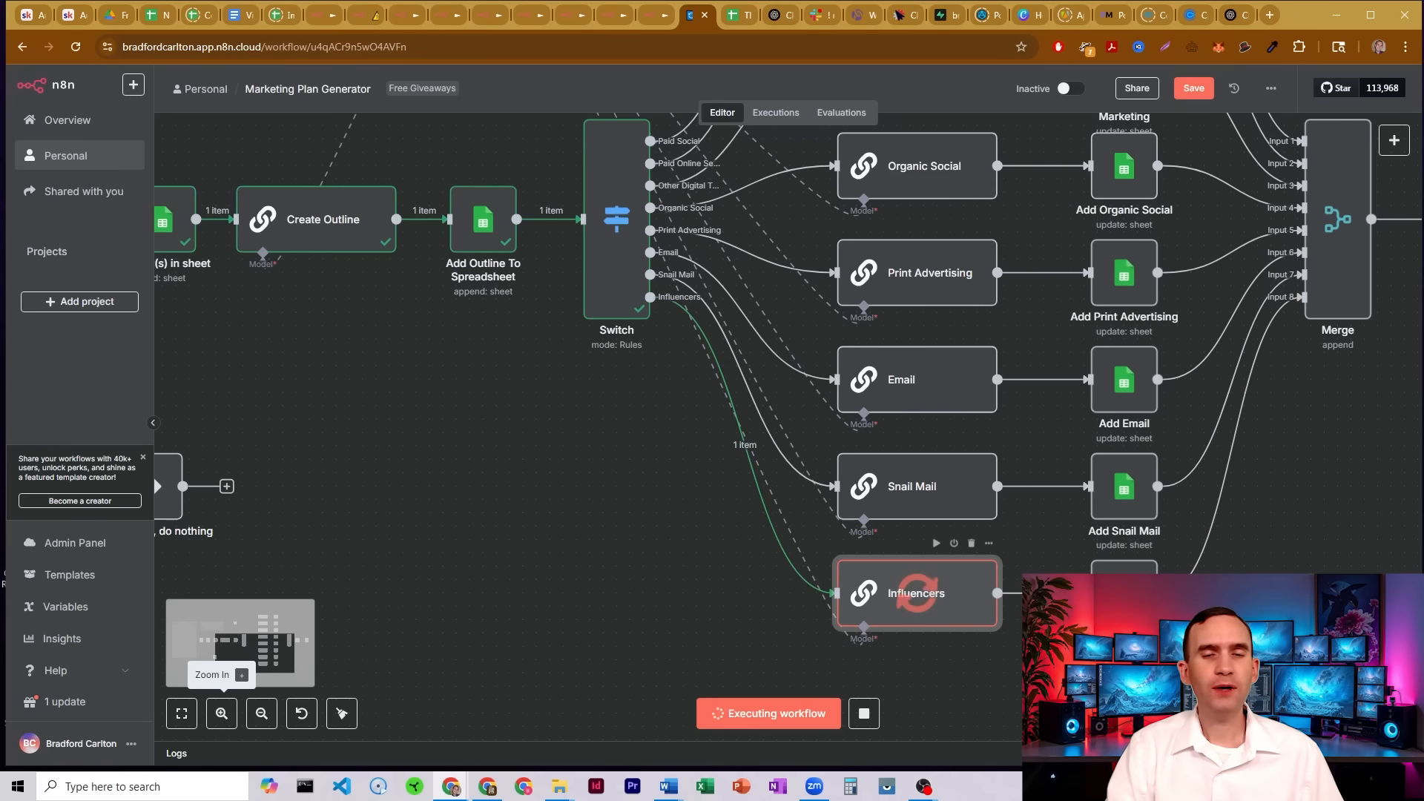
{"action": "left_click_drag", "start_coordinate": [1294, 590], "coordinate": [893, 343]}
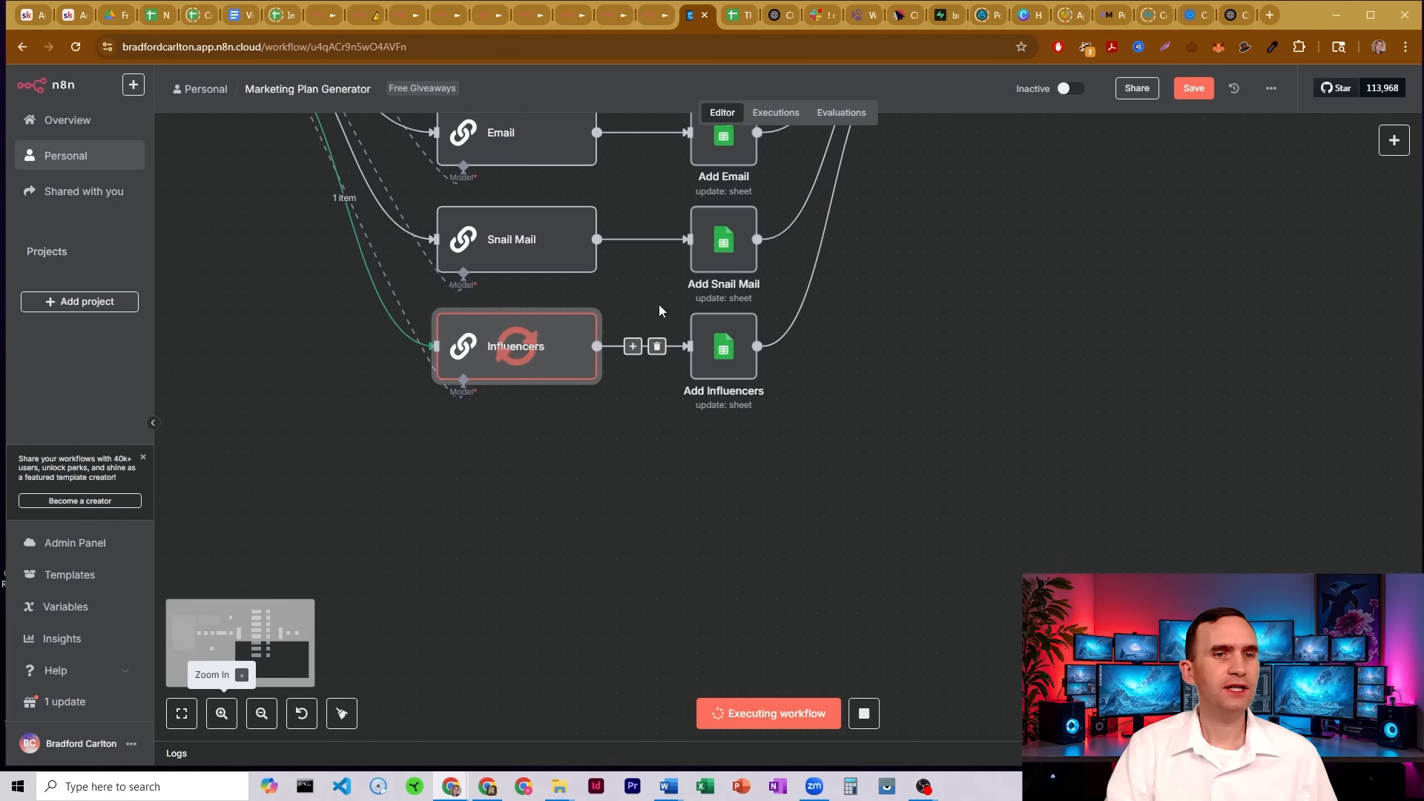
{"action": "mouse_move", "coordinate": [719, 370]}
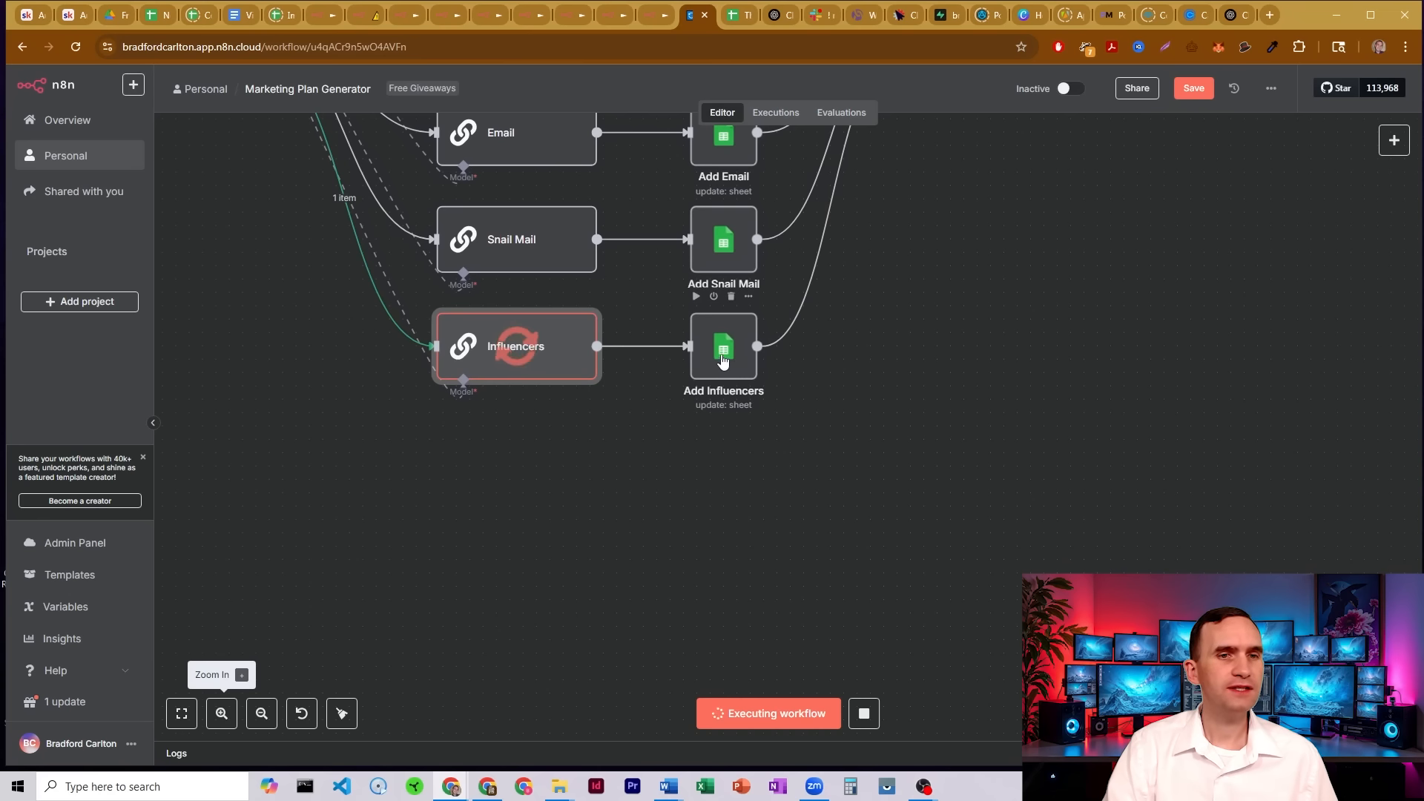
Open the Add Influencers node and review the available Google Sheets operations, keeping Update Row.
{"action": "left_click_drag", "start_coordinate": [279, 315], "coordinate": [731, 535]}
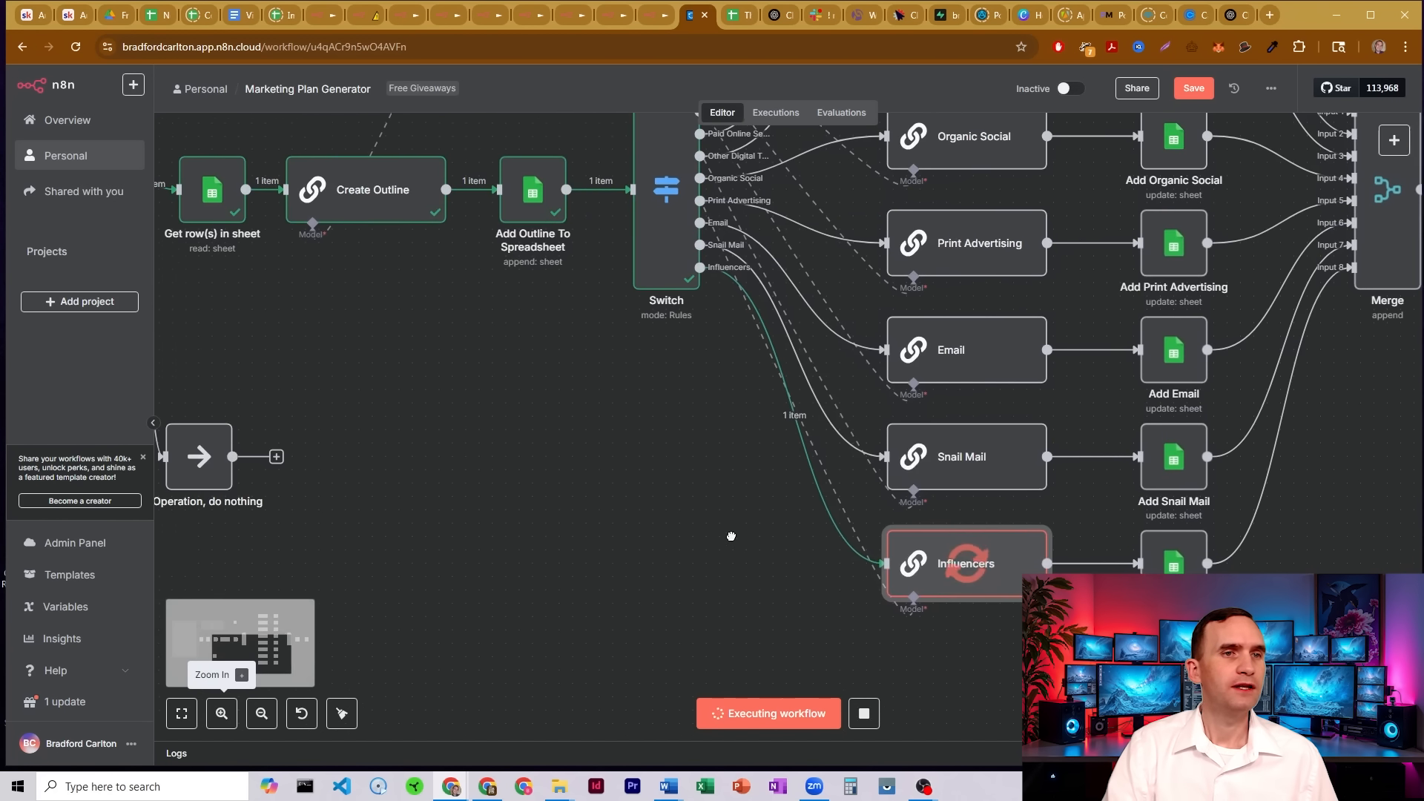
{"action": "left_click_drag", "start_coordinate": [590, 445], "coordinate": [348, 295]}
{"action": "double_click", "coordinate": [924, 413]}
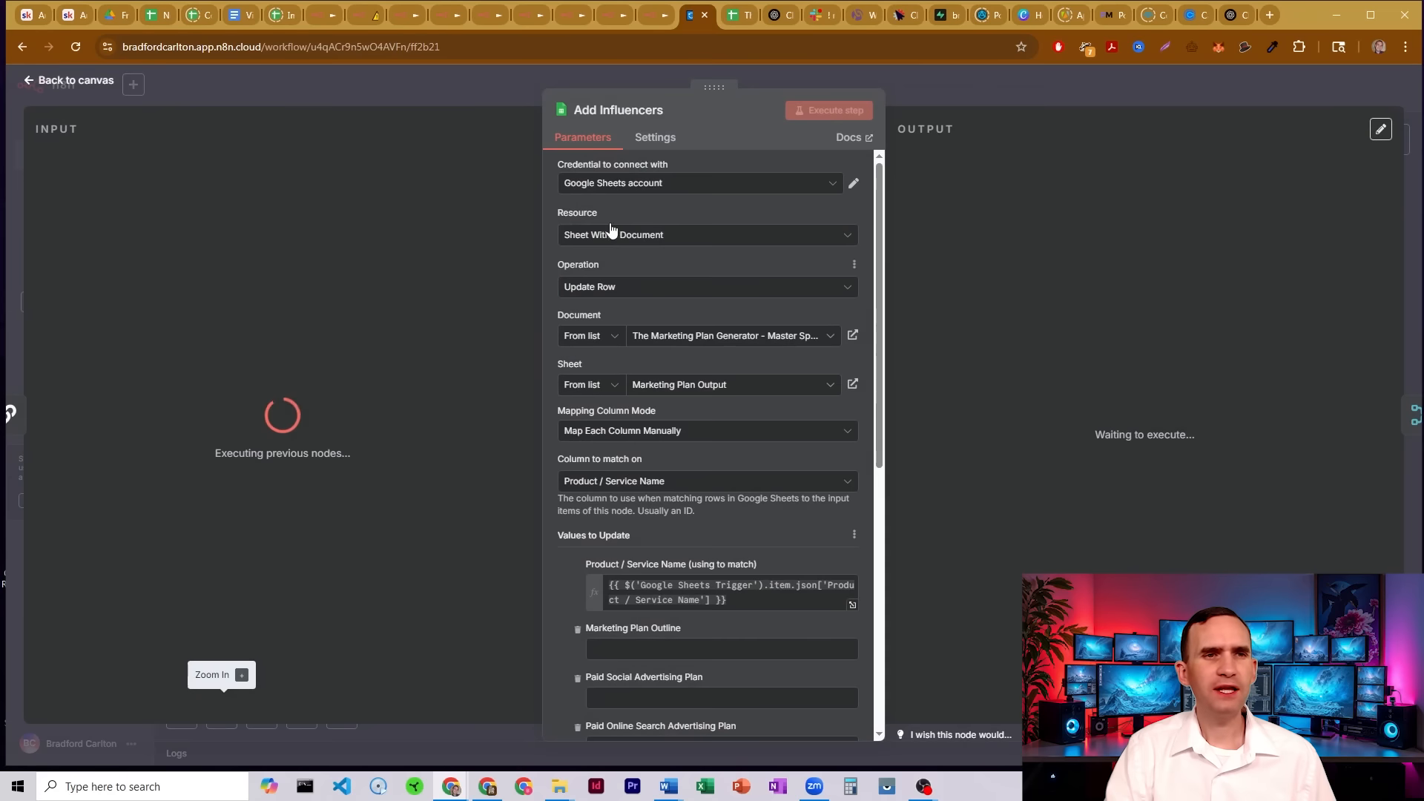
{"action": "left_click", "coordinate": [809, 289]}
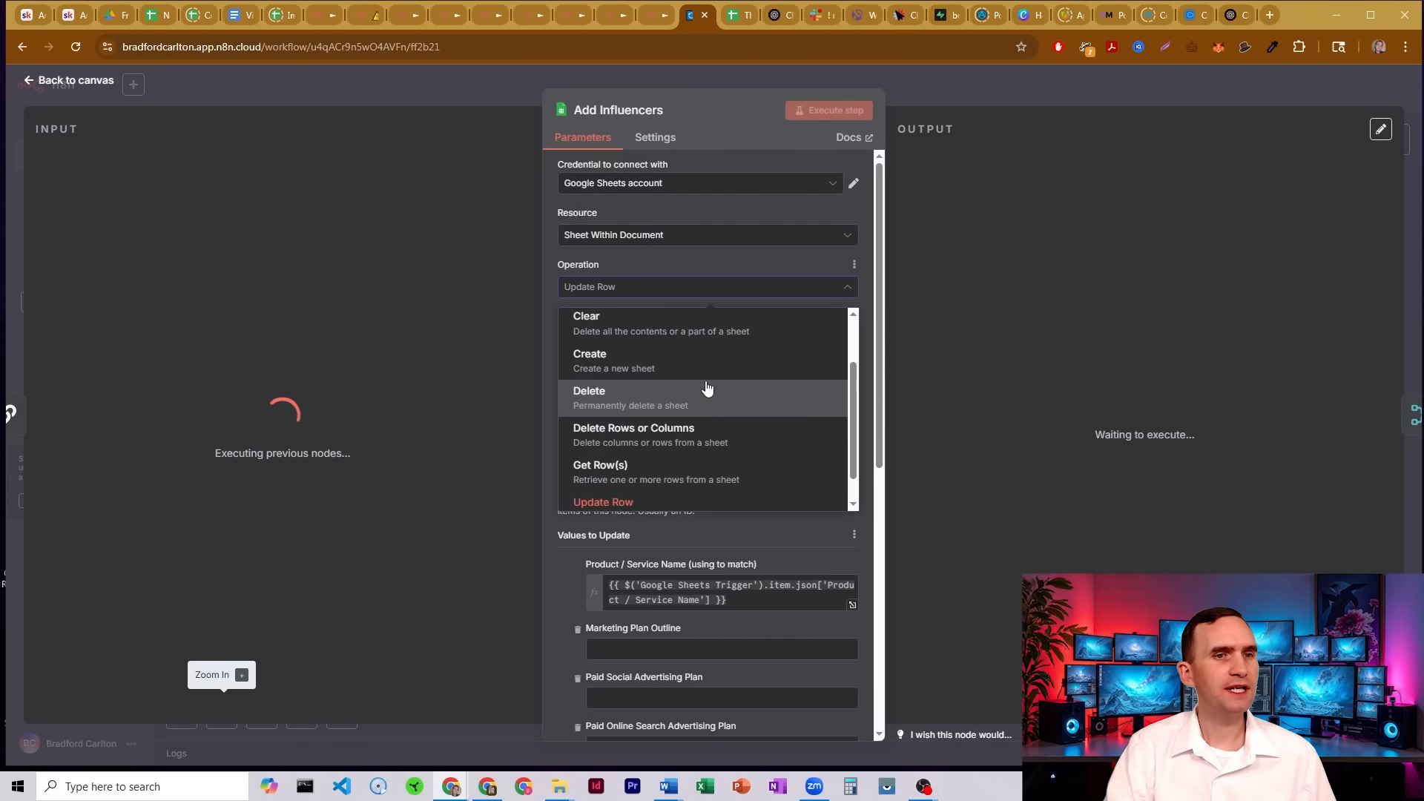
{"action": "scroll", "coordinate": [668, 371], "scroll_direction": "up", "scroll_amount": 2}
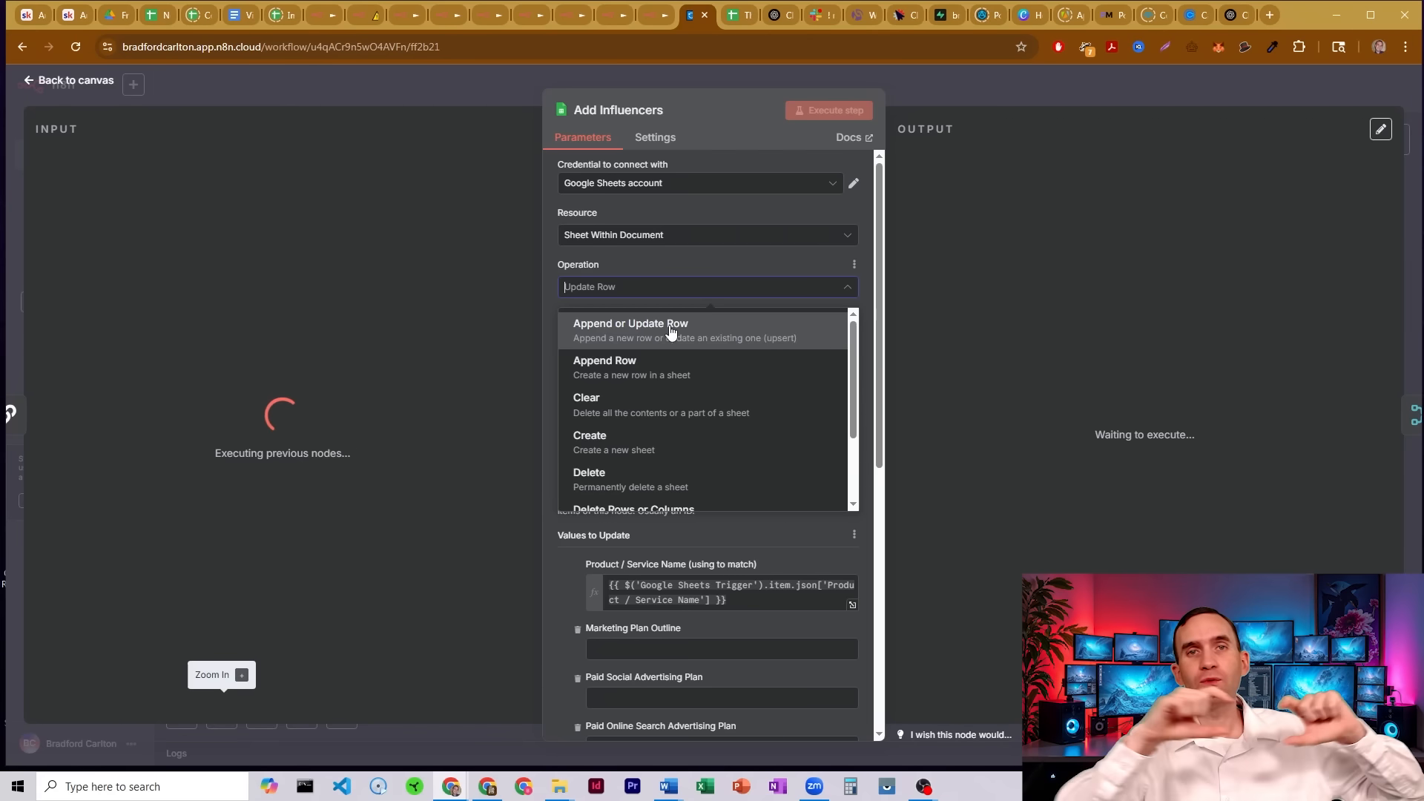
{"action": "left_click", "coordinate": [672, 264]}
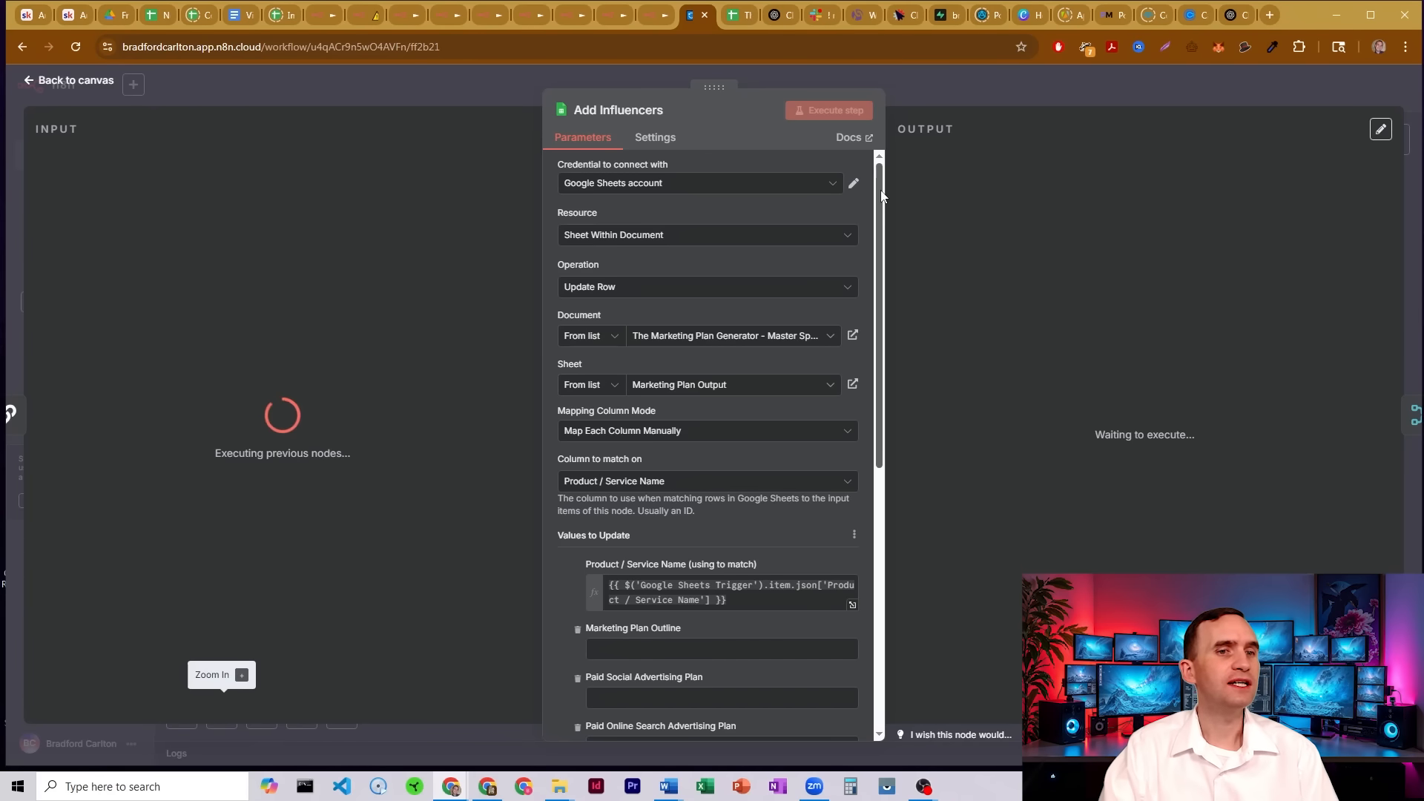
Review the columns available for matching in Add Influencers and choose Product / Service Name.
{"action": "scroll", "coordinate": [670, 293], "scroll_direction": "down", "scroll_amount": 3}
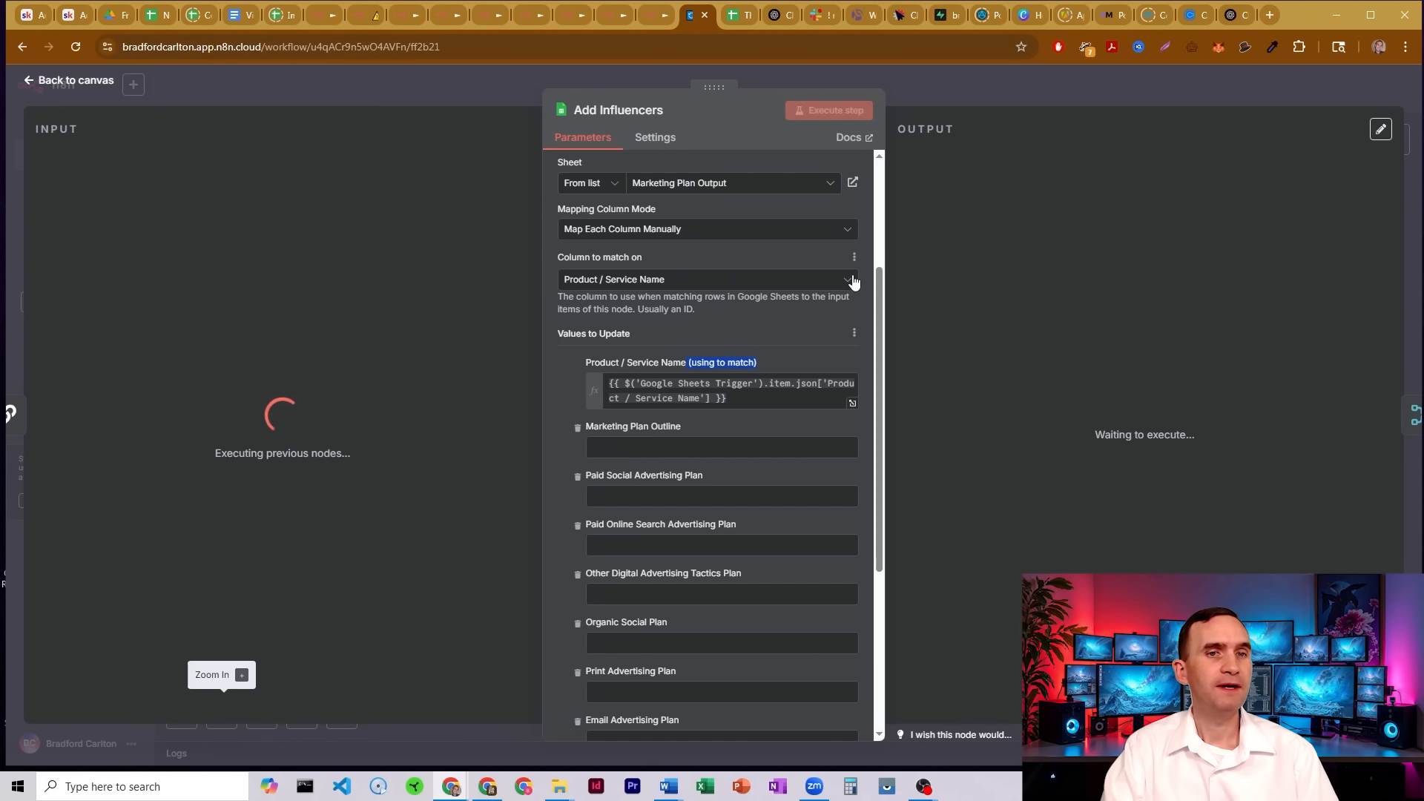
{"action": "left_click", "coordinate": [667, 281]}
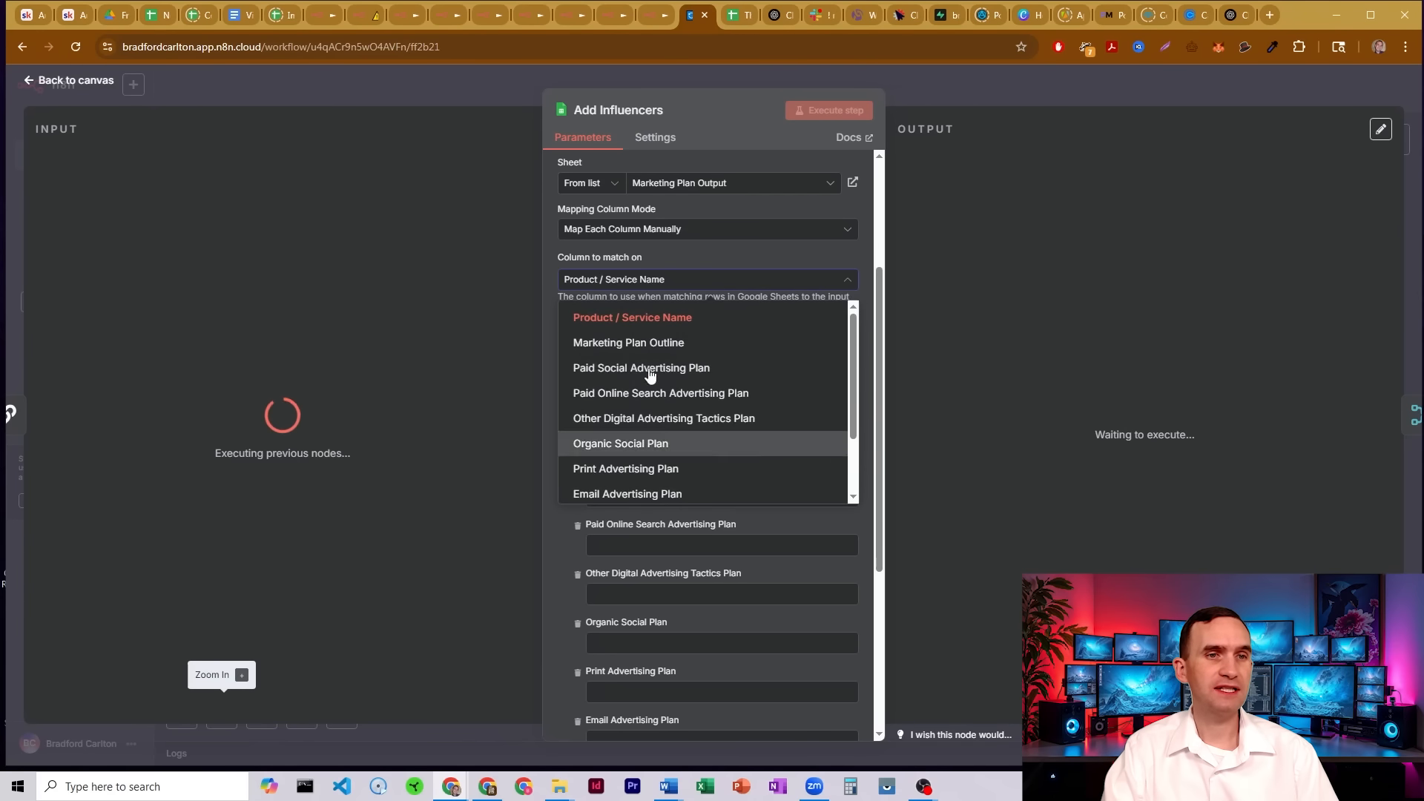
{"action": "left_click", "coordinate": [694, 318]}
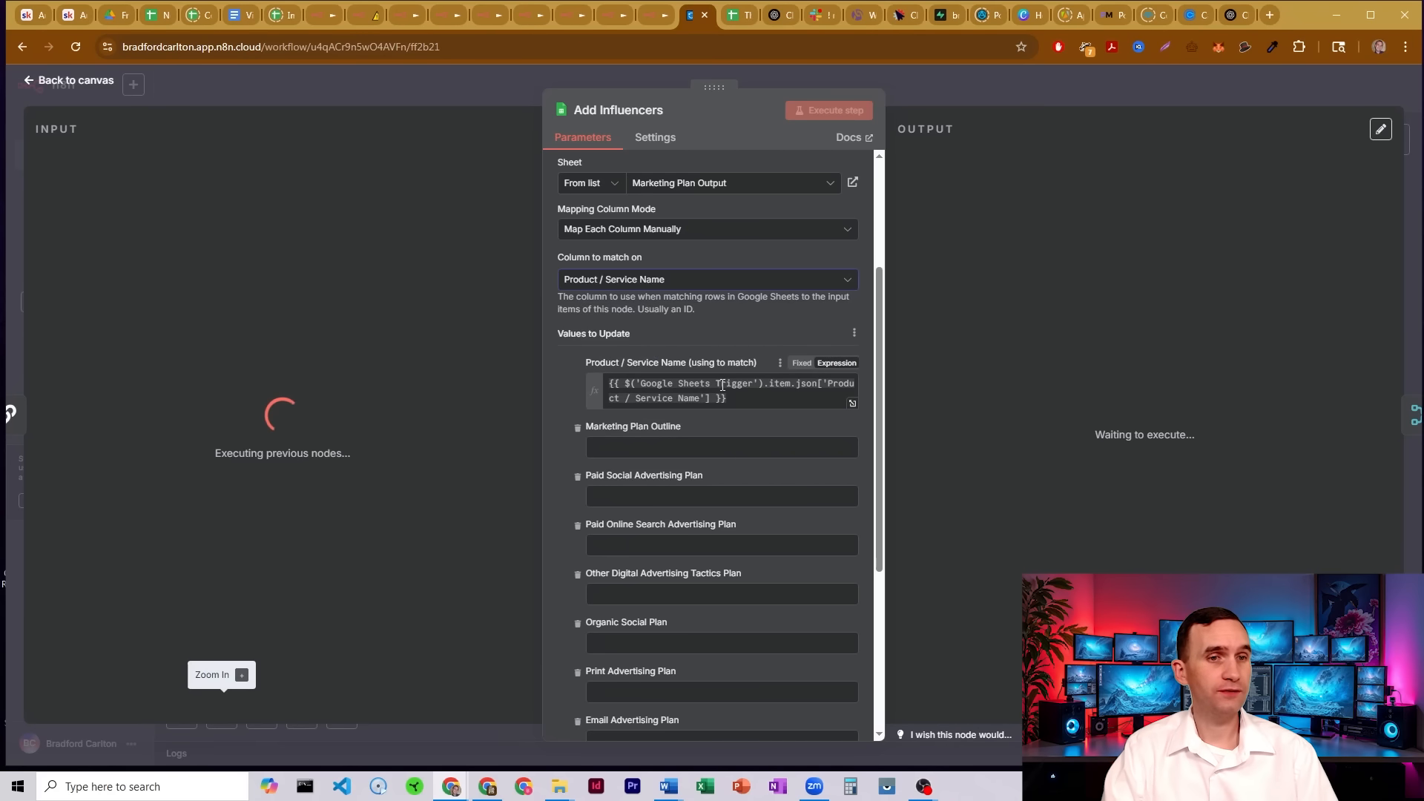
In the master spreadsheet, highlight the Product / Service Name column on the Marketing Plan Output sheet.
{"action": "left_click", "coordinate": [734, 15]}
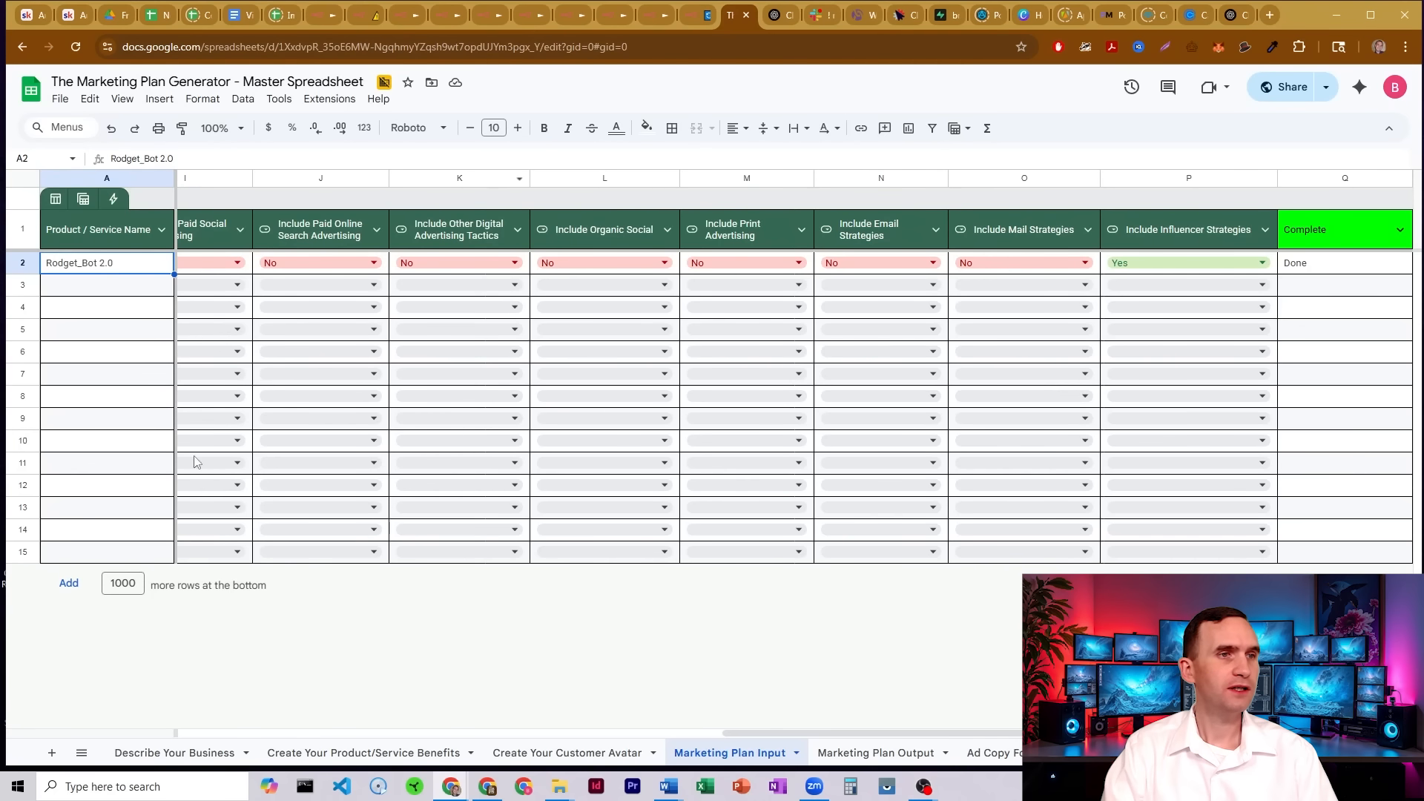
{"action": "left_click", "coordinate": [858, 752]}
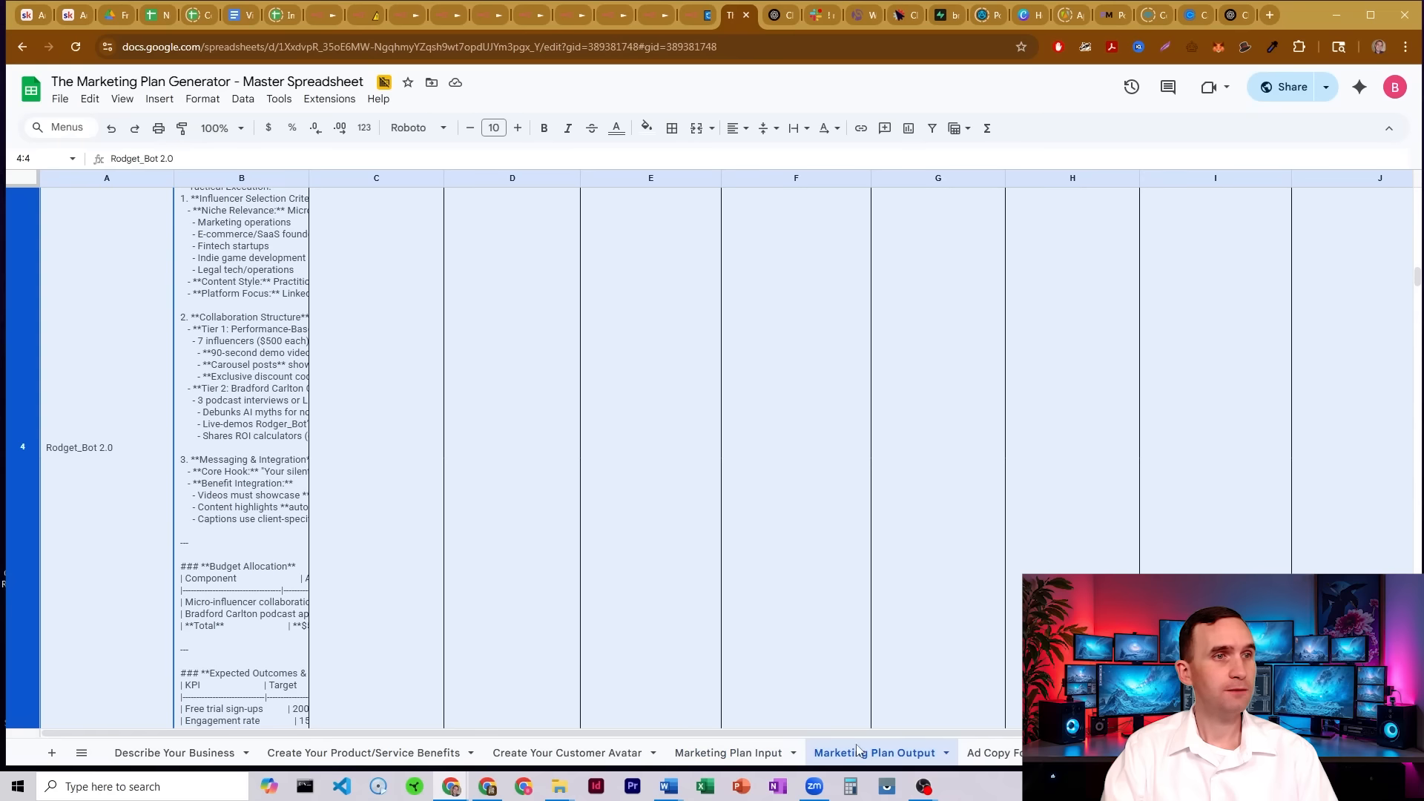
{"action": "scroll", "coordinate": [115, 356], "scroll_direction": "up", "scroll_amount": 15}
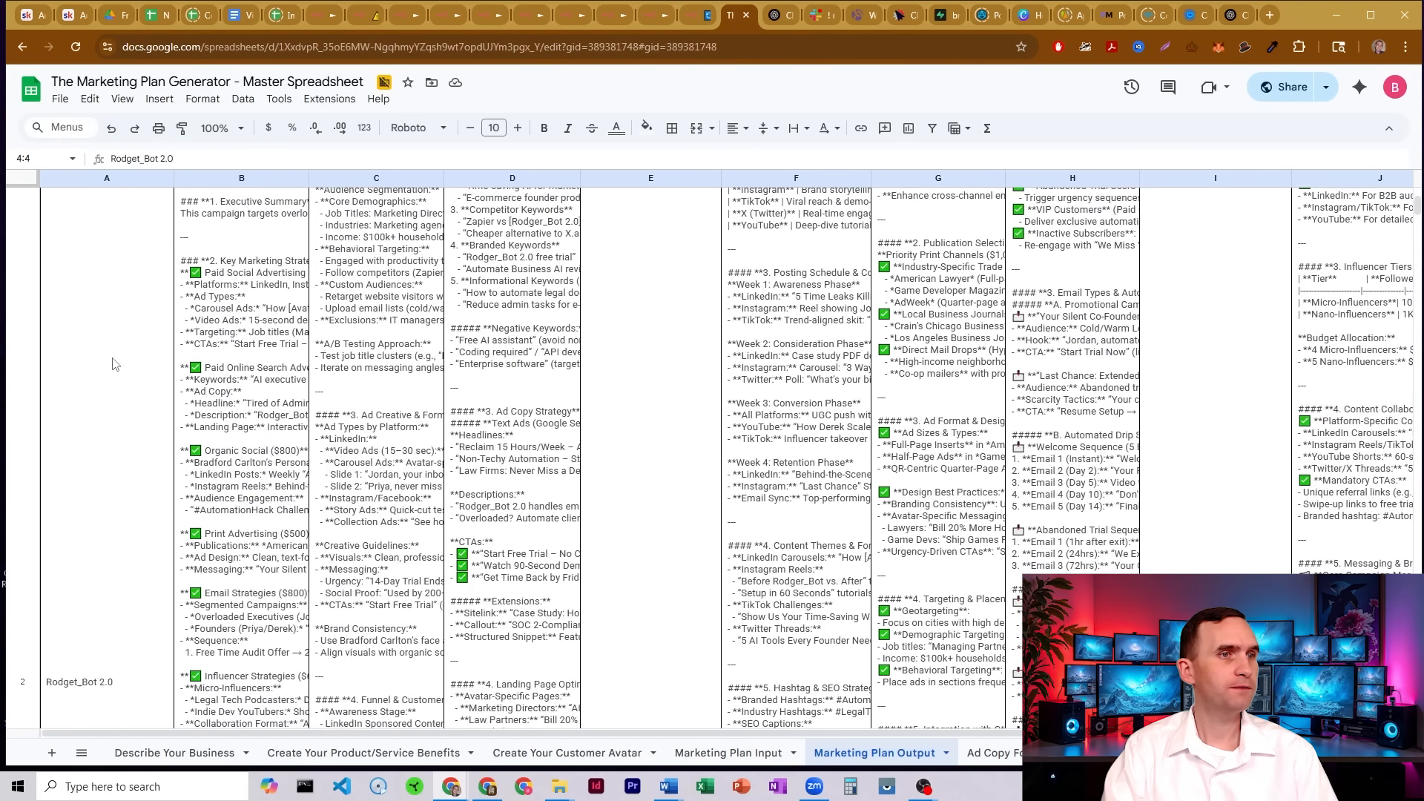
{"action": "left_click", "coordinate": [110, 176]}
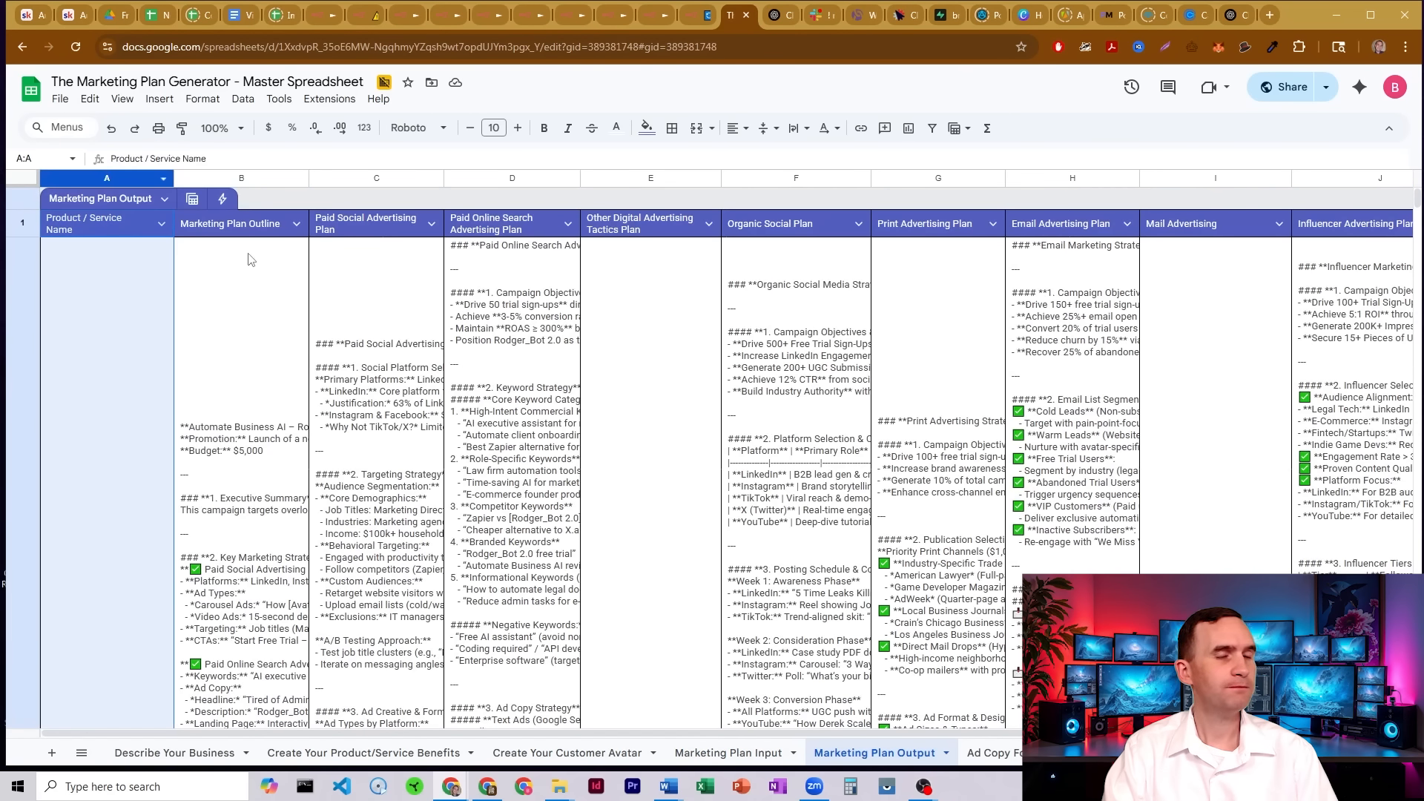
Back in n8n, inspect Add Influencers' Product / Service Name match expression and its Influencer Advertising Plan mapping.
{"action": "left_click", "coordinate": [706, 23]}
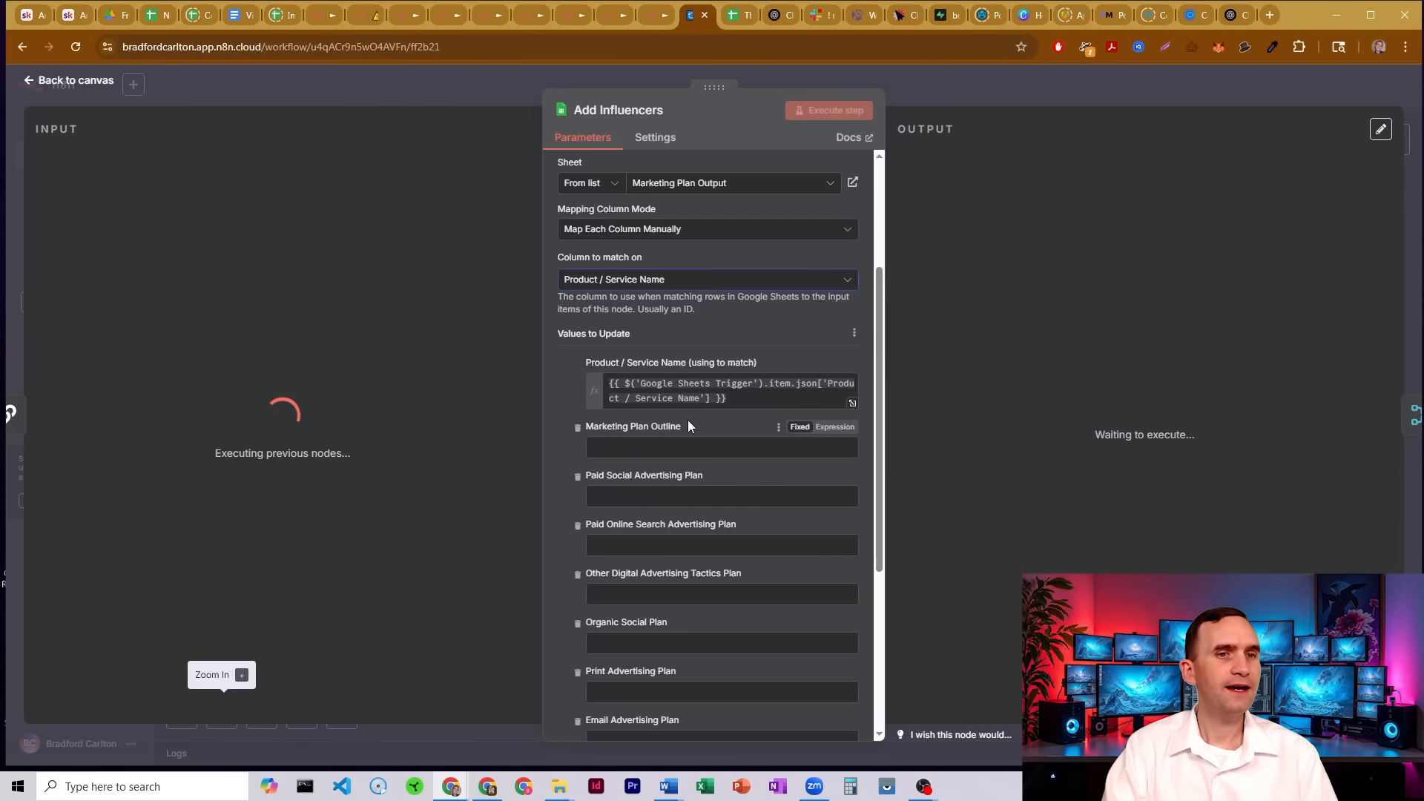
{"action": "left_click_drag", "start_coordinate": [728, 399], "coordinate": [611, 390]}
{"action": "left_click", "coordinate": [701, 387]}
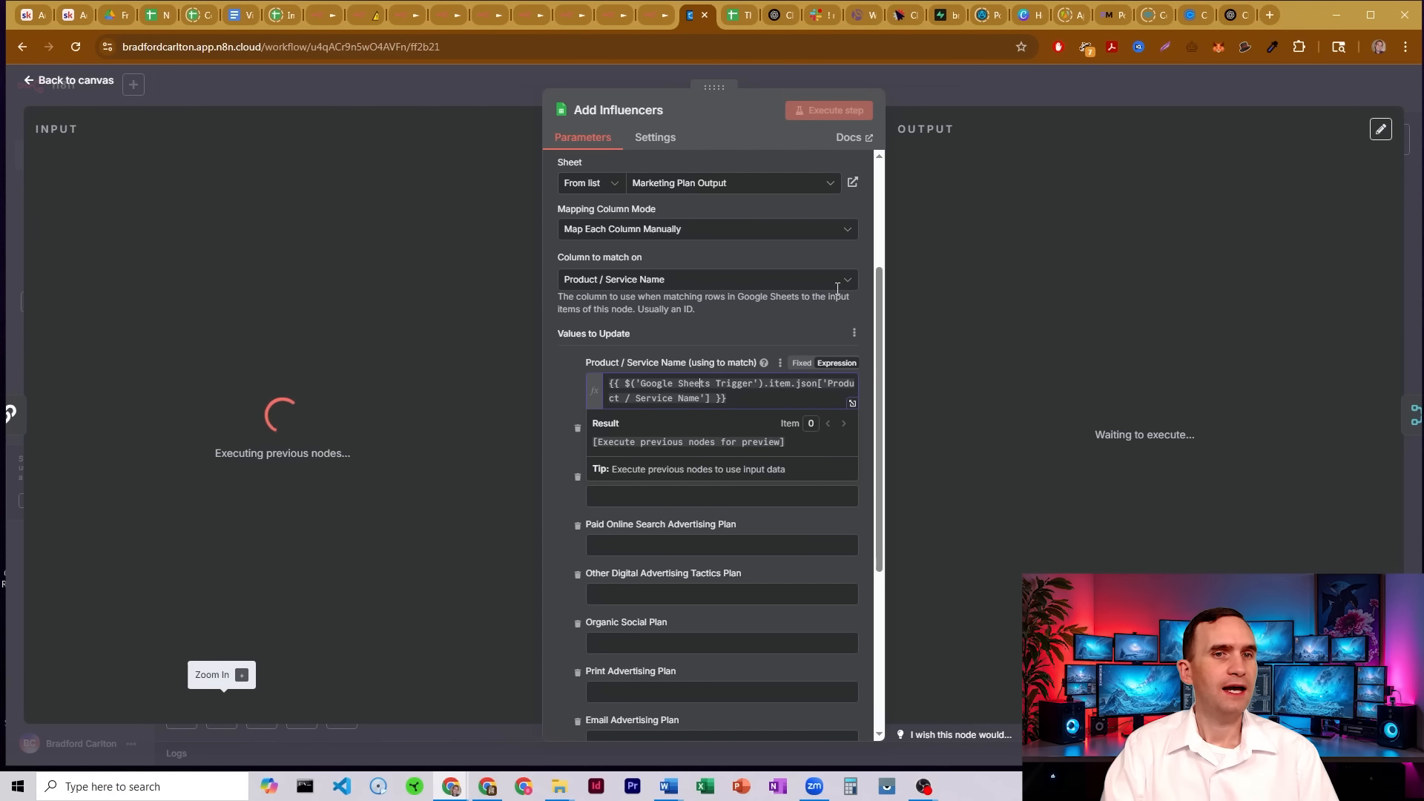
{"action": "left_click_drag", "start_coordinate": [879, 273], "coordinate": [854, 462]}
{"action": "left_click_drag", "start_coordinate": [713, 538], "coordinate": [616, 534]}
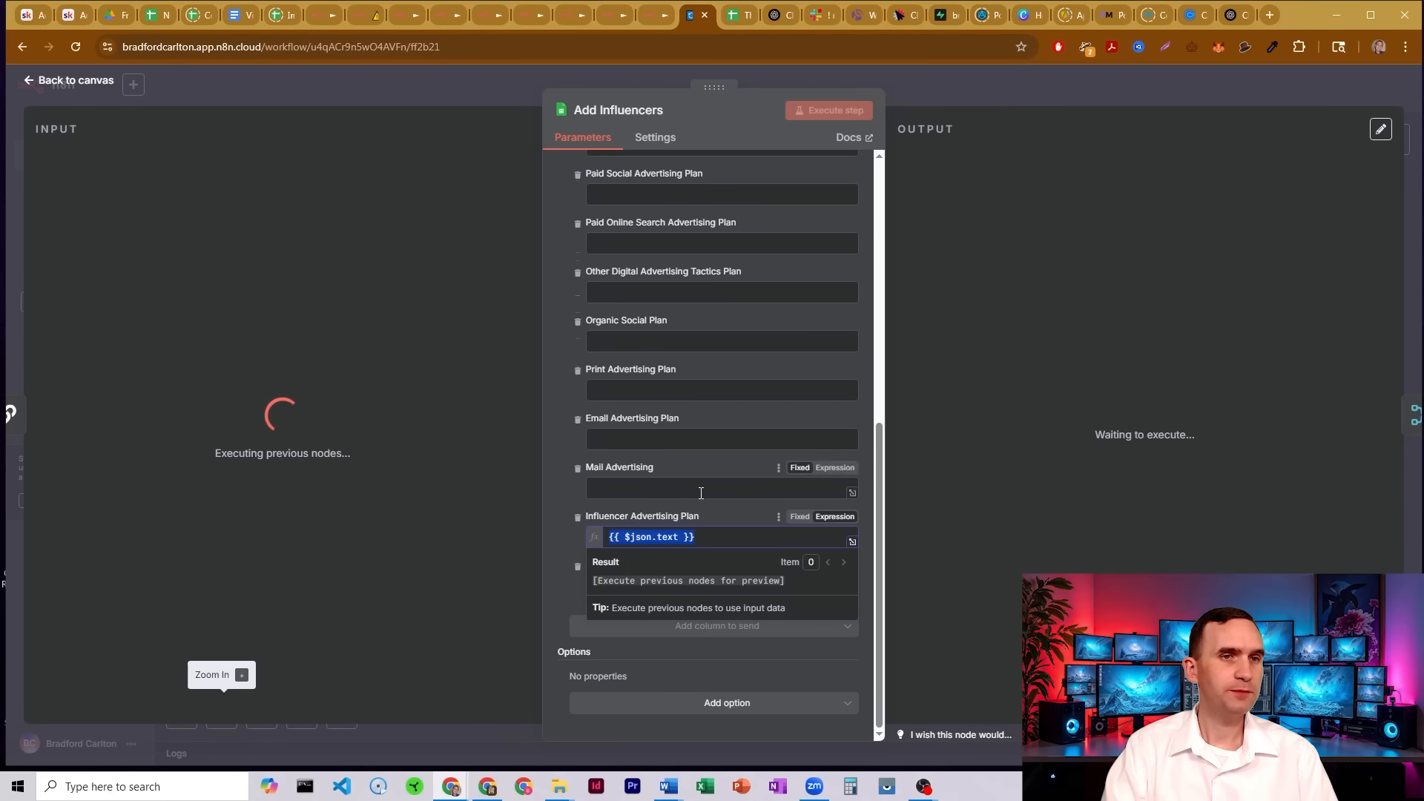
{"action": "scroll", "coordinate": [693, 512], "scroll_direction": "up", "scroll_amount": 3}
{"action": "scroll", "coordinate": [694, 509], "scroll_direction": "down", "scroll_amount": 3}
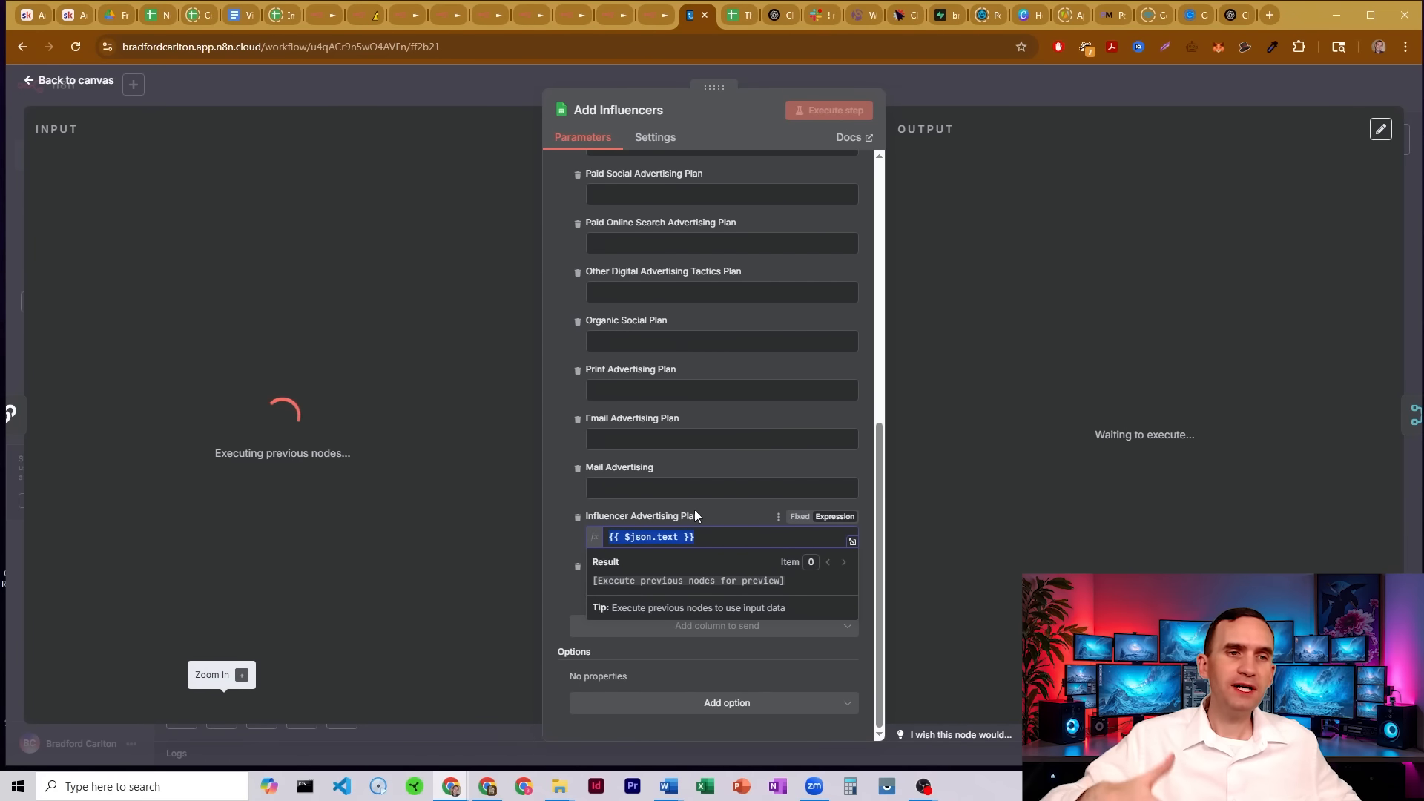
Check how the Add Organic Social node maps its Organic Social Plan value, then return to the canvas.
{"action": "left_click", "coordinate": [967, 91]}
{"action": "scroll", "coordinate": [996, 436], "scroll_direction": "up", "scroll_amount": 5}
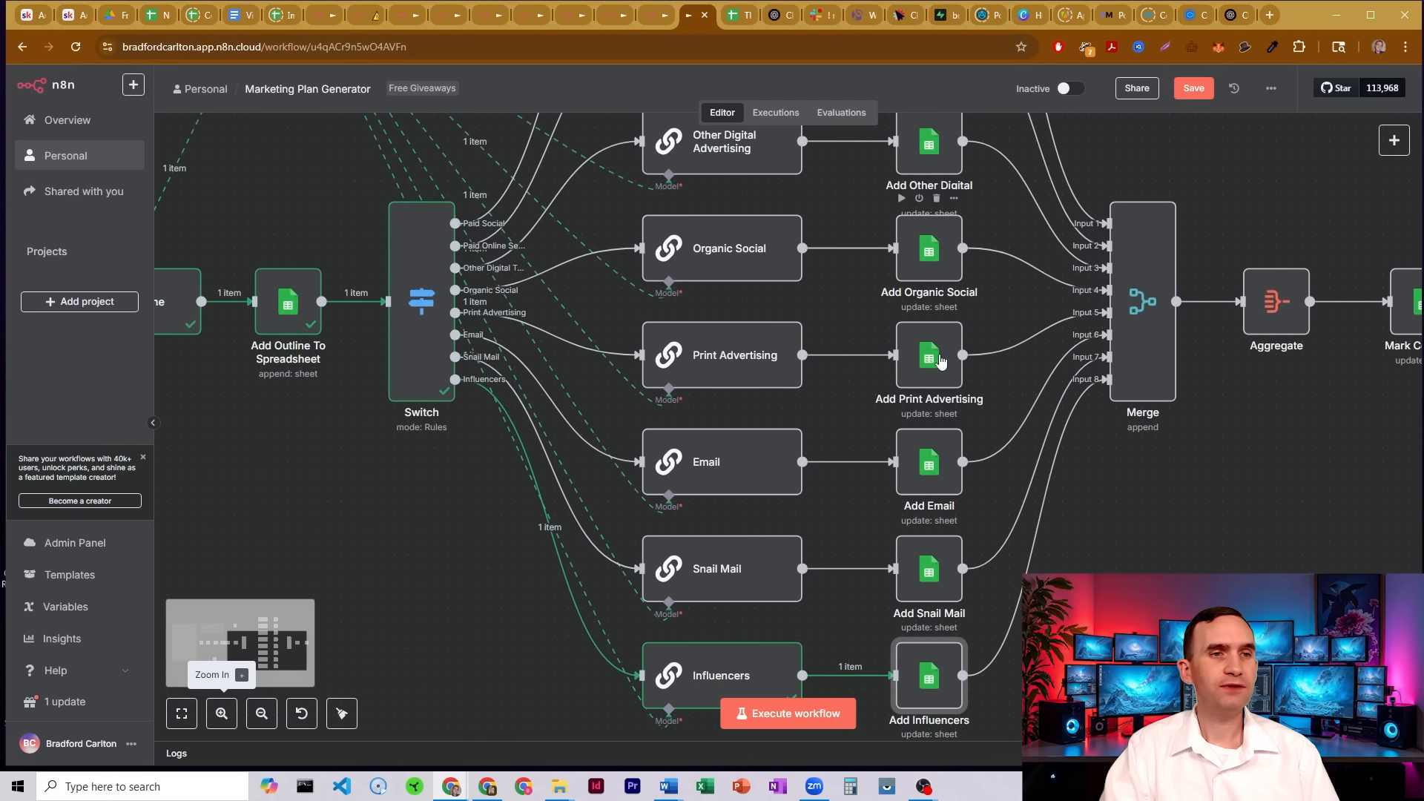
{"action": "double_click", "coordinate": [931, 249]}
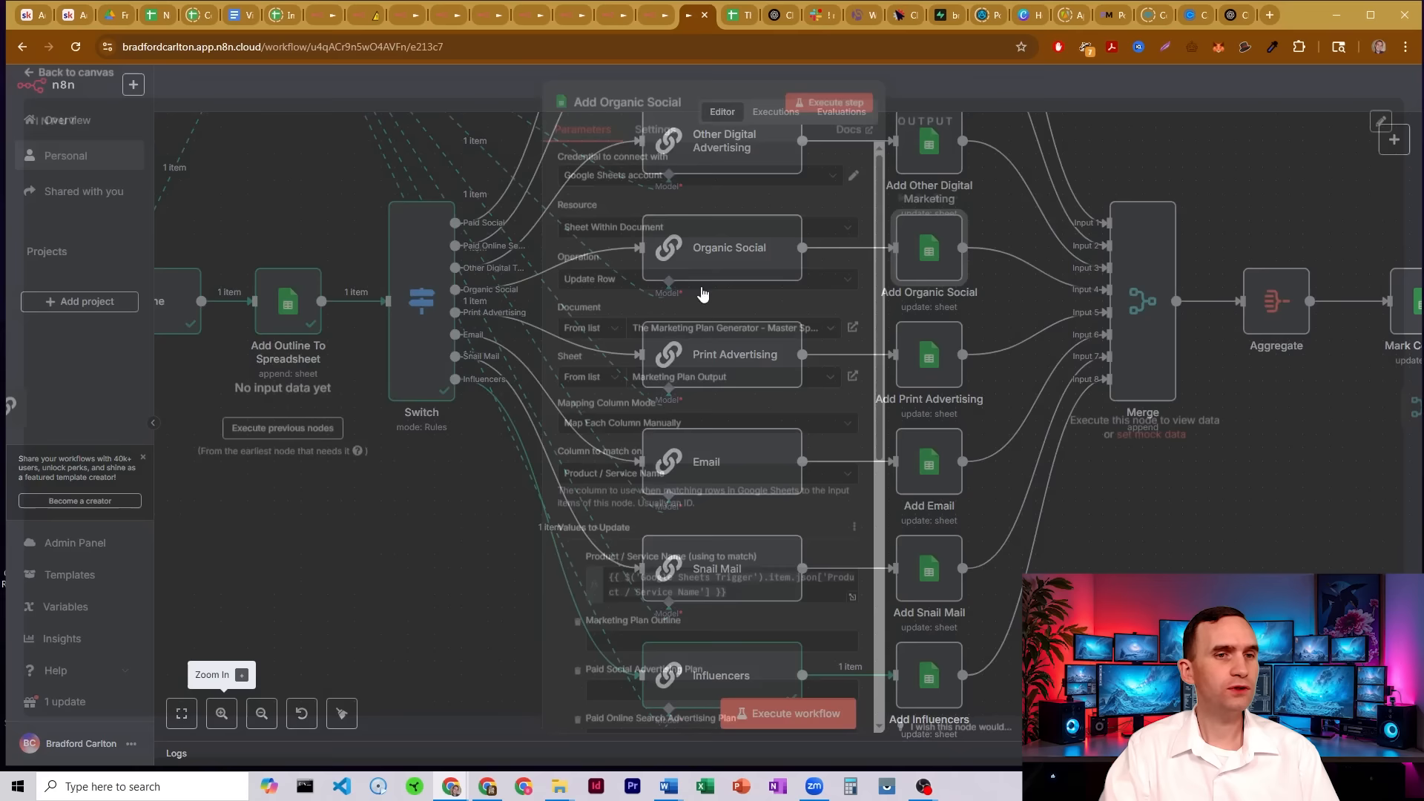
{"action": "scroll", "coordinate": [712, 430], "scroll_direction": "down", "scroll_amount": 5}
{"action": "left_click", "coordinate": [721, 468]}
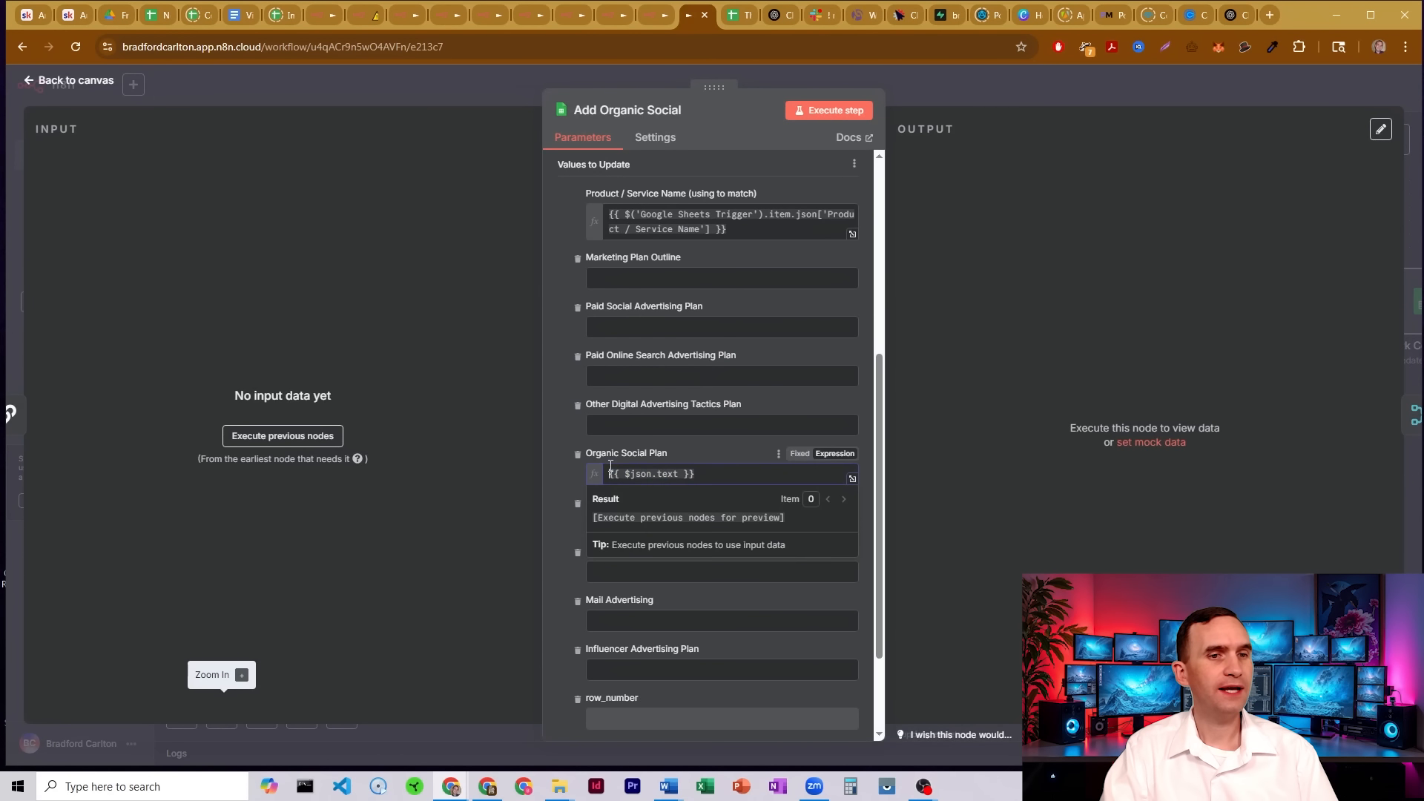
{"action": "key", "text": "Escape"}
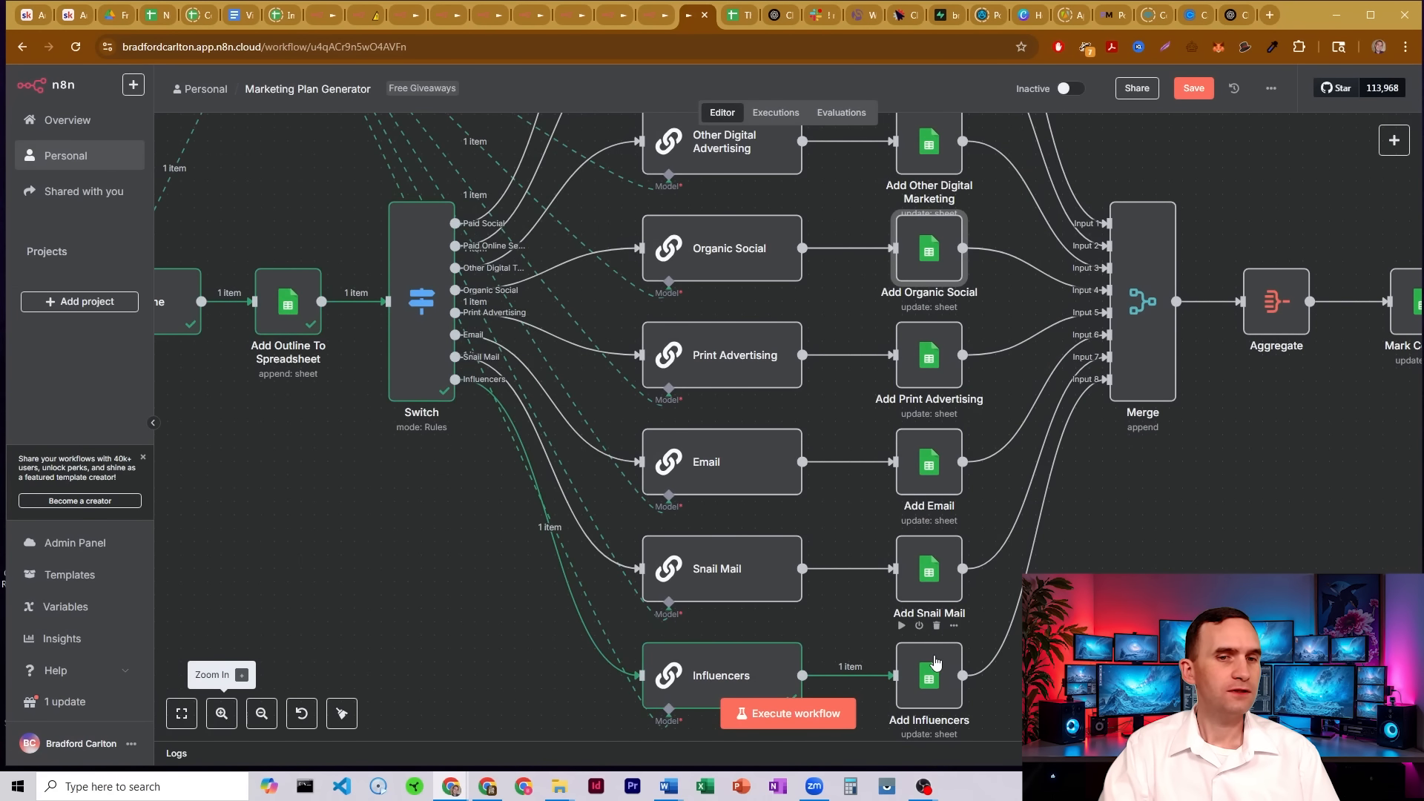
In Add Influencers, clear the Influencer Advertising Plan value and remap it to the Influencers node's text output, {{ $json.text }}.
{"action": "scroll", "coordinate": [982, 429], "scroll_direction": "down", "scroll_amount": 5}
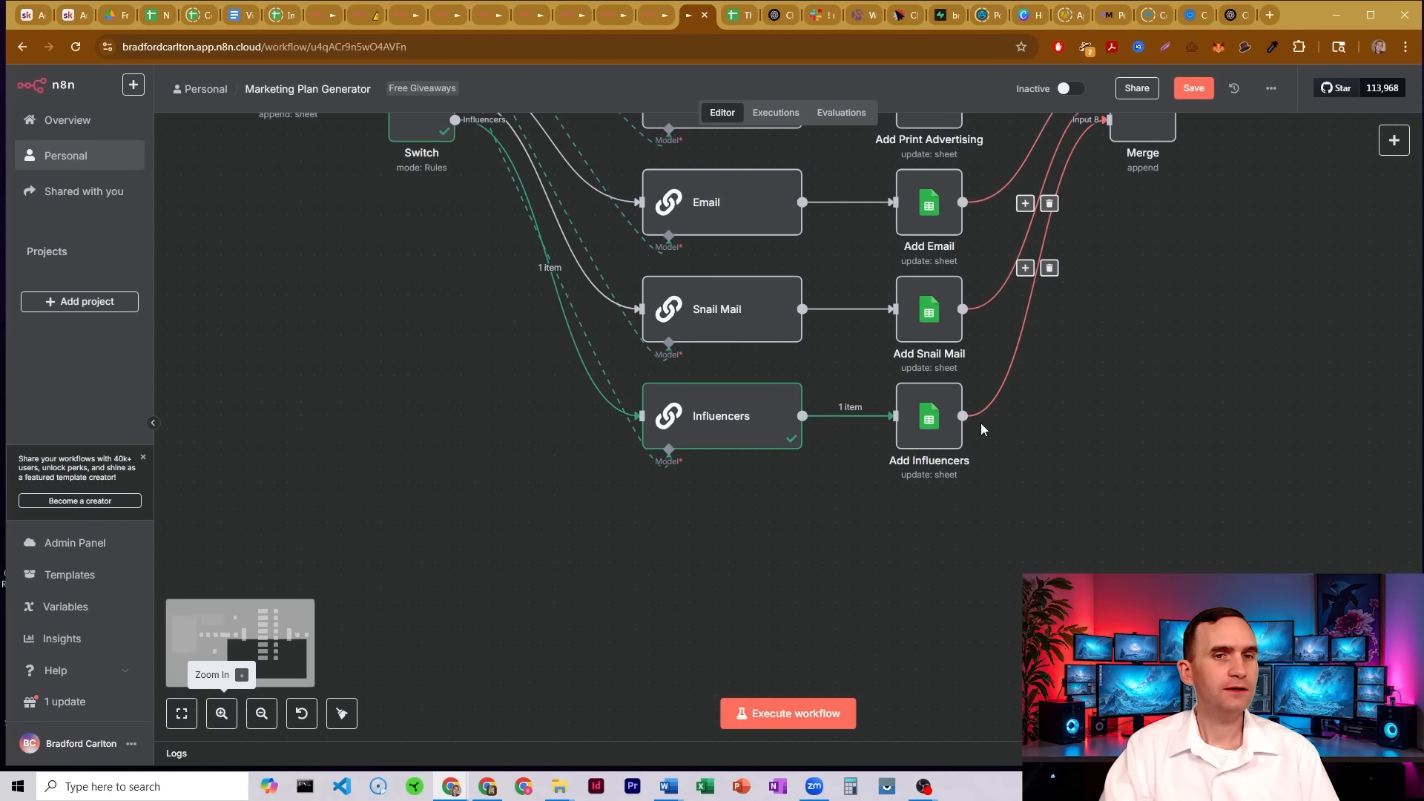
{"action": "double_click", "coordinate": [928, 416]}
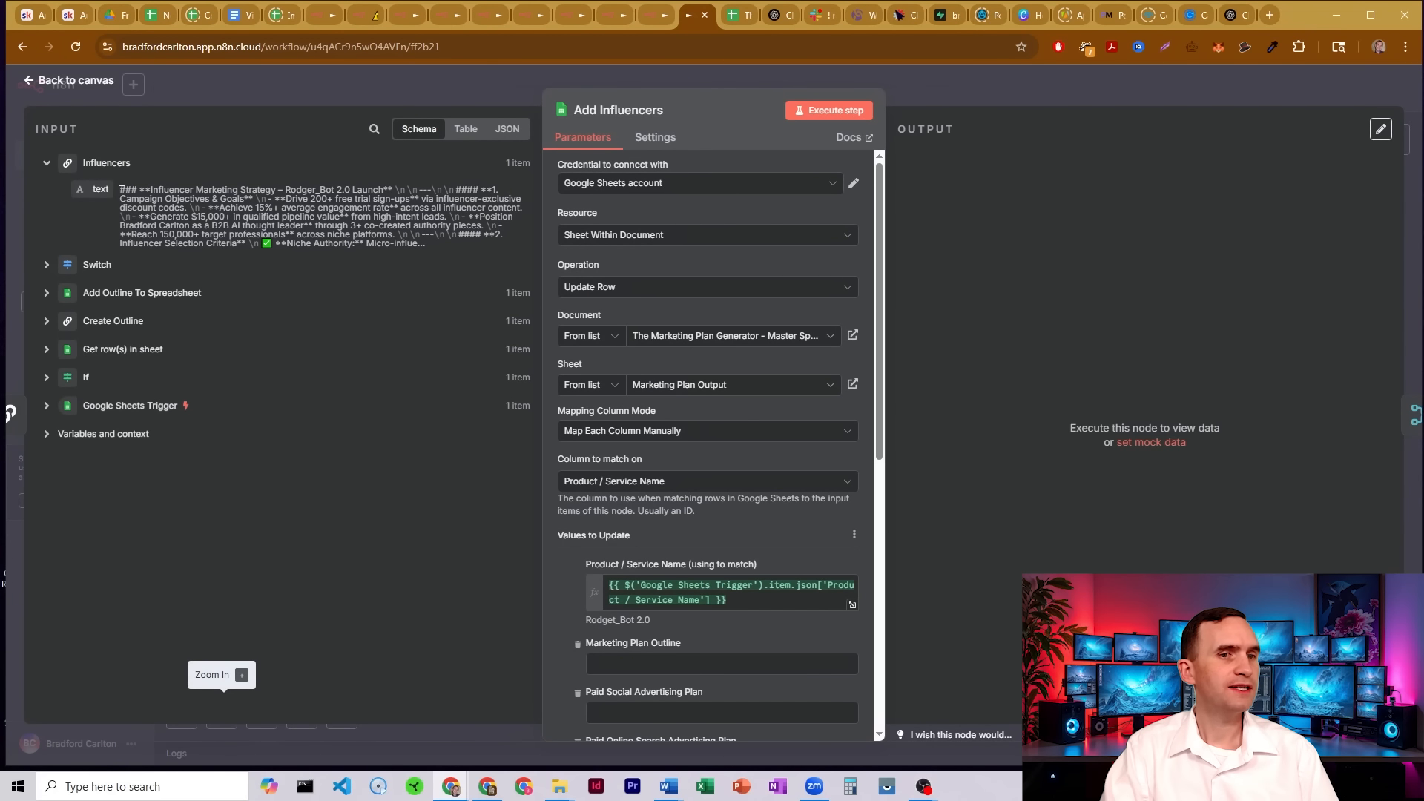
{"action": "left_click_drag", "start_coordinate": [123, 191], "coordinate": [678, 534]}
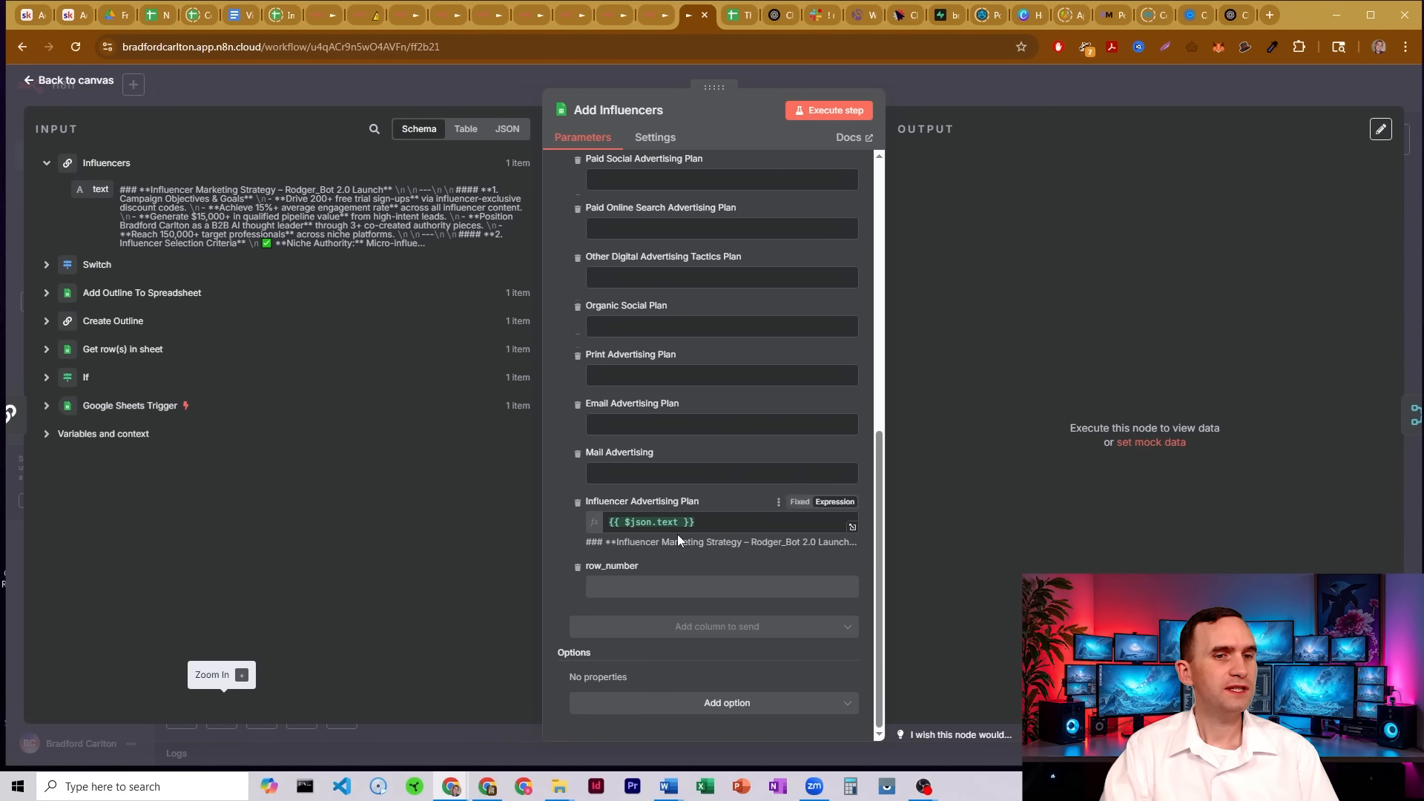
{"action": "left_click", "coordinate": [680, 524]}
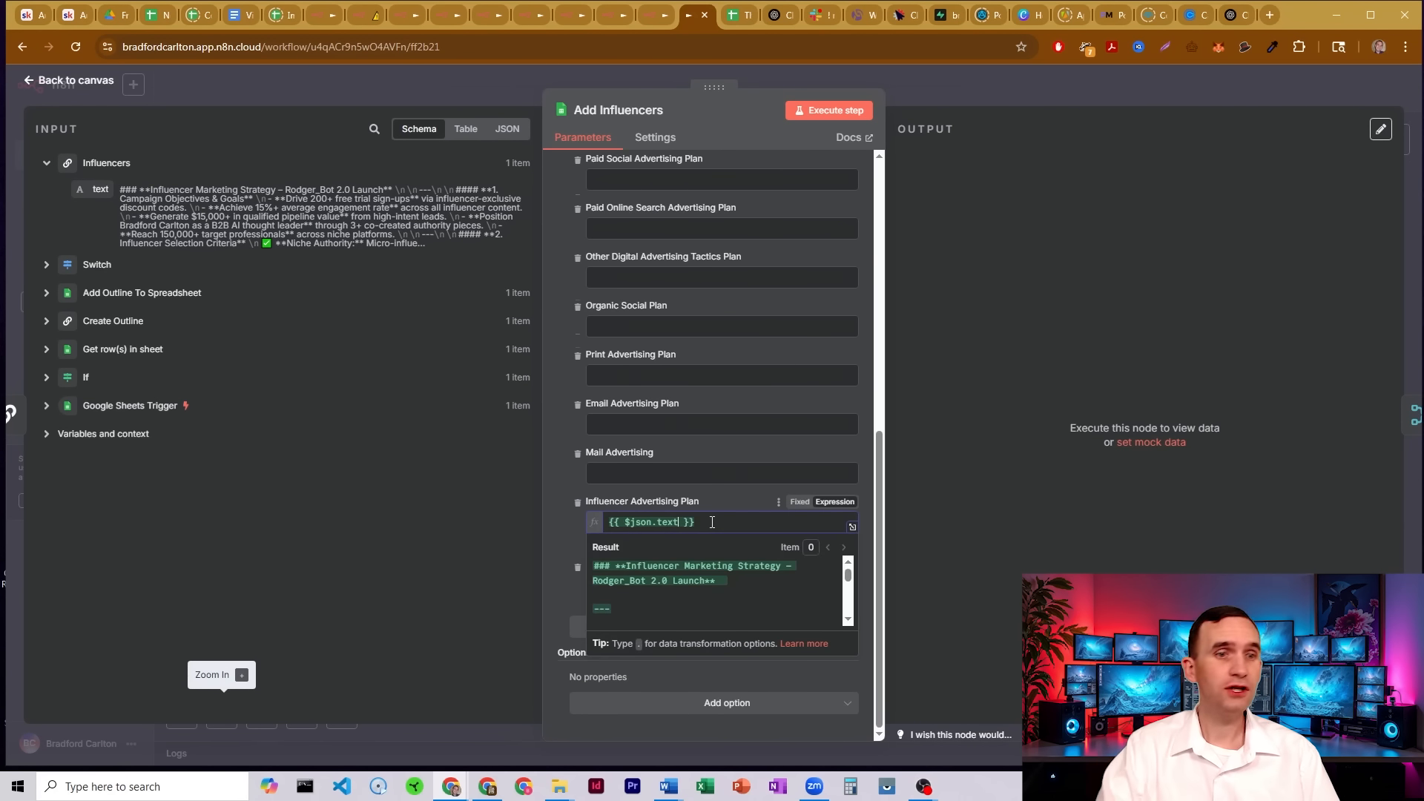
{"action": "key", "text": "ctrl+a"}
{"action": "key", "text": "BackSpace"}
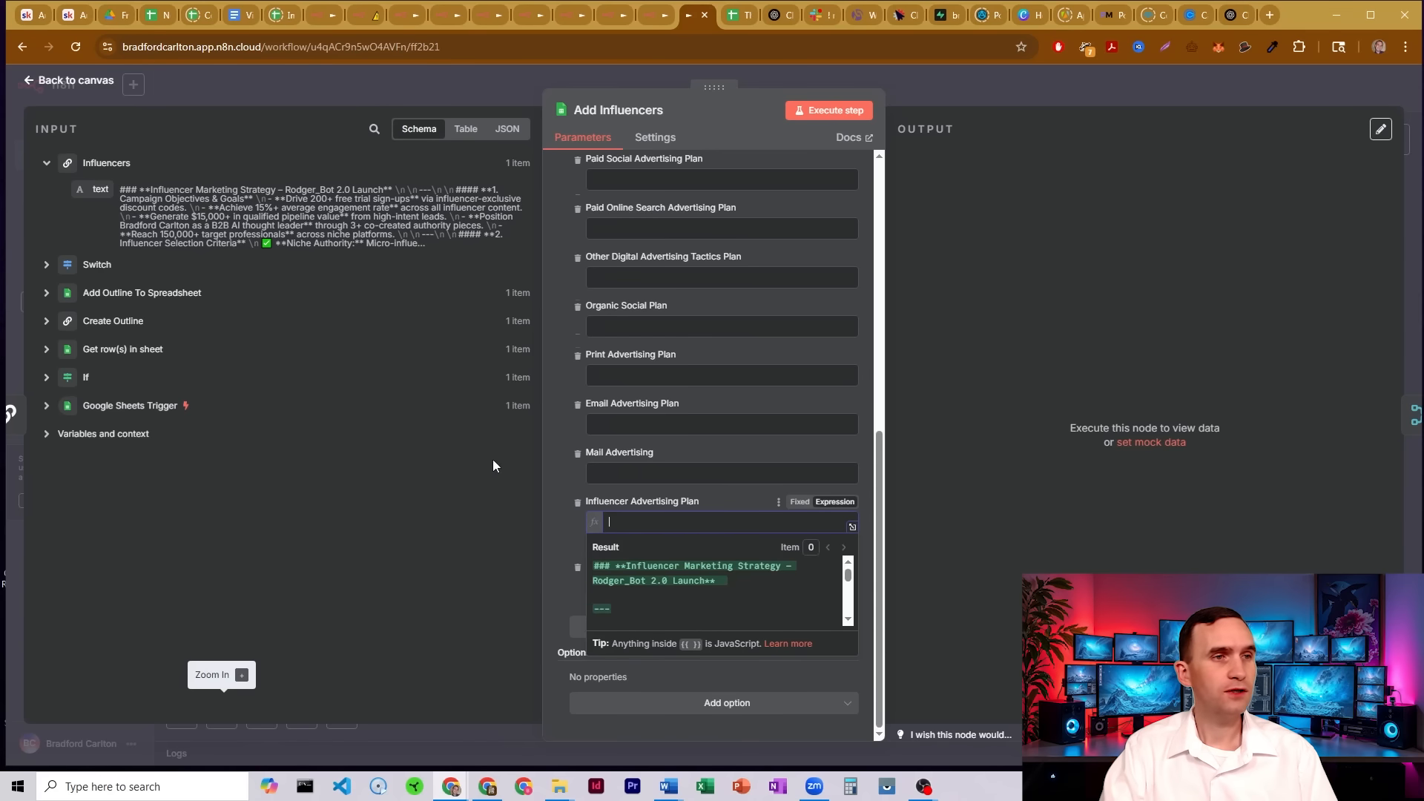
{"action": "left_click_drag", "start_coordinate": [90, 191], "coordinate": [666, 531]}
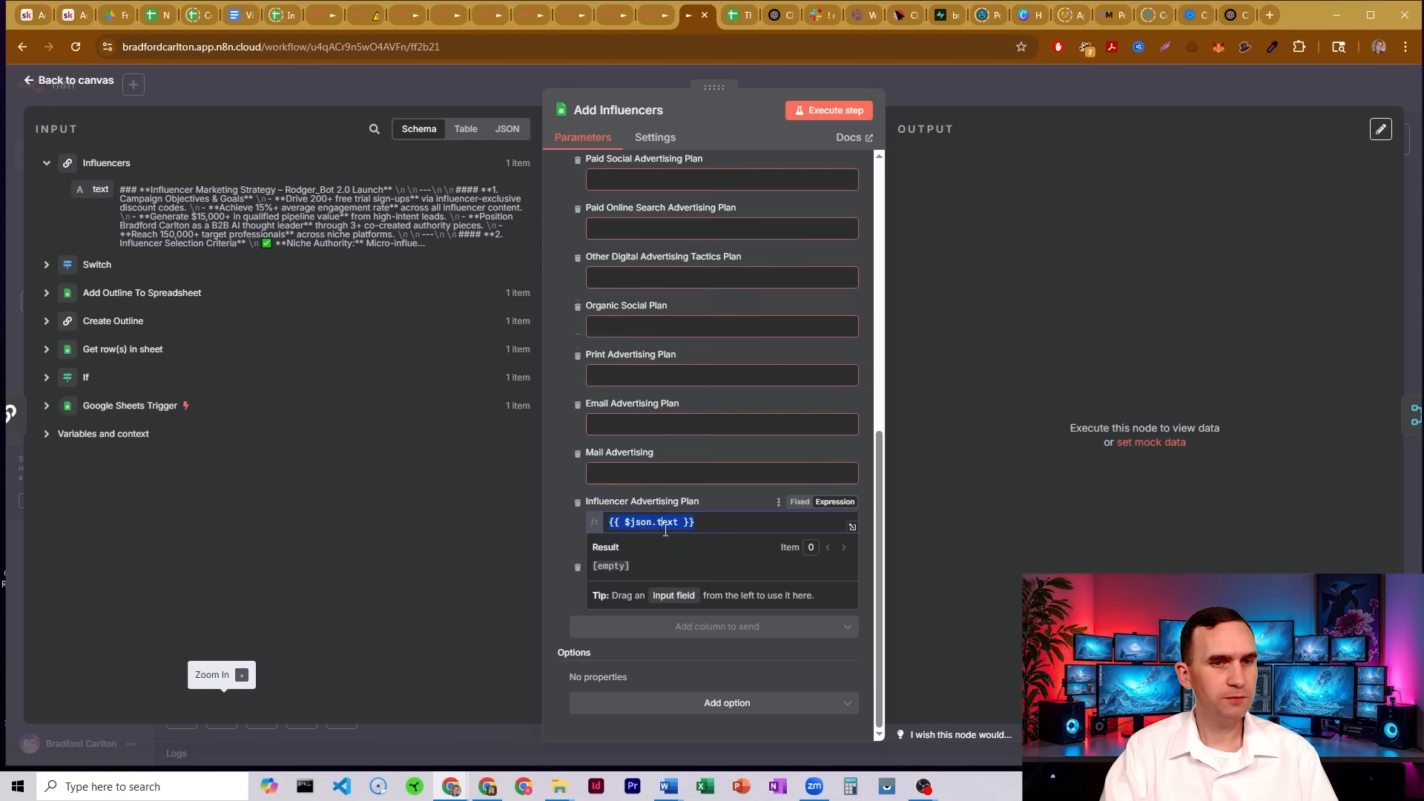
{"action": "left_click", "coordinate": [736, 500]}
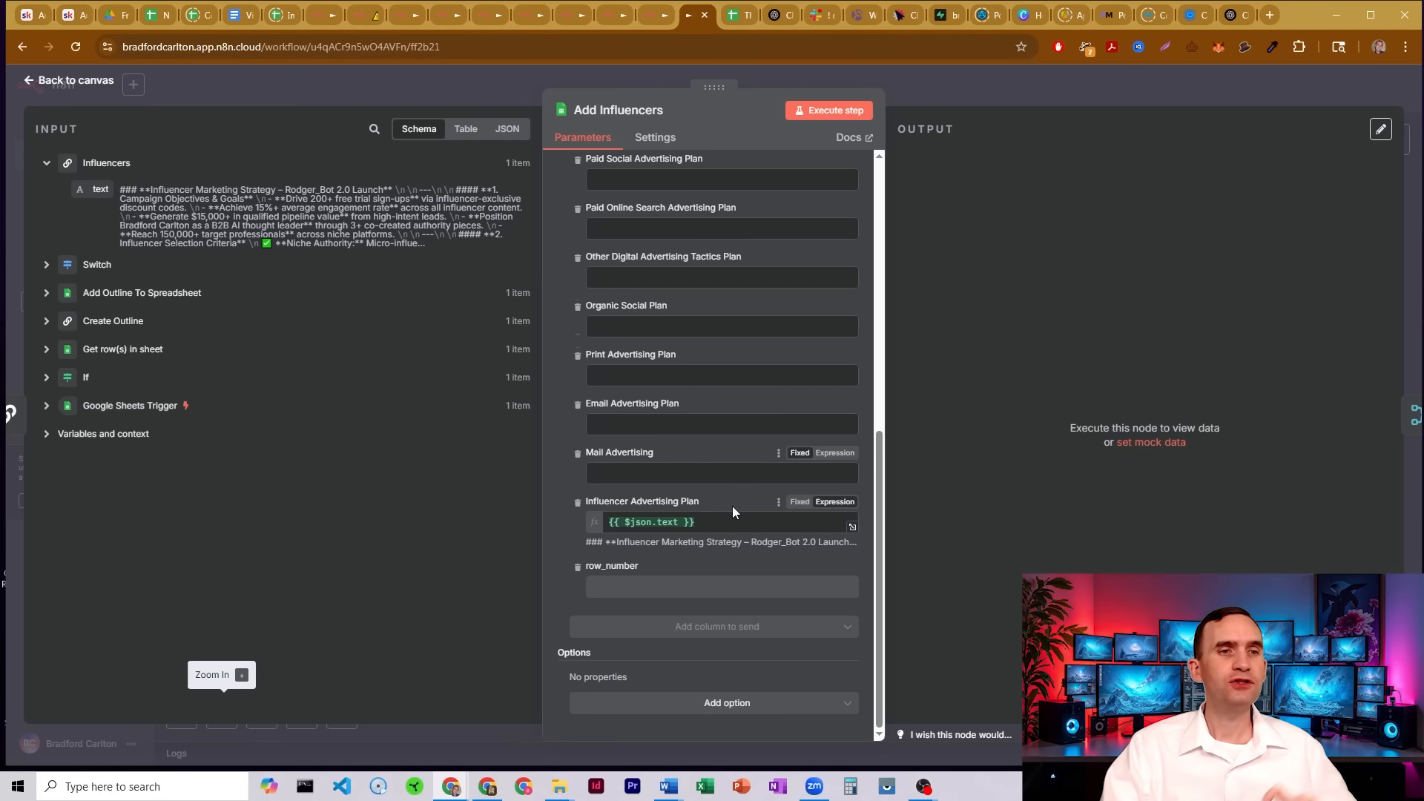
Switch the empty Print Advertising Plan value to Expression and back to Fixed.
{"action": "left_click", "coordinate": [604, 370]}
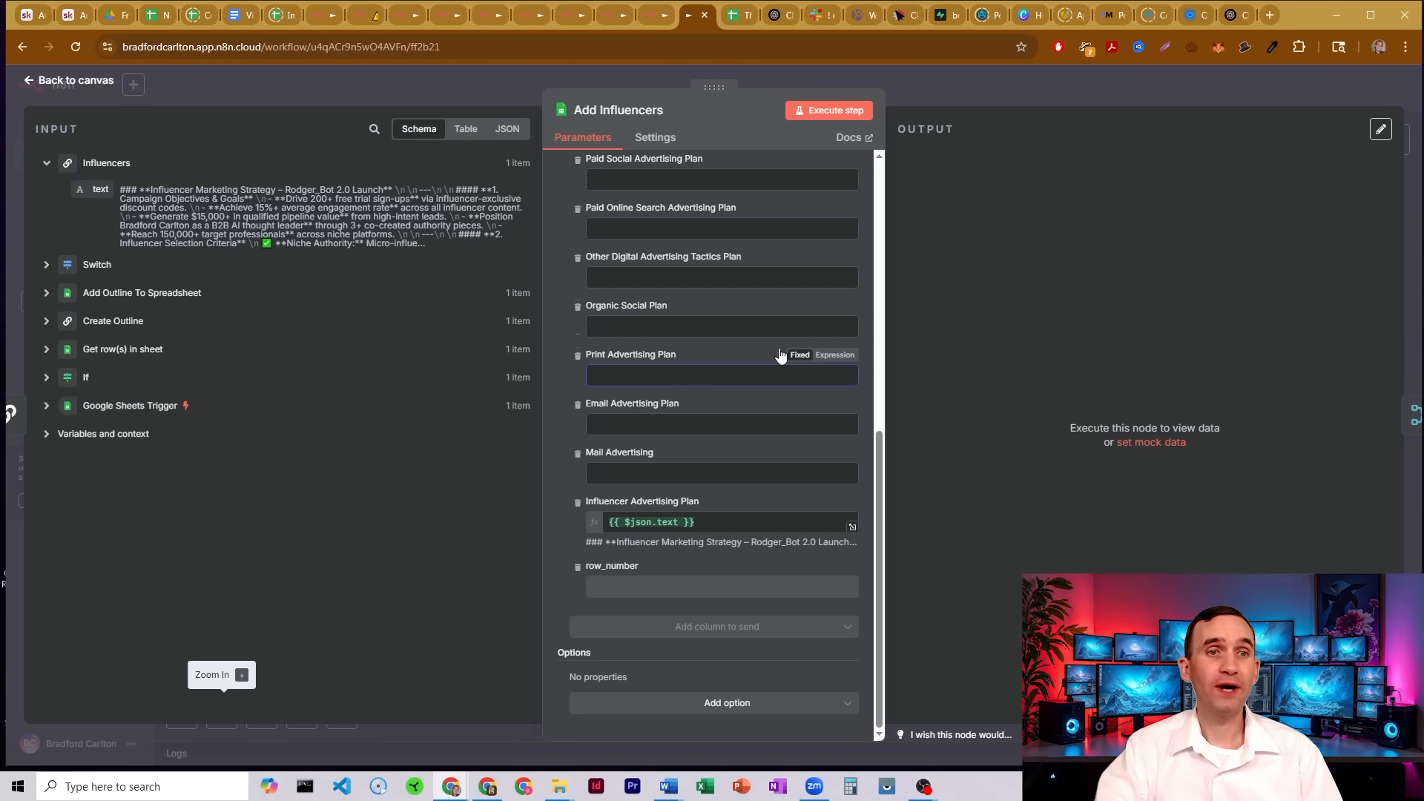
{"action": "left_click", "coordinate": [838, 355]}
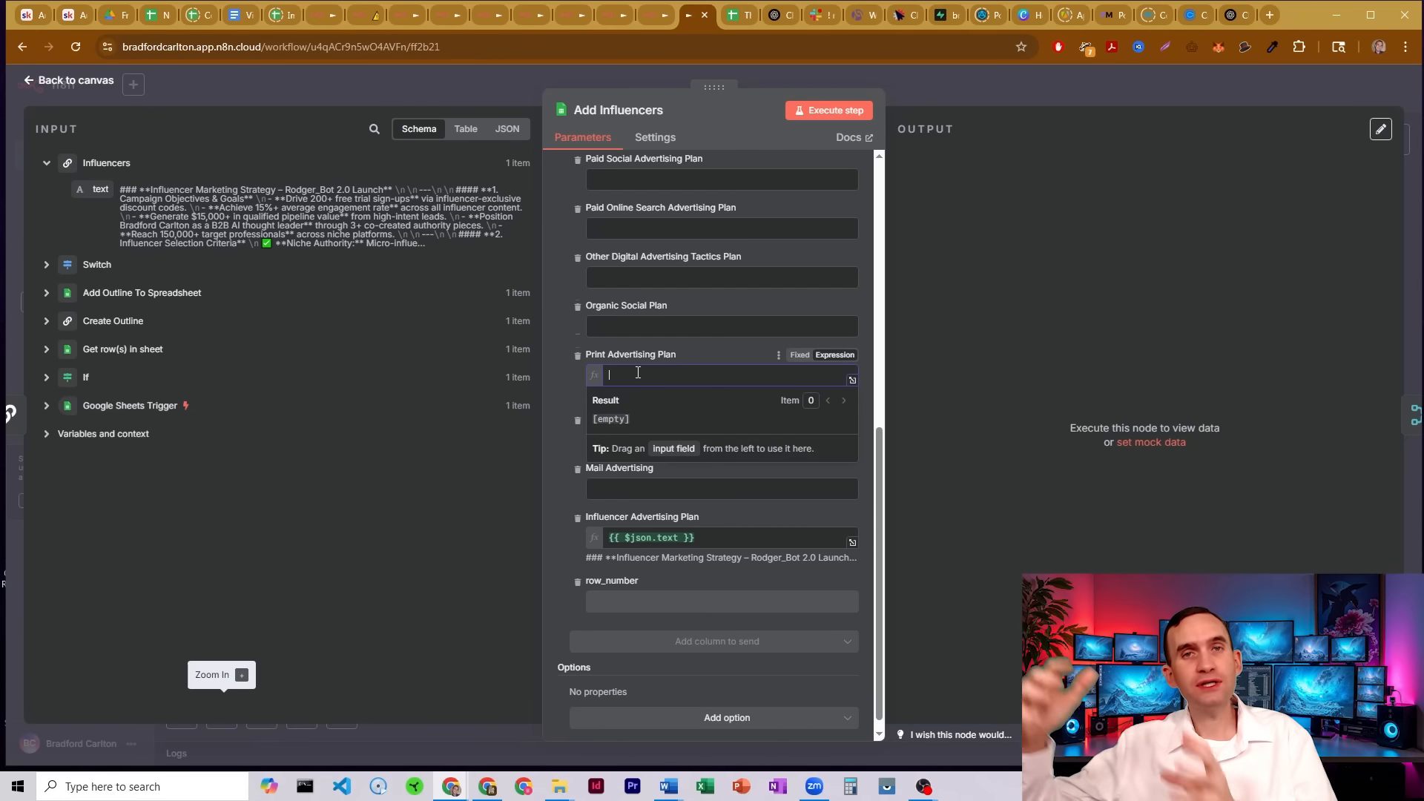
{"action": "left_click", "coordinate": [798, 360]}
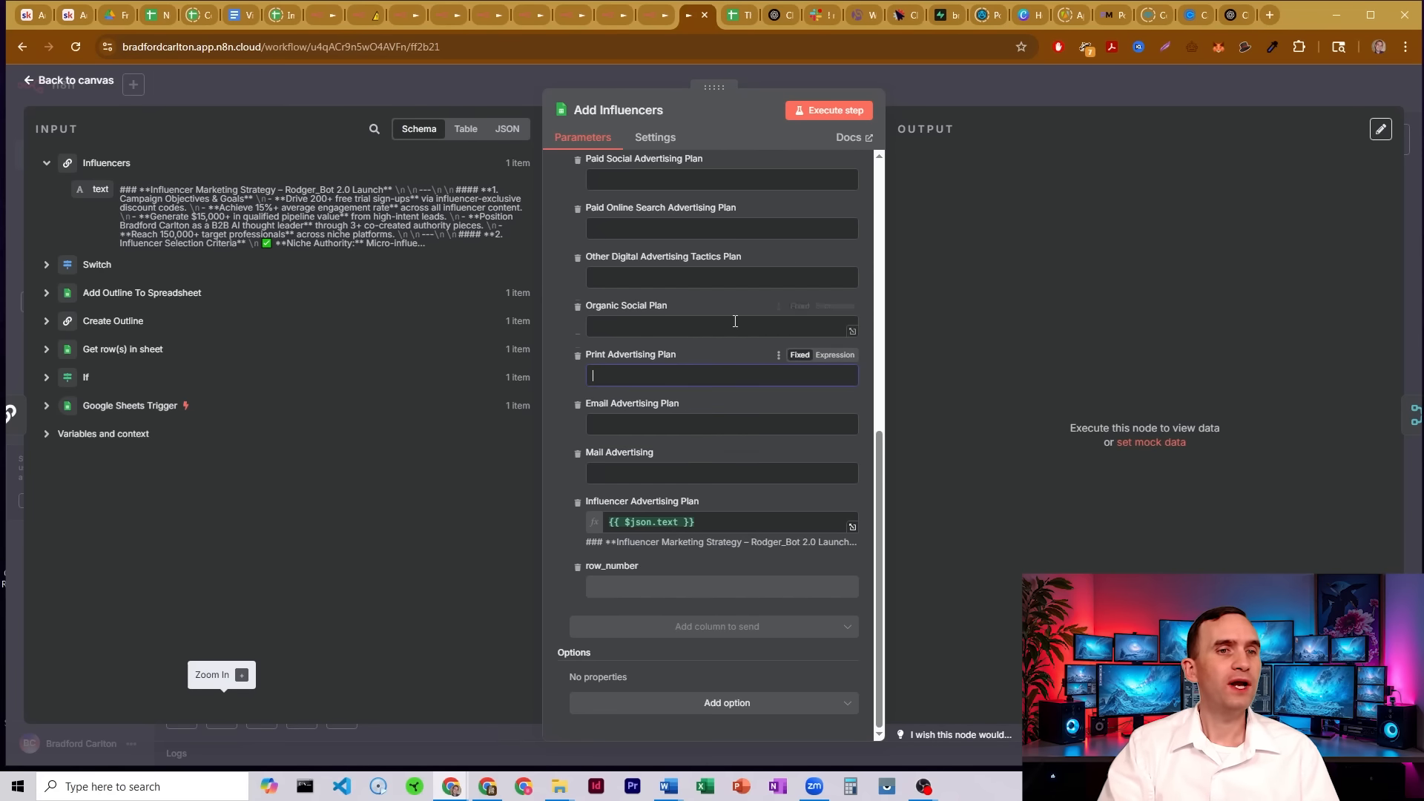
Switch the empty Marketing Plan Outline, Paid Social Advertising Plan and Paid Online Search Advertising Plan values to Expression.
{"action": "scroll", "coordinate": [732, 332], "scroll_direction": "up", "scroll_amount": 3}
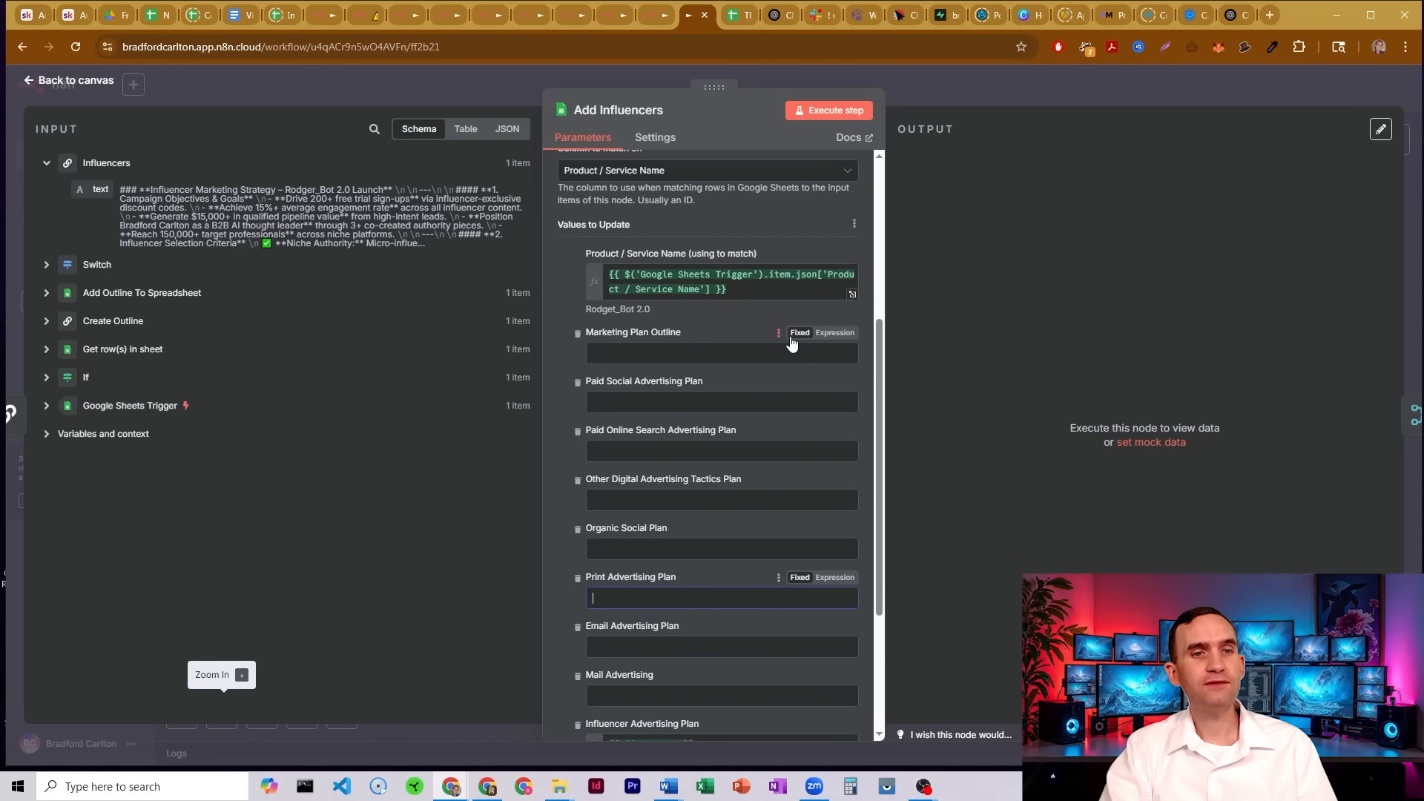
{"action": "left_click", "coordinate": [833, 333]}
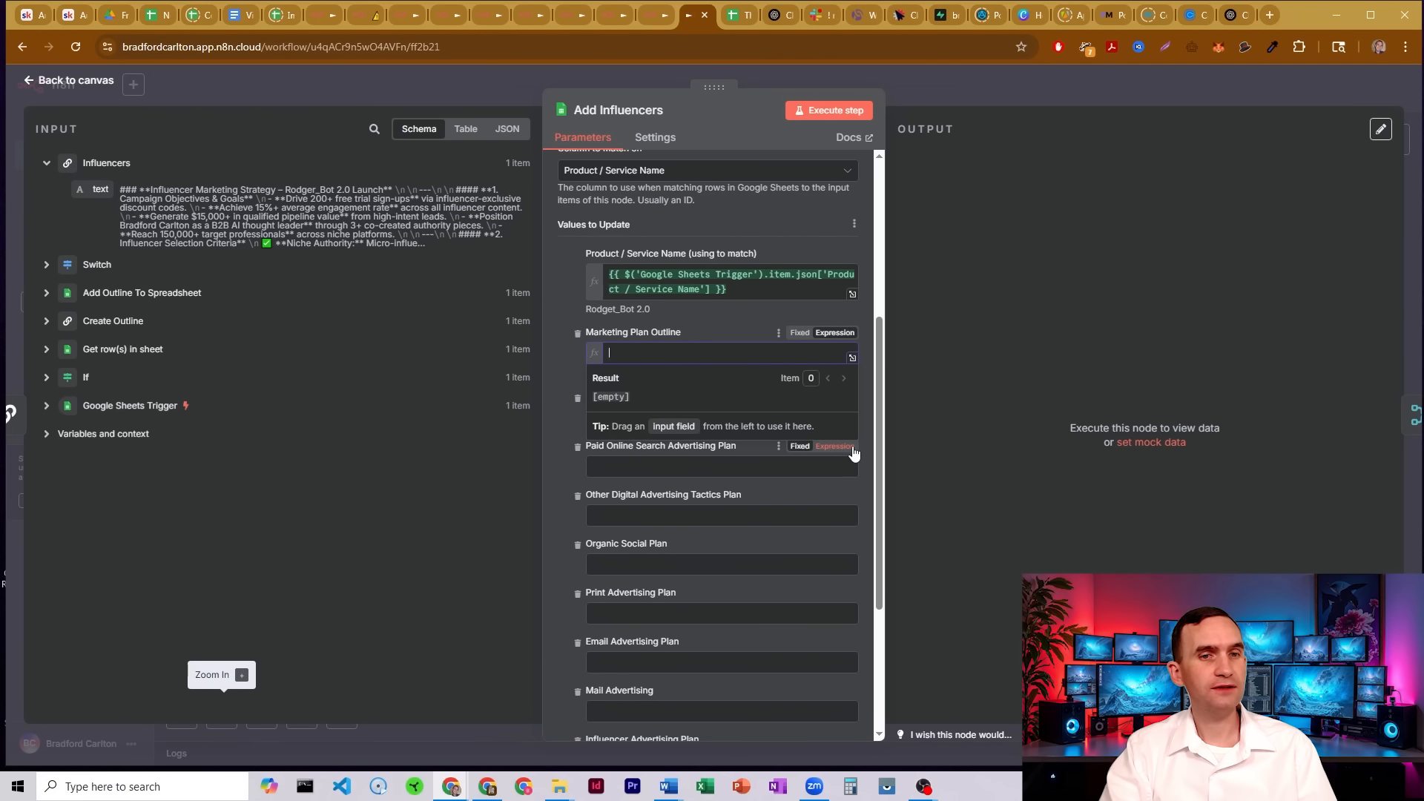
{"action": "left_click", "coordinate": [852, 447]}
{"action": "left_click", "coordinate": [841, 399]}
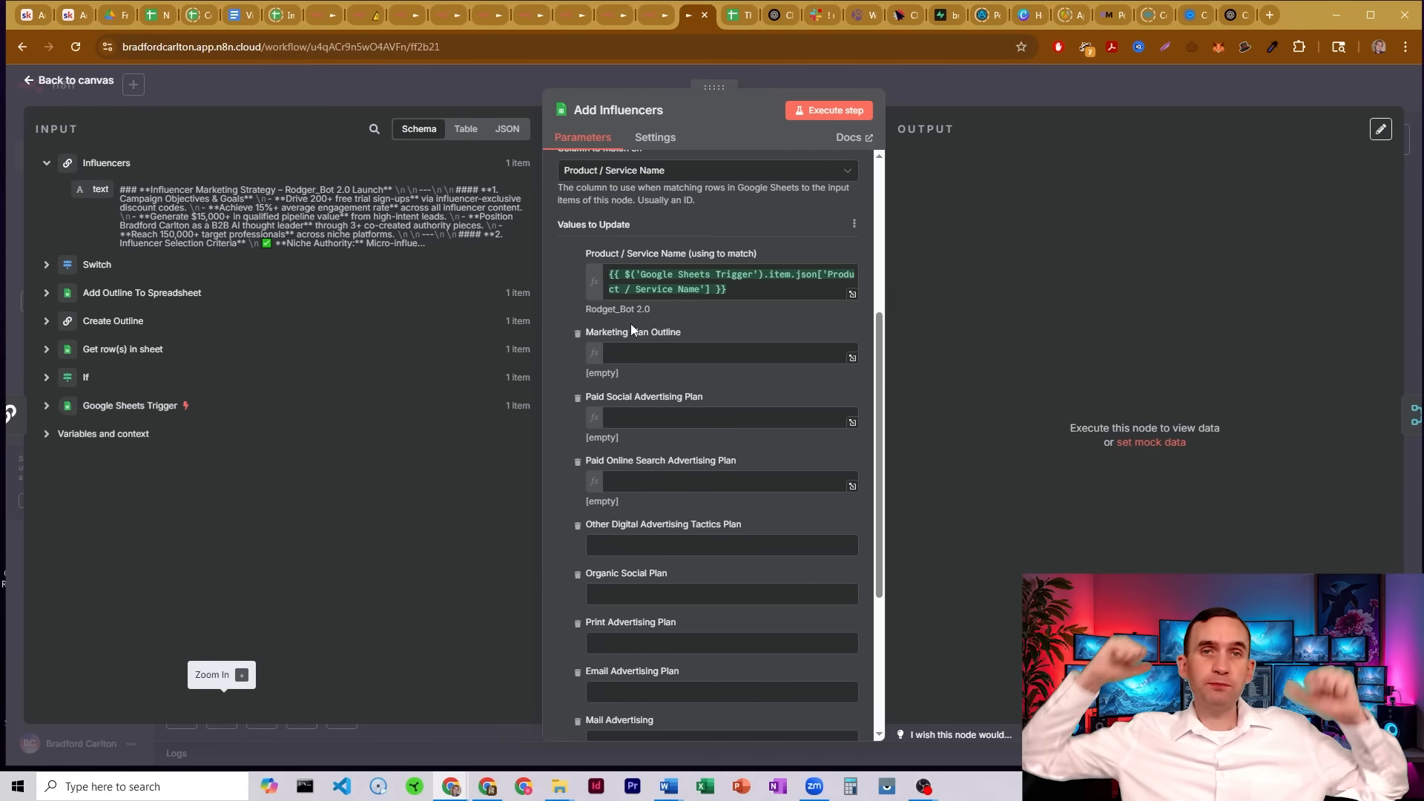
Switch the empty Marketing Plan Outline, Paid Social and Paid Online Search Advertising Plan values back to Fixed and execute the Add Influencers node.
{"action": "left_click", "coordinate": [652, 353]}
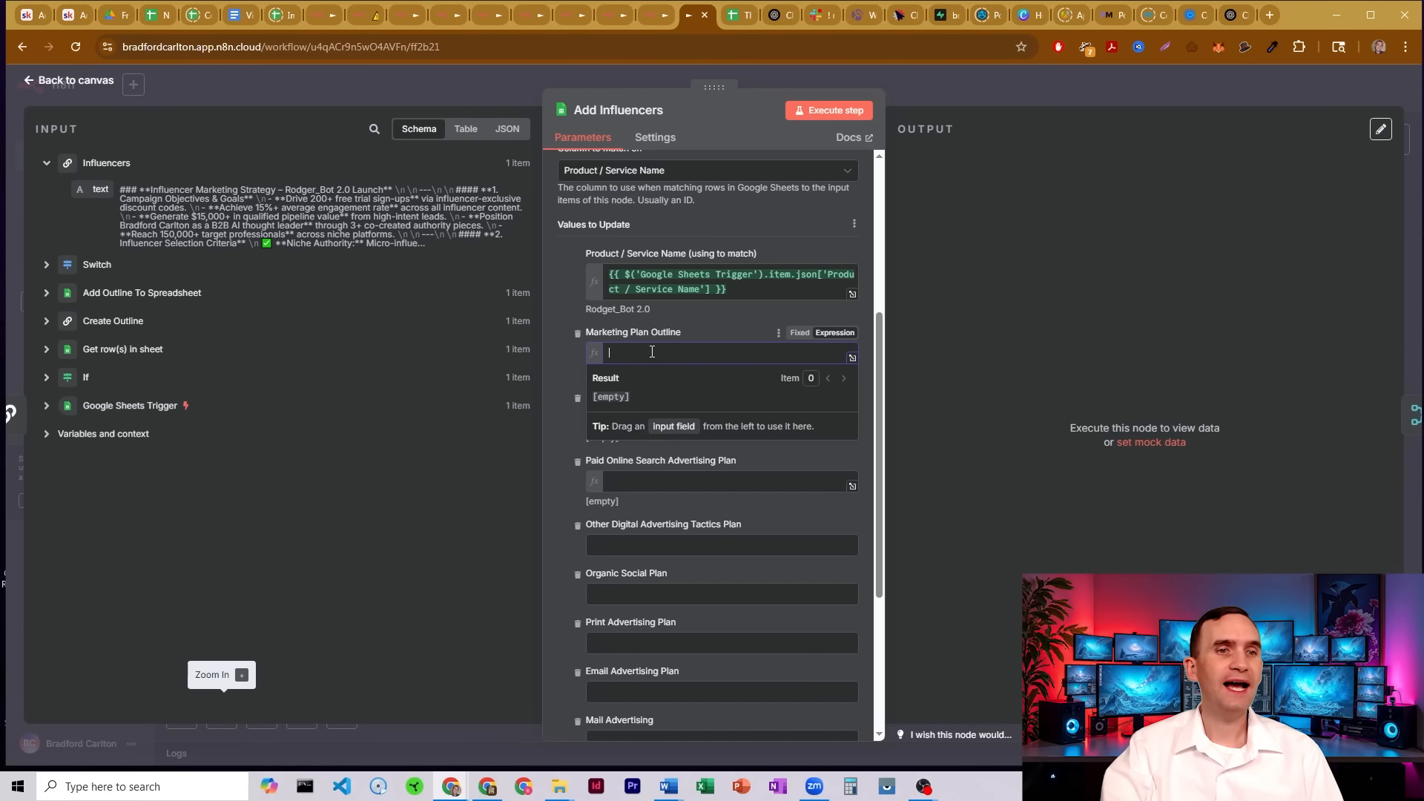
{"action": "left_click", "coordinate": [800, 335]}
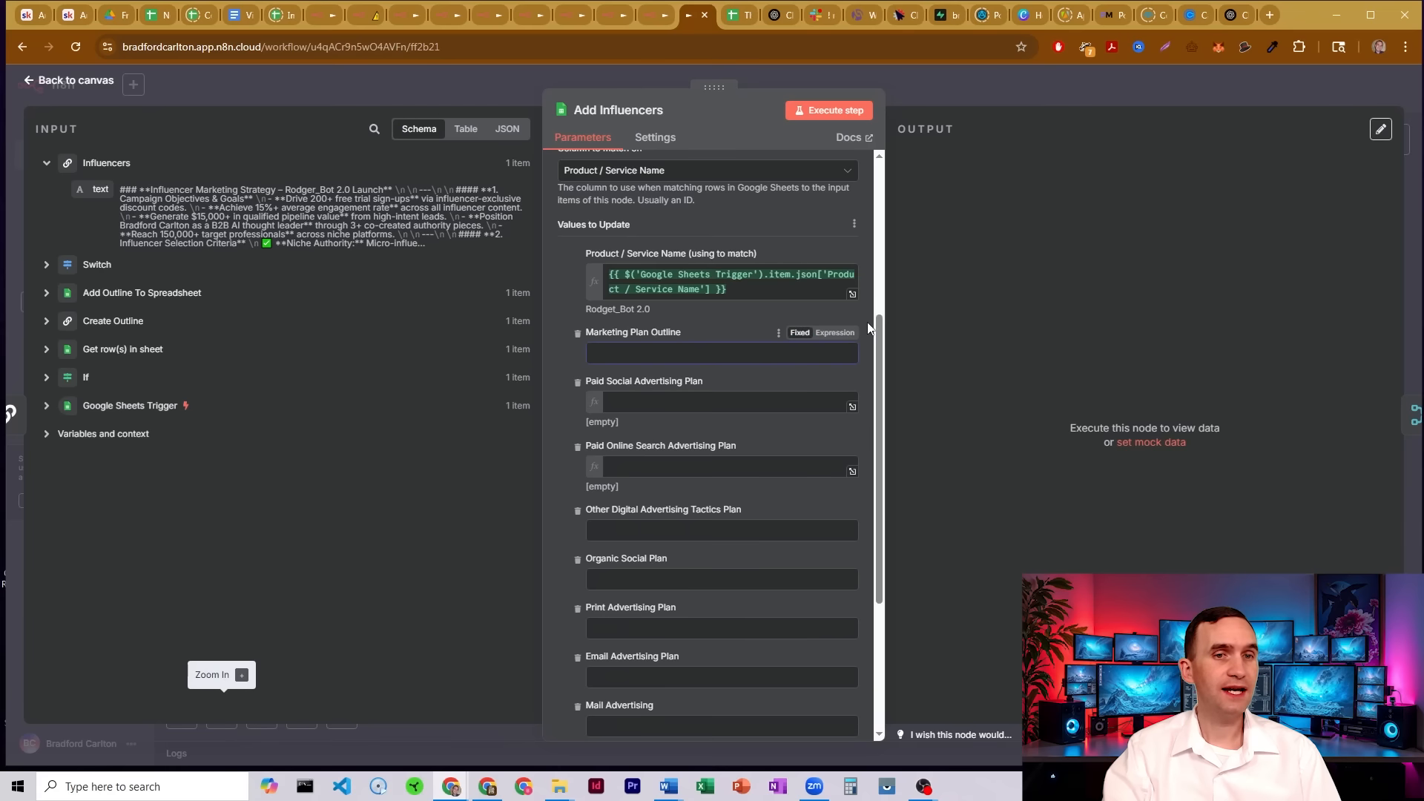
{"action": "left_click", "coordinate": [801, 382]}
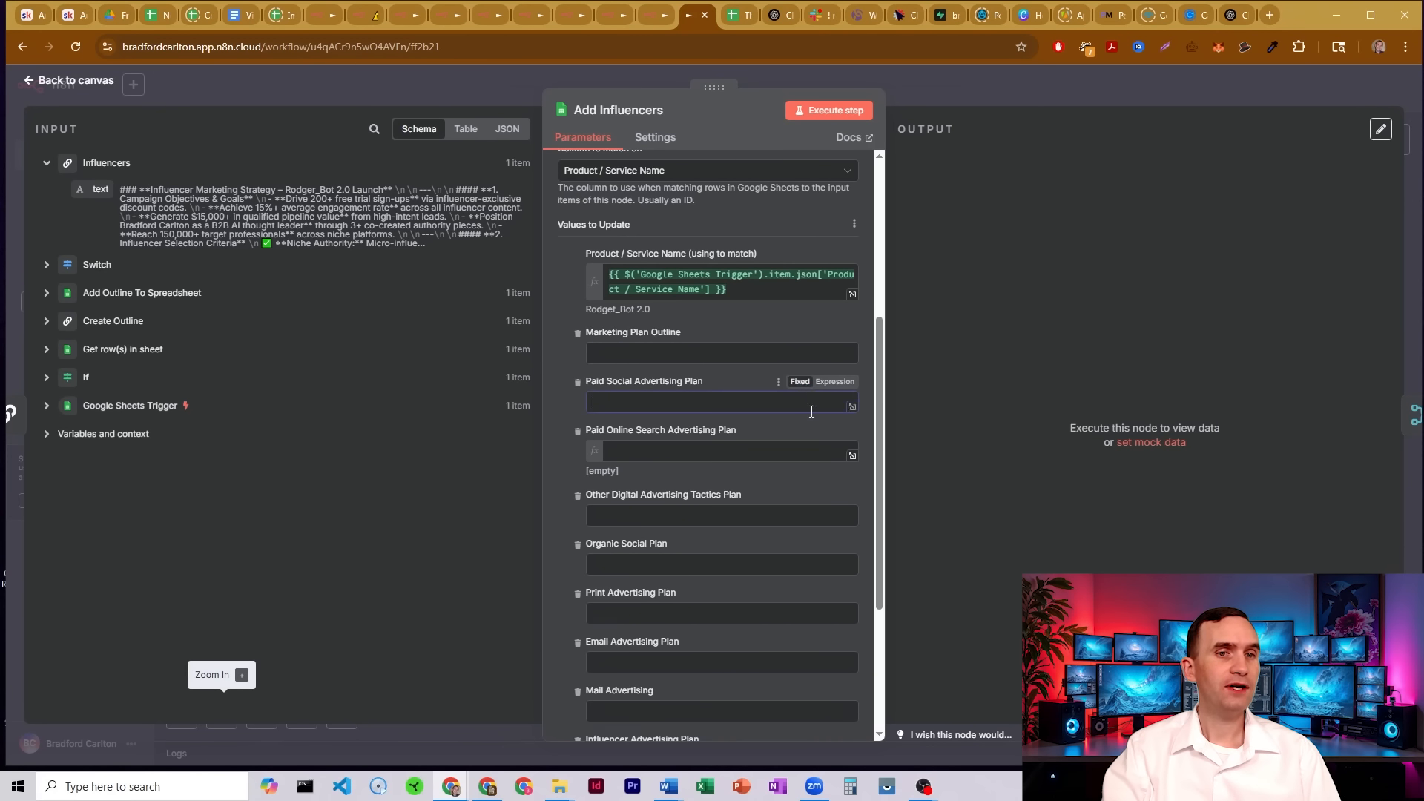
{"action": "left_click", "coordinate": [801, 431]}
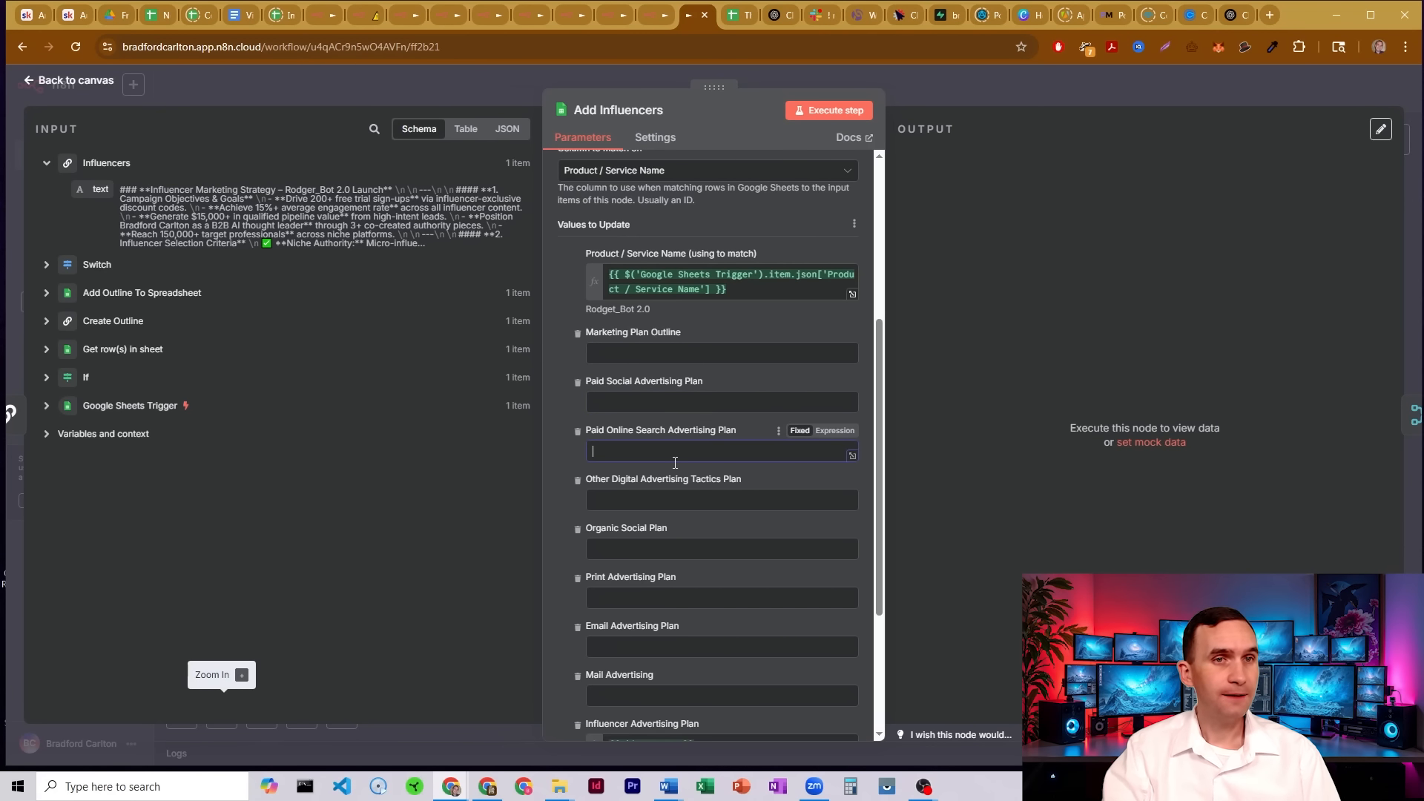
{"action": "scroll", "coordinate": [688, 429], "scroll_direction": "down", "scroll_amount": 3}
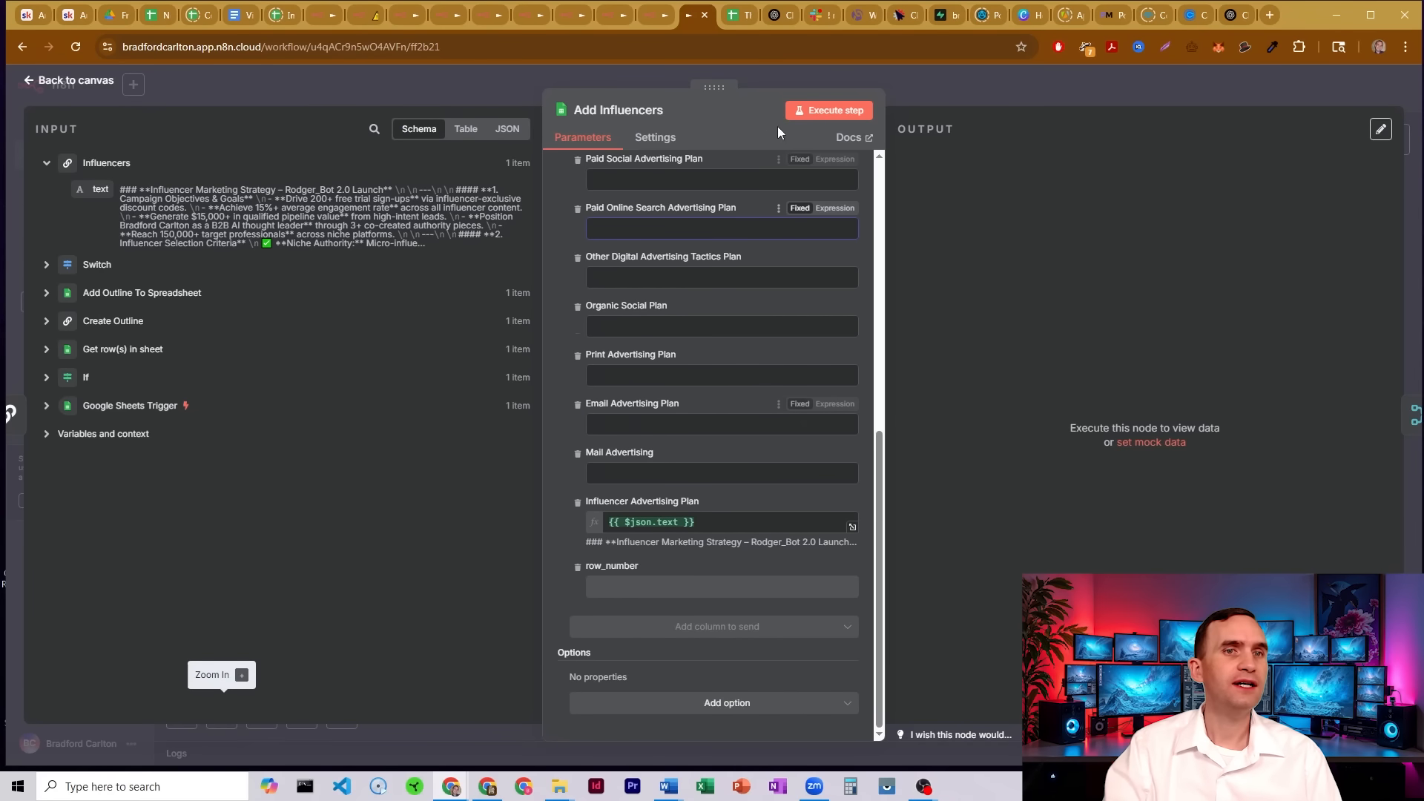
{"action": "left_click", "coordinate": [850, 111]}
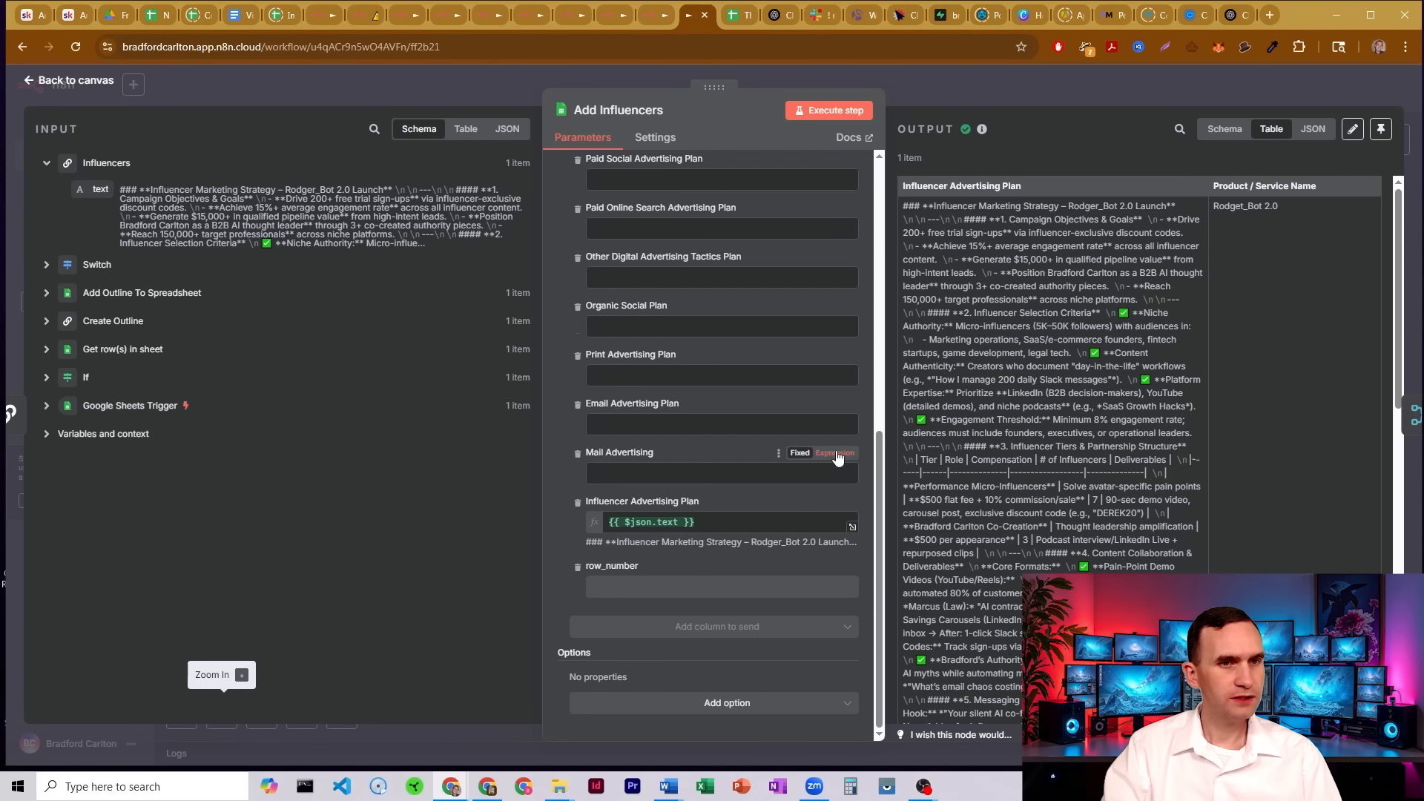
Switch the empty Mail Advertising value to Expression, execute the node again and check the Mail Advertising column in its output.
{"action": "left_click", "coordinate": [835, 453]}
{"action": "left_click", "coordinate": [648, 443]}
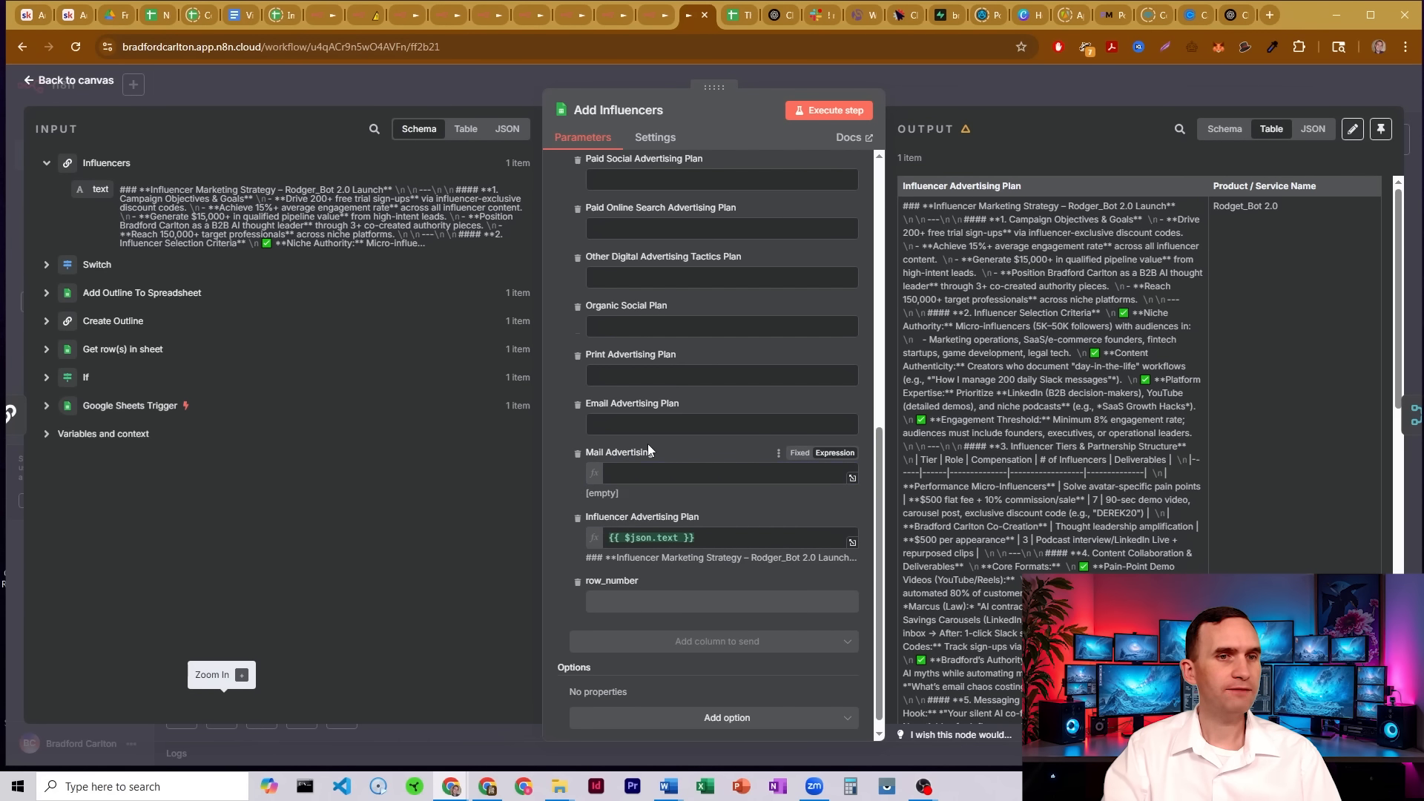
{"action": "left_click", "coordinate": [839, 111]}
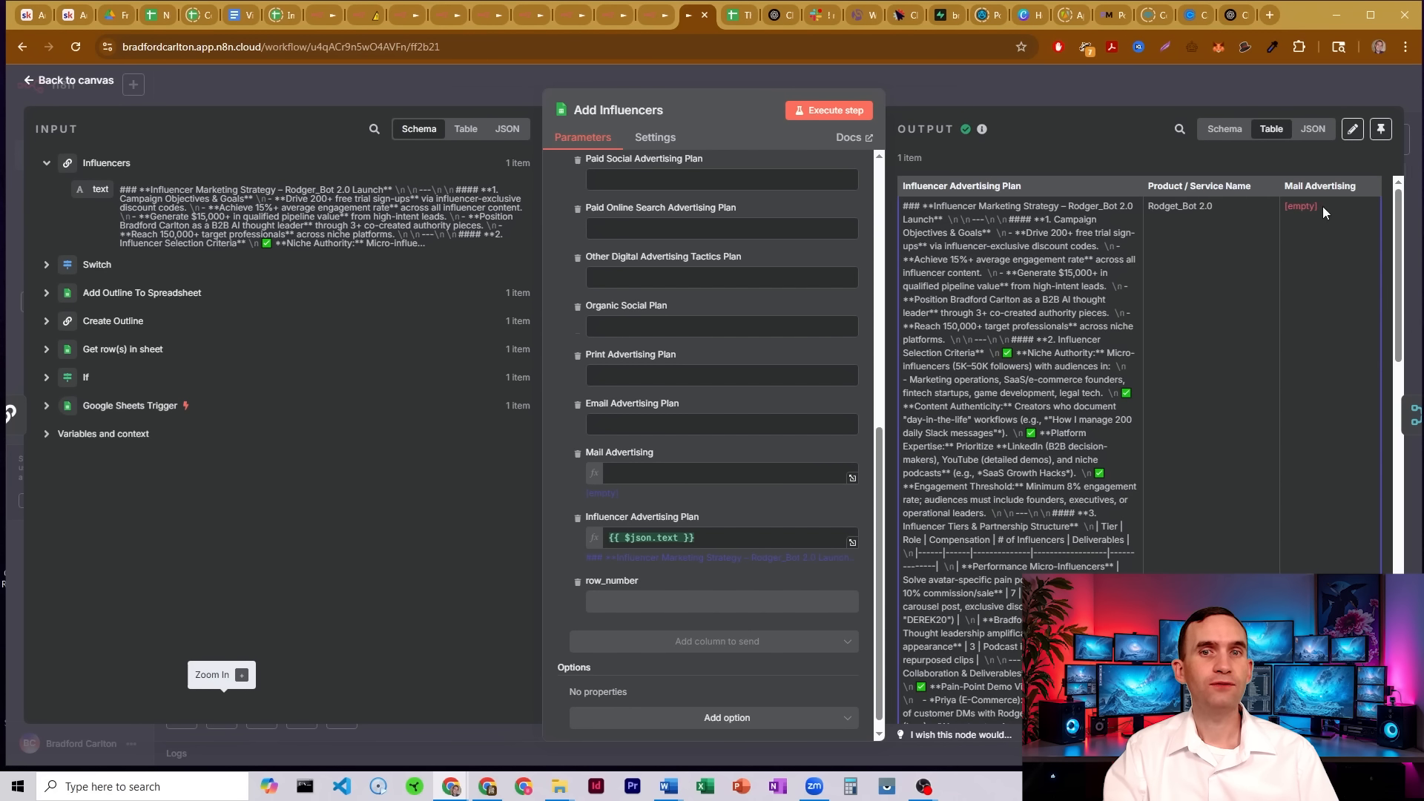
{"action": "left_click_drag", "start_coordinate": [1294, 202], "coordinate": [1309, 190]}
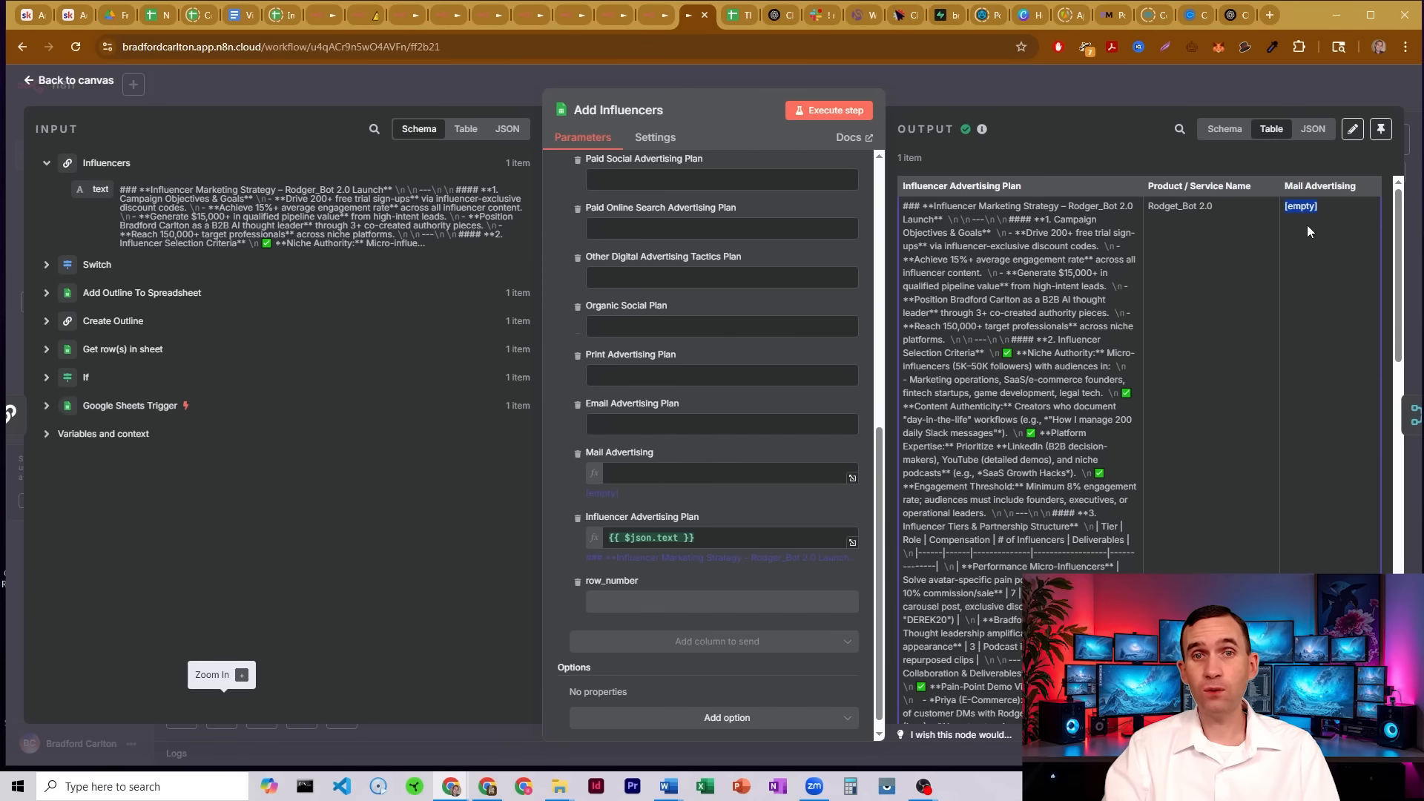
{"action": "left_click", "coordinate": [1282, 212]}
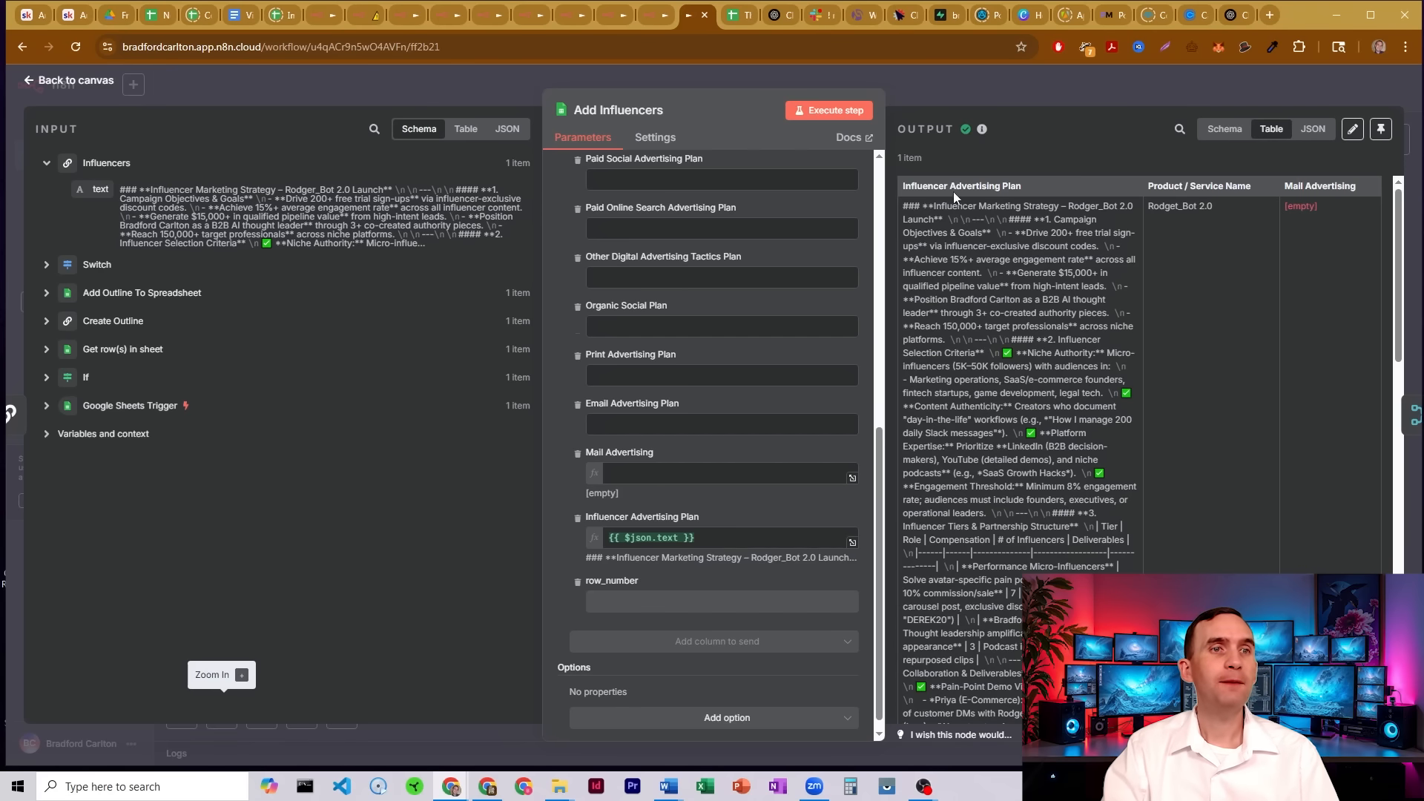
Go to the master spreadsheet in Google Sheets and look through the existing rows of the Marketing Plan Output sheet.
{"action": "left_click", "coordinate": [739, 17]}
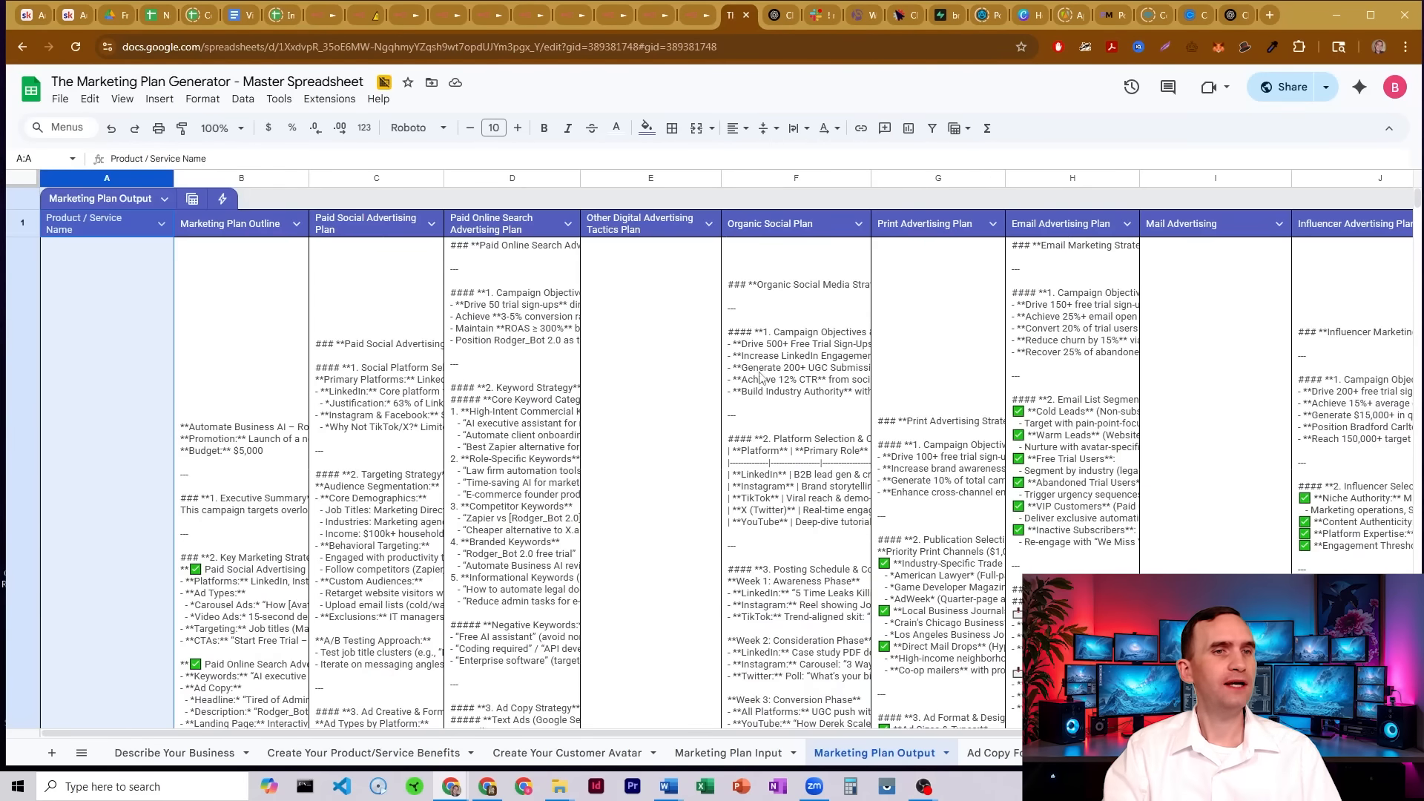
{"action": "scroll", "coordinate": [760, 377], "scroll_direction": "down", "scroll_amount": 15}
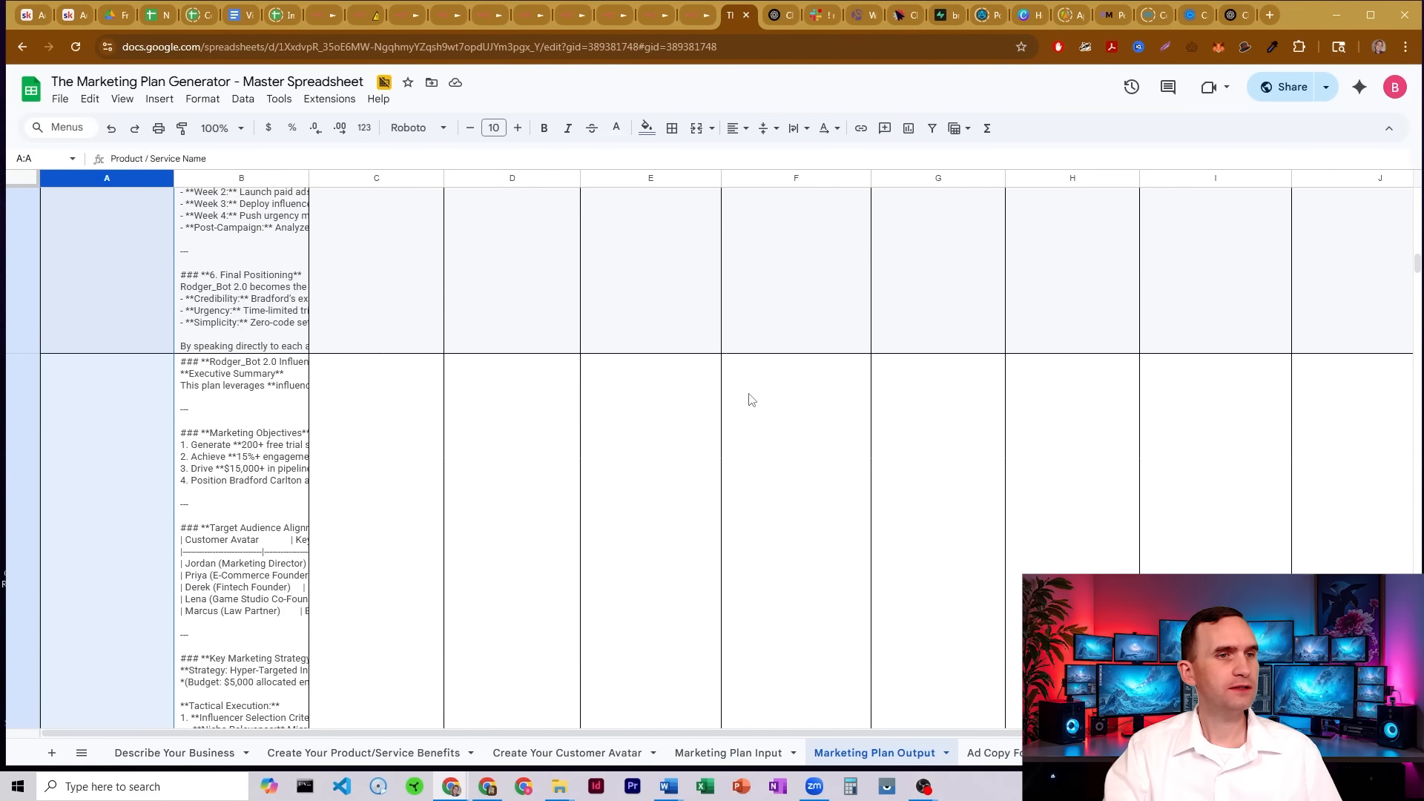
{"action": "scroll", "coordinate": [748, 399], "scroll_direction": "down", "scroll_amount": 15}
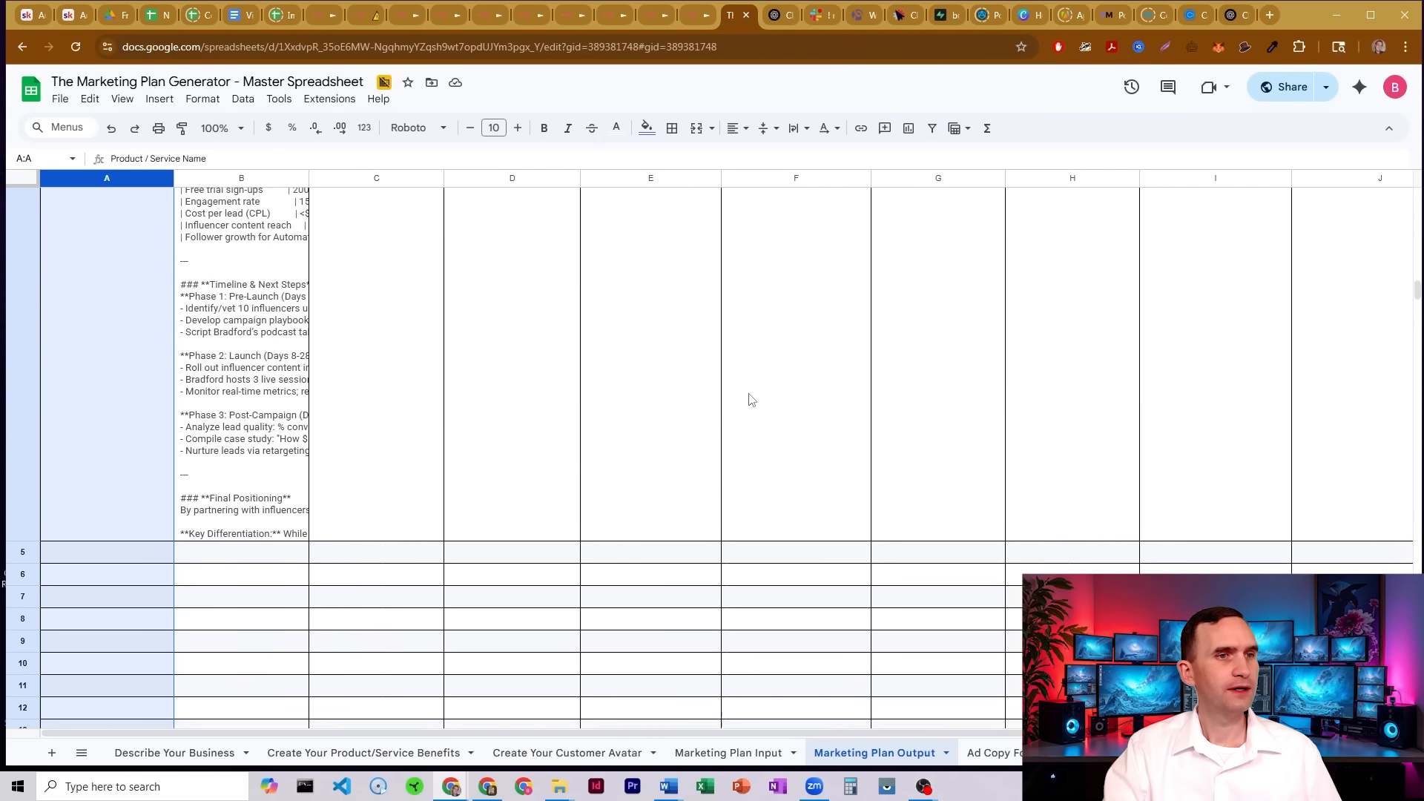
{"action": "scroll", "coordinate": [751, 400], "scroll_direction": "up", "scroll_amount": 3}
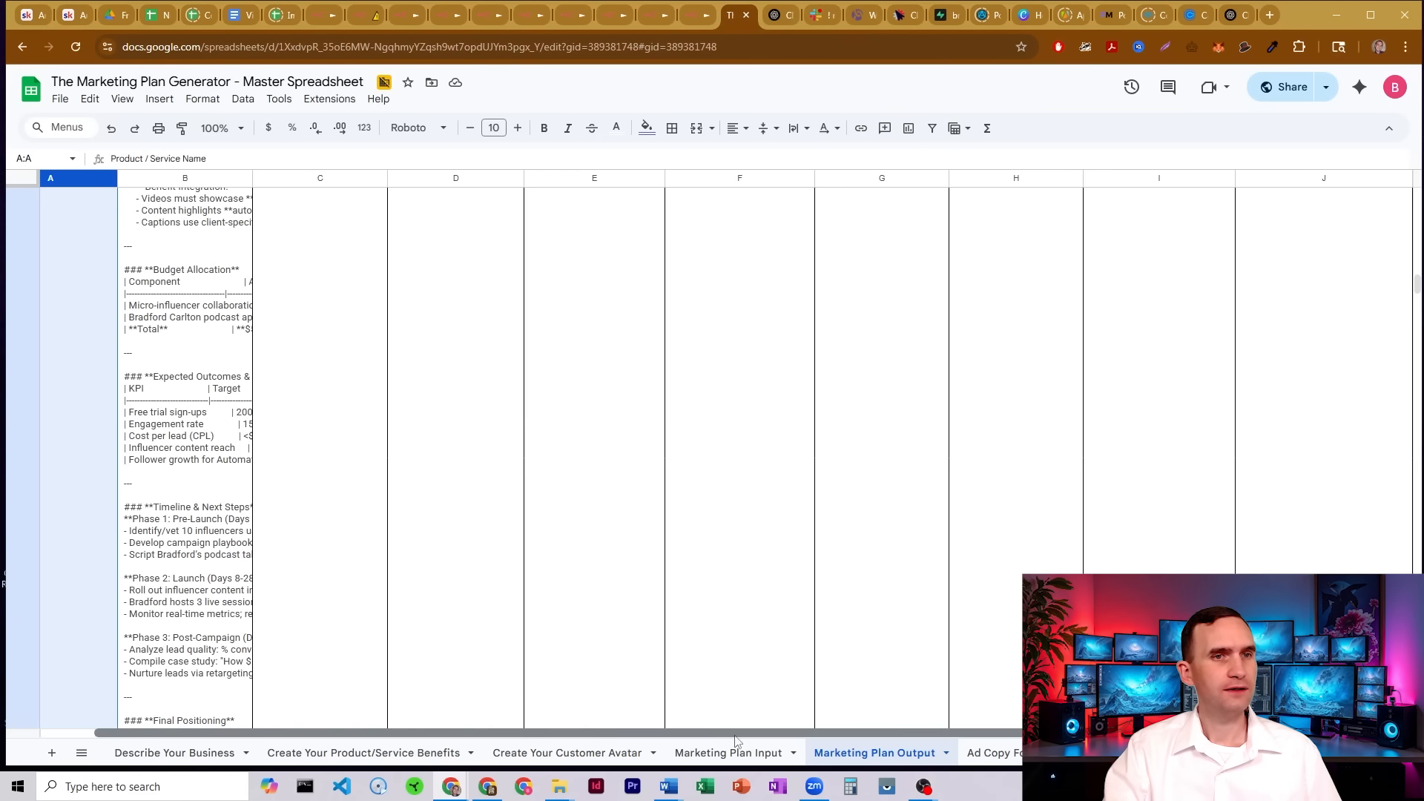
{"action": "scroll", "coordinate": [394, 467], "scroll_direction": "up", "scroll_amount": 15}
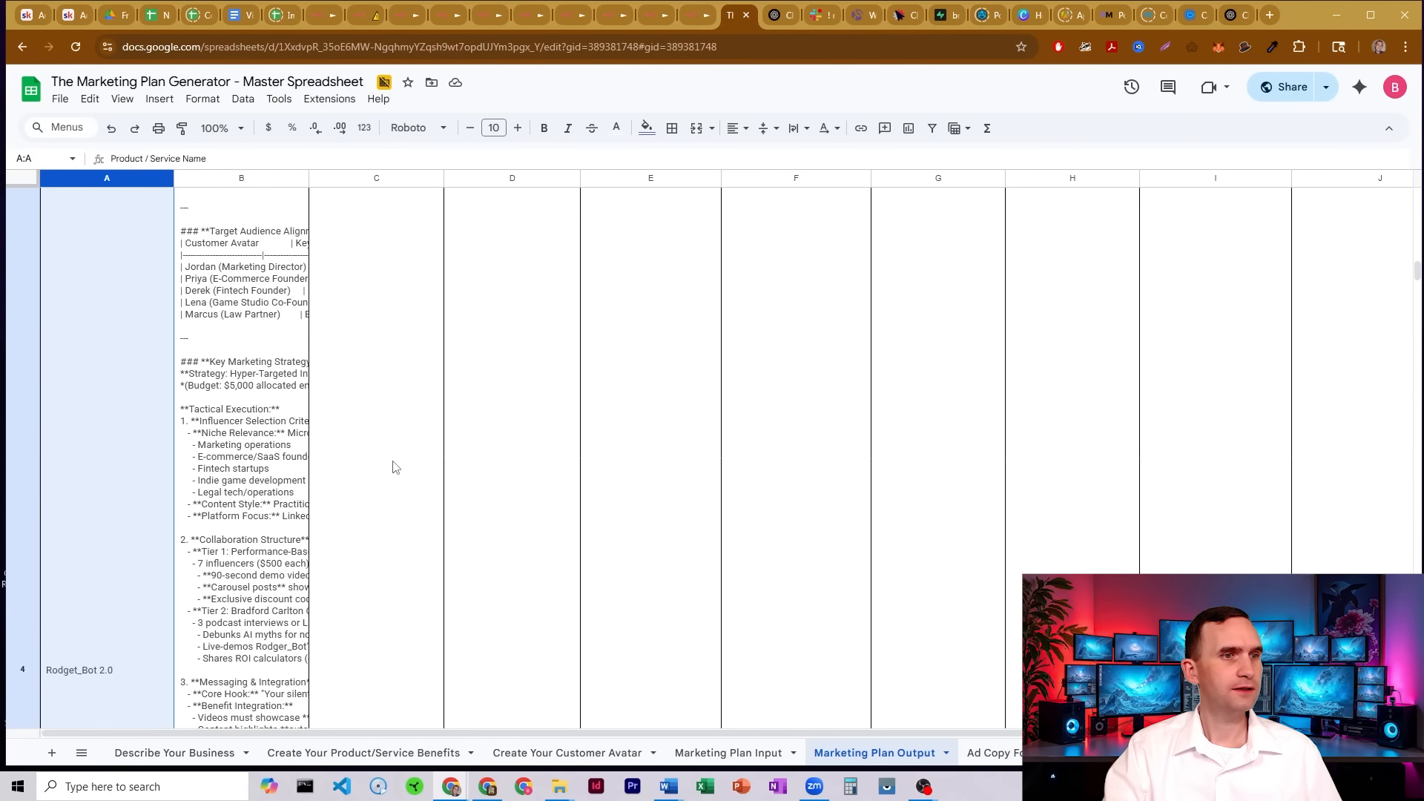
{"action": "scroll", "coordinate": [394, 467], "scroll_direction": "up", "scroll_amount": 6}
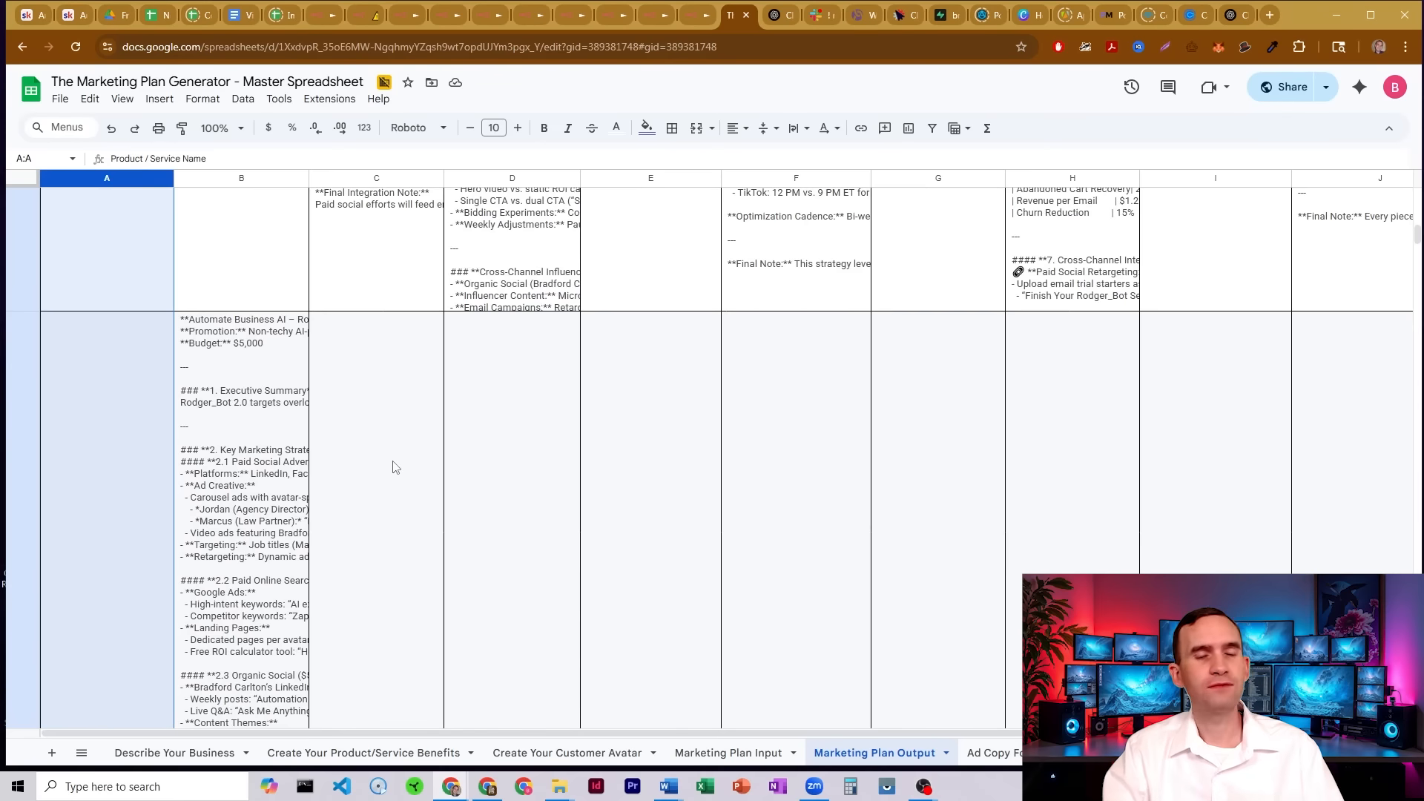
{"action": "scroll", "coordinate": [394, 468], "scroll_direction": "up", "scroll_amount": 20}
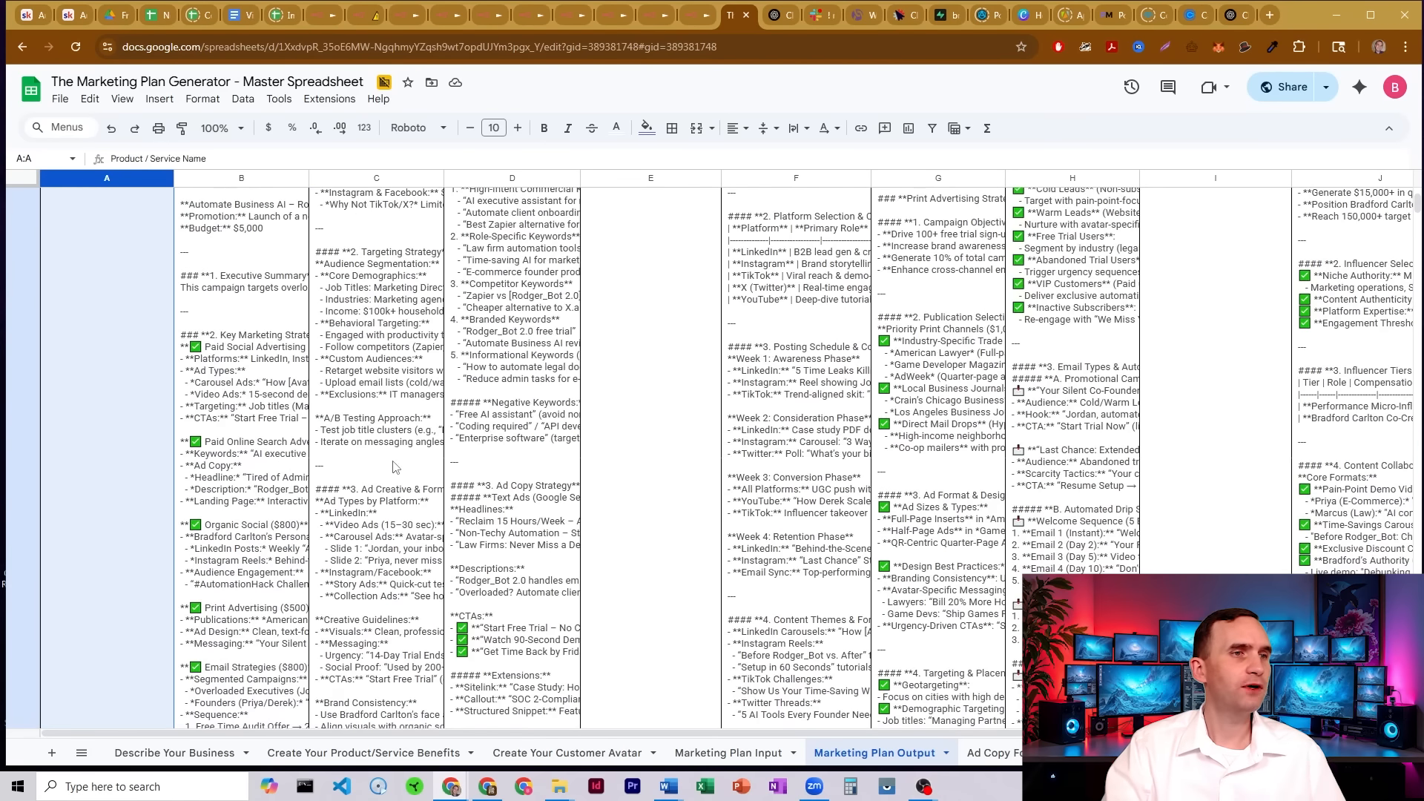
{"action": "scroll", "coordinate": [393, 467], "scroll_direction": "up", "scroll_amount": 3}
Delete rows 2 and 3 from the Marketing Plan Output sheet, keeping the influencer-only plan row.
{"action": "left_click", "coordinate": [31, 274]}
{"action": "scroll", "coordinate": [135, 313], "scroll_direction": "down", "scroll_amount": 10}
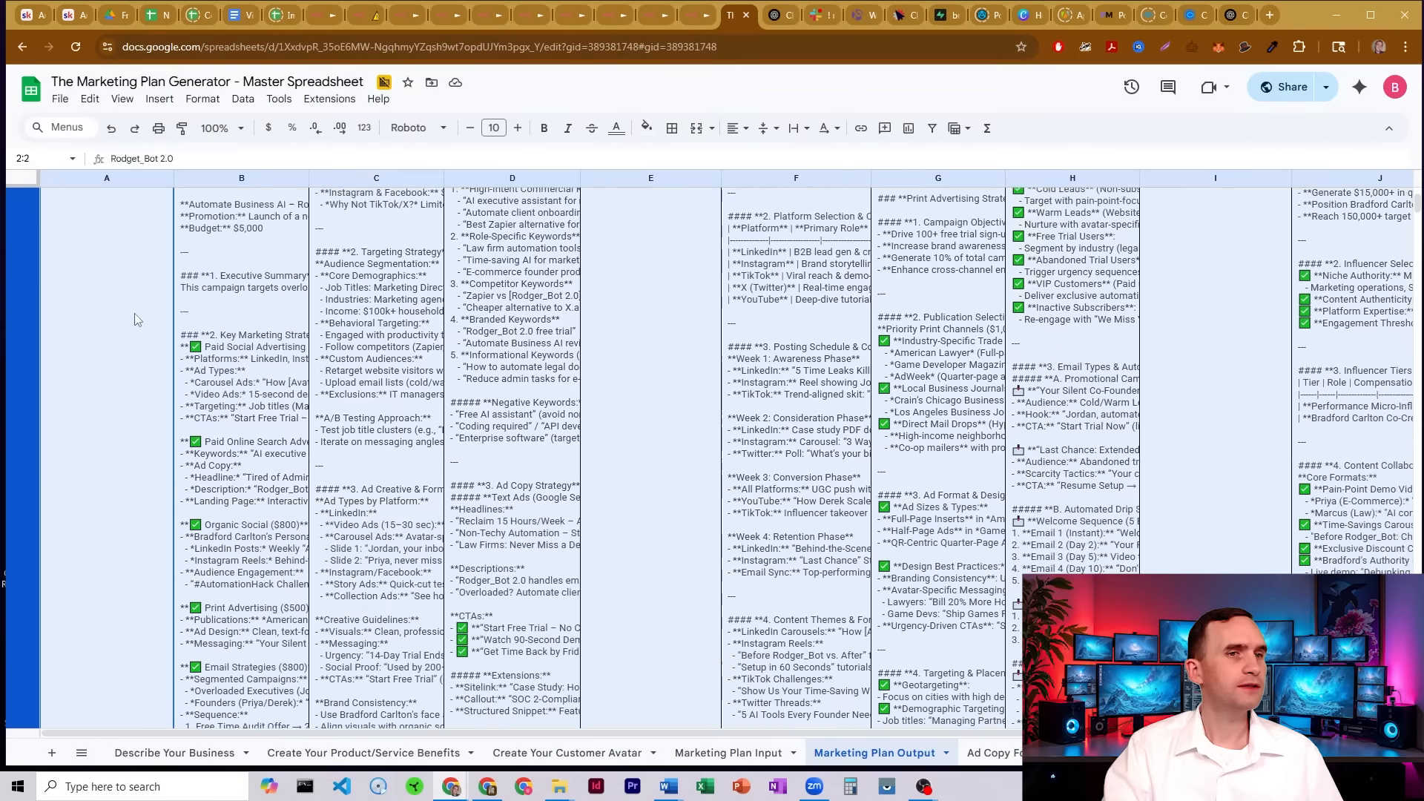
{"action": "scroll", "coordinate": [135, 320], "scroll_direction": "down", "scroll_amount": 10}
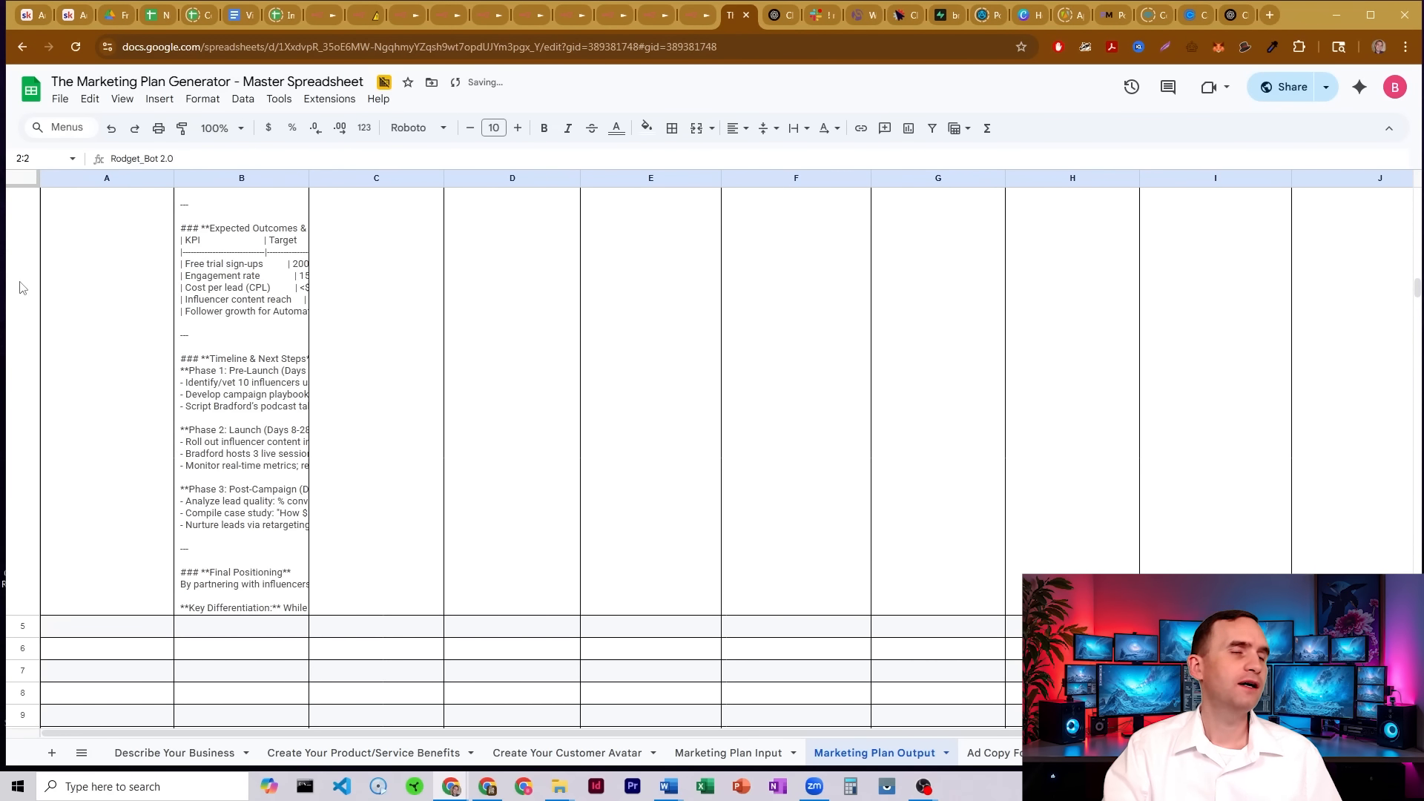
{"action": "scroll", "coordinate": [114, 309], "scroll_direction": "up", "scroll_amount": 10}
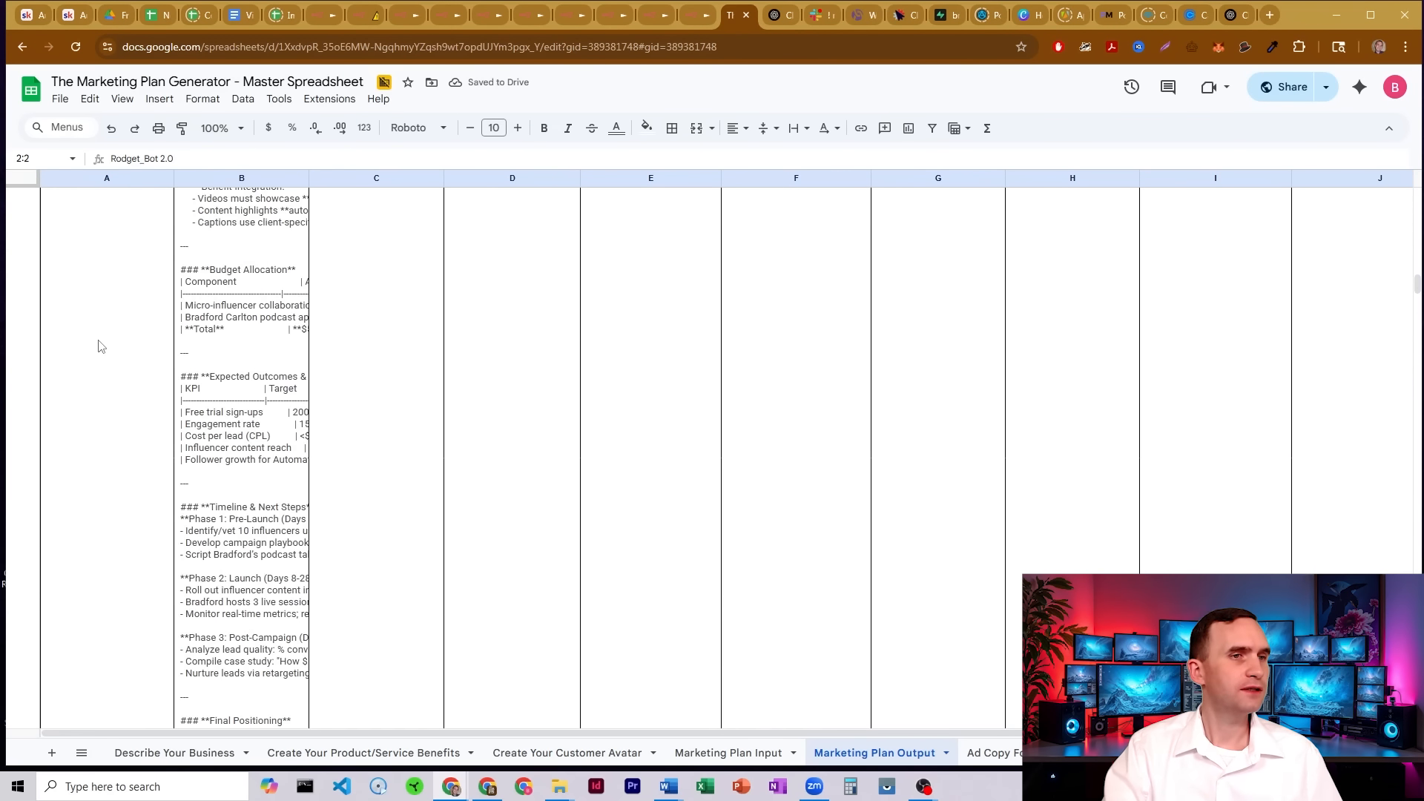
{"action": "scroll", "coordinate": [101, 346], "scroll_direction": "down", "scroll_amount": 3}
{"action": "scroll", "coordinate": [101, 346], "scroll_direction": "up", "scroll_amount": 10}
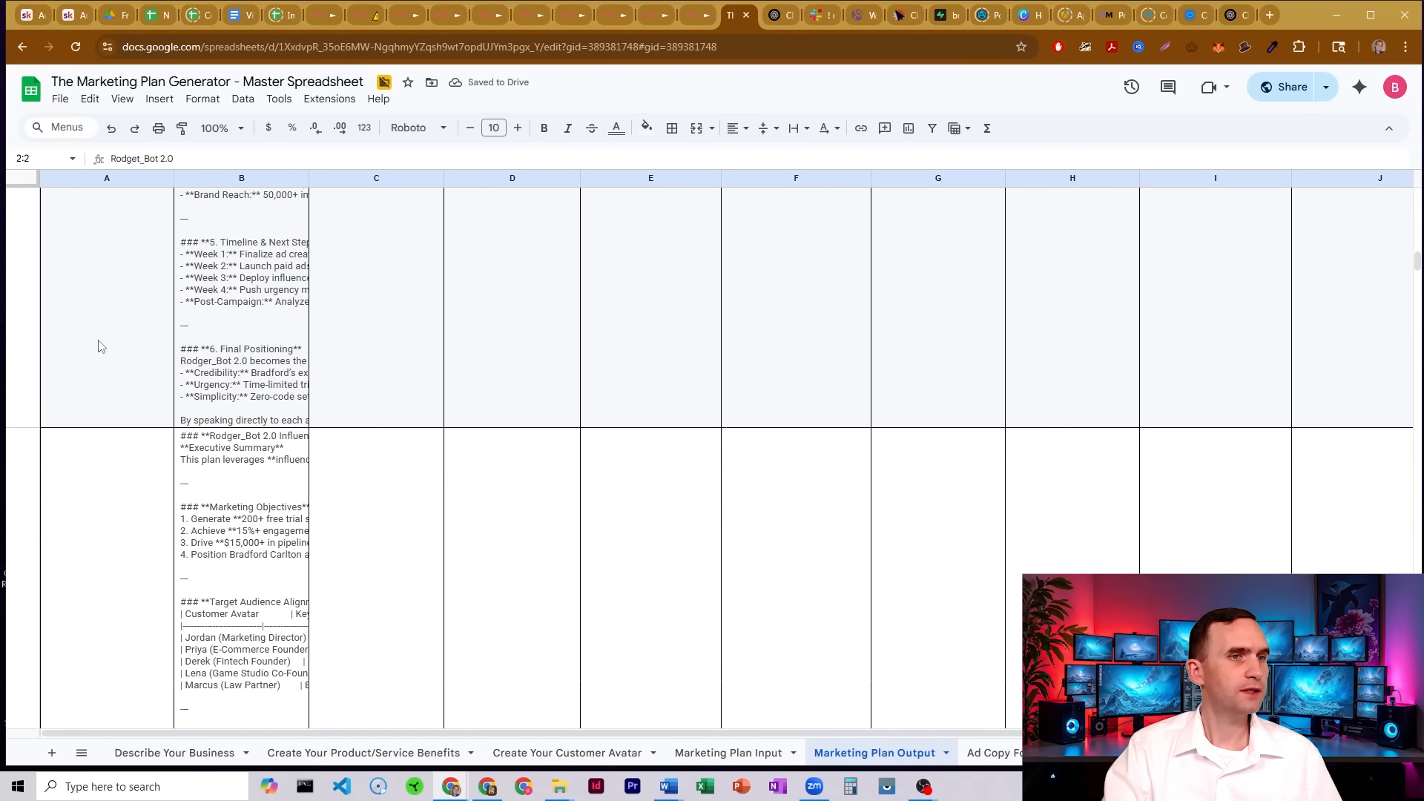
{"action": "left_click", "coordinate": [29, 309], "text": "shift"}
{"action": "right_click", "coordinate": [29, 308]}
{"action": "left_click", "coordinate": [111, 475]}
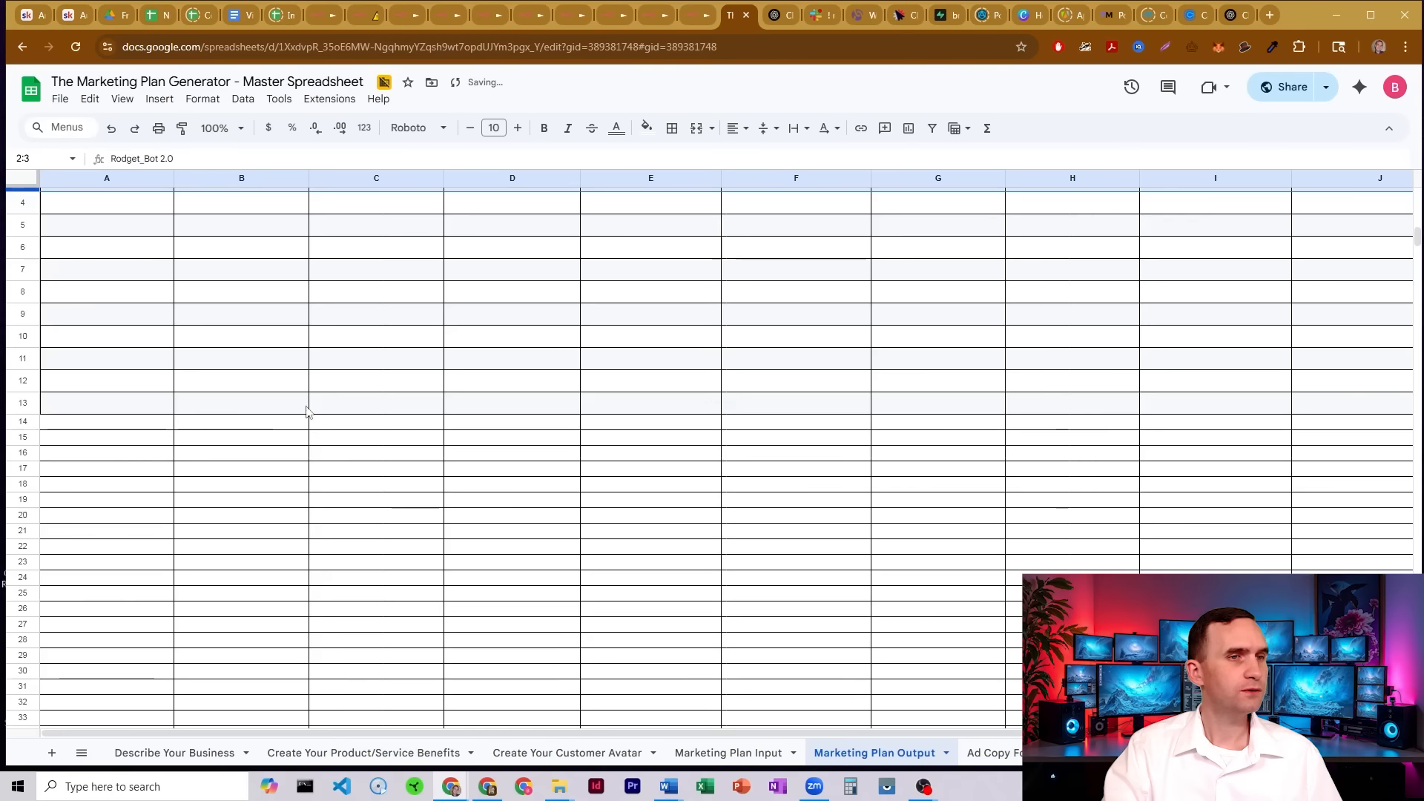
{"action": "scroll", "coordinate": [357, 374], "scroll_direction": "up", "scroll_amount": 10}
{"action": "left_click", "coordinate": [426, 335]}
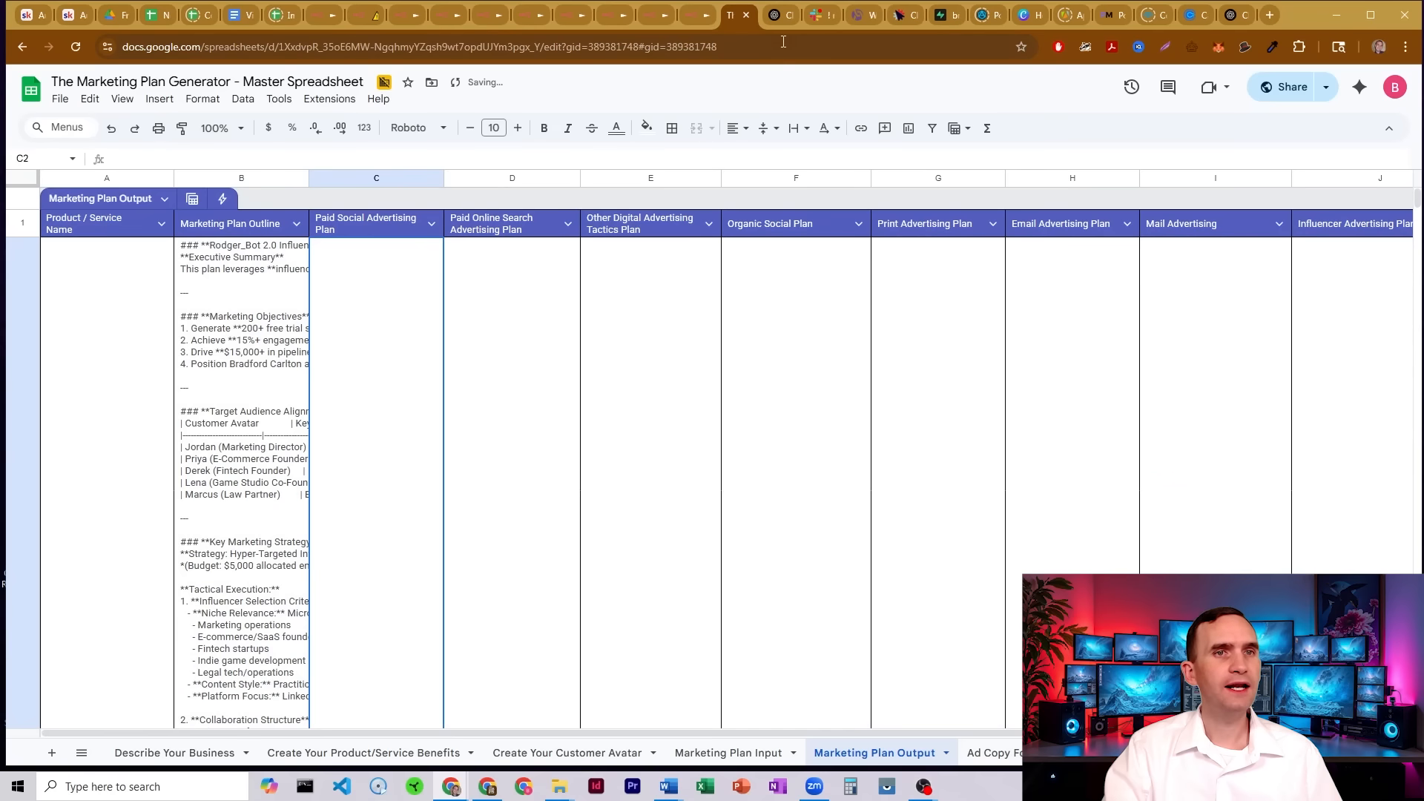
Execute the Add Influencers node again in n8n and check the Influencer Advertising Plan cell of row 2 in the master spreadsheet.
{"action": "left_click", "coordinate": [700, 16]}
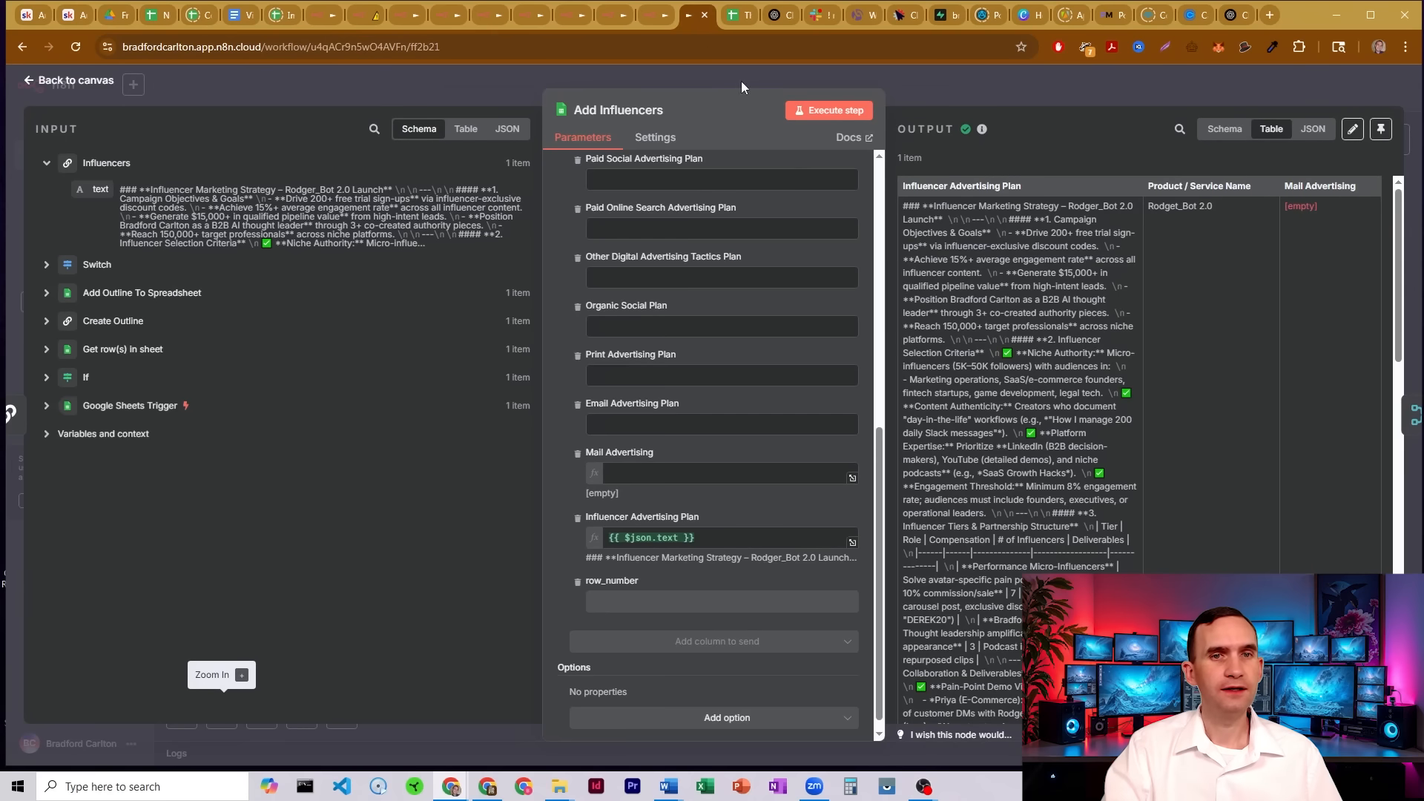
{"action": "left_click", "coordinate": [825, 113]}
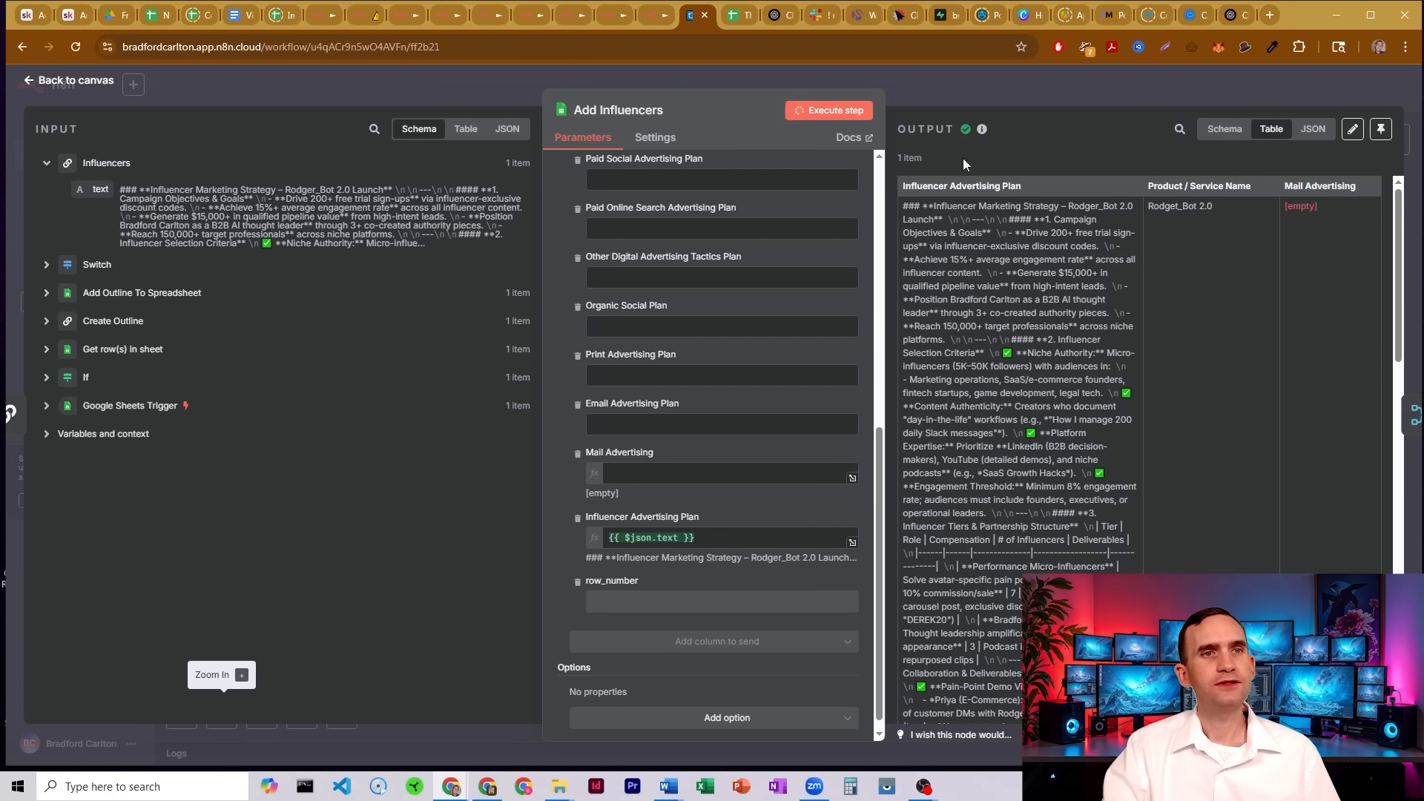
{"action": "left_click", "coordinate": [738, 15]}
{"action": "left_click", "coordinate": [1373, 310]}
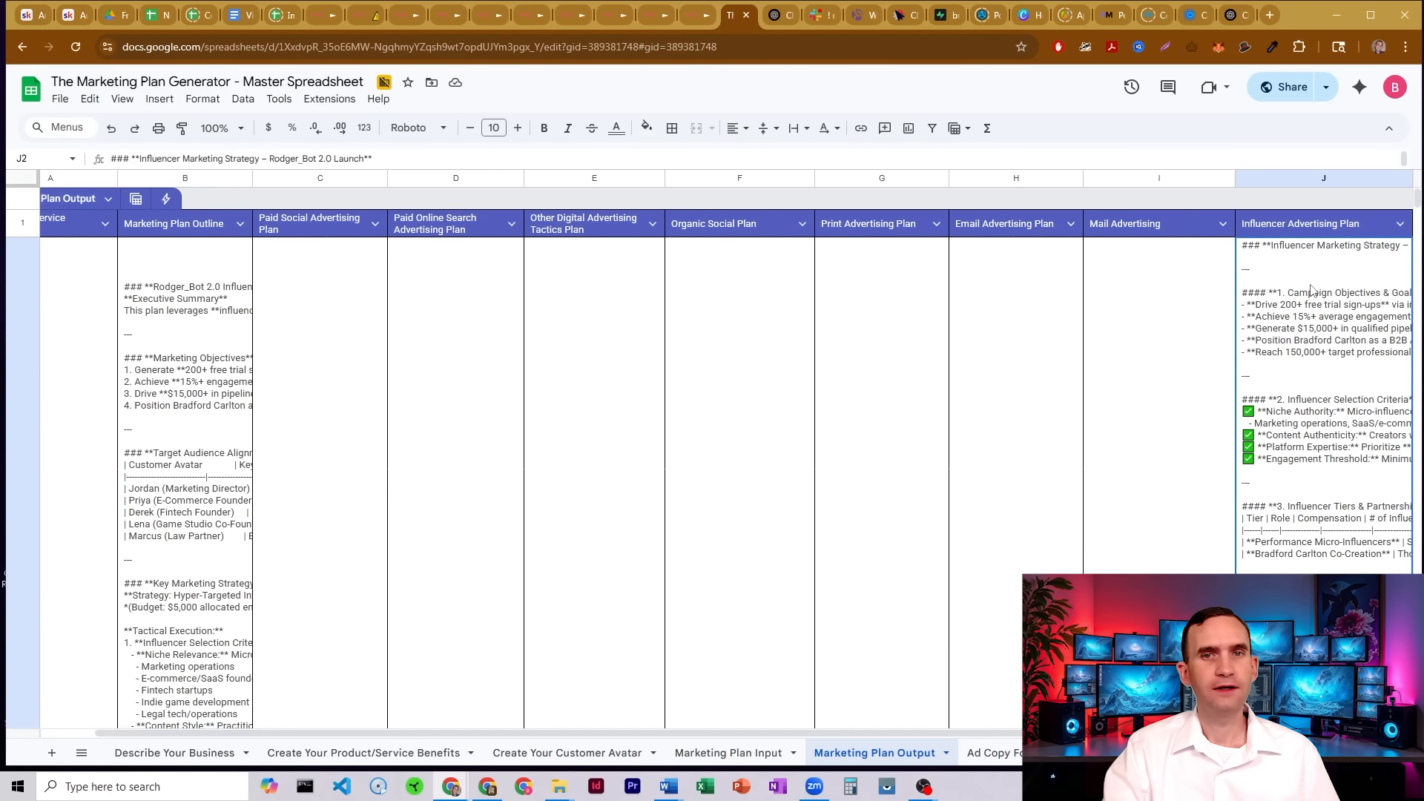
Enter "Test data" in the Mail Advertising cell of row 2 and compare it with the node's empty Mail Advertising expression in n8n.
{"action": "left_click", "coordinate": [1148, 317]}
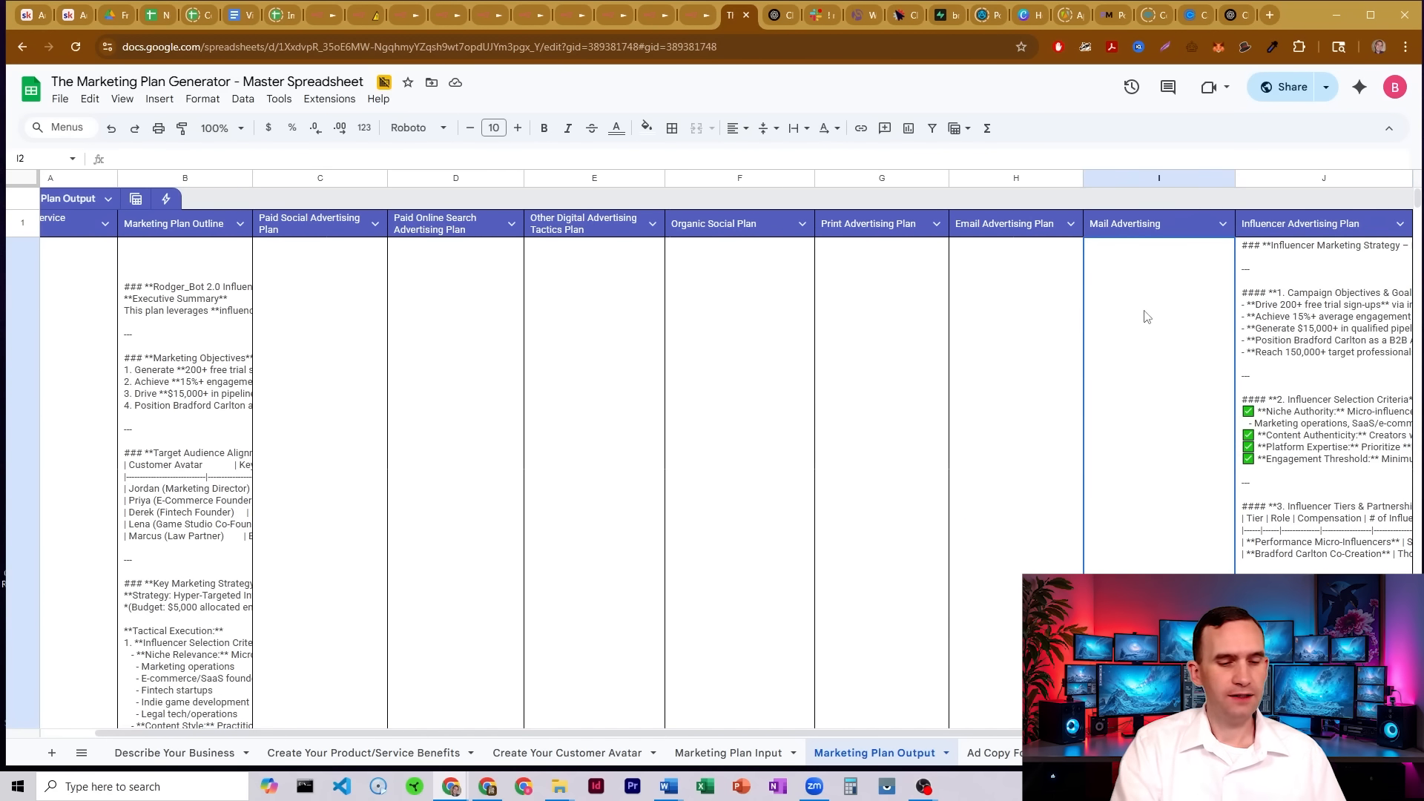
{"action": "type", "text": "Test data"}
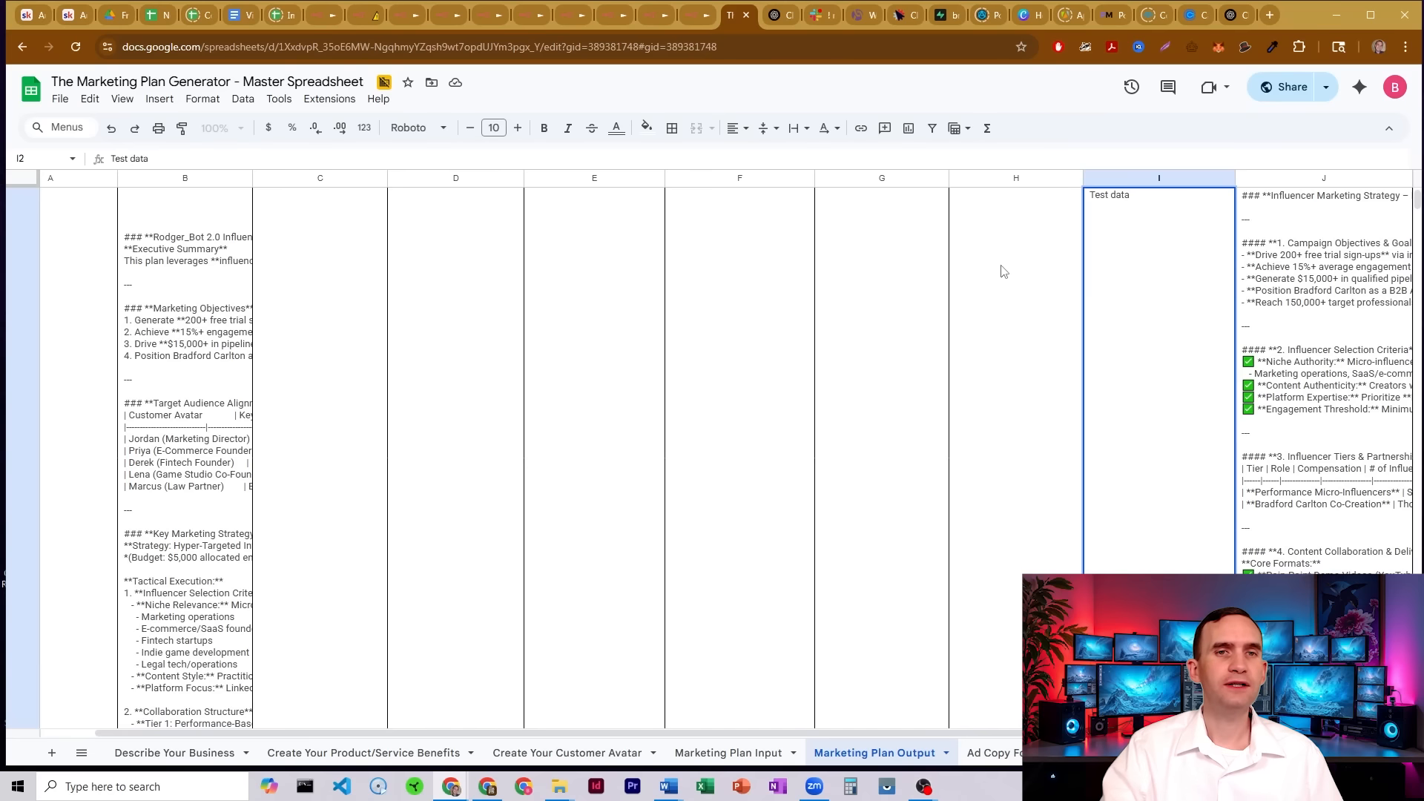
{"action": "left_click", "coordinate": [1003, 271]}
{"action": "left_click", "coordinate": [1144, 339]}
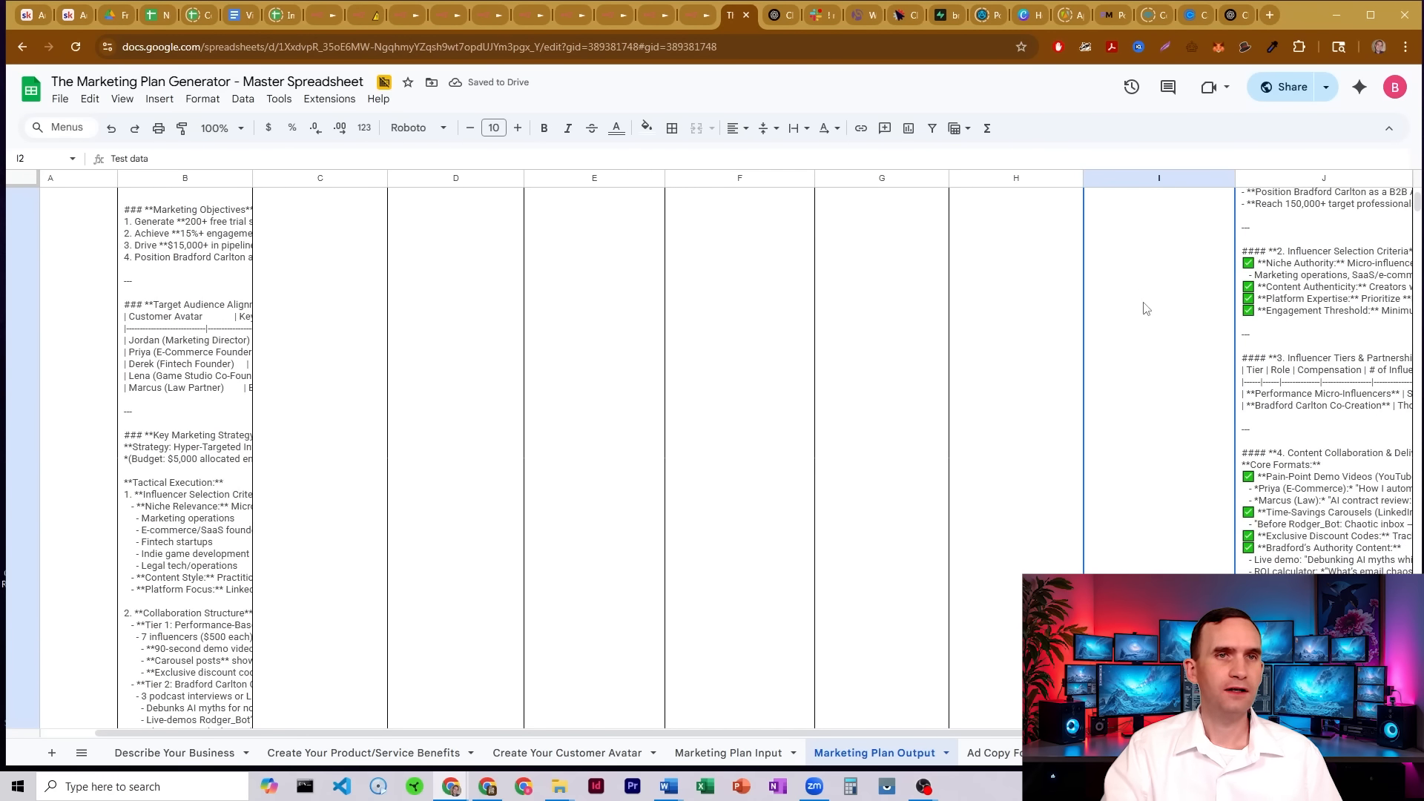
{"action": "left_click", "coordinate": [698, 14]}
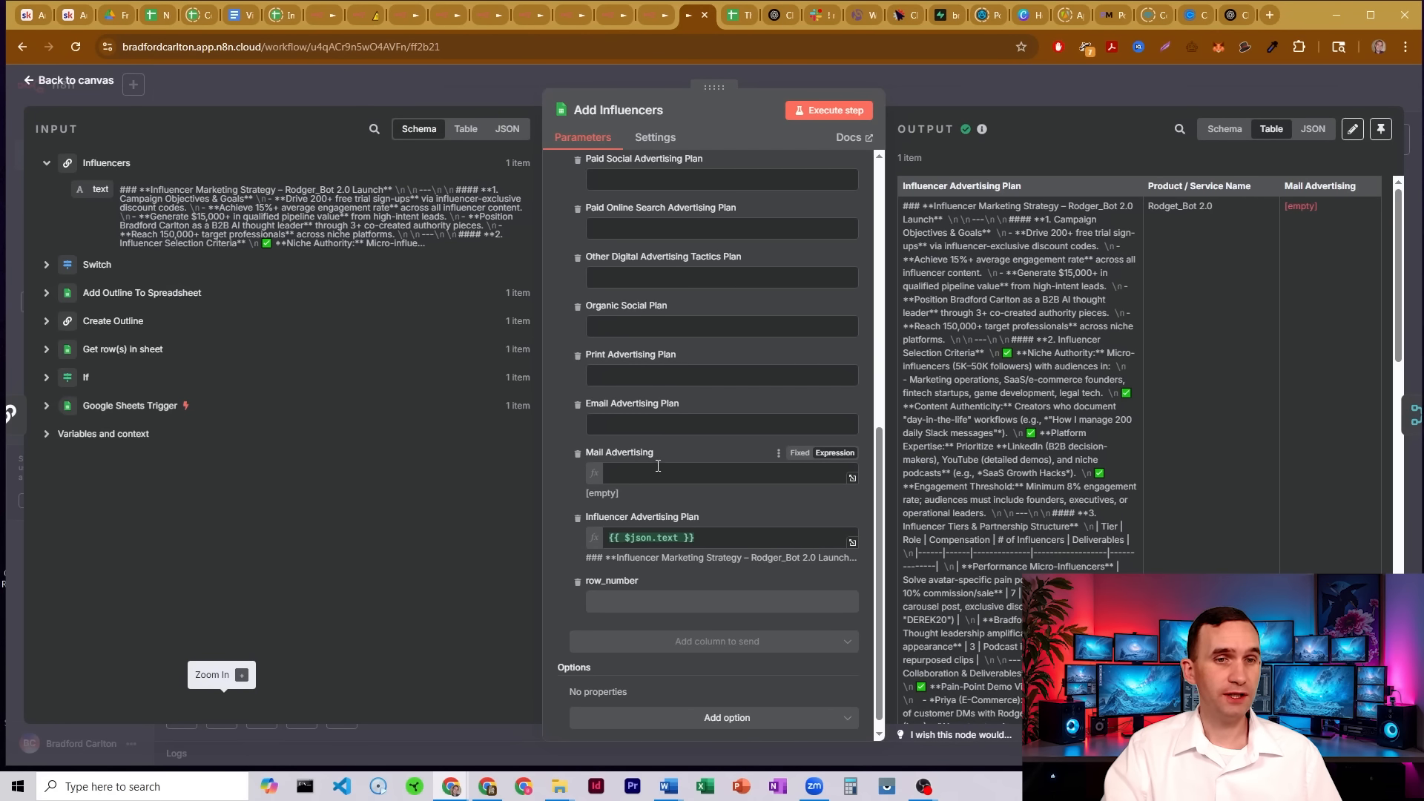
{"action": "left_click", "coordinate": [738, 15]}
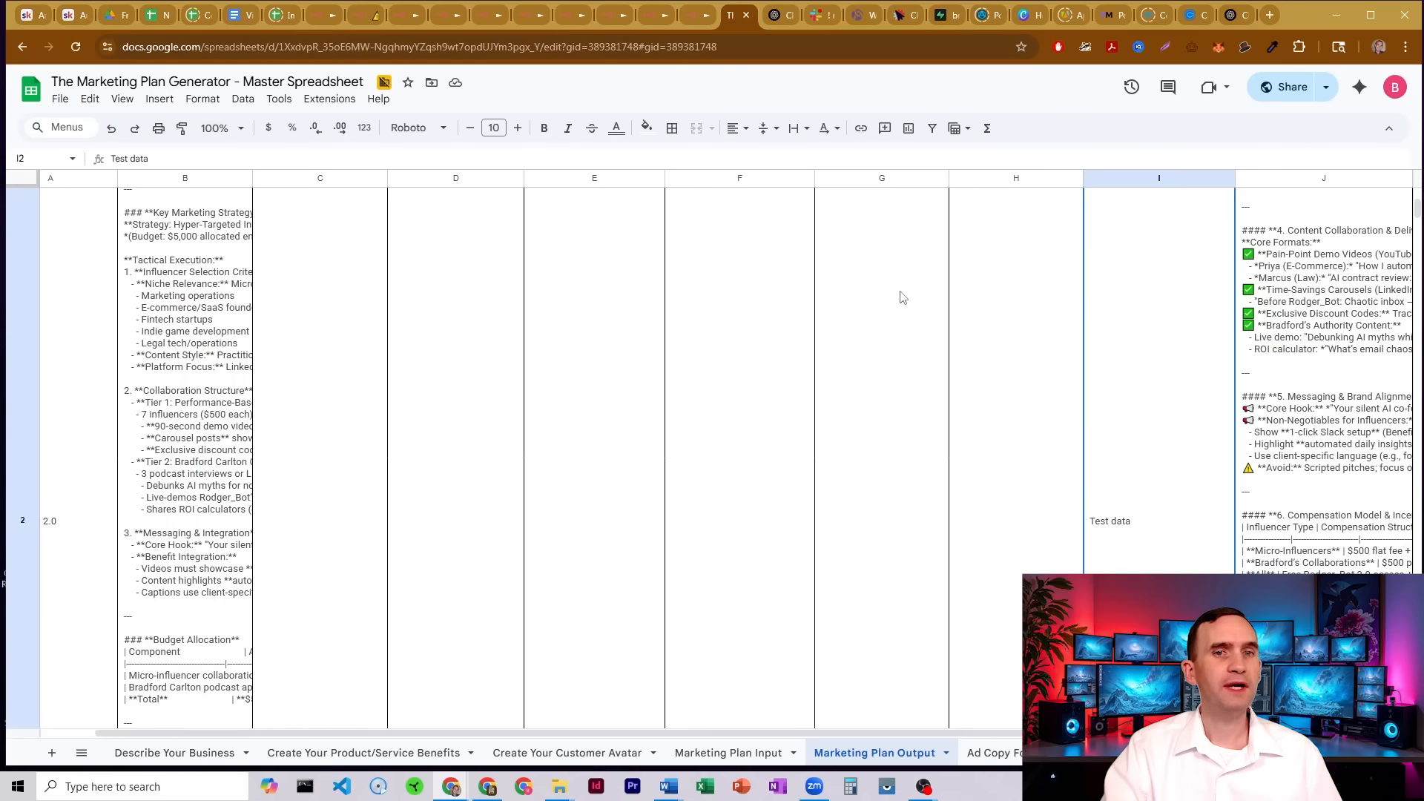
Enter "Test data" in the Email Advertising Plan cell of row 2 and check both test entries.
{"action": "type", "text": "Test data"}
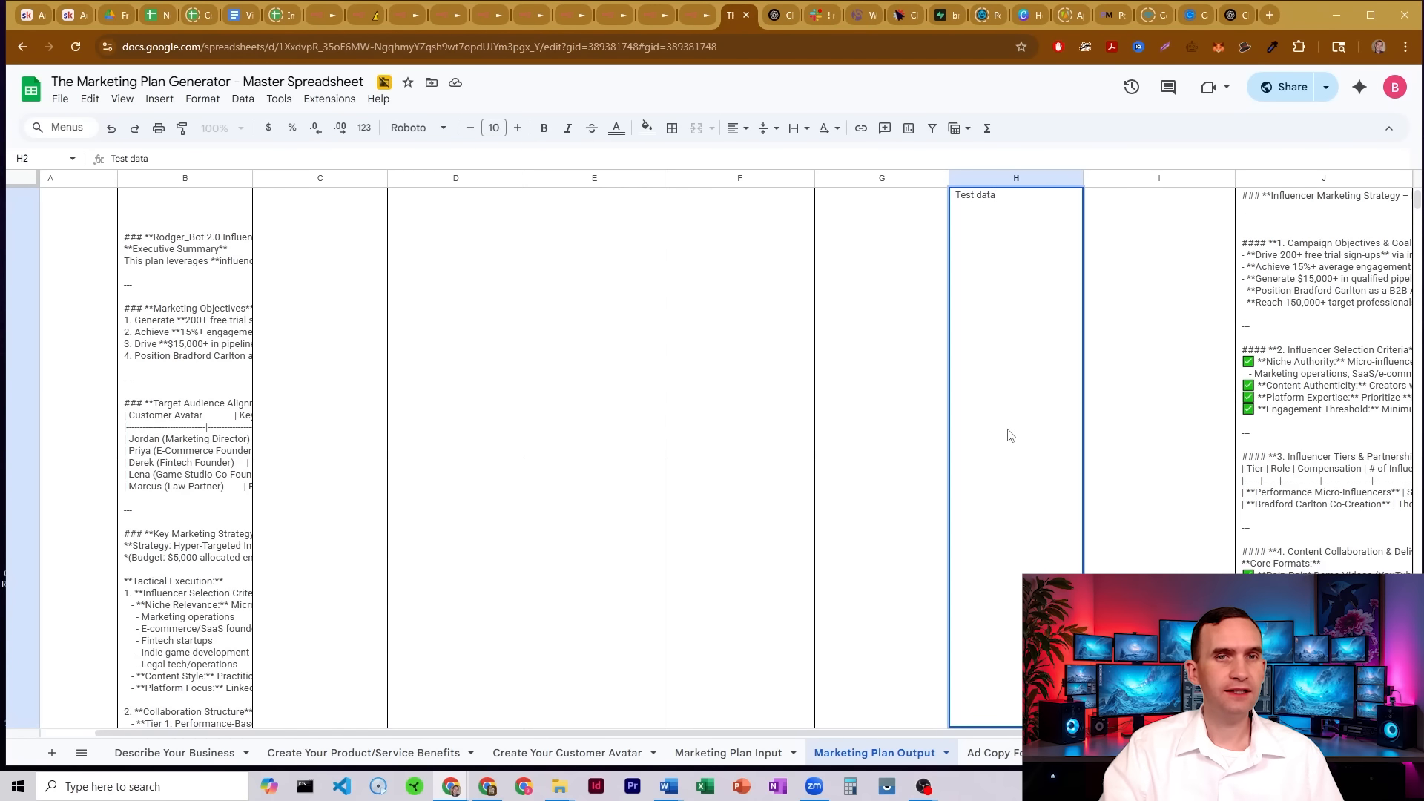
{"action": "left_click", "coordinate": [906, 391]}
{"action": "scroll", "coordinate": [979, 377], "scroll_direction": "up", "scroll_amount": 1}
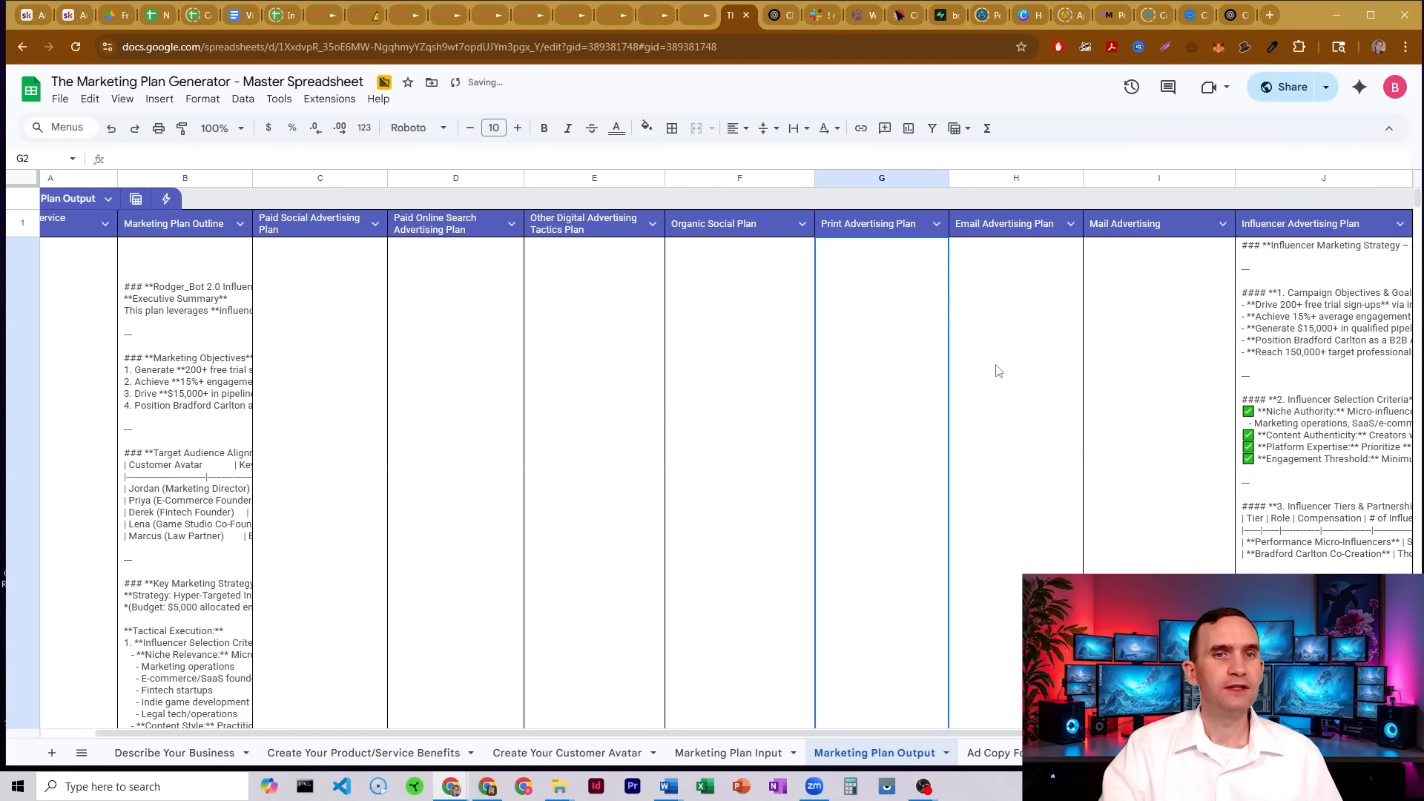
{"action": "scroll", "coordinate": [989, 356], "scroll_direction": "down", "scroll_amount": 2}
{"action": "scroll", "coordinate": [1001, 349], "scroll_direction": "up", "scroll_amount": 2}
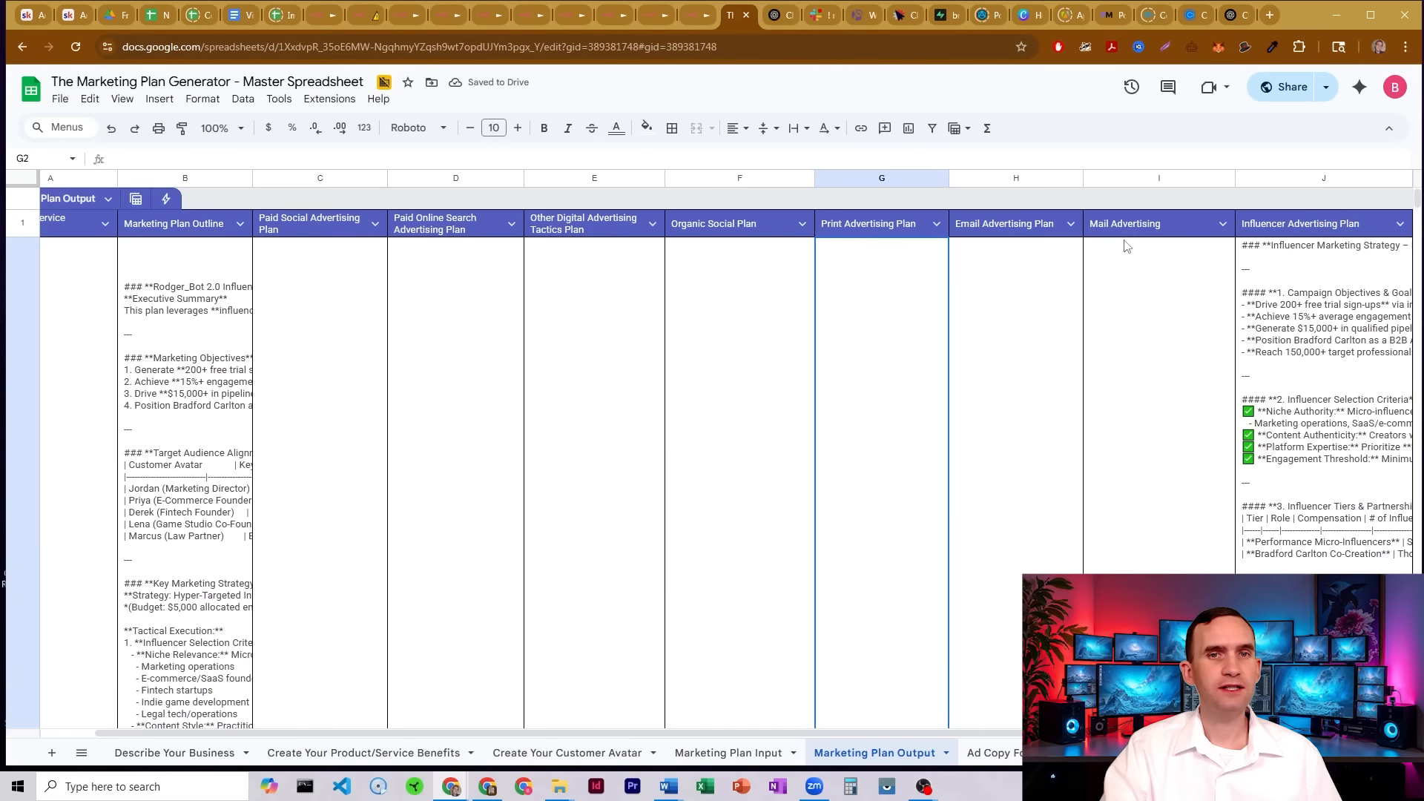
{"action": "scroll", "coordinate": [1109, 331], "scroll_direction": "down", "scroll_amount": 3}
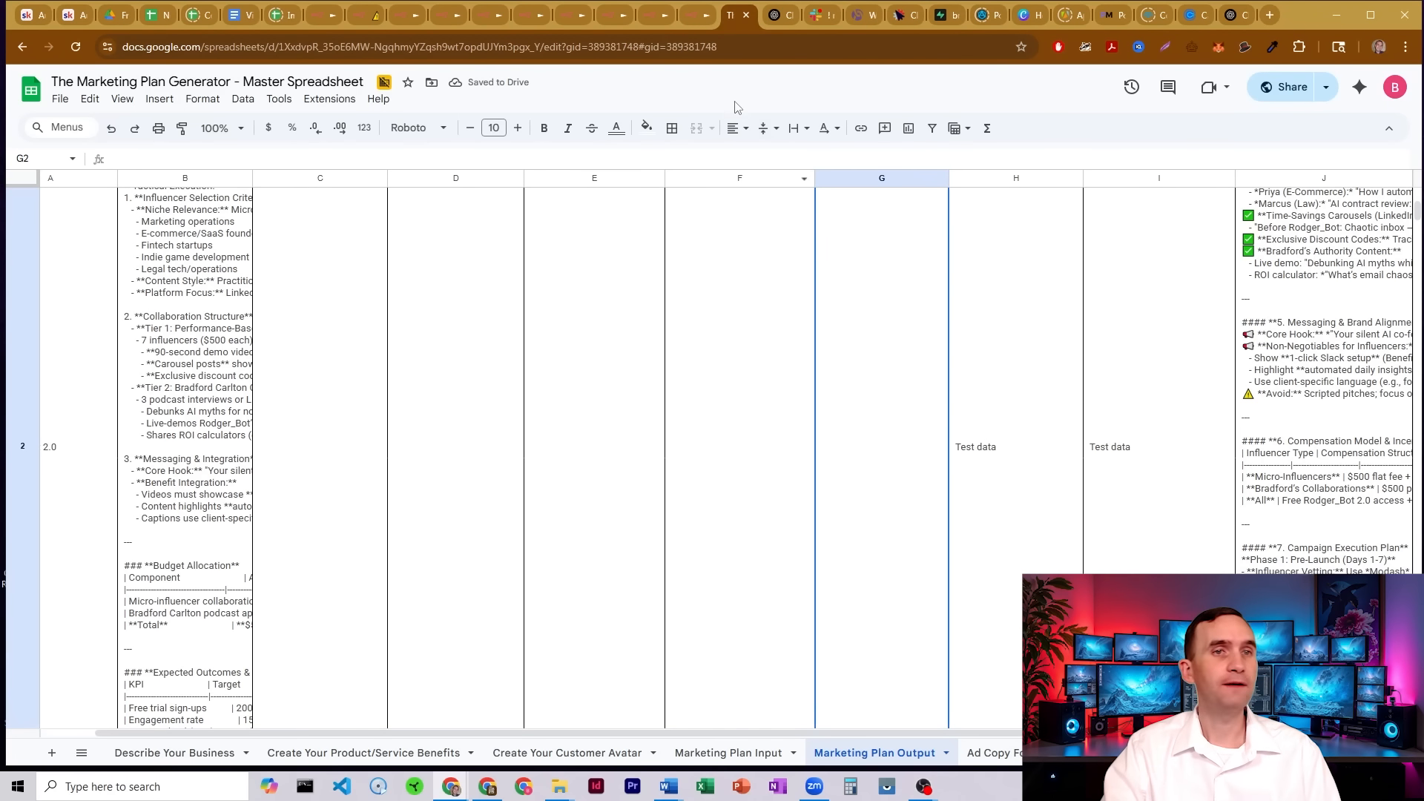
Execute the Add Influencers node in n8n and check the Mail and Email Advertising cells of row 2 in the master spreadsheet.
{"action": "left_click", "coordinate": [703, 19]}
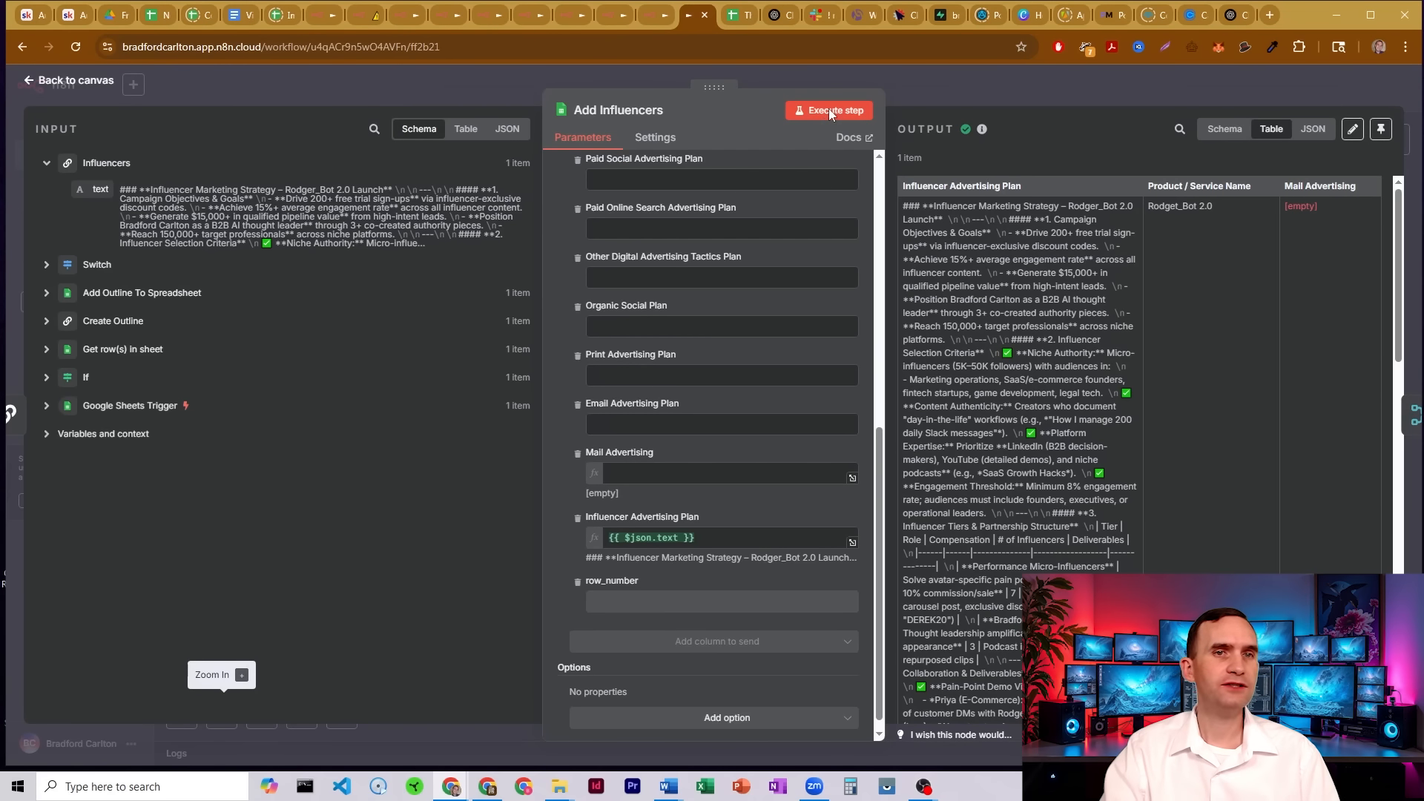
{"action": "left_click", "coordinate": [829, 110]}
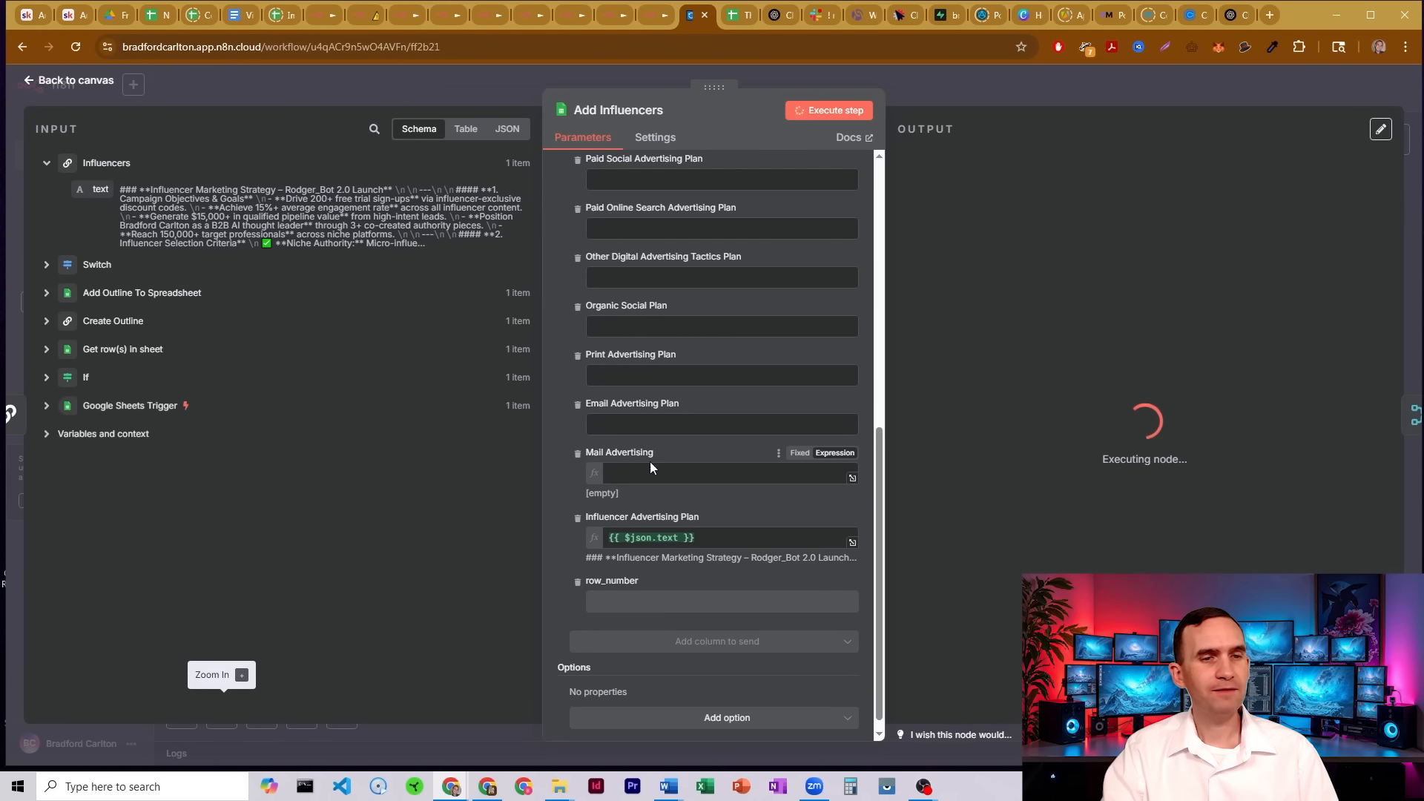
{"action": "left_click", "coordinate": [732, 16]}
{"action": "left_click", "coordinate": [1159, 410]}
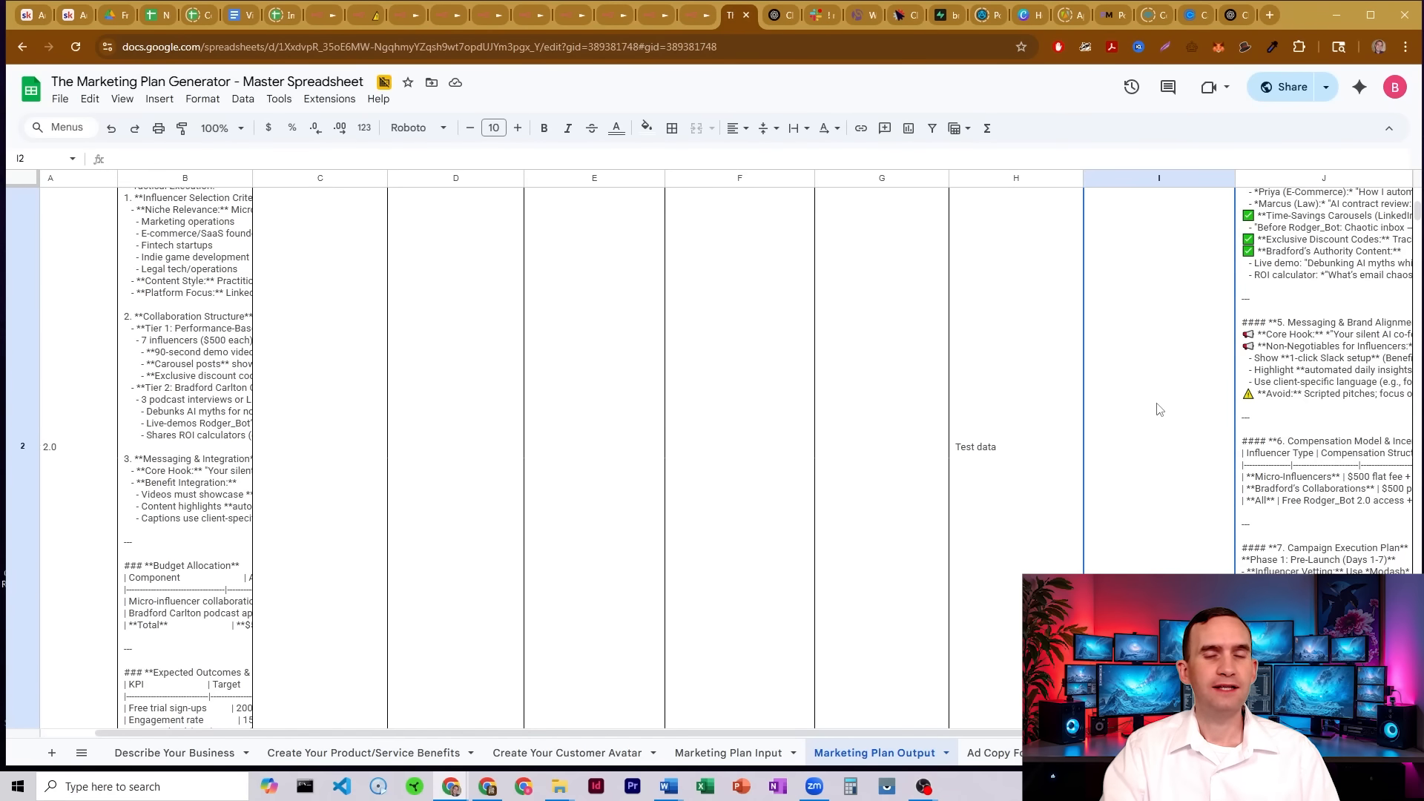
{"action": "scroll", "coordinate": [1135, 330], "scroll_direction": "down", "scroll_amount": 5}
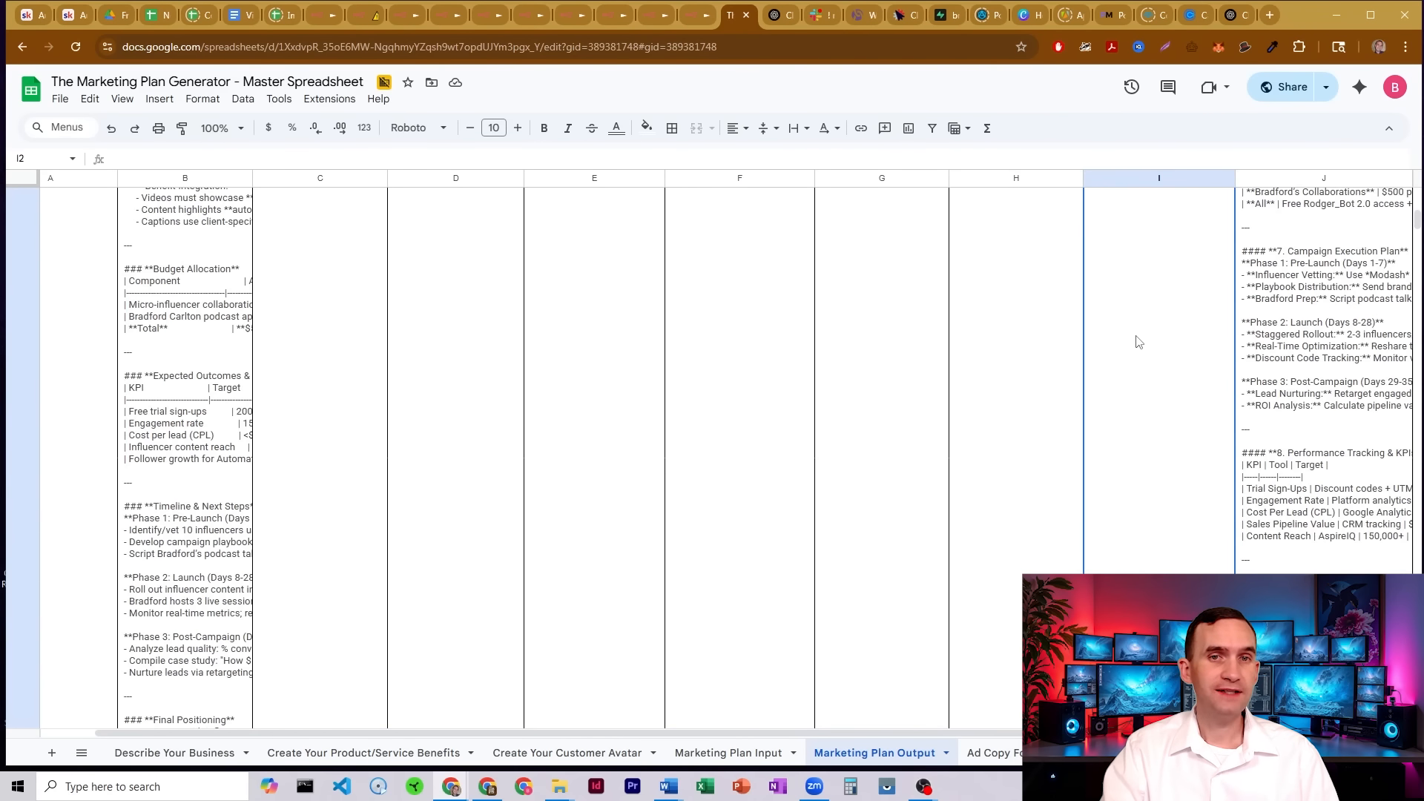
{"action": "scroll", "coordinate": [1136, 340], "scroll_direction": "up", "scroll_amount": 8}
Return to n8n and set the Add Influencers node's empty Mail Advertising value to Fixed.
{"action": "left_click", "coordinate": [693, 15]}
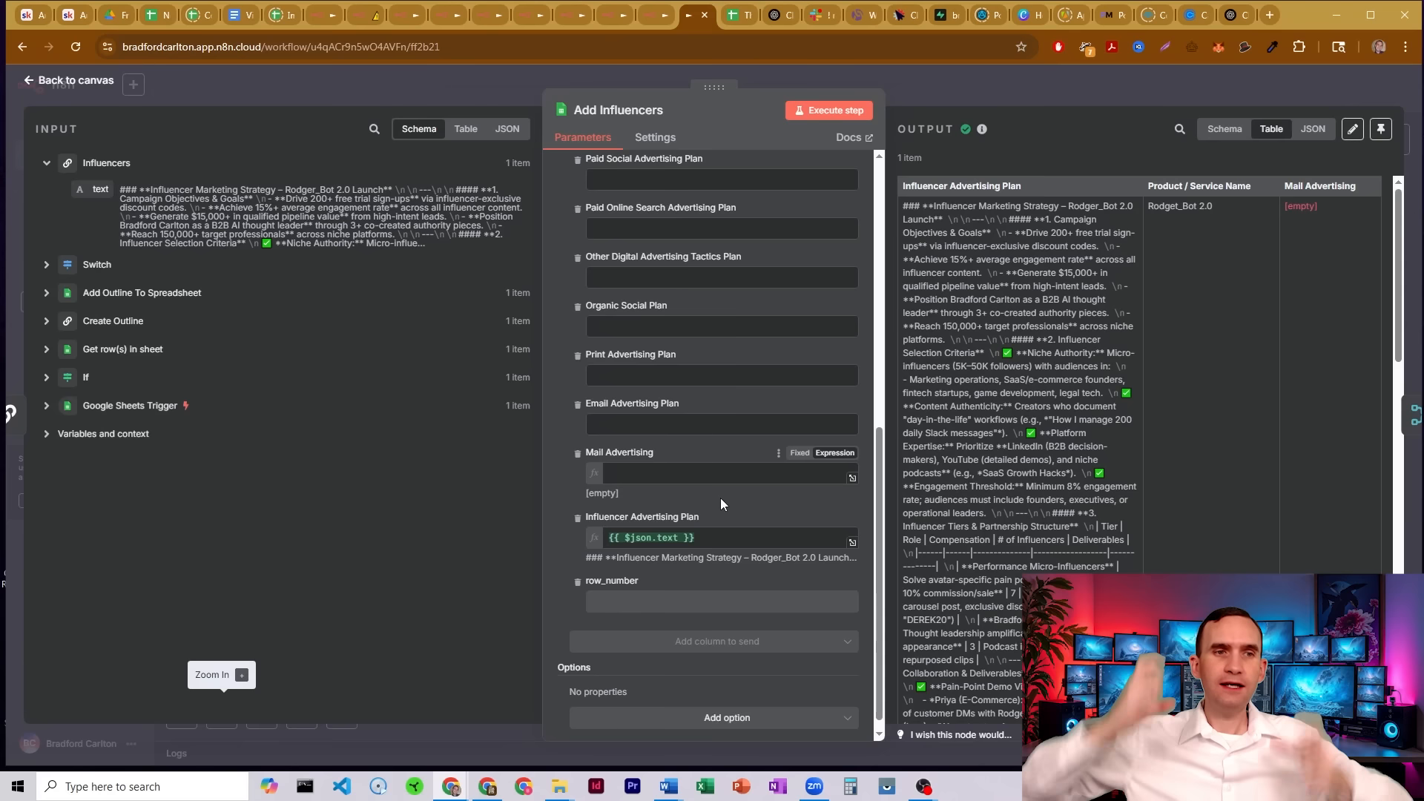
{"action": "left_click", "coordinate": [628, 474]}
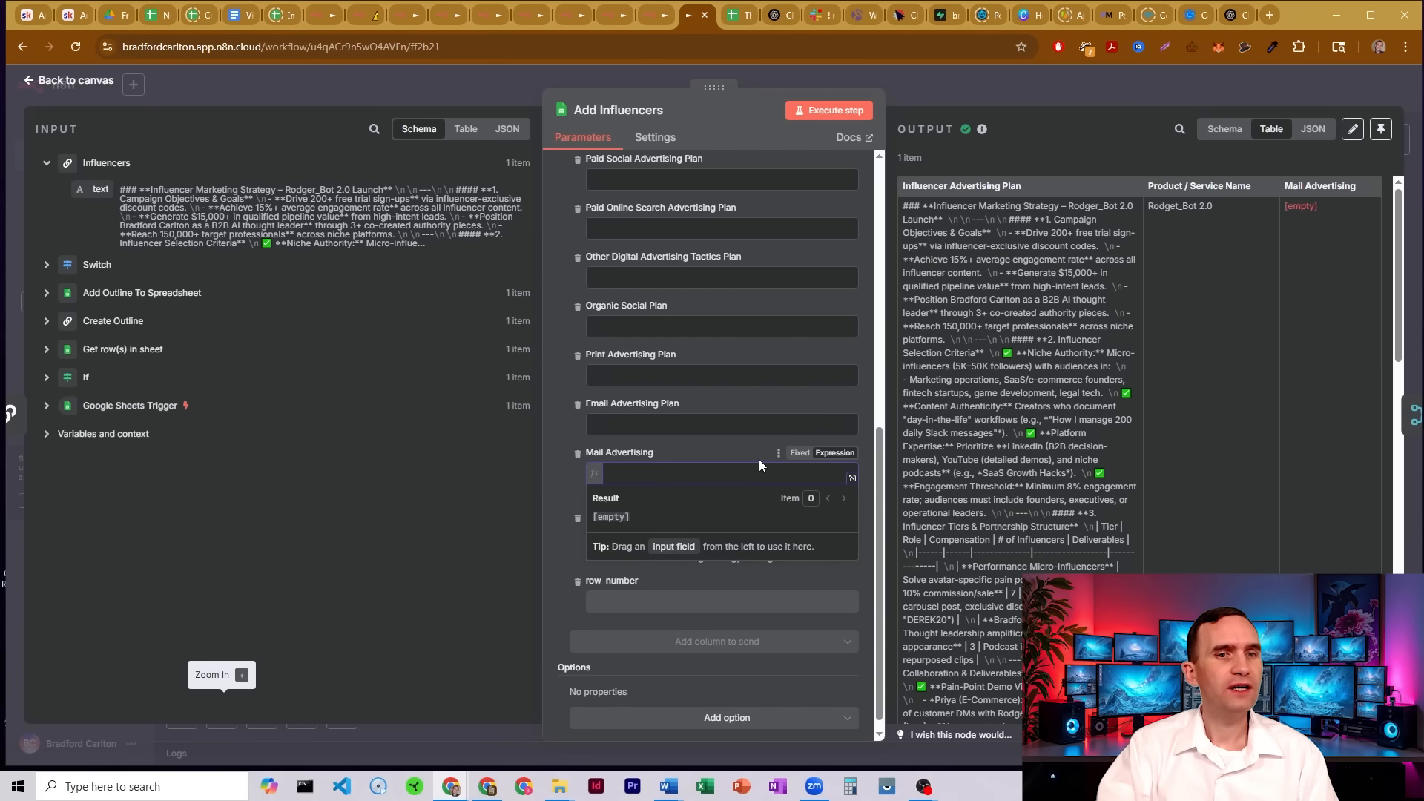
{"action": "left_click", "coordinate": [800, 452]}
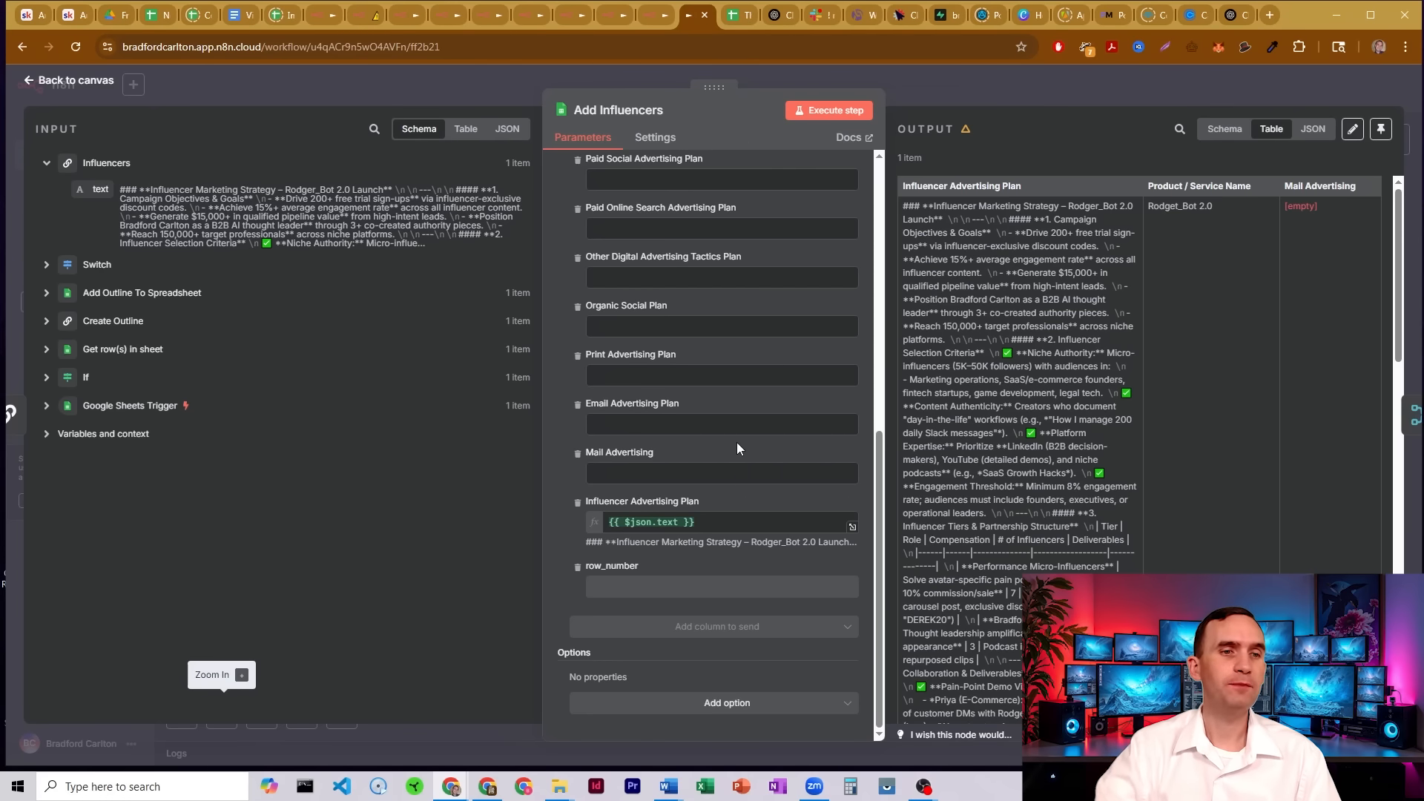
Clear the Email Advertising Plan and Influencer Advertising Plan cells of row 2 in the Marketing Plan Output sheet.
{"action": "left_click", "coordinate": [736, 17]}
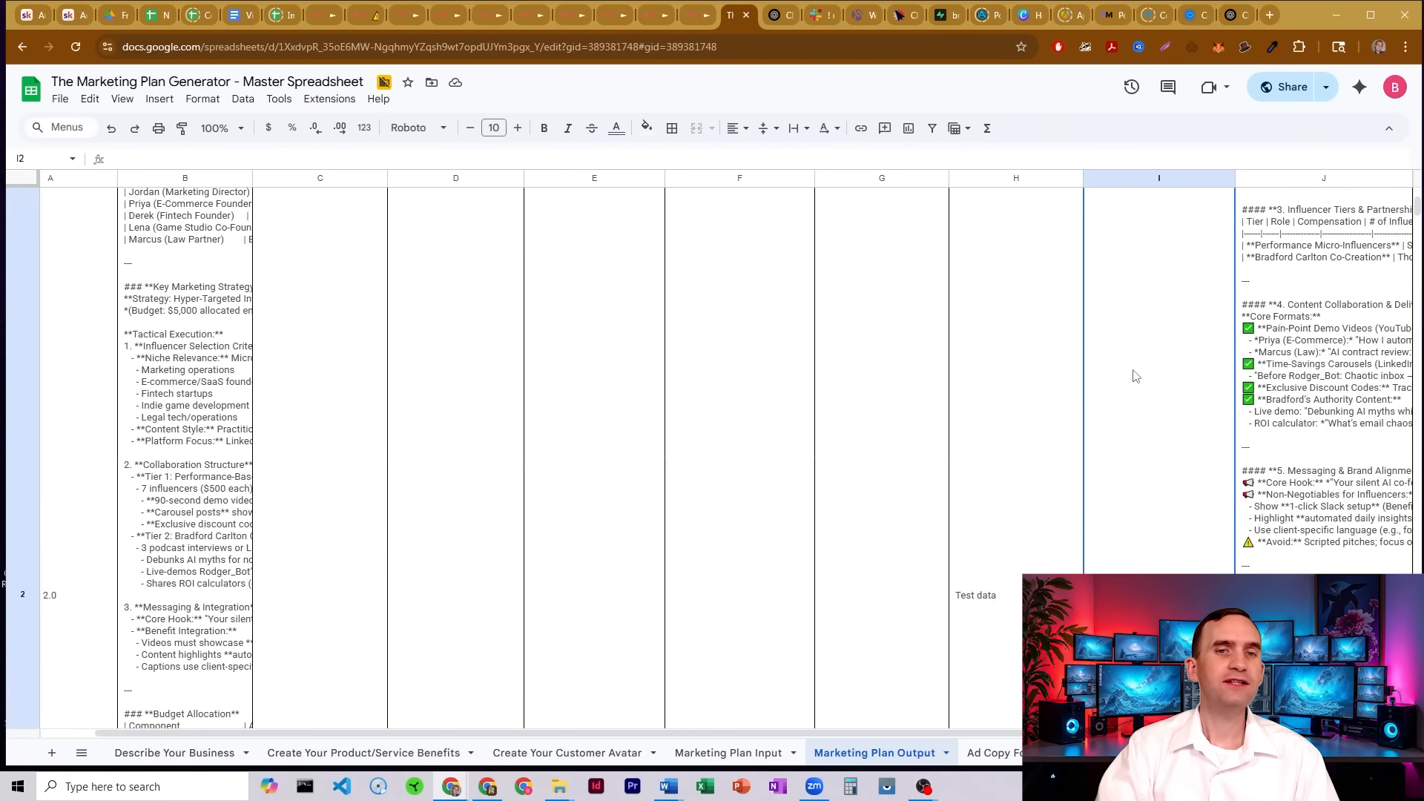
{"action": "scroll", "coordinate": [1132, 376], "scroll_direction": "down", "scroll_amount": 2}
{"action": "left_click", "coordinate": [1003, 450]}
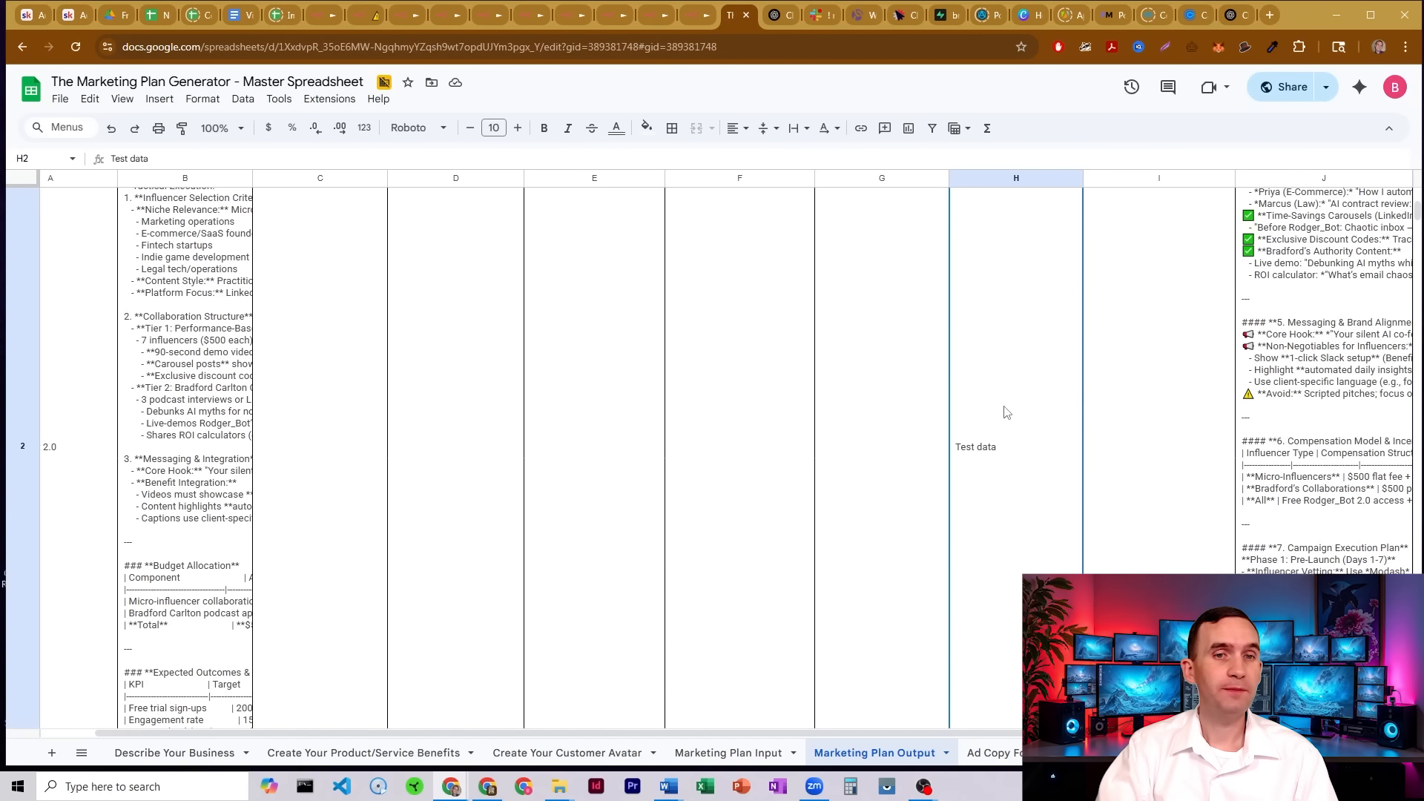
{"action": "key", "text": "Delete"}
{"action": "scroll", "coordinate": [967, 398], "scroll_direction": "up", "scroll_amount": 6}
{"action": "left_click", "coordinate": [1297, 376]}
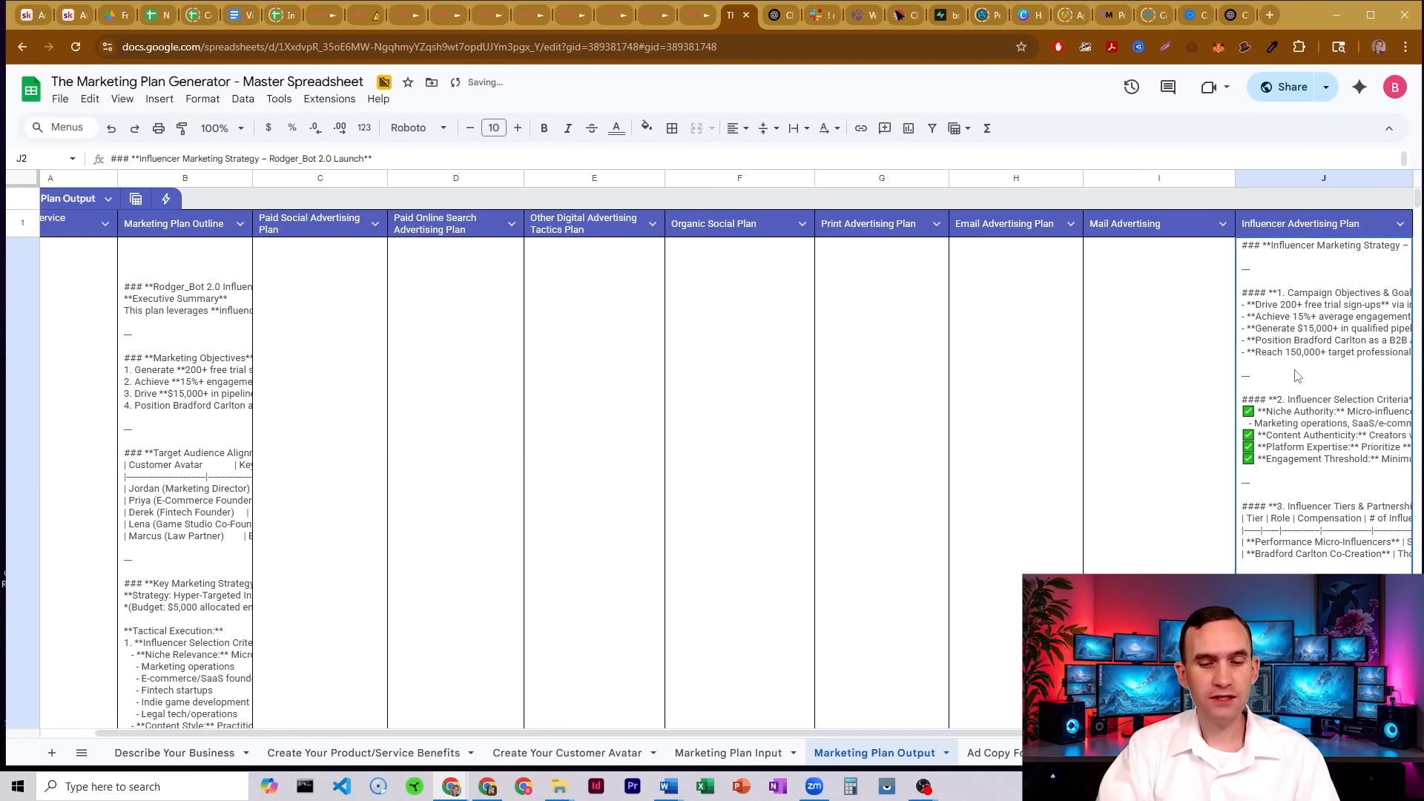
{"action": "key", "text": "Delete"}
{"action": "left_click_drag", "start_coordinate": [734, 734], "coordinate": [676, 731]}
Review the Values to Update in n8n's Add Influencers node and return to the workflow canvas.
{"action": "left_click", "coordinate": [714, 21]}
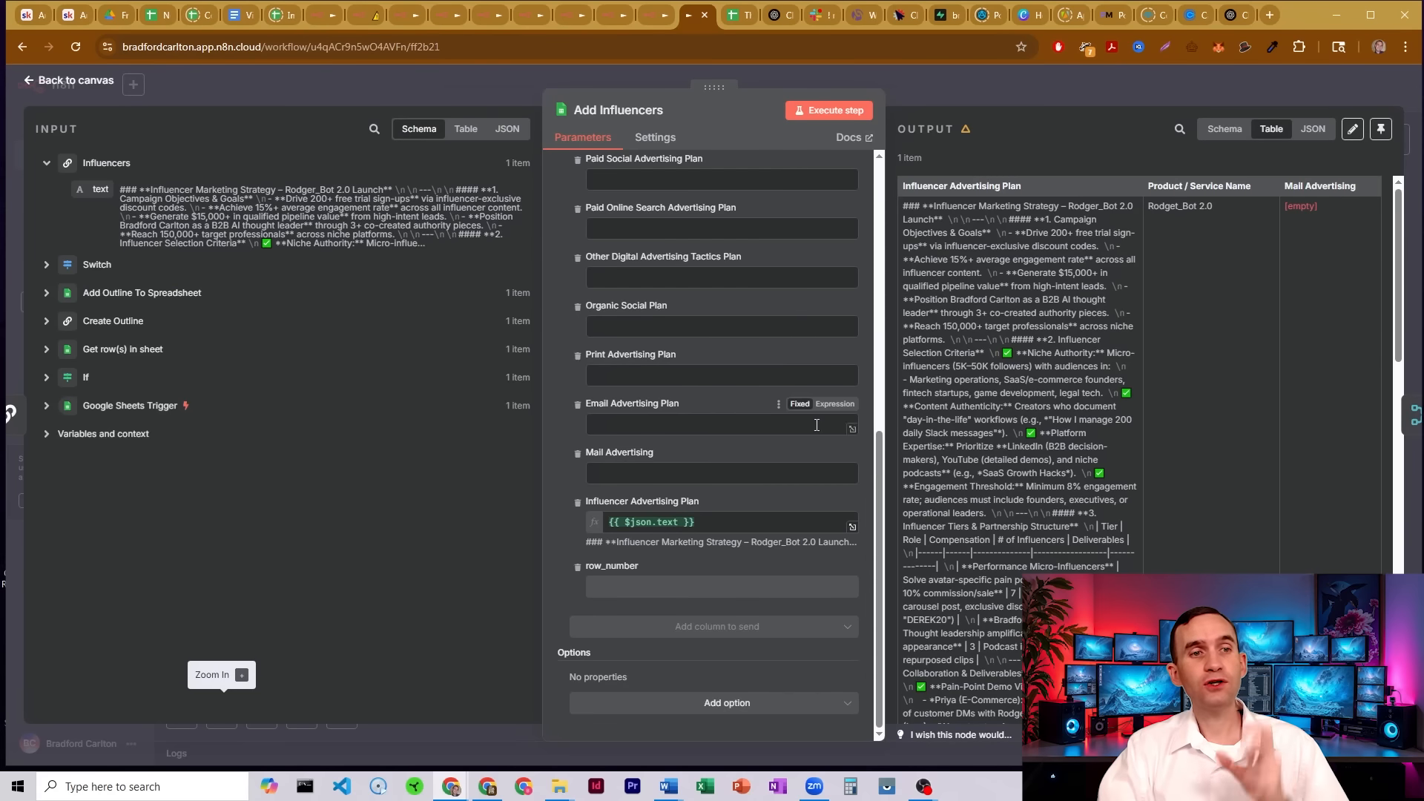
{"action": "scroll", "coordinate": [857, 361], "scroll_direction": "up", "scroll_amount": 5}
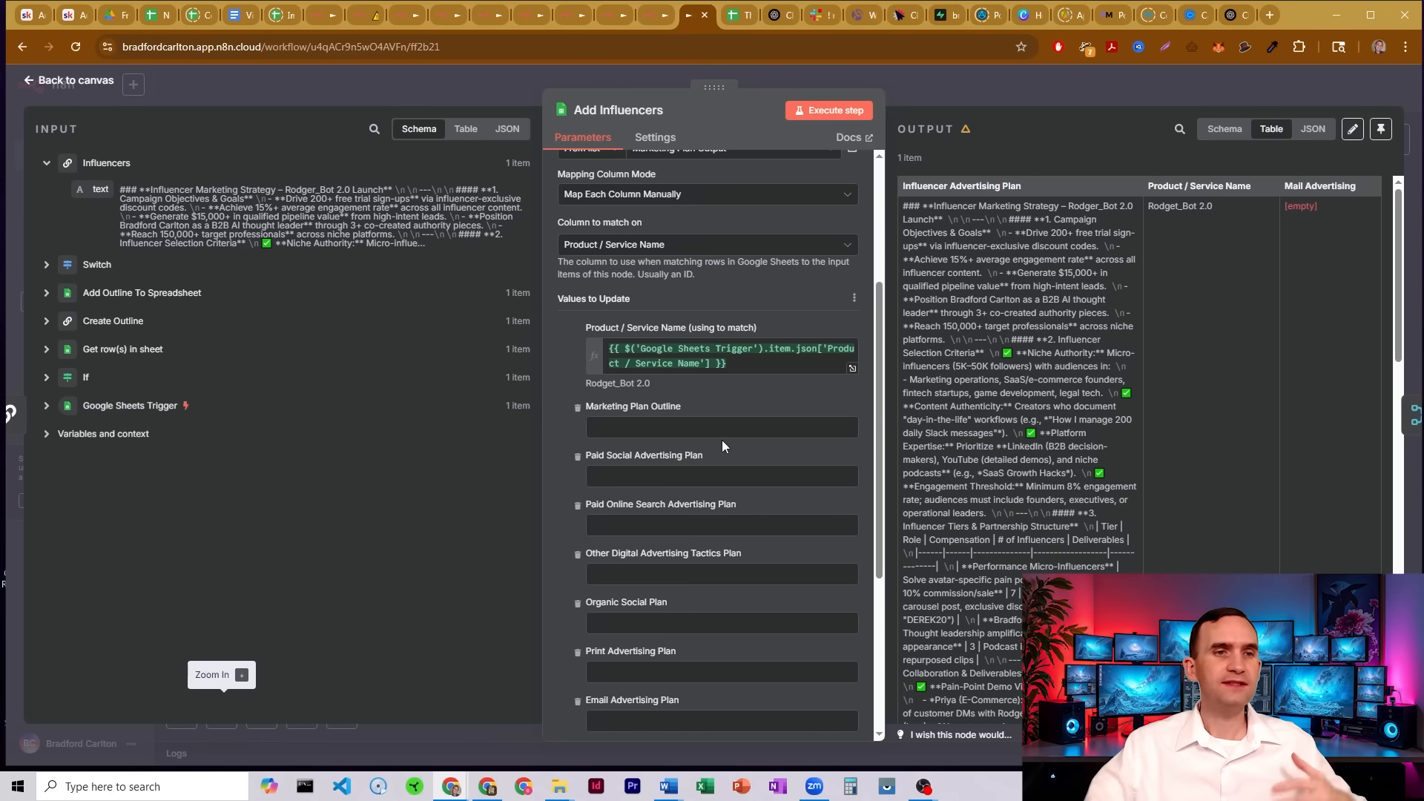
{"action": "scroll", "coordinate": [715, 409], "scroll_direction": "down", "scroll_amount": 4}
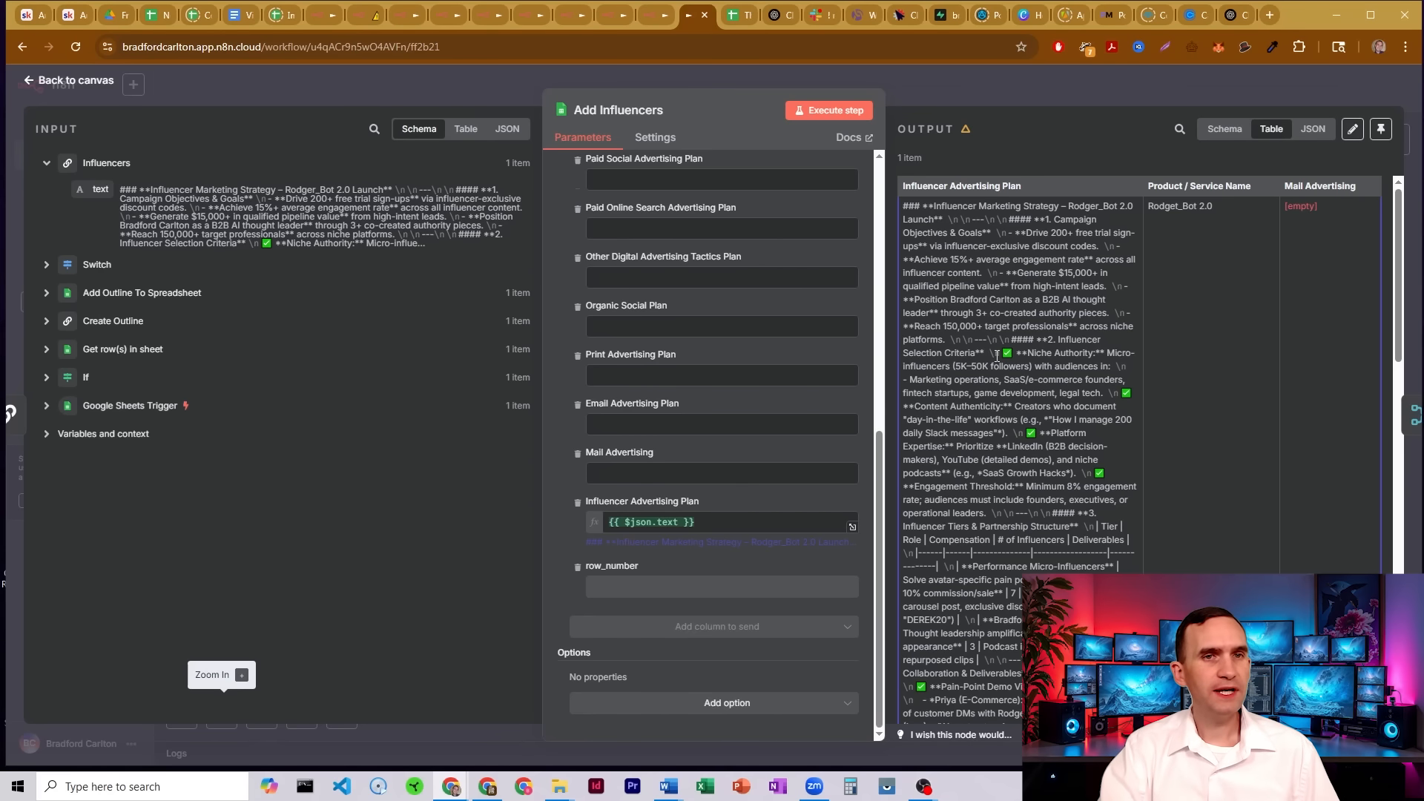
{"action": "left_click", "coordinate": [1034, 90]}
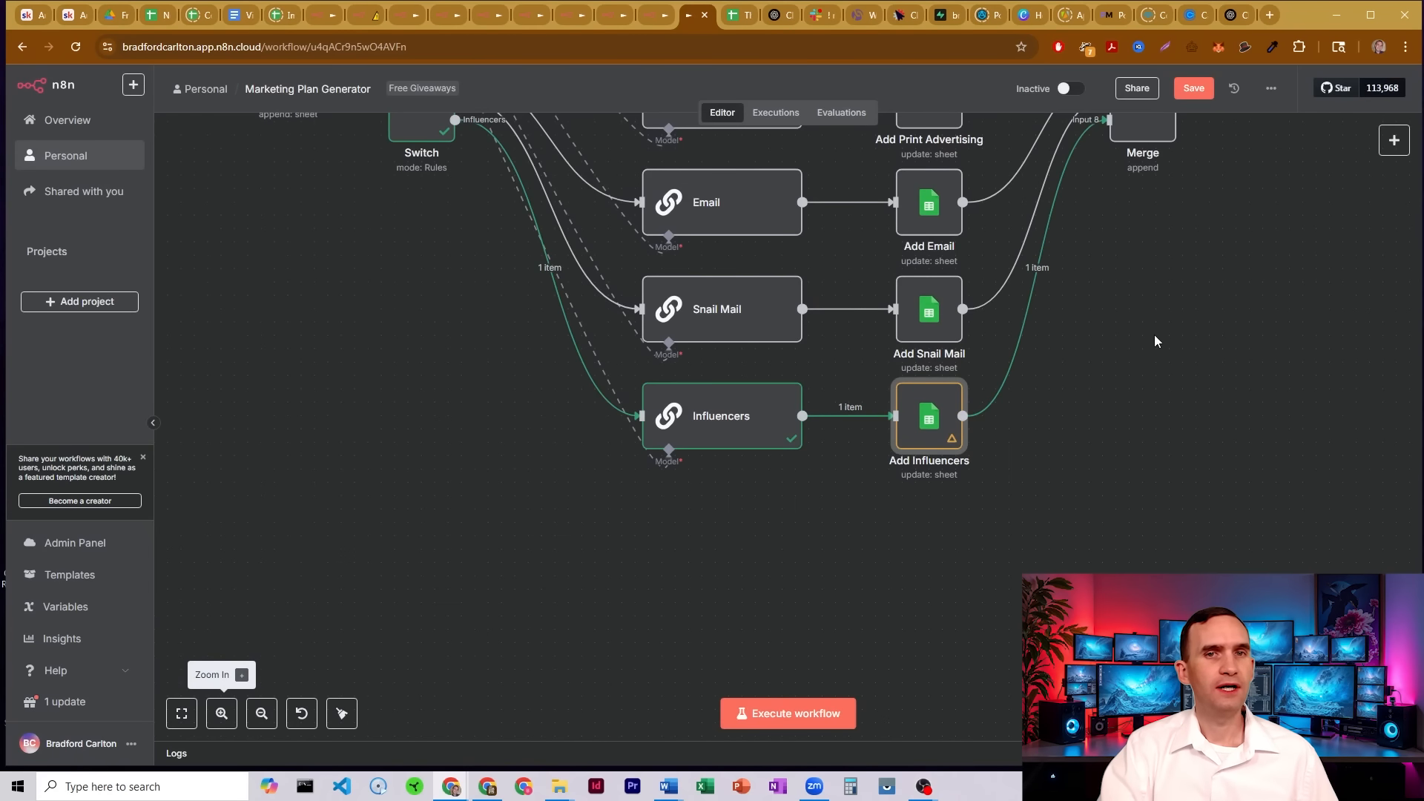
{"action": "scroll", "coordinate": [927, 538], "scroll_direction": "up", "scroll_amount": 3}
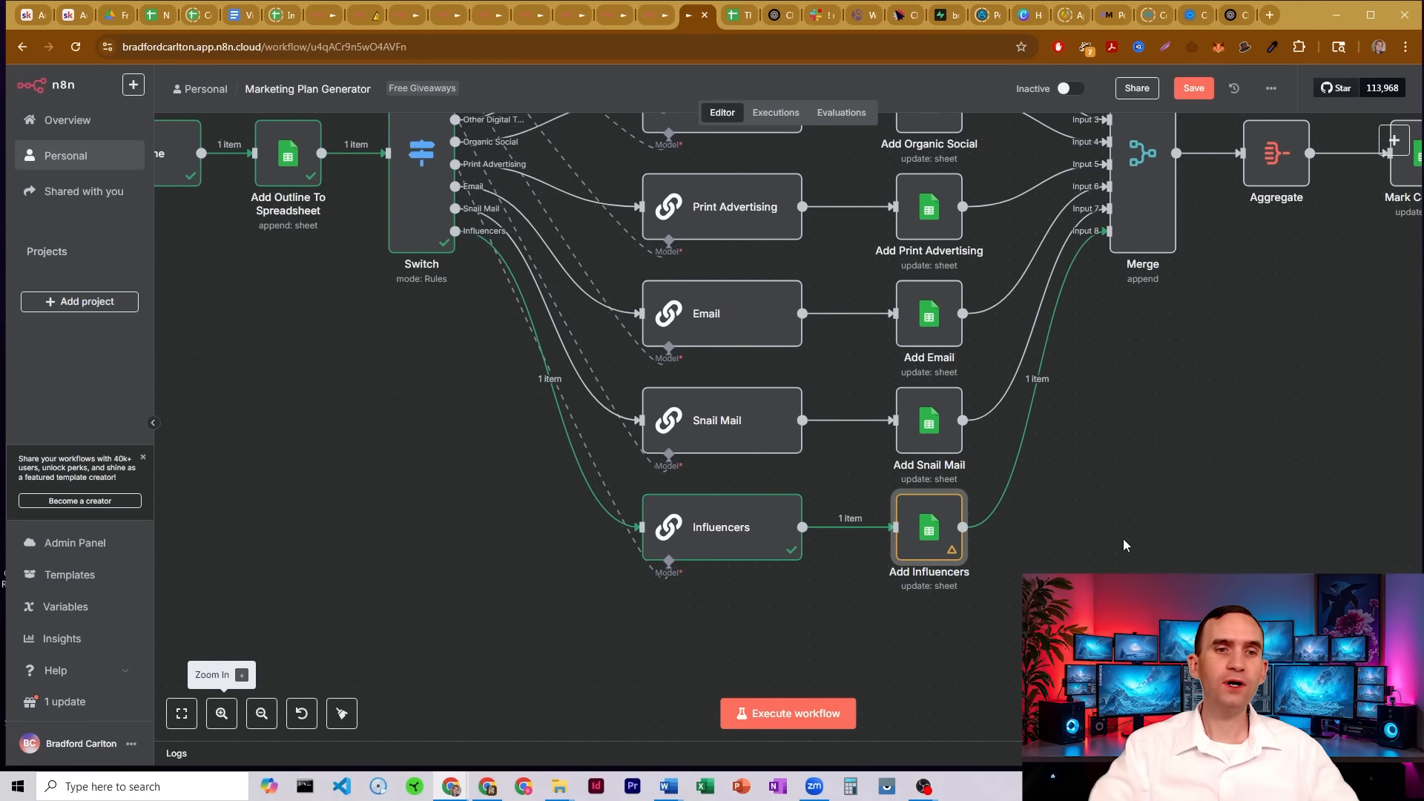
Reopen the Add Influencers node and examine its Product / Service Name, Influencer Advertising Plan and Mail Advertising output columns.
{"action": "double_click", "coordinate": [919, 536]}
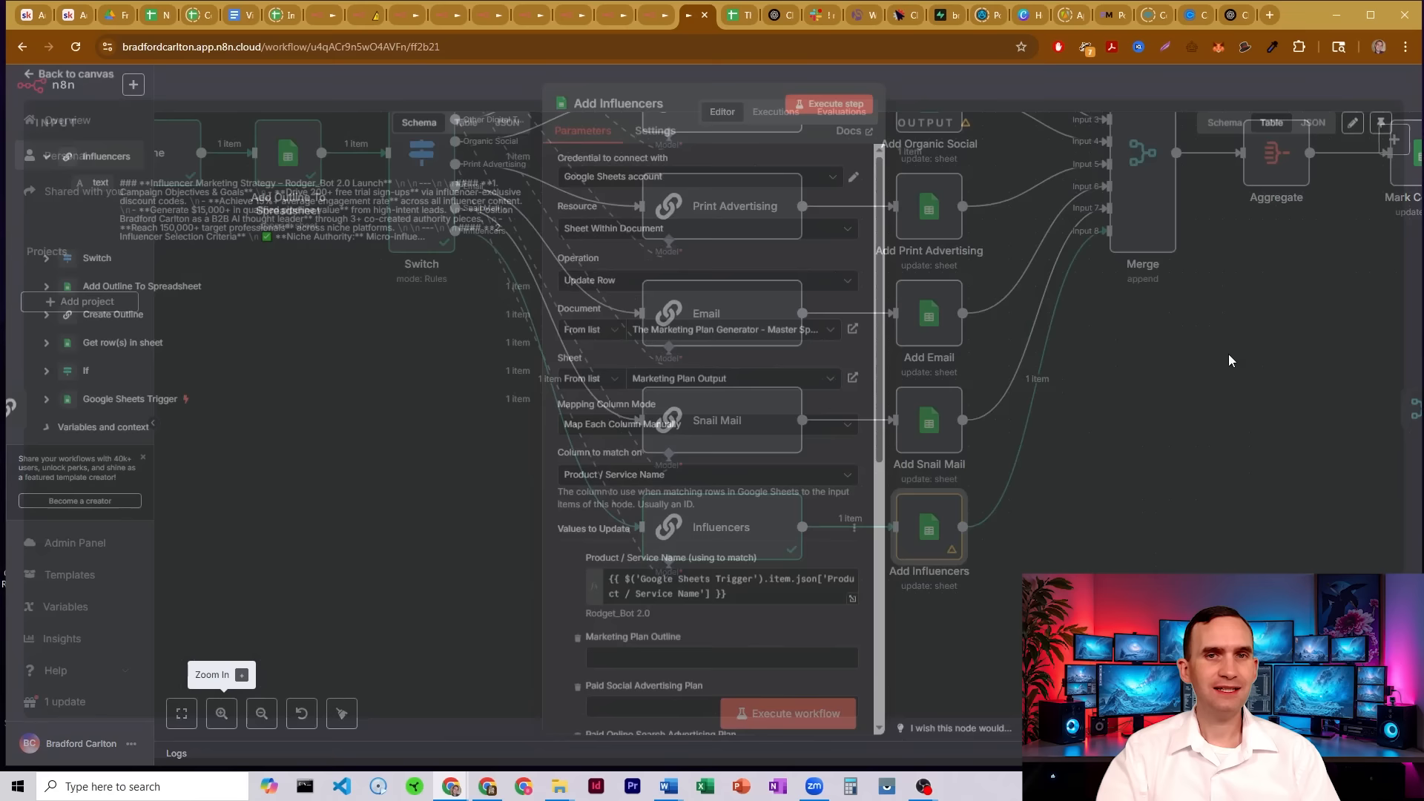
{"action": "left_click_drag", "start_coordinate": [1251, 188], "coordinate": [1159, 188]}
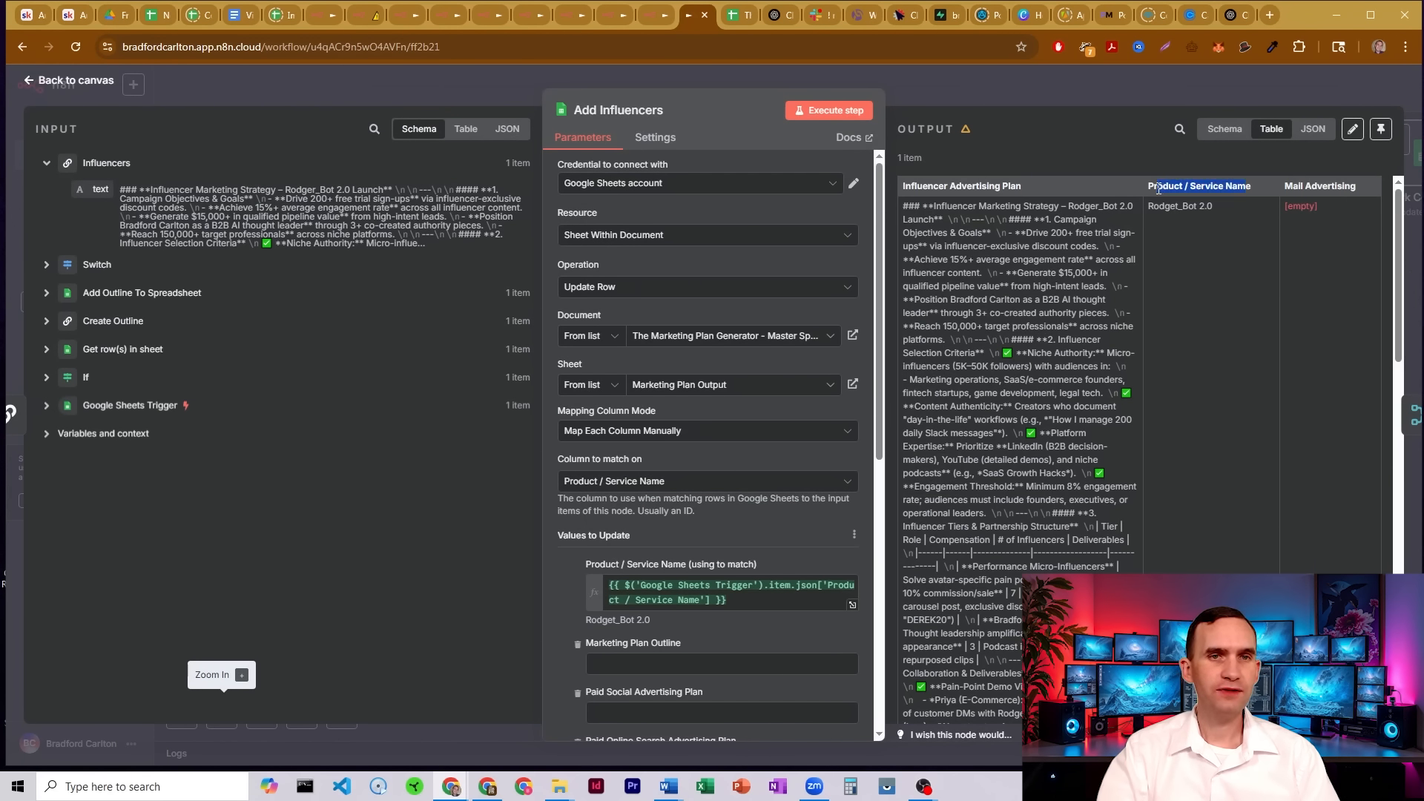
{"action": "left_click_drag", "start_coordinate": [1020, 187], "coordinate": [908, 187]}
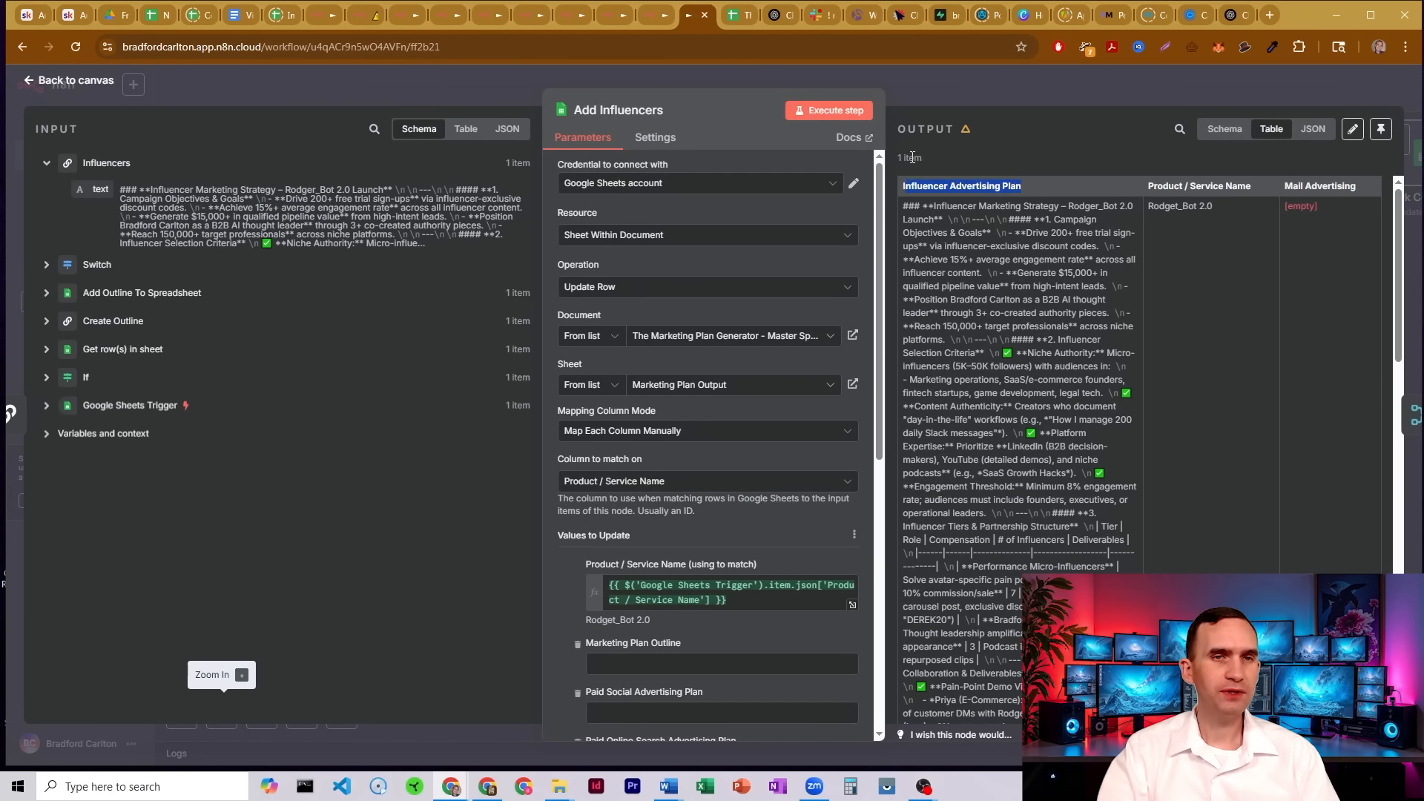
{"action": "left_click_drag", "start_coordinate": [1357, 188], "coordinate": [1295, 196]}
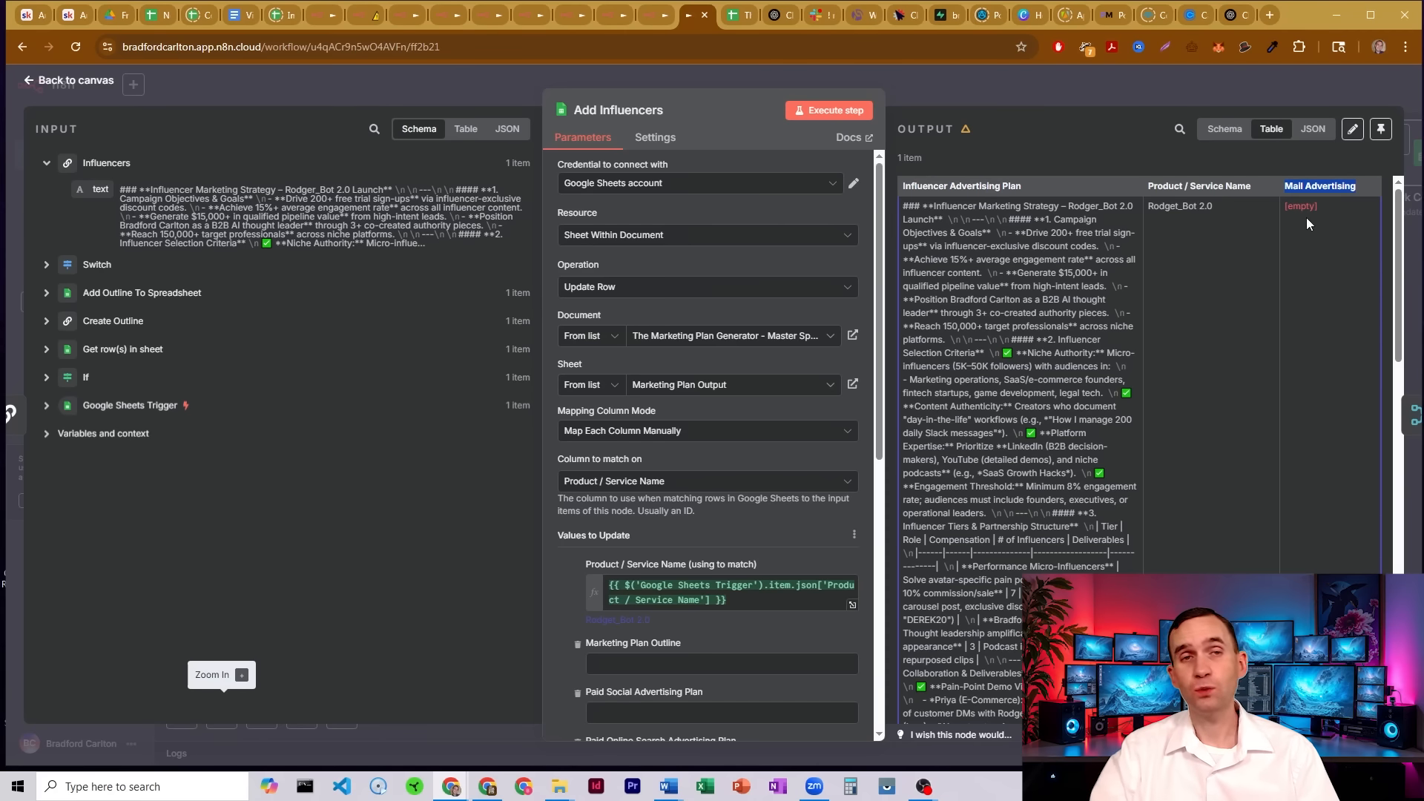
Compare the node's Influencer Advertising Plan expression with its empty Email Advertising Plan field, and close the node to view the whole workflow.
{"action": "scroll", "coordinate": [790, 319], "scroll_direction": "down", "scroll_amount": 2}
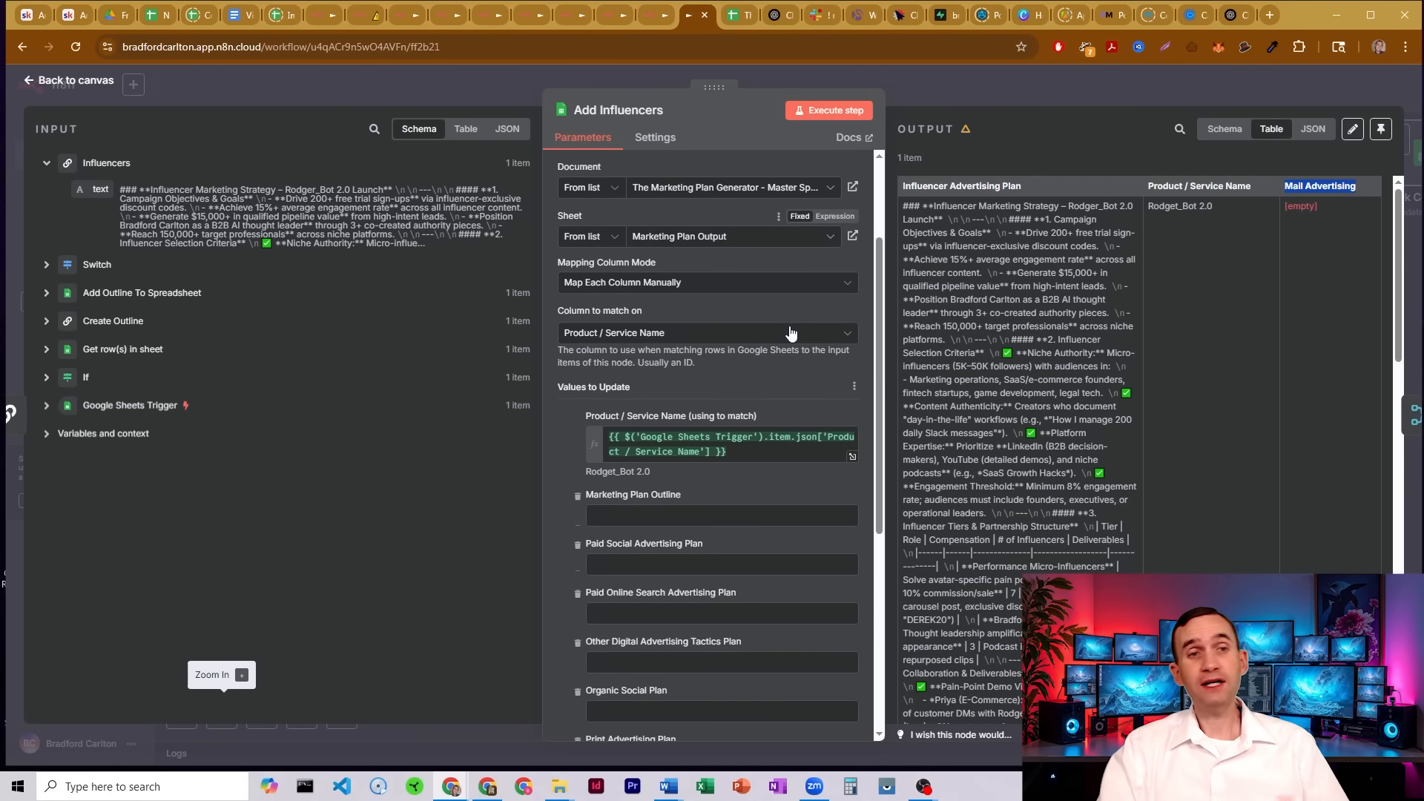
{"action": "scroll", "coordinate": [790, 333], "scroll_direction": "down", "scroll_amount": 5}
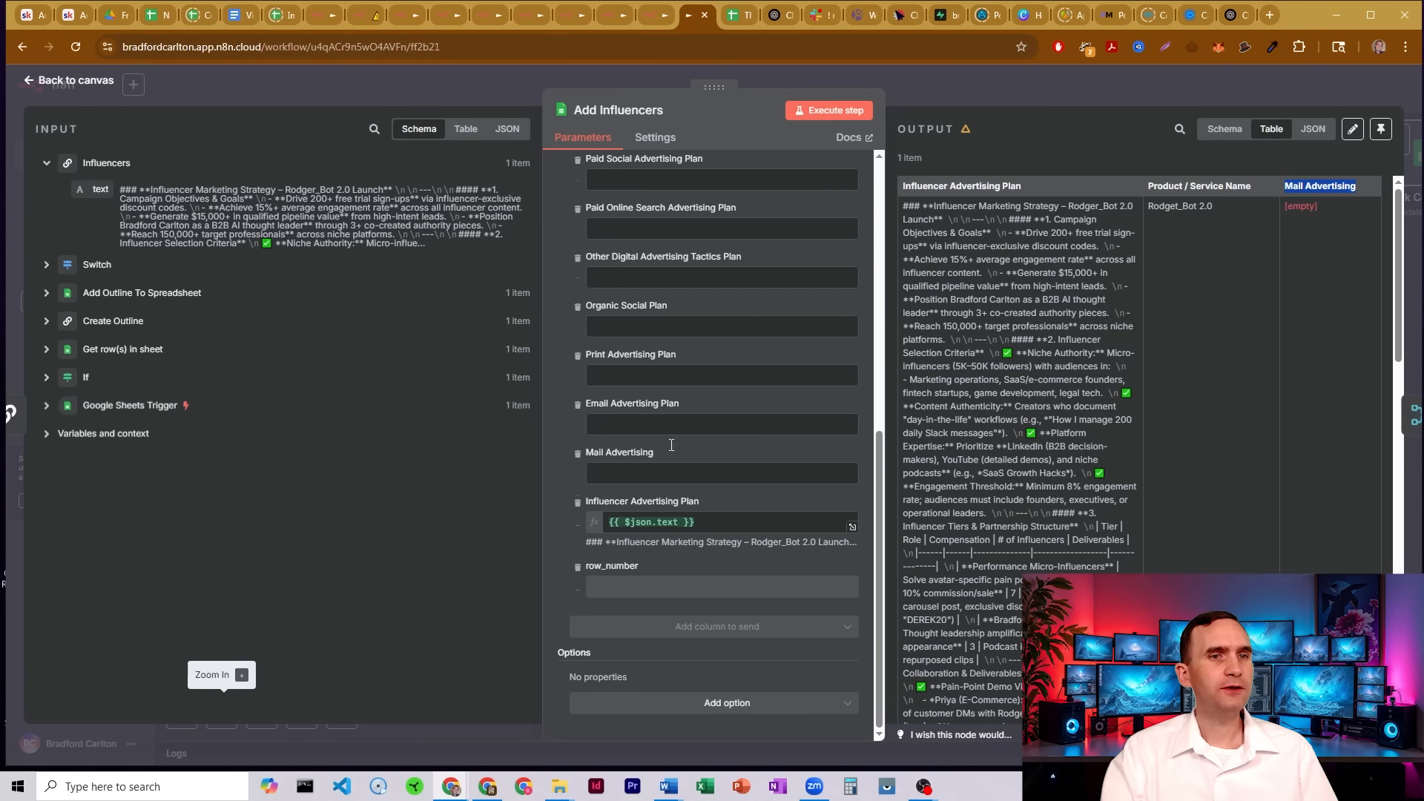
{"action": "left_click", "coordinate": [646, 522]}
{"action": "left_click", "coordinate": [636, 423]}
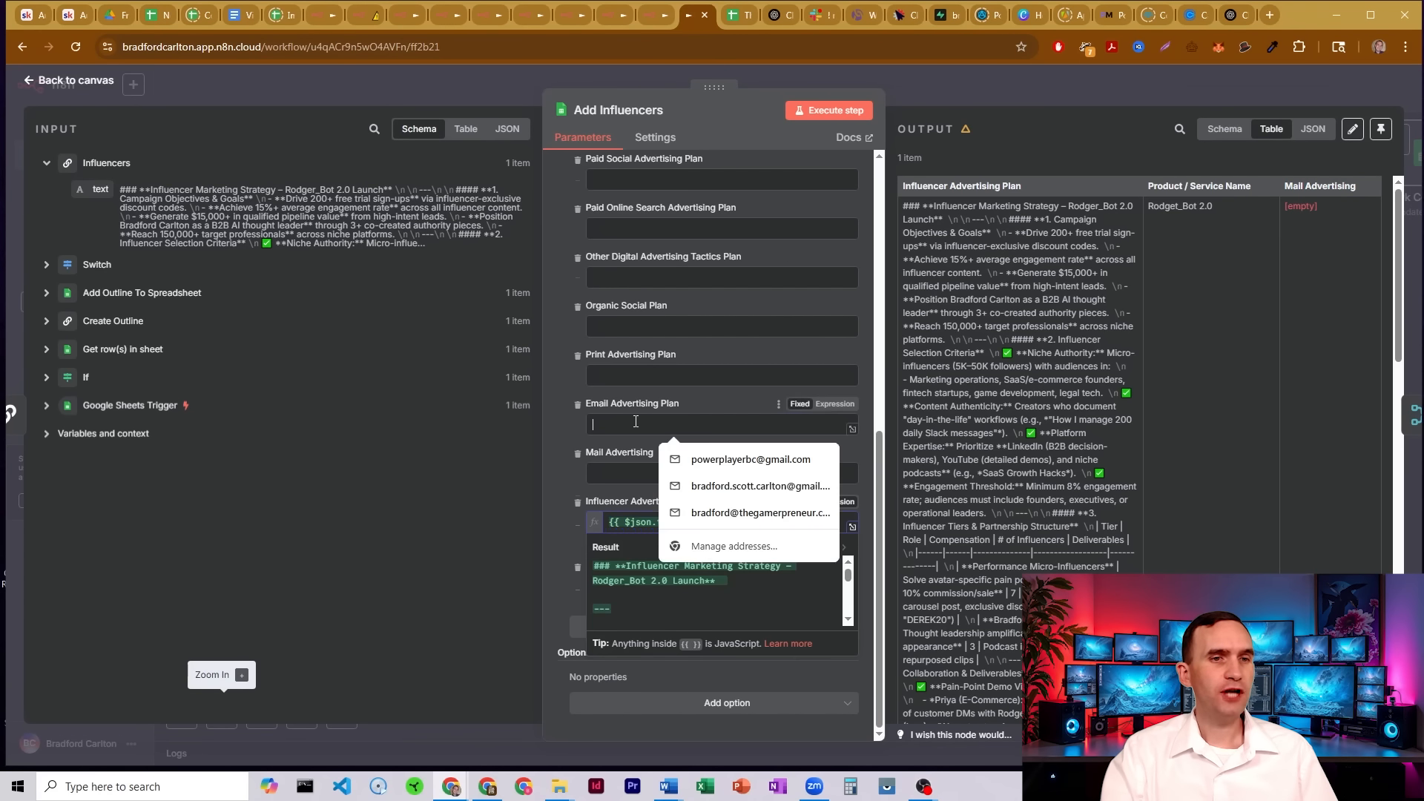
{"action": "left_click", "coordinate": [669, 399]}
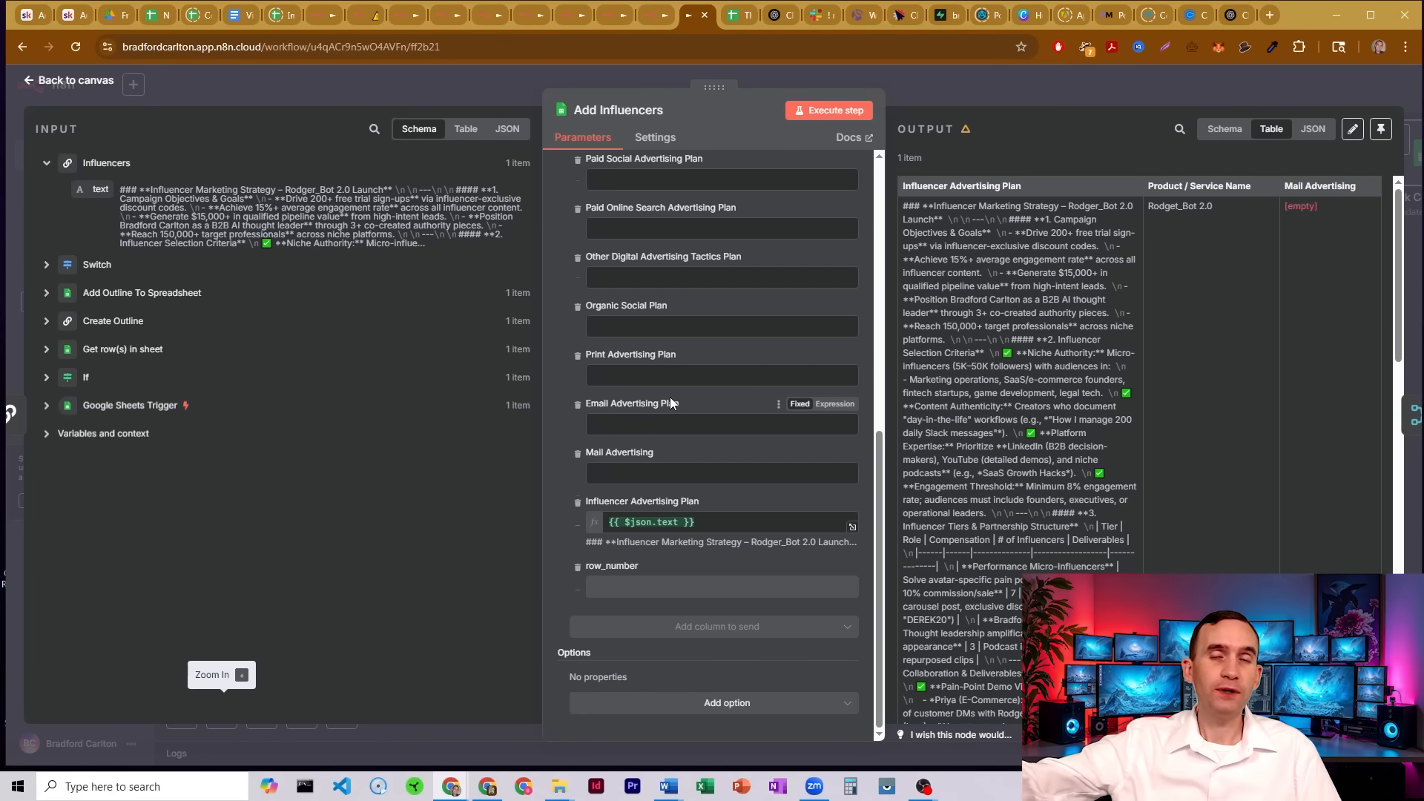
{"action": "left_click", "coordinate": [973, 83]}
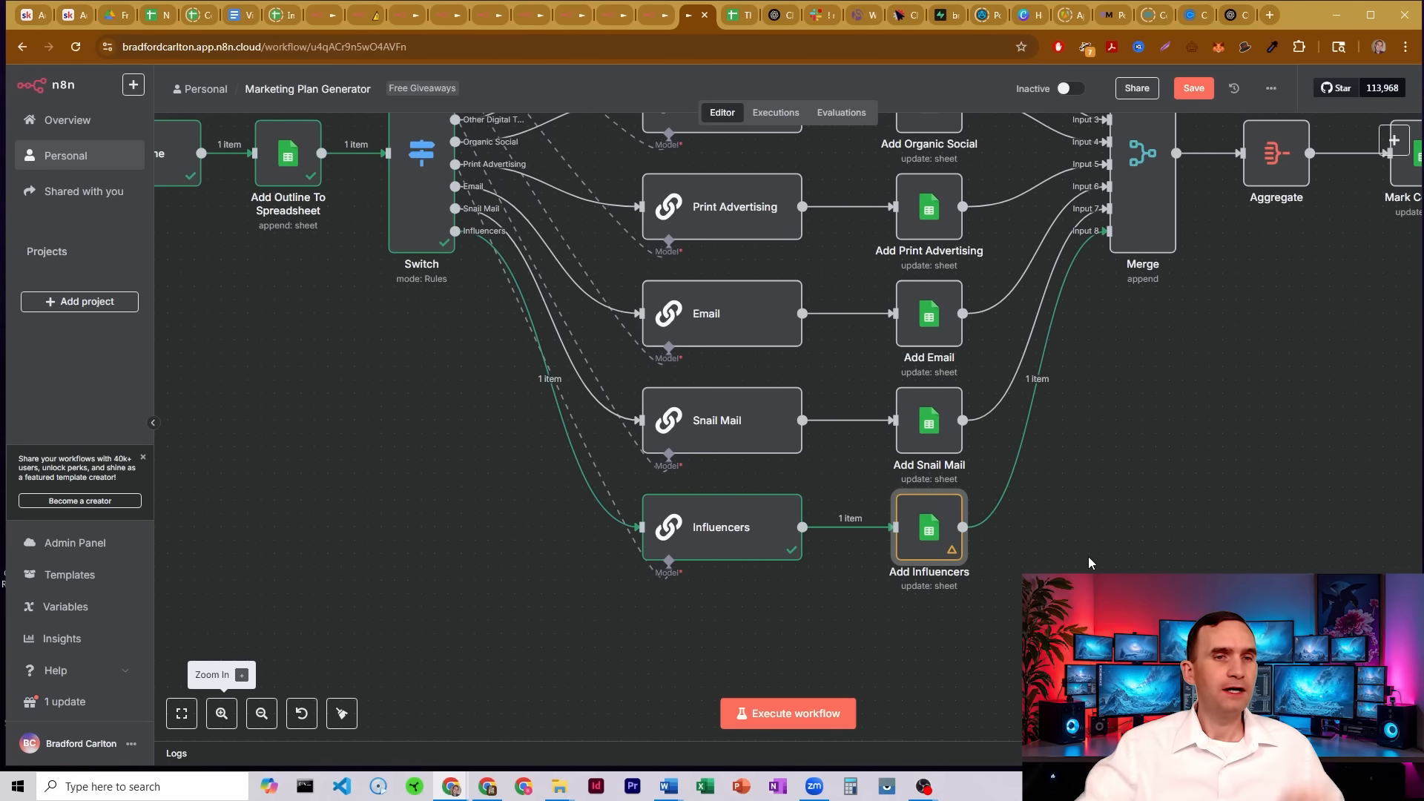
{"action": "triple_click", "coordinate": [263, 715]}
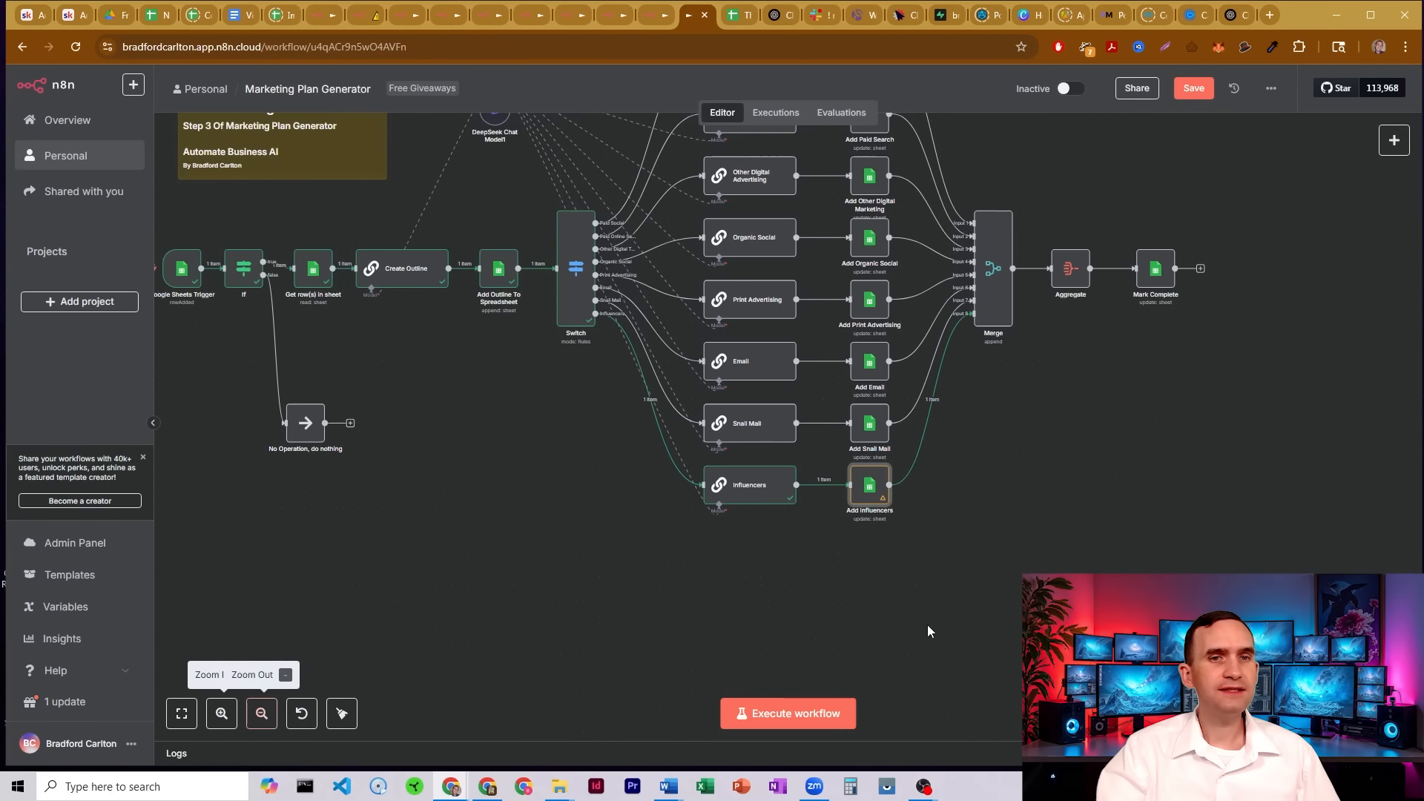
{"action": "left_click_drag", "start_coordinate": [986, 467], "coordinate": [1059, 561]}
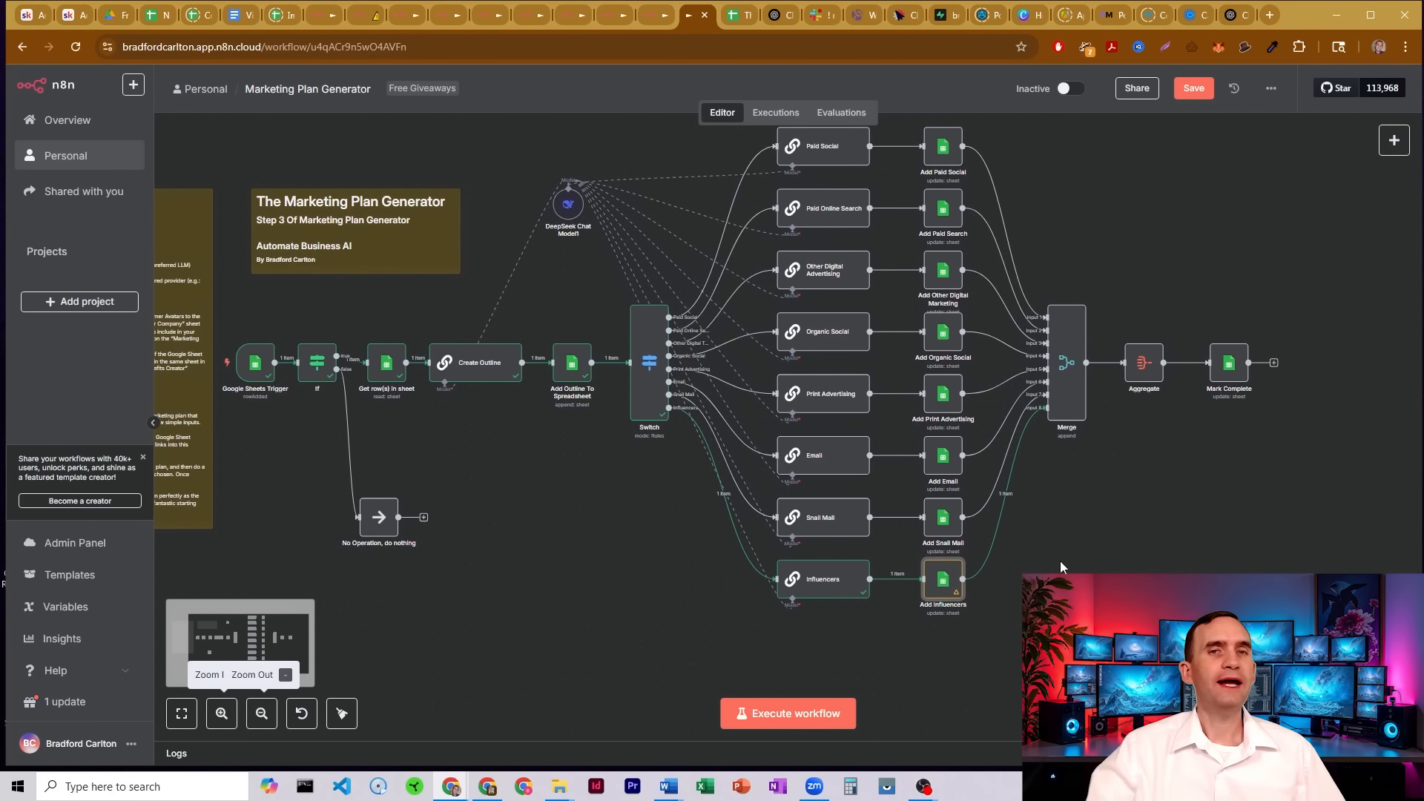